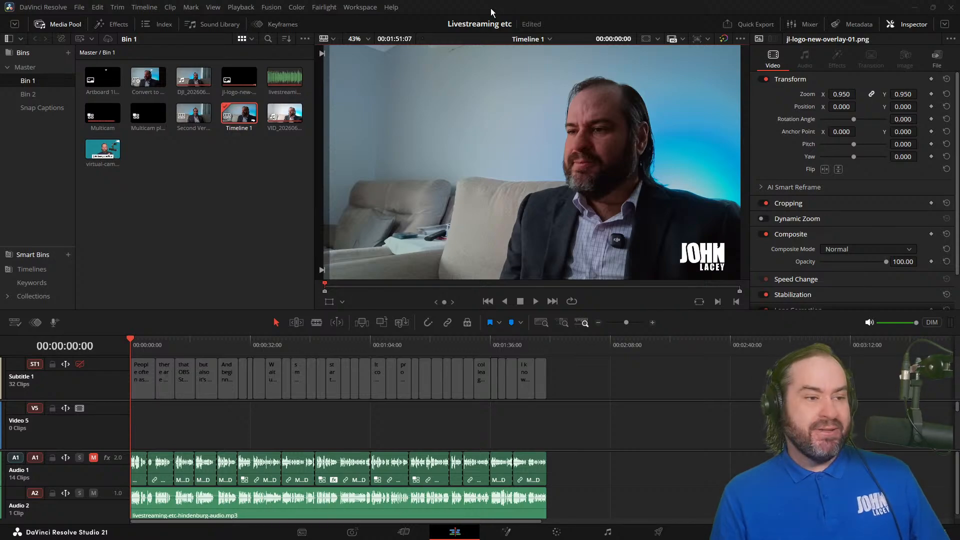
Step: Play the opening of Timeline 1 from its start to about 13 seconds
key("space")
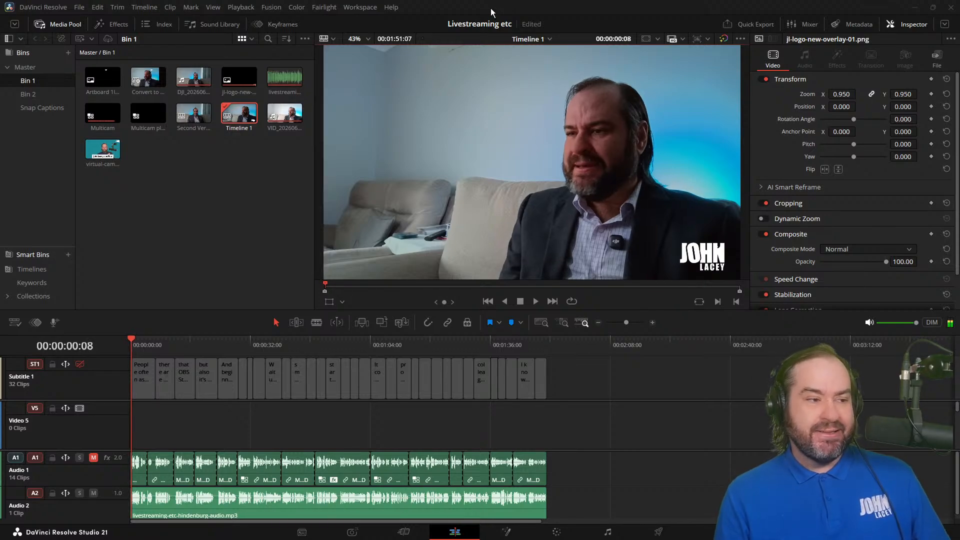
key("j")
key("j")
key("j")
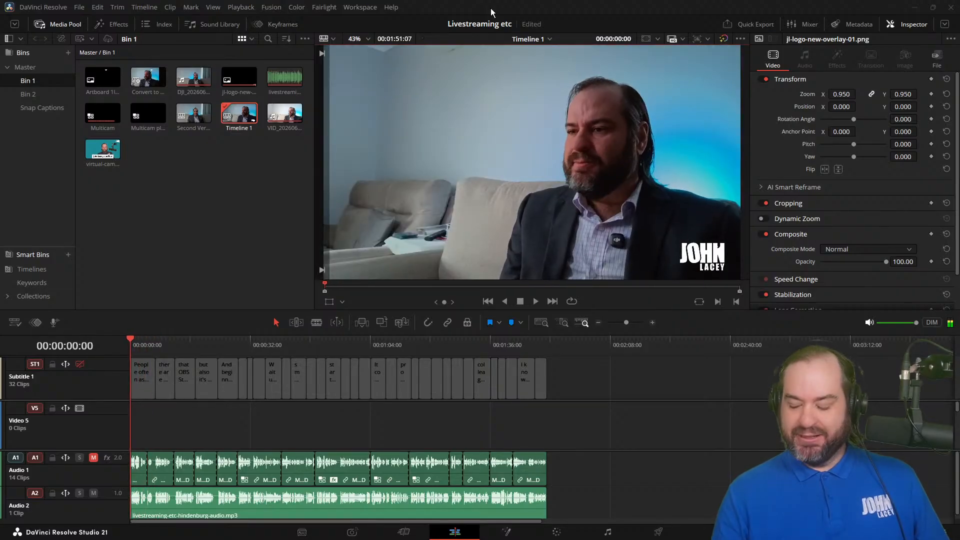
key("space")
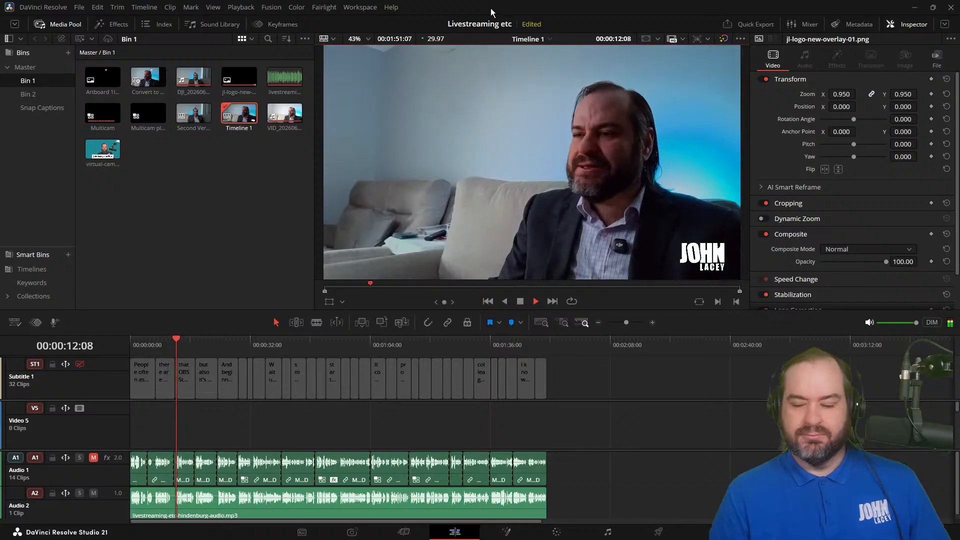
key("space")
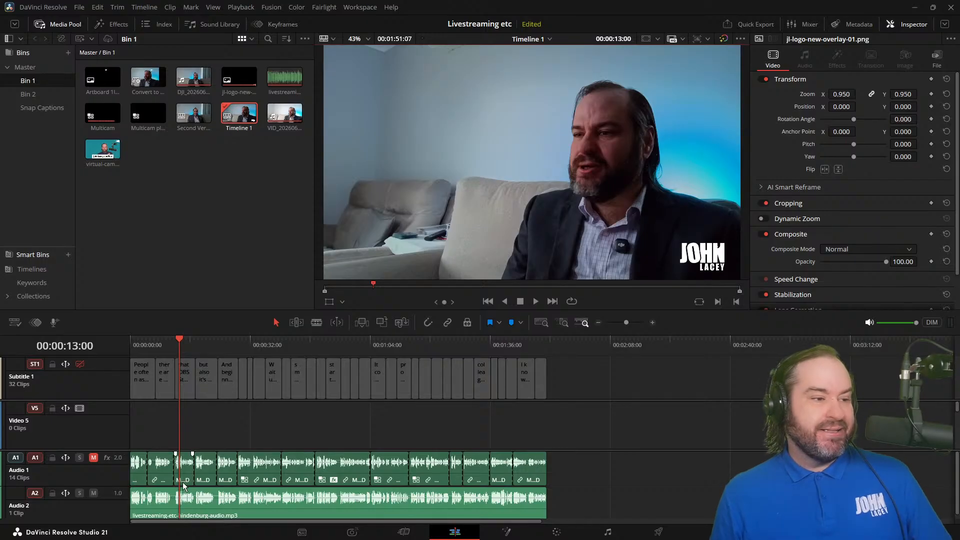
Step: Inspect the first Audio 1 clip, the logo and title tracks, and the first Video 1 clip of Timeline 1
left_click(135, 467)
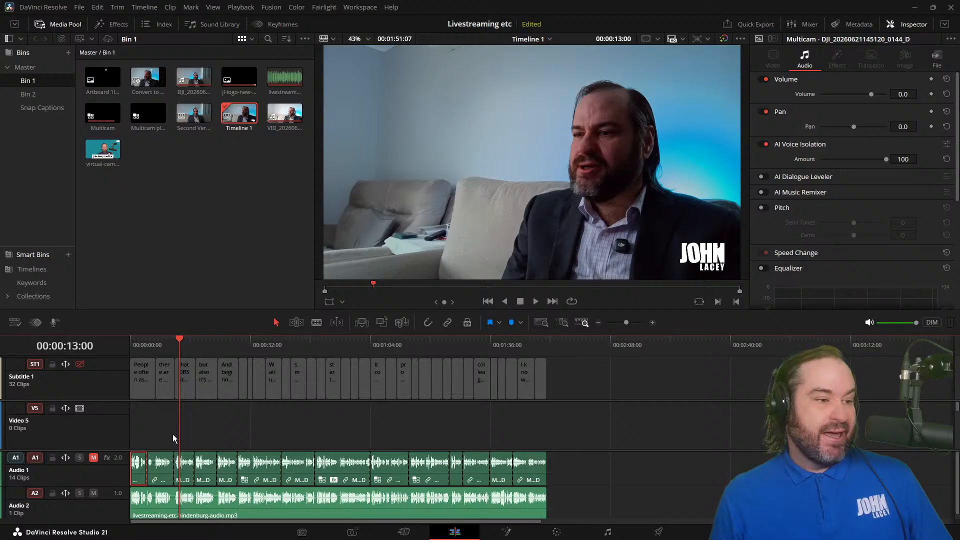
scroll(173, 434, "down", 3)
scroll(172, 434, "up", 1)
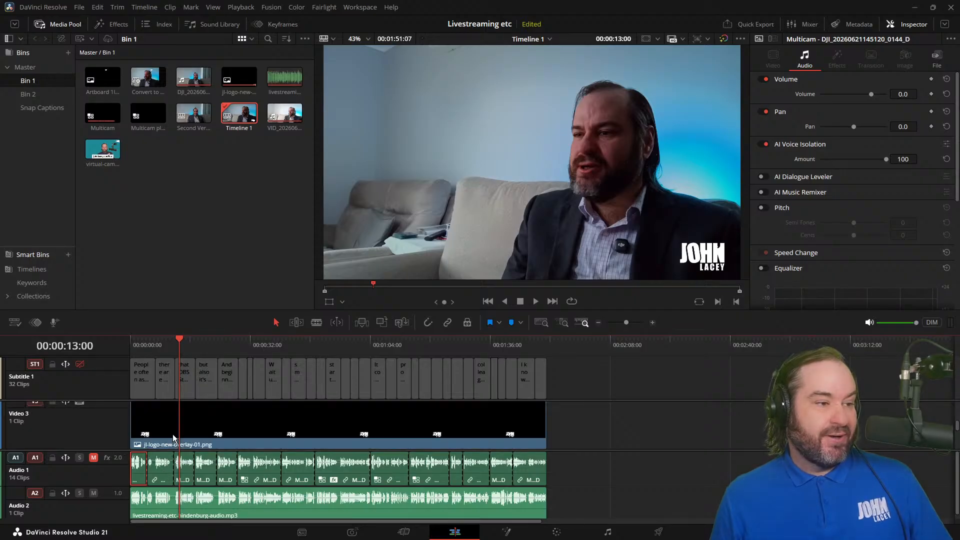
scroll(173, 434, "down", 2)
scroll(173, 433, "up", 2)
scroll(173, 434, "down", 2)
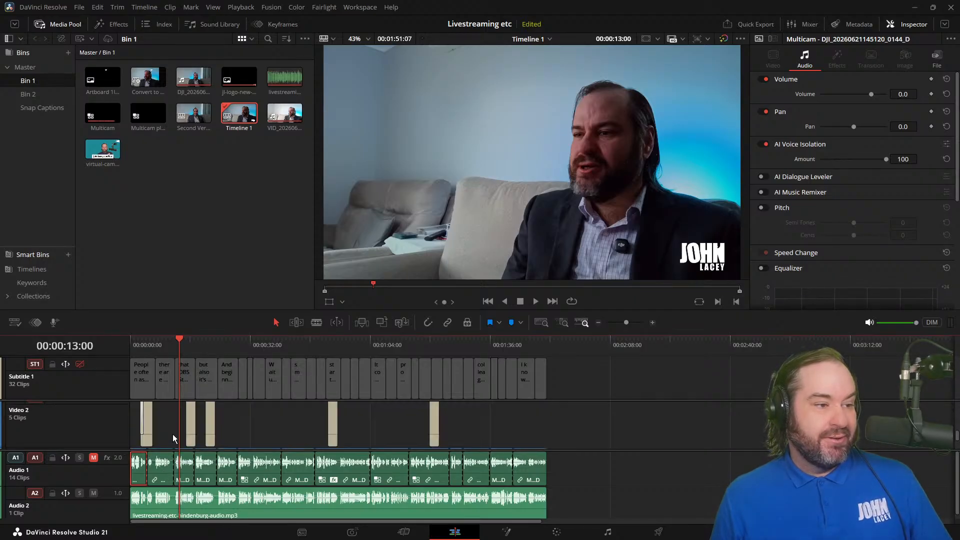
left_click(139, 426)
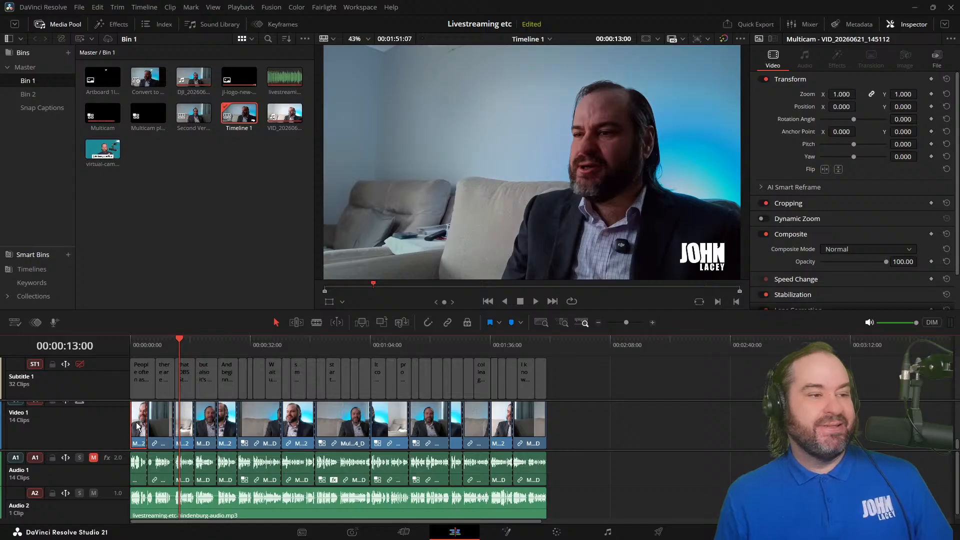
Step: Scrub through the edit of Timeline 1 and inspect the livestreaming-etc-hindenburg-audio.mp3 clip on Audio 2
left_click_drag(248, 340, 442, 344)
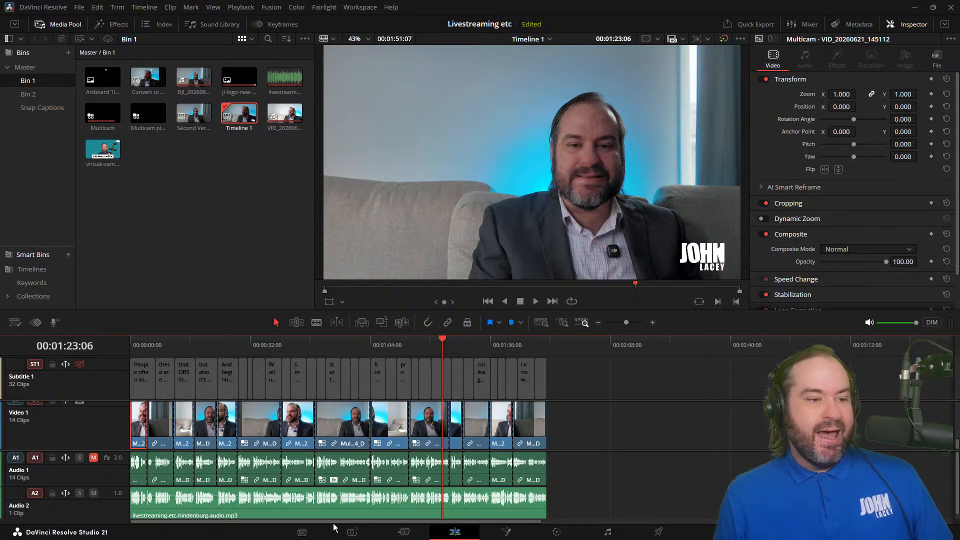
left_click(315, 515)
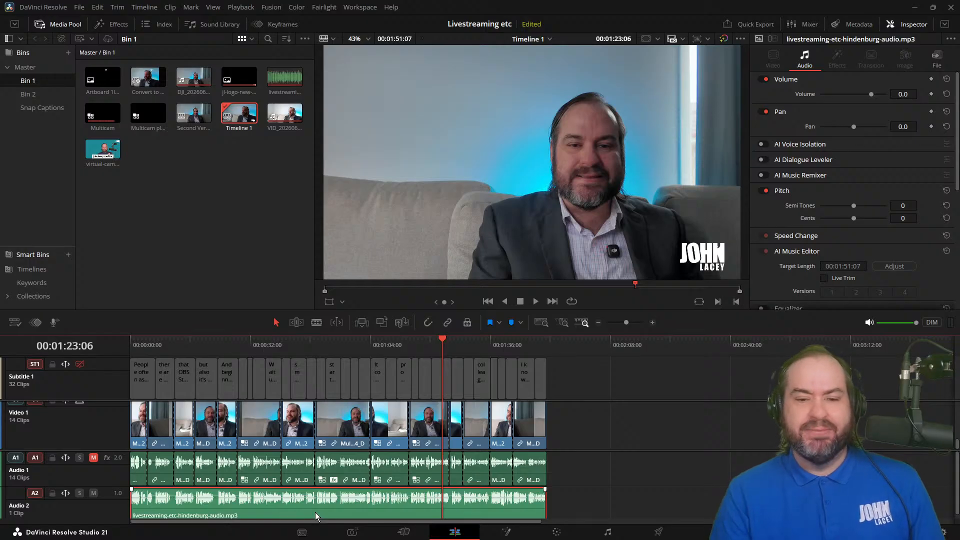
left_click(382, 346)
left_click_drag(363, 352, 200, 369)
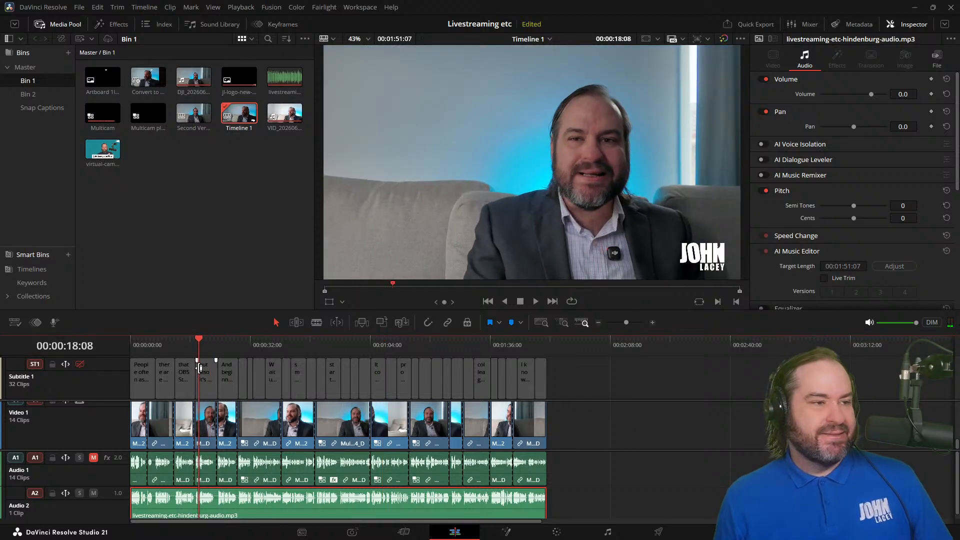
Step: Duplicate Timeline 1 in Bin 1
left_click(225, 268)
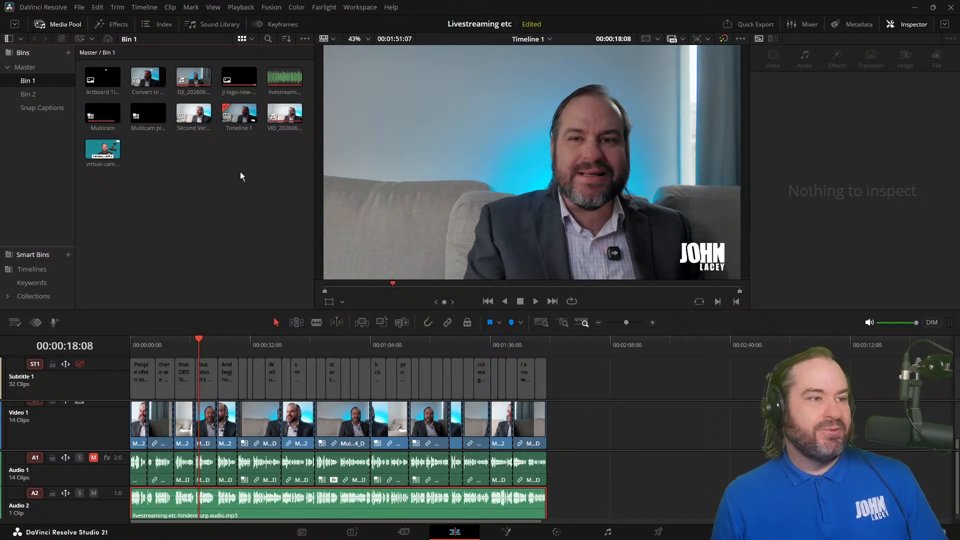
right_click(230, 124)
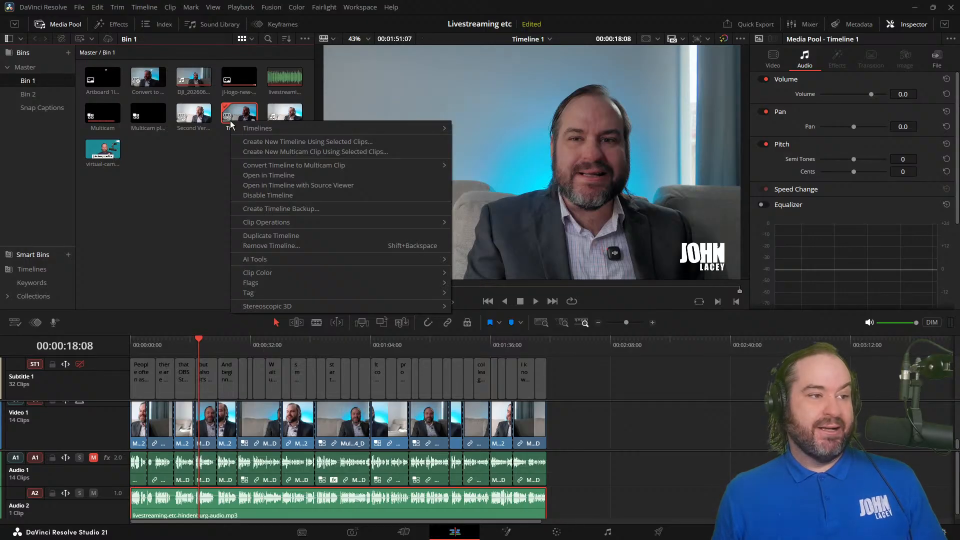
left_click(292, 236)
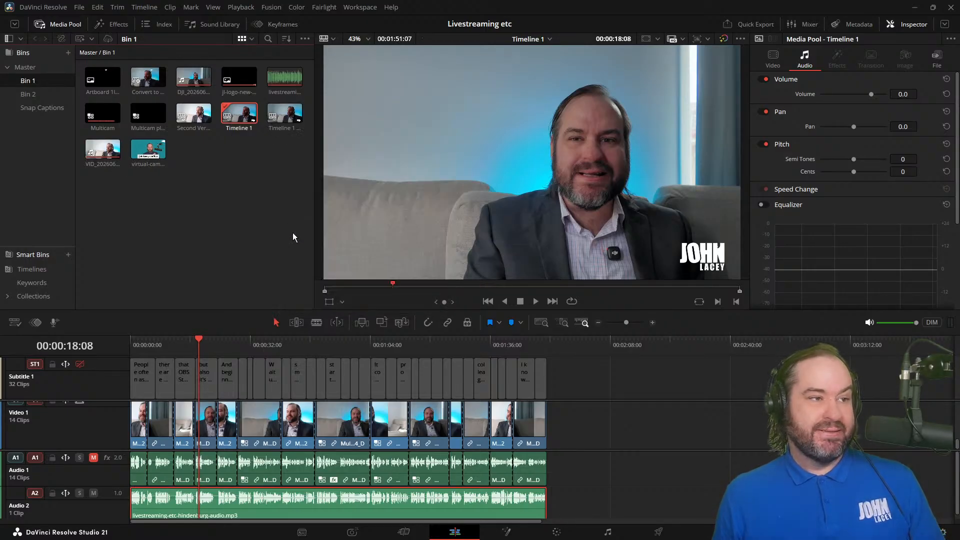
Step: Open the duplicated timeline and rename it "Live Version"
right_click(278, 127)
left_click(278, 127)
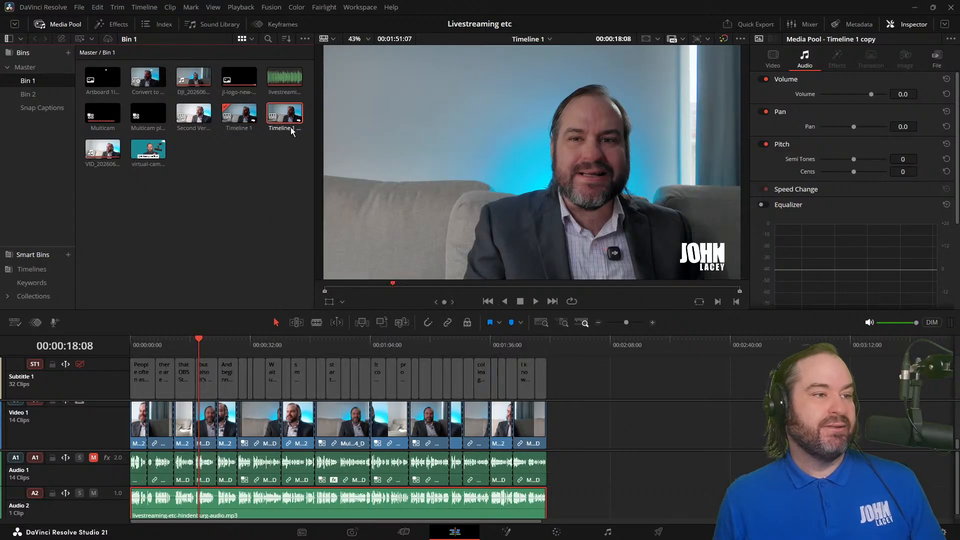
double_click(291, 128)
right_click(291, 127)
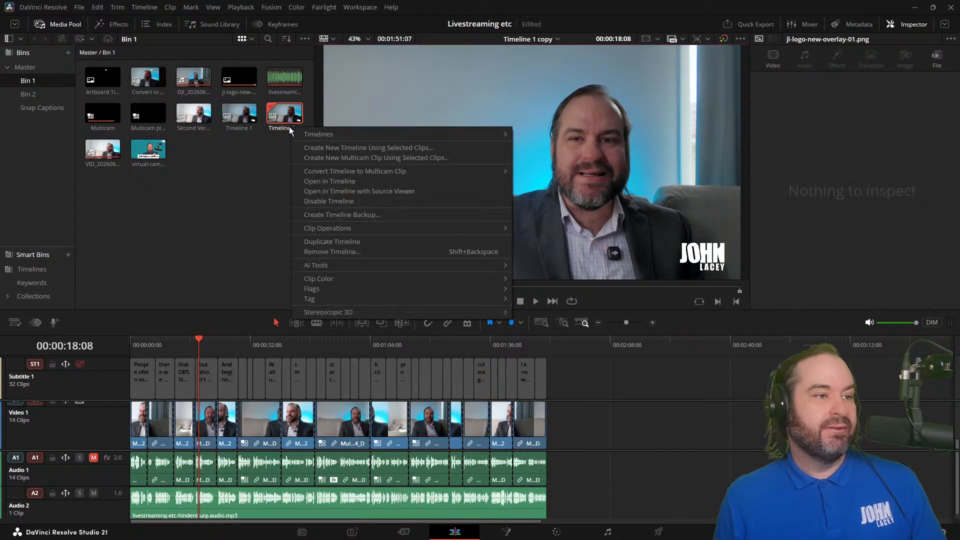
double_click(286, 128)
key("ctrl+a")
type("Live")
key("Return")
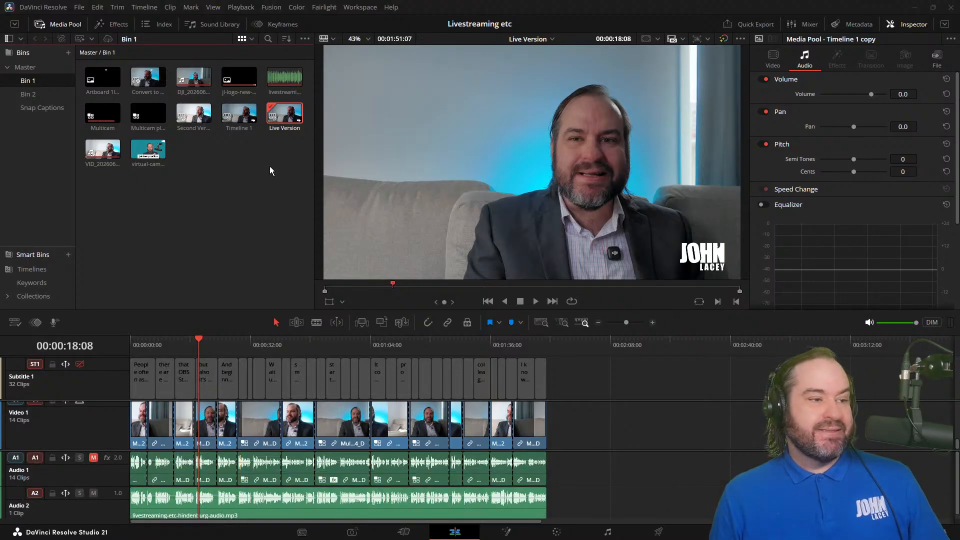
Step: Detach the Live Version timeline from the project settings and give it a vertical resolution of 1080 x 1920
right_click(283, 121)
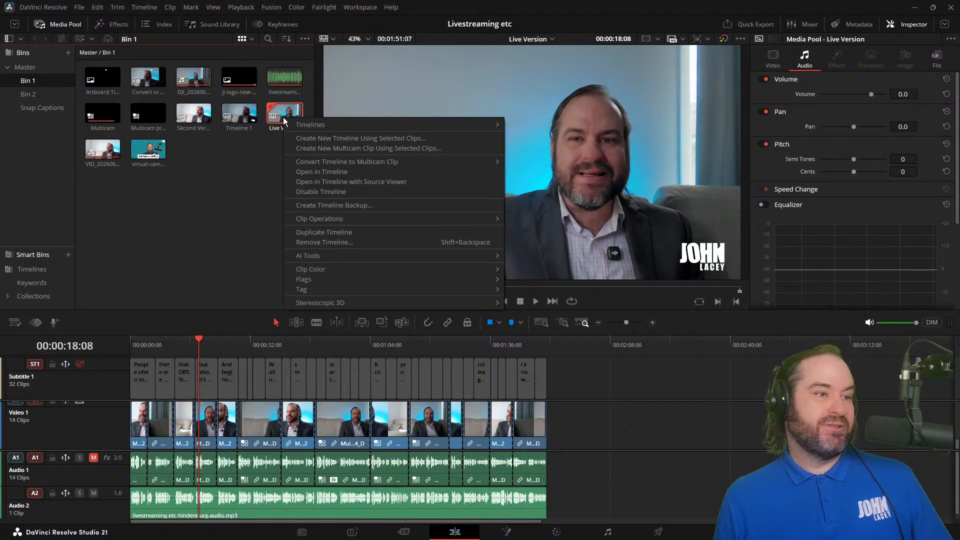
mouse_move(396, 123)
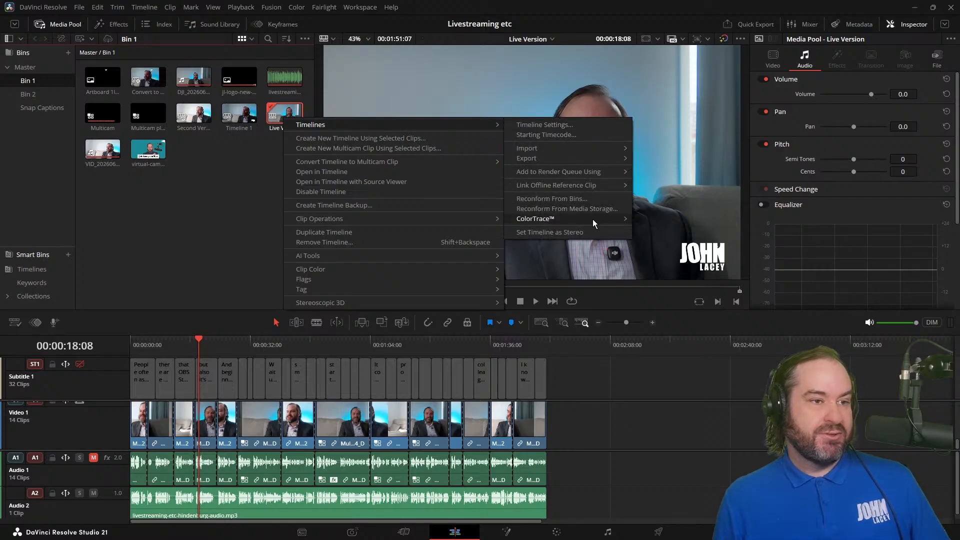
left_click(580, 126)
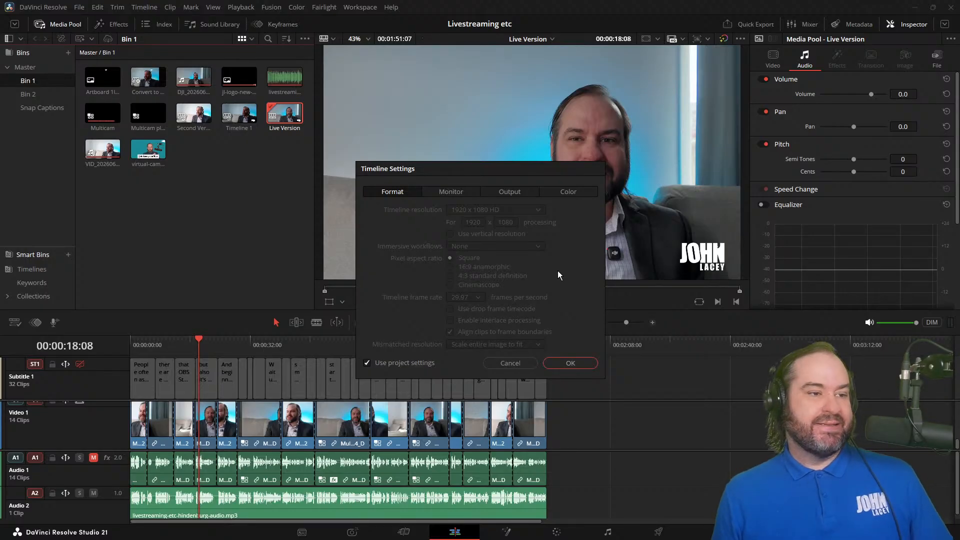
left_click(407, 364)
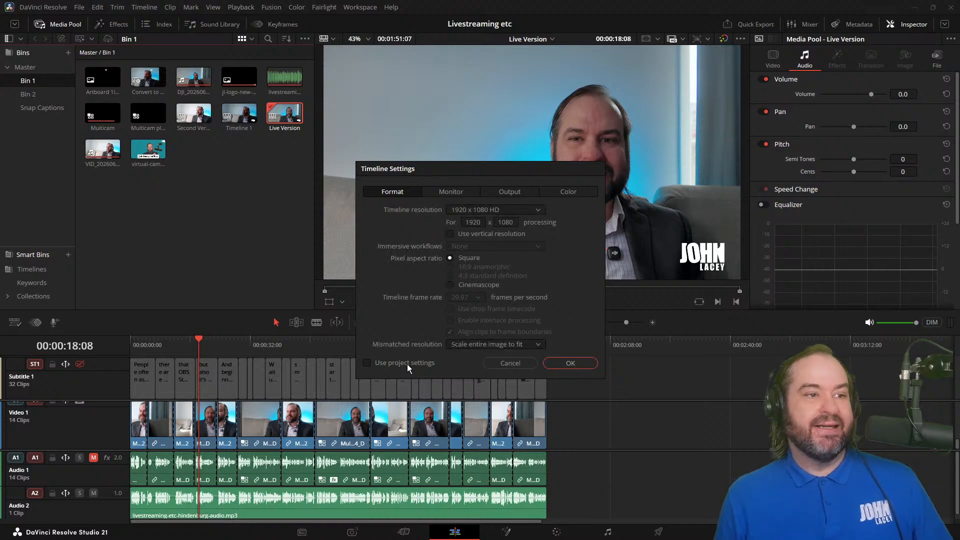
left_click(492, 235)
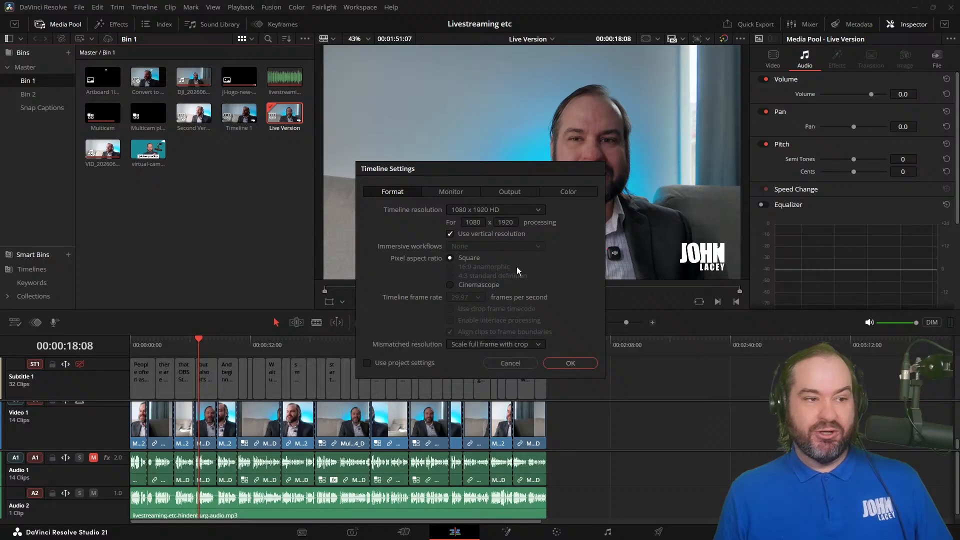
left_click(581, 360)
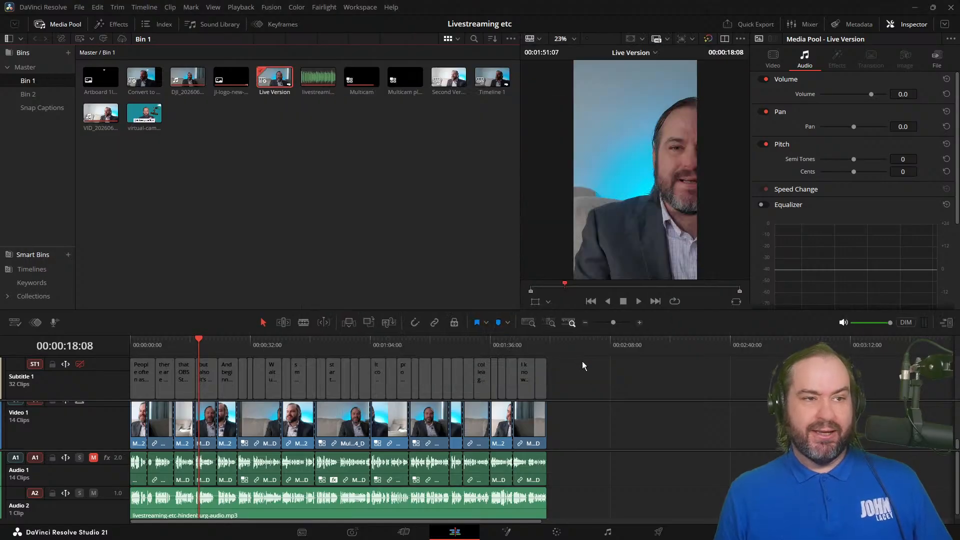
Step: Scrub through the vertical Live Version timeline to check its framing, and return to the start
left_click(409, 200)
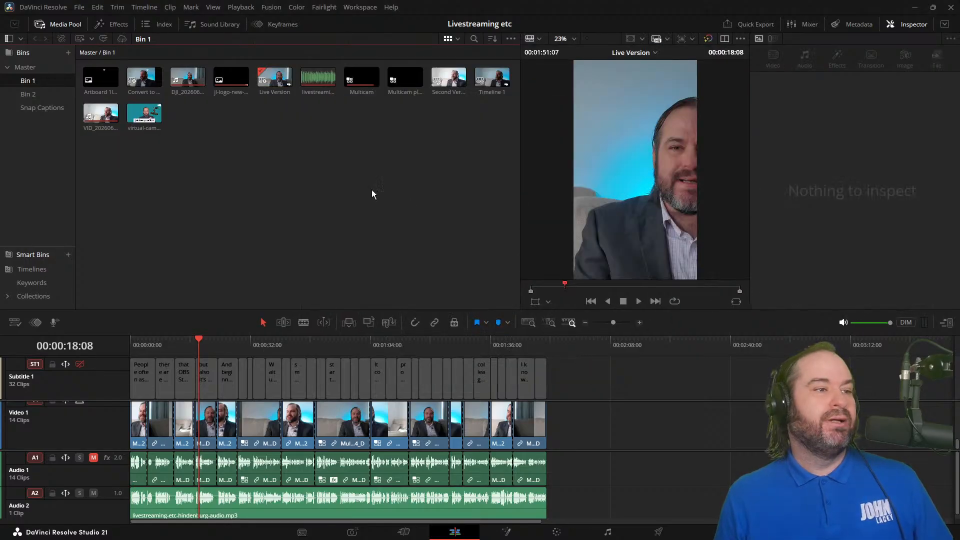
left_click(266, 82)
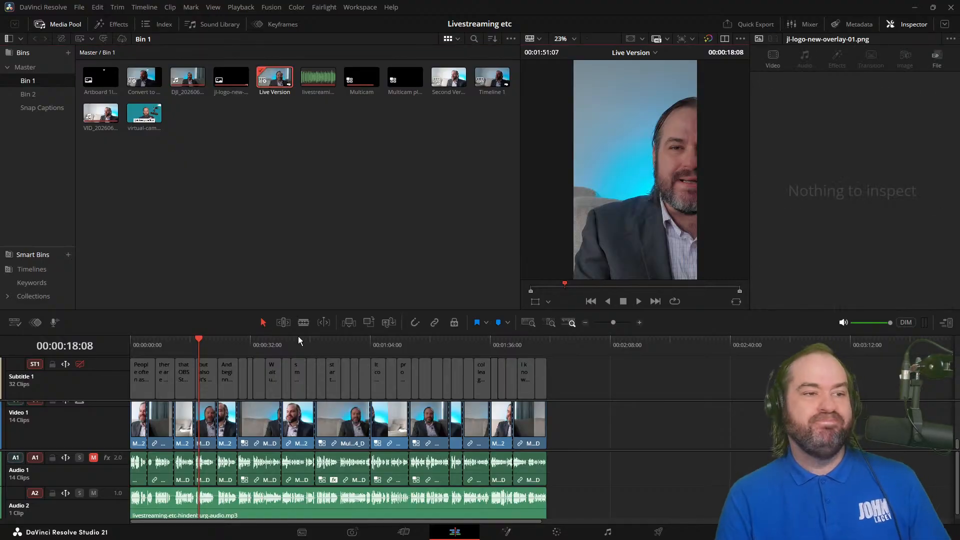
left_click(239, 346)
left_click_drag(243, 347, 280, 344)
key("Home")
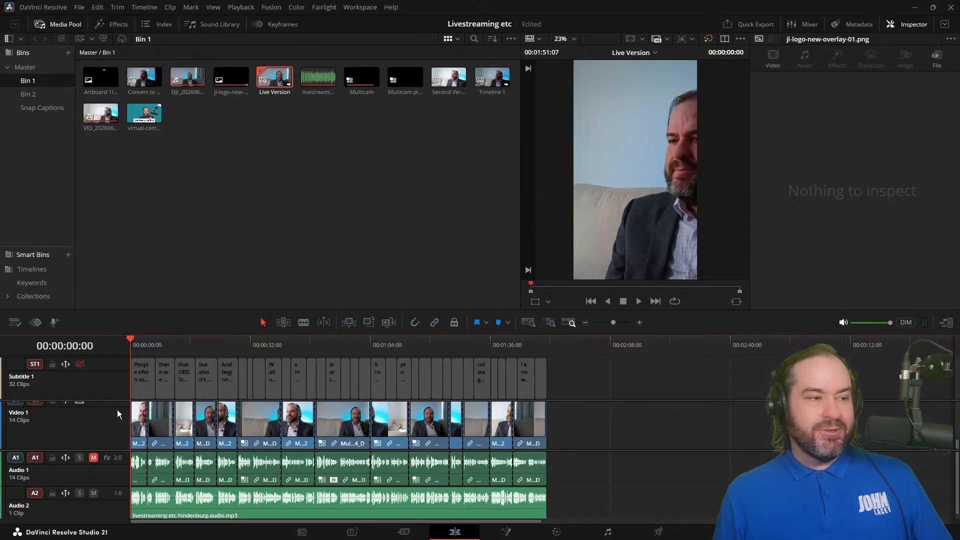
Step: Select the first multicam clip on Video 1 and show its keyframe parameters
left_click(140, 419)
left_click(371, 77)
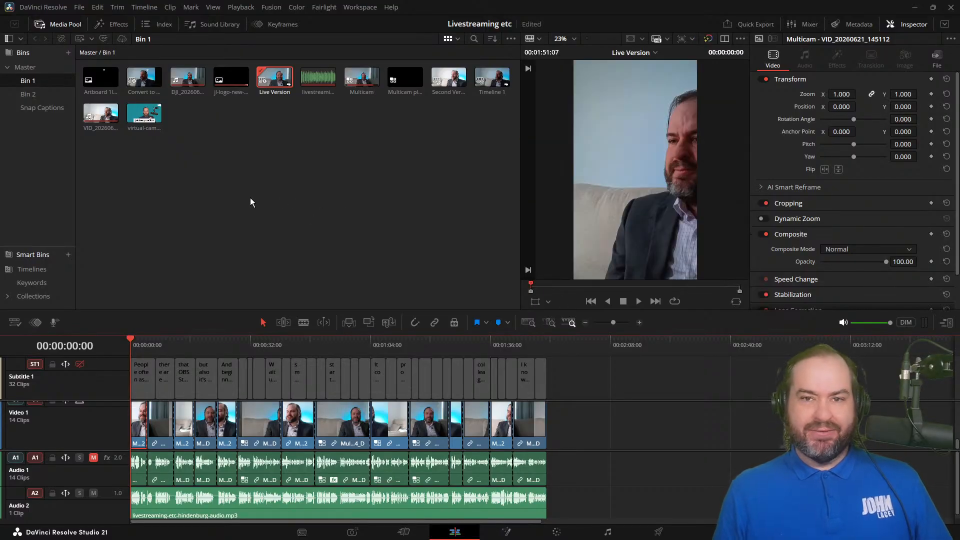
left_click(267, 25)
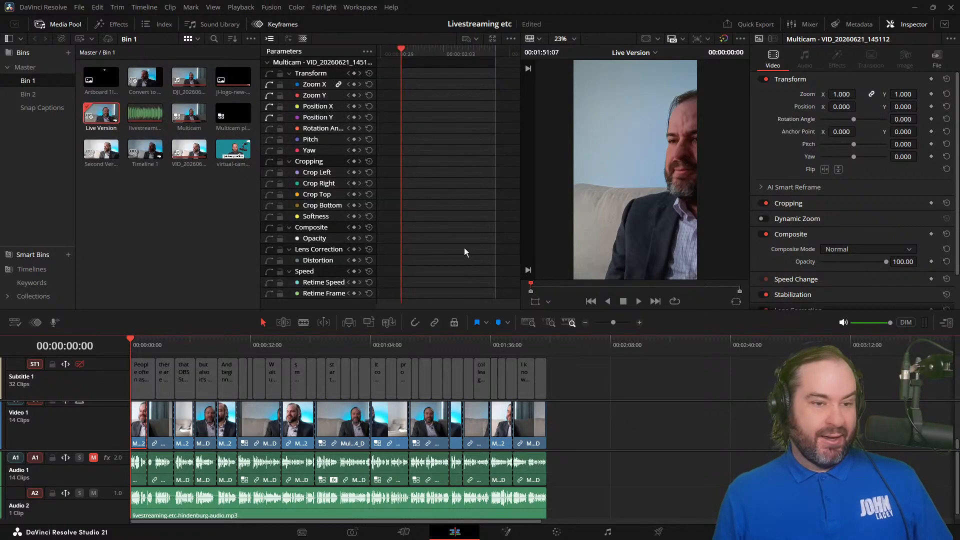
Step: Play the Live Version from its start into the second Video 1 clip and inspect that clip's transform values
key("space")
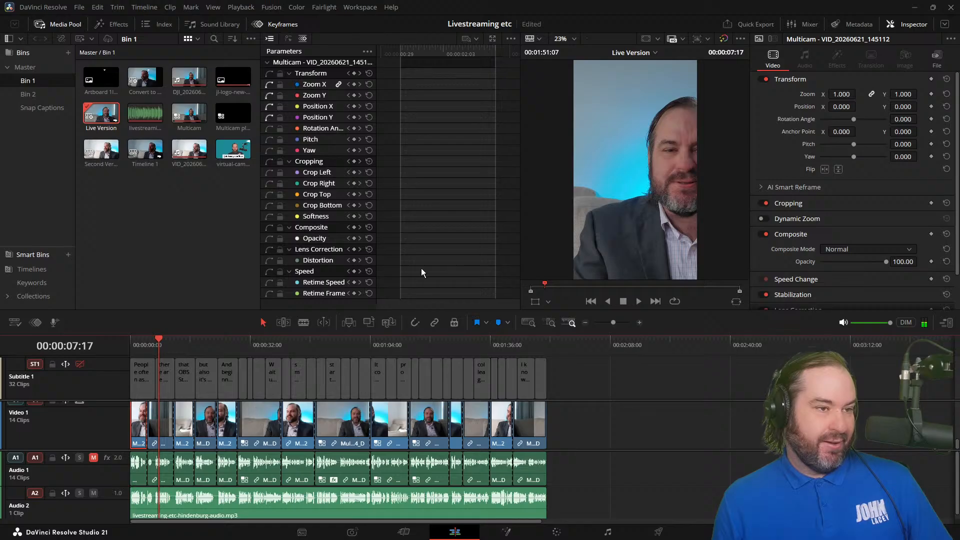
left_click(158, 428)
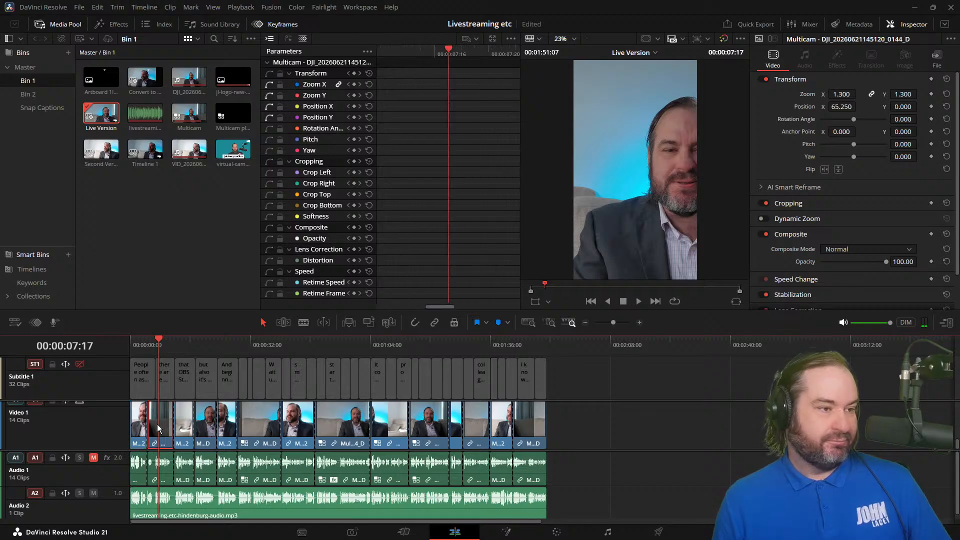
left_click(589, 429)
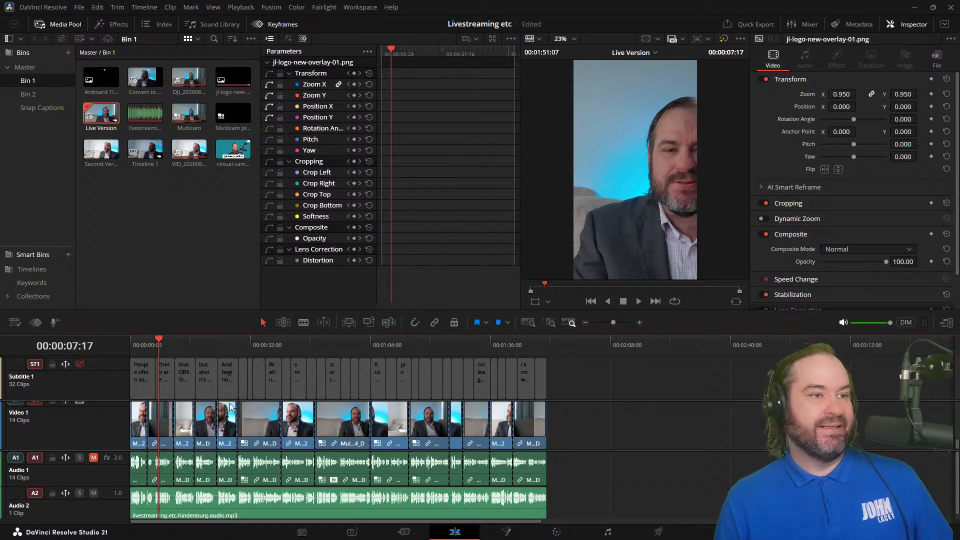
Step: Rewind the Live Version to near its start and fast-play it past the second camera change
key("j")
key("j")
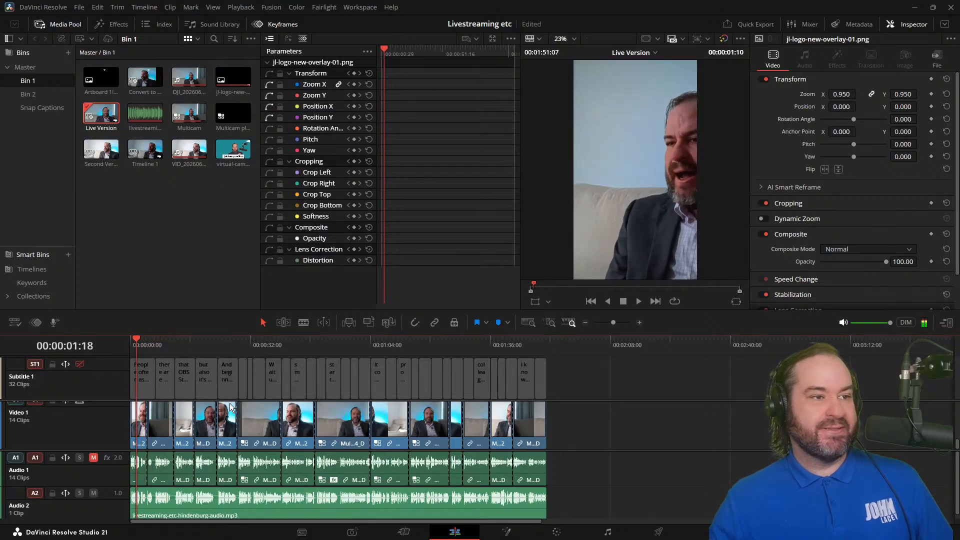
key("l")
key("l")
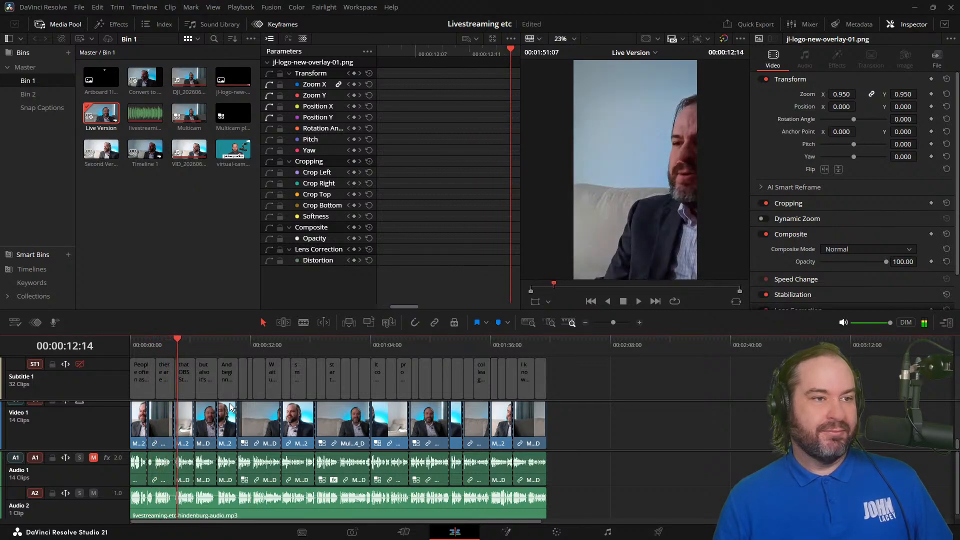
Step: Move frame by frame across the cut near 12 seconds to compare the framing, and play on to about 17 seconds
key("Left")
key("Left")
key("Left")
key("Left")
key("Left")
key("Left")
key("Left")
key("Left")
key("Right")
key("Right")
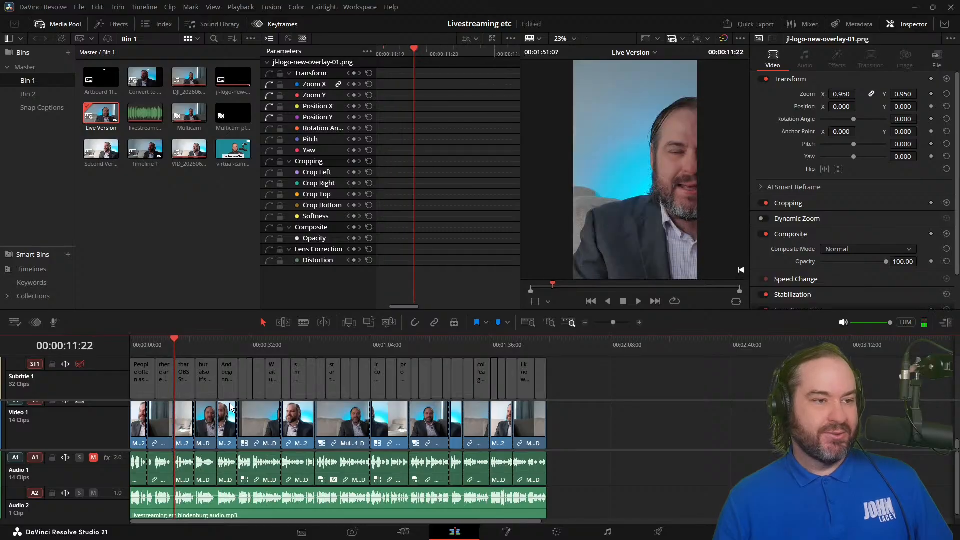
key("Right")
key("Right")
key("Right")
key("space")
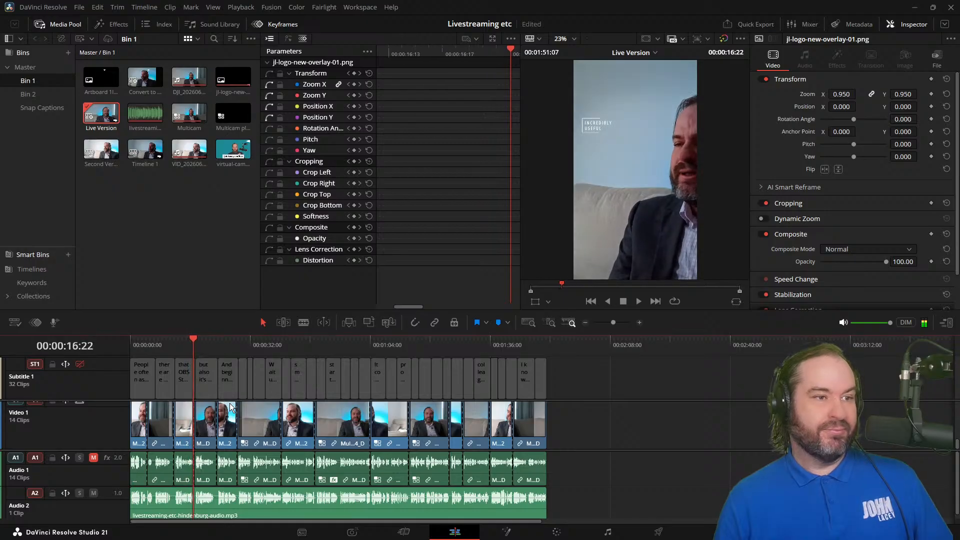
Step: Replay the Live Version around 17 seconds and return the playhead to the start of the timeline
key("j")
key("k")
key("l")
key("k")
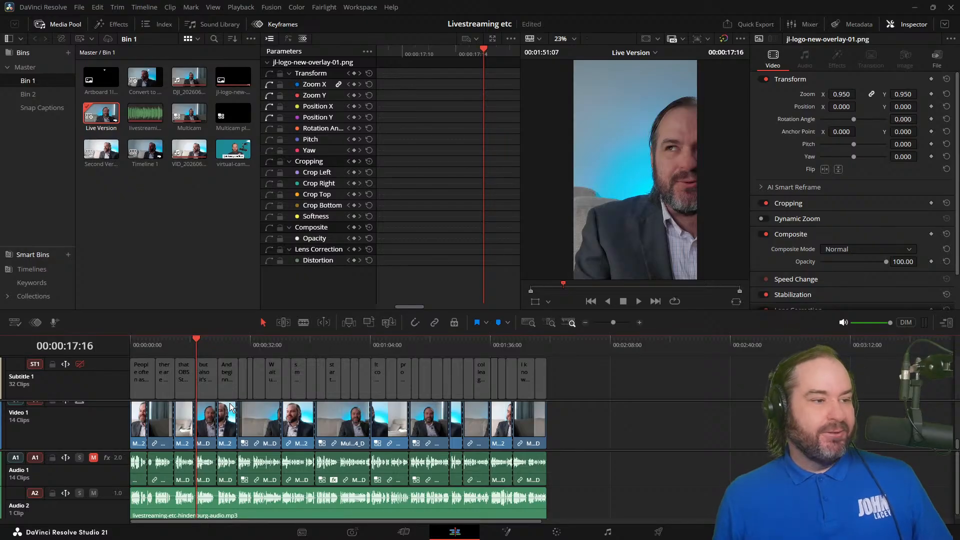
left_click(142, 341)
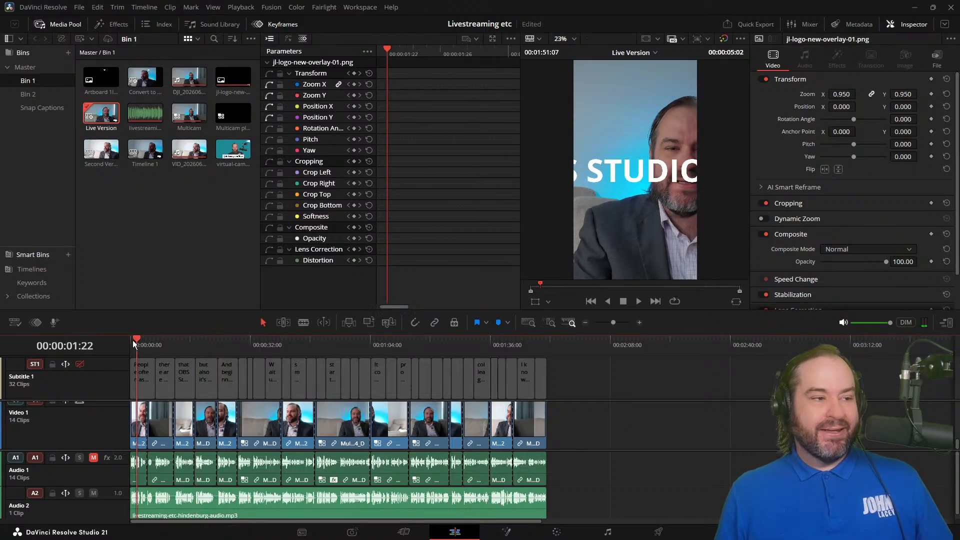
left_click(131, 343)
Step: Inspect the transform values of the first Video 1 clip and of several clips towards the timeline's end, and clear the selection
left_click(137, 428)
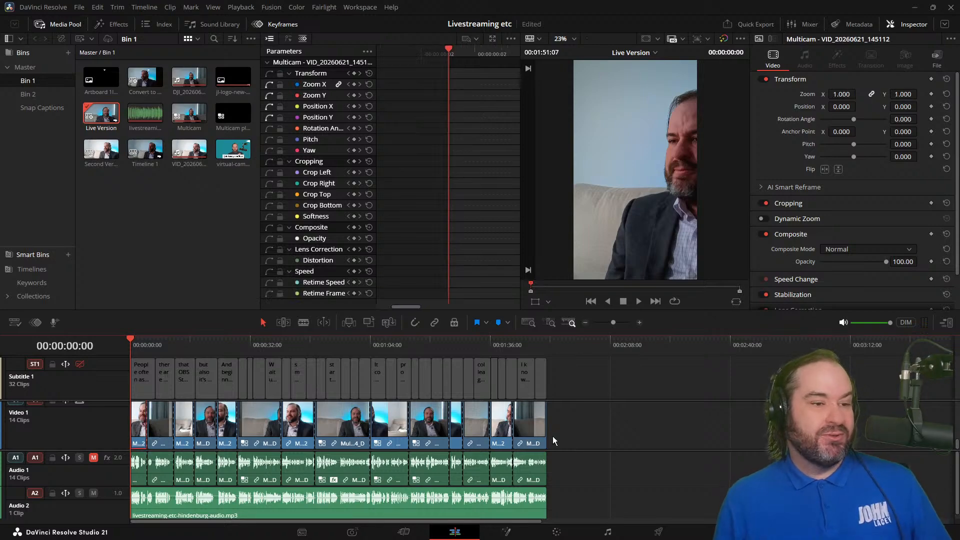
left_click(577, 430)
left_click(523, 412)
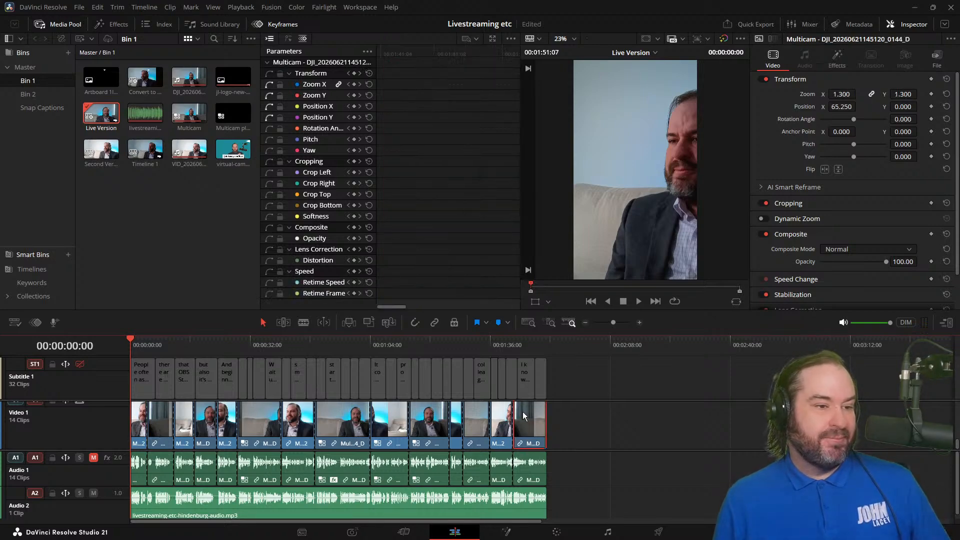
left_click(495, 413)
left_click(478, 411)
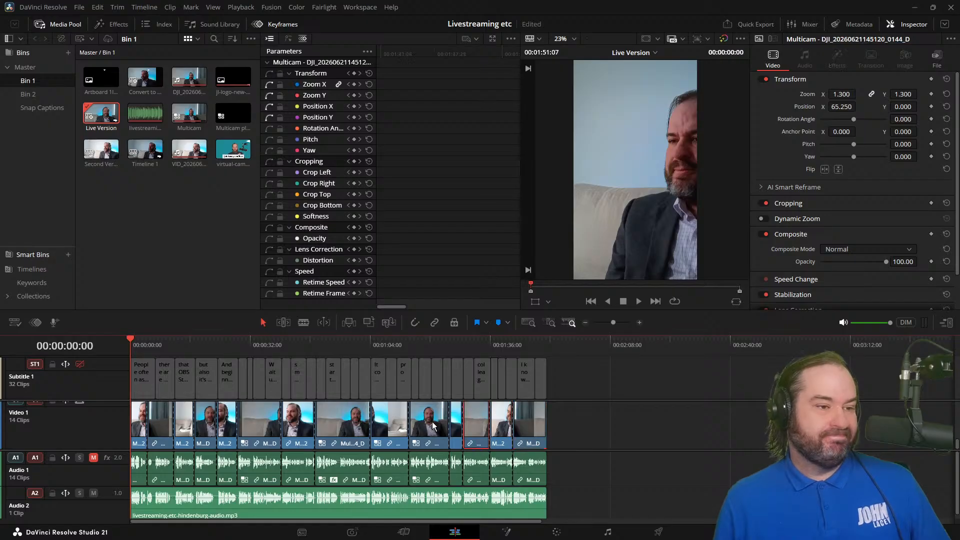
left_click(455, 423)
left_click(433, 417)
left_click(567, 428)
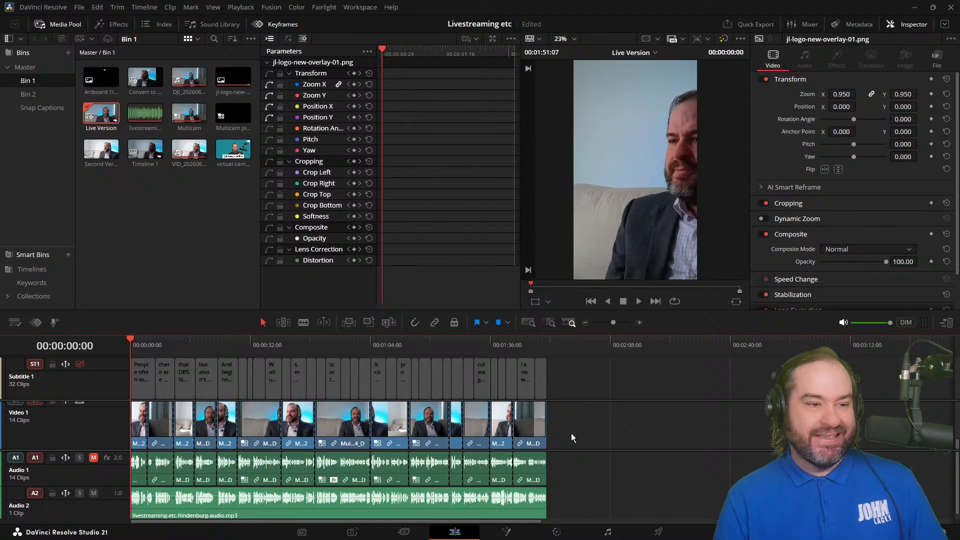
left_click_drag(582, 467, 581, 422)
left_click_drag(581, 472, 110, 432)
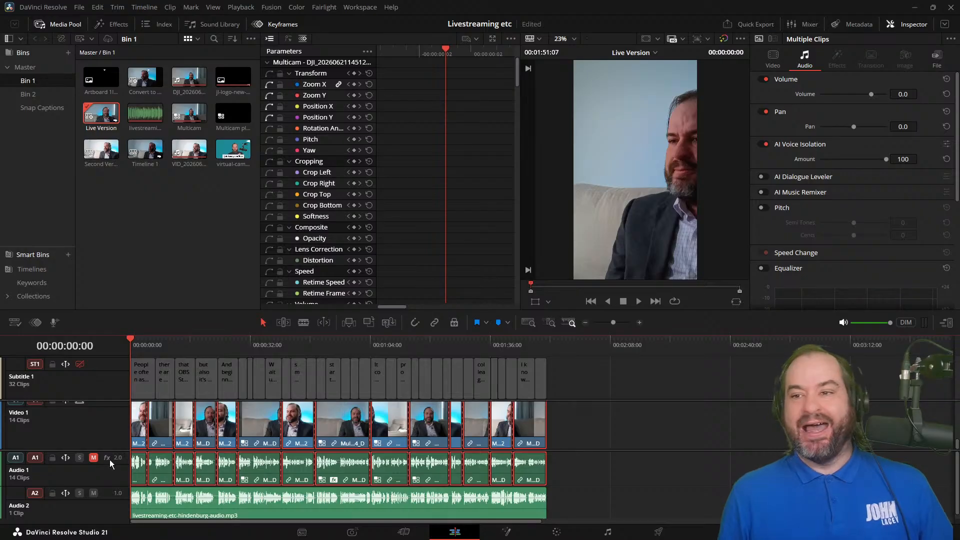
right_click(269, 427)
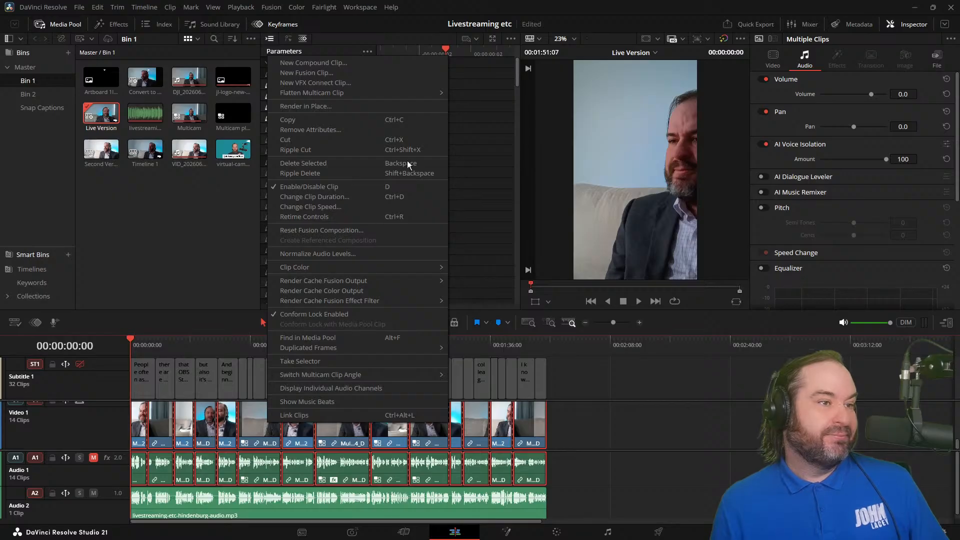
mouse_move(442, 93)
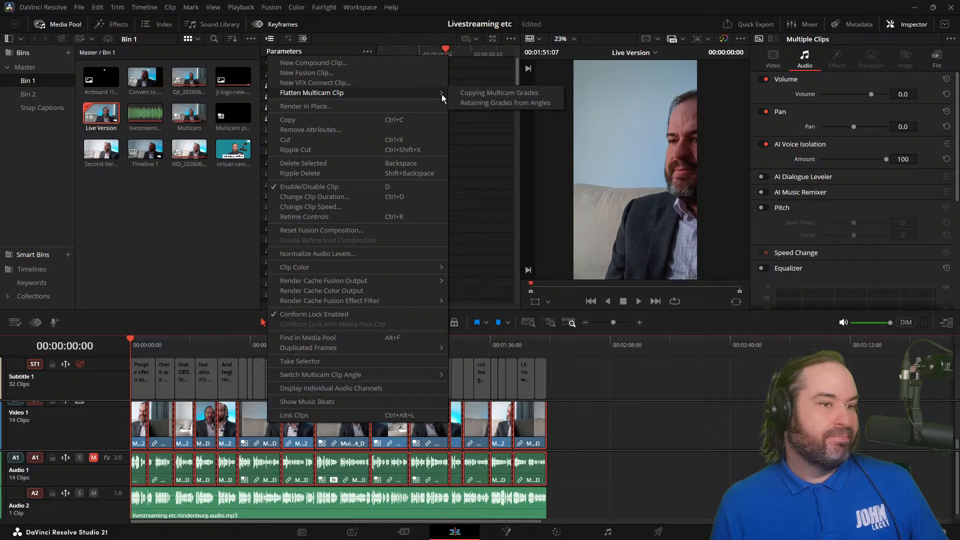
left_click(616, 3)
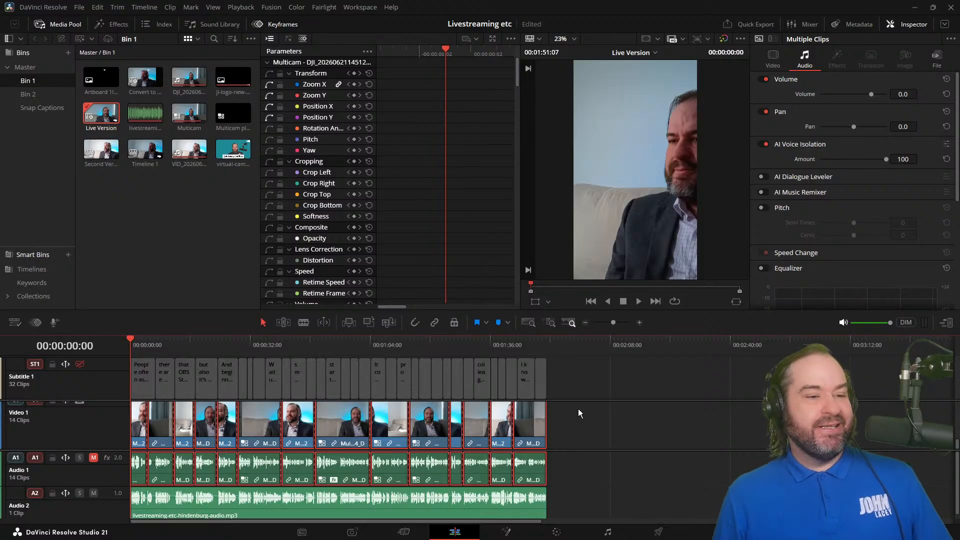
left_click(579, 410)
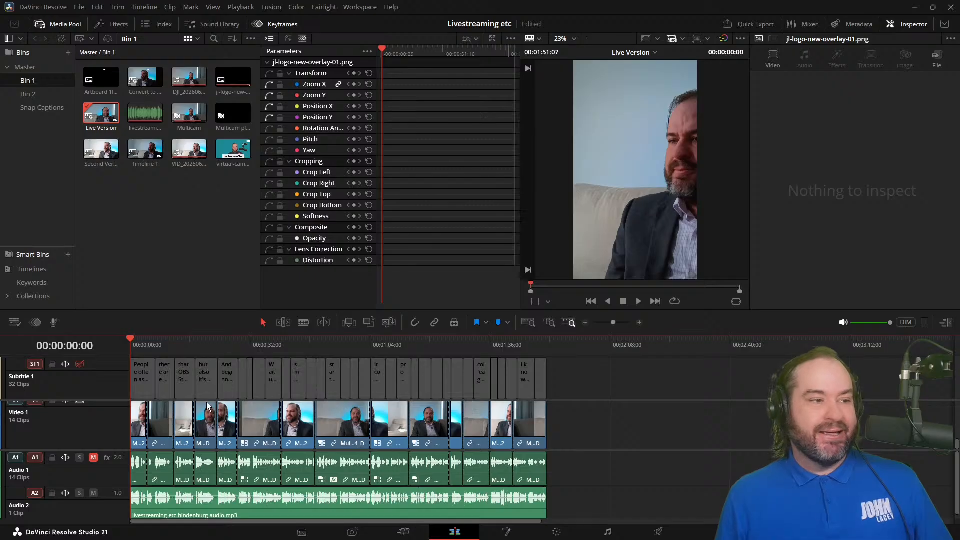
Step: Compare the transform values of the second and first Video 1 clips around the cut near 5 seconds
left_click(158, 429)
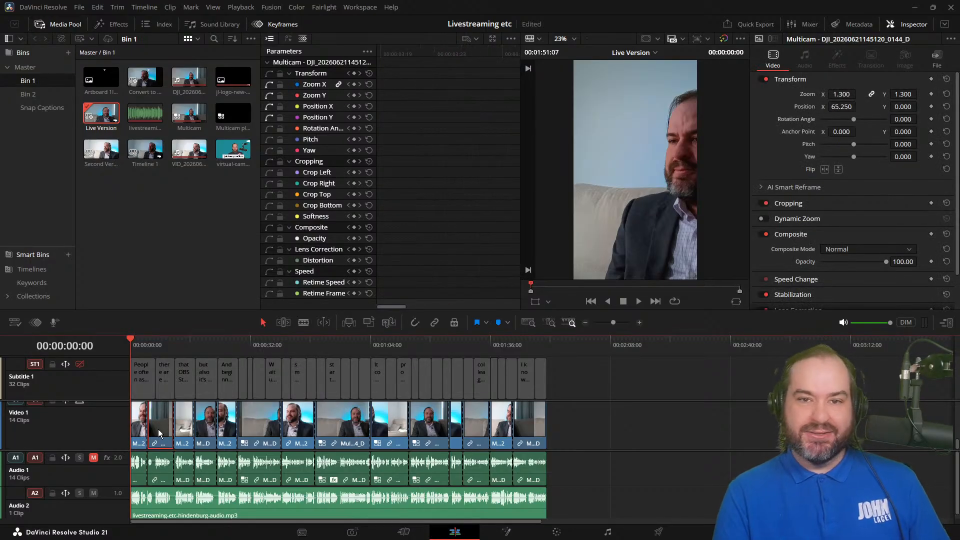
left_click_drag(133, 336, 150, 343)
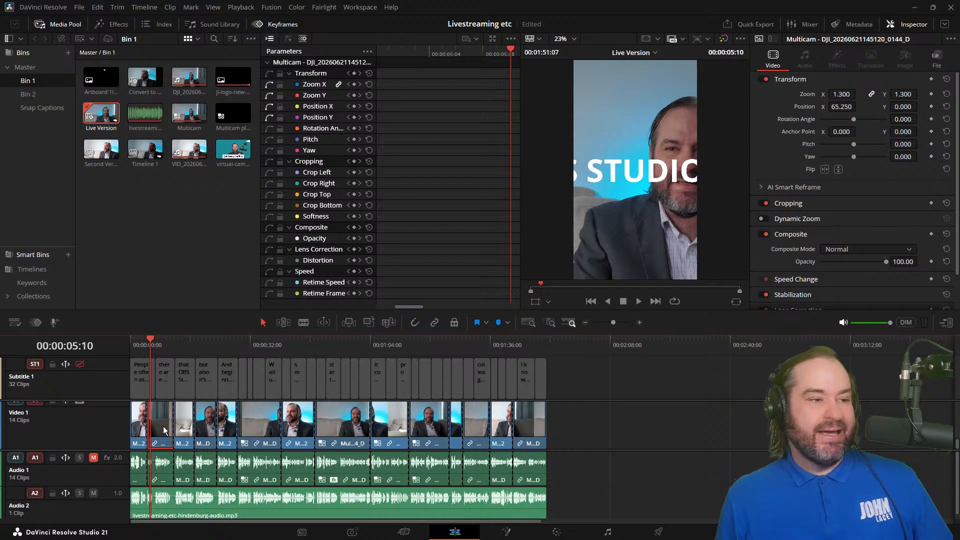
left_click(140, 410)
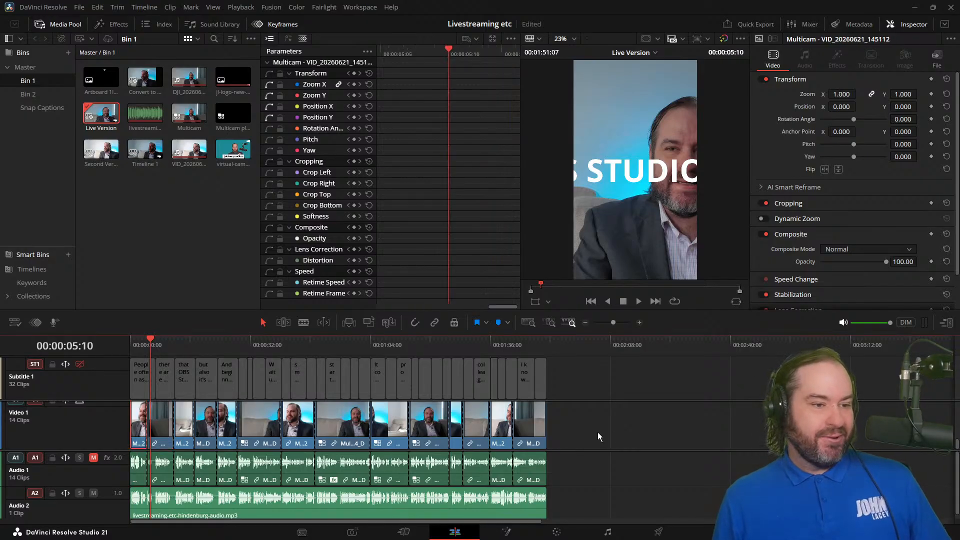
Step: Select only the video parts of all Video 1 clips and flatten the multicam clips, copying the multicam grades
left_click_drag(587, 426, 141, 431)
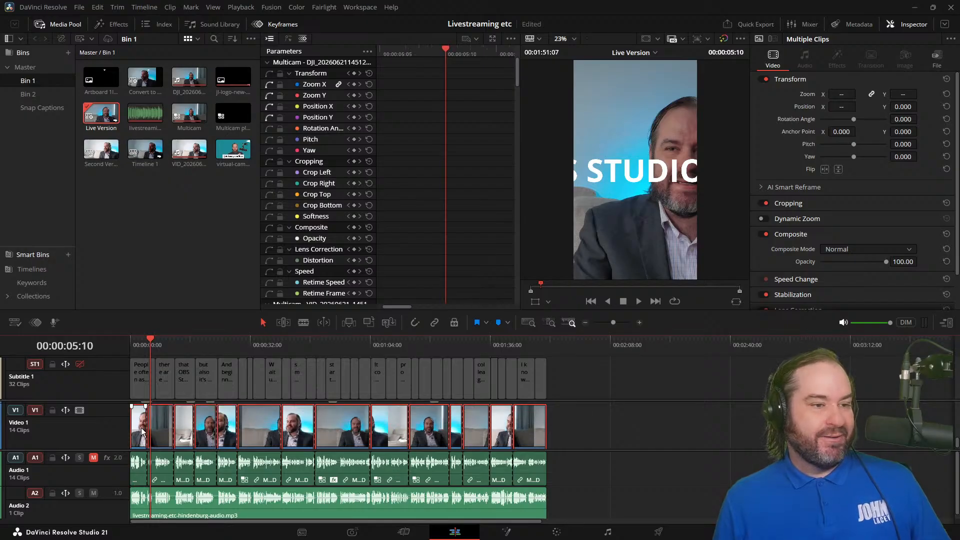
right_click(142, 432)
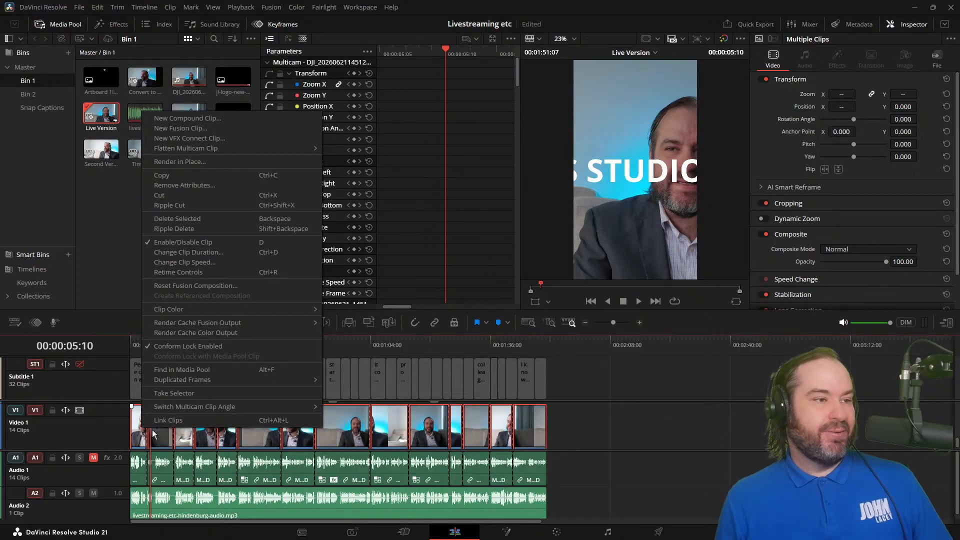
mouse_move(306, 151)
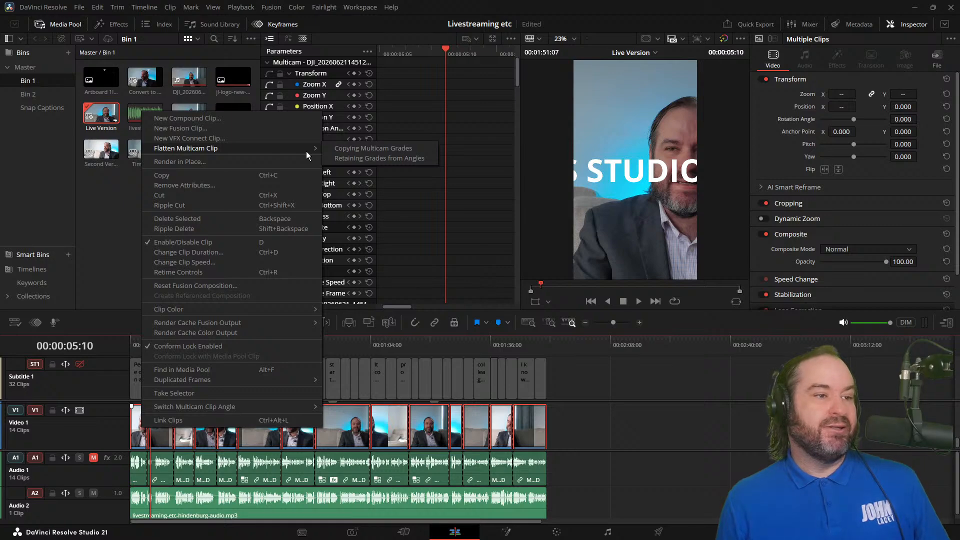
left_click(404, 149)
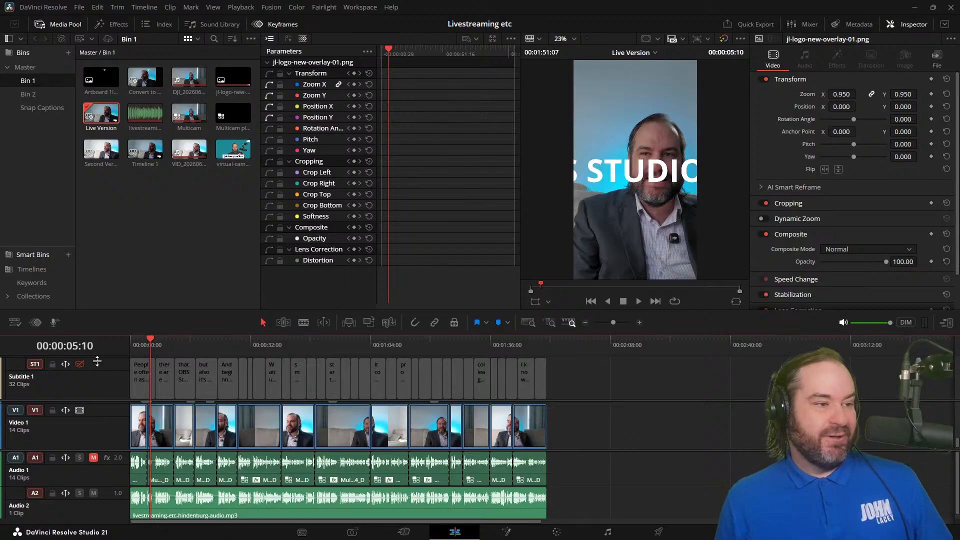
Step: Check the framing and transform values of the first two flattened clips, ending at the start with the first clip selected
left_click_drag(132, 346, 167, 351)
left_click(139, 440)
left_click(165, 431)
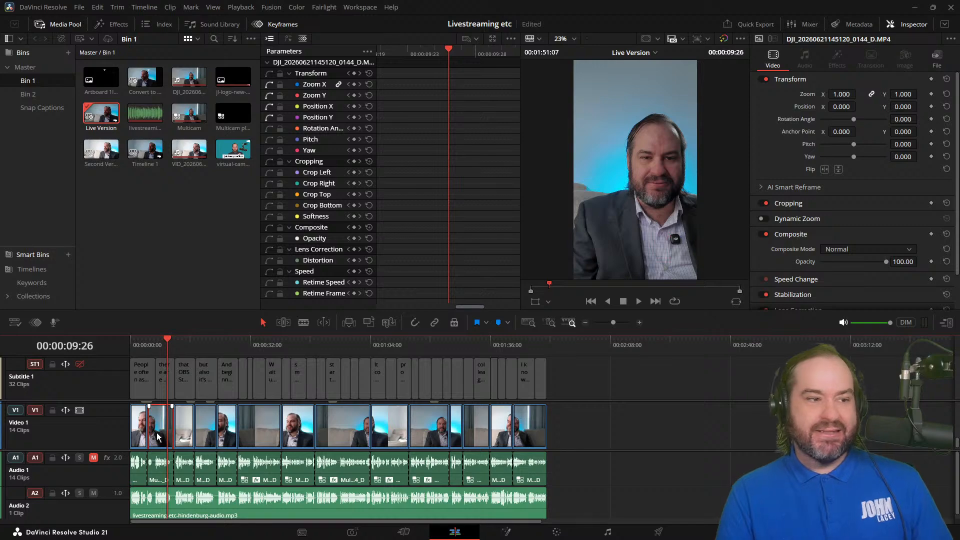
left_click_drag(142, 345, 118, 352)
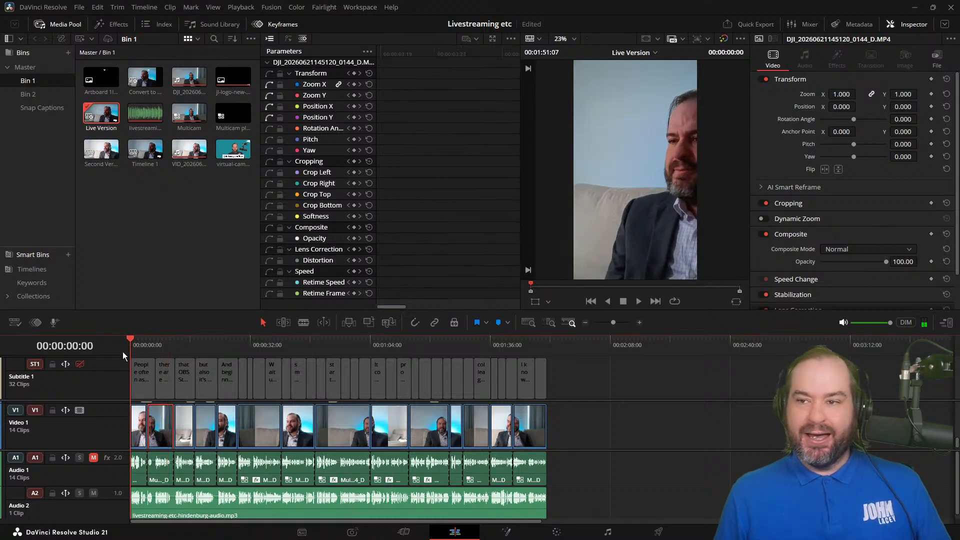
left_click(139, 440)
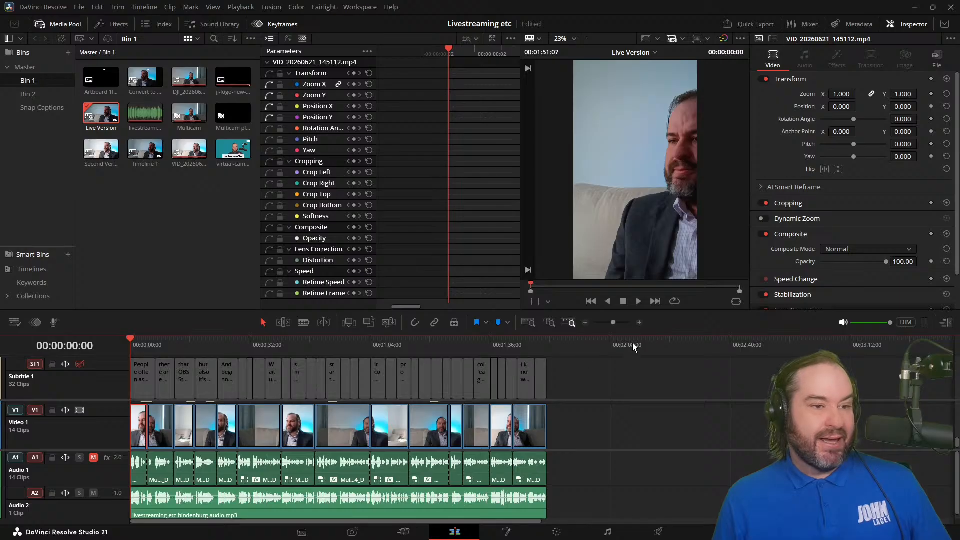
Step: Enlarge the timeline's time scale and increase the Video 1 track height so the clip names can be read
left_click(639, 322)
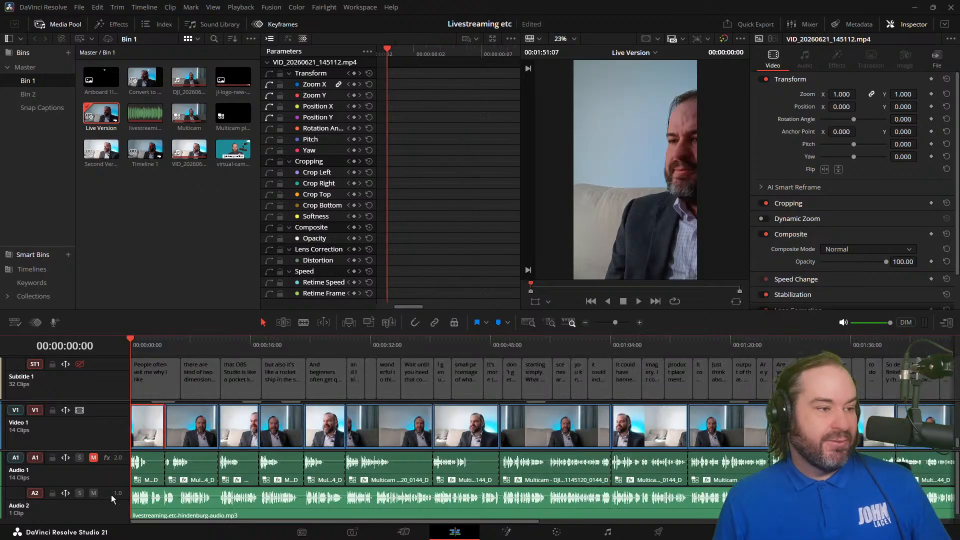
left_click_drag(71, 450, 77, 478)
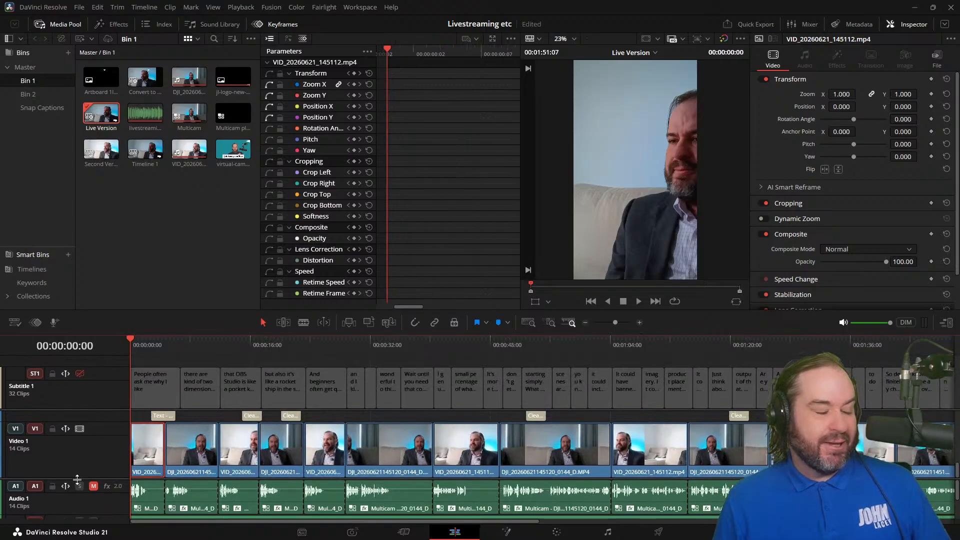
mouse_move(114, 409)
left_mouse_down()
mouse_move(116, 383)
mouse_move(120, 415)
left_mouse_up()
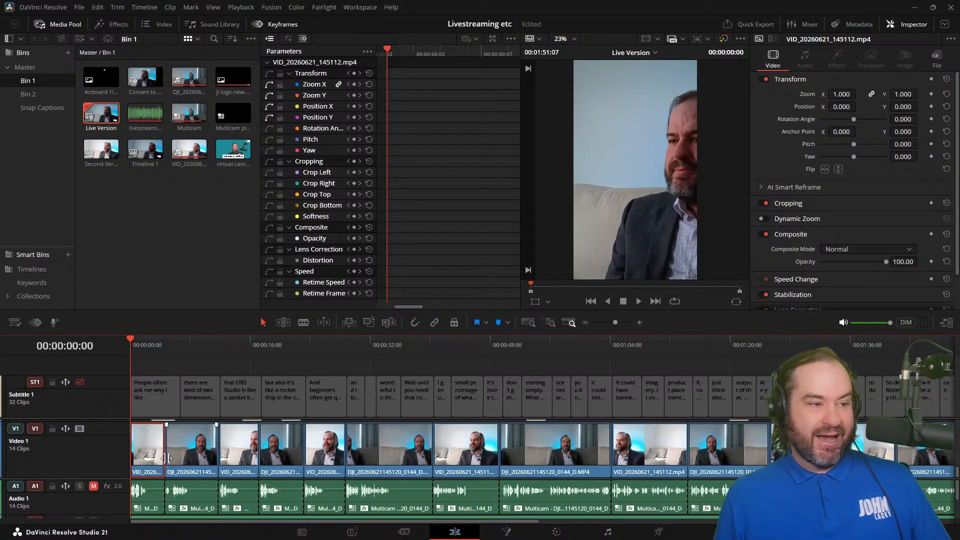
Step: Add all remaining VID_20260621_145112.mp4 clips on Video 1 to the selection, through to the end of the timeline
left_click(230, 457, "ctrl")
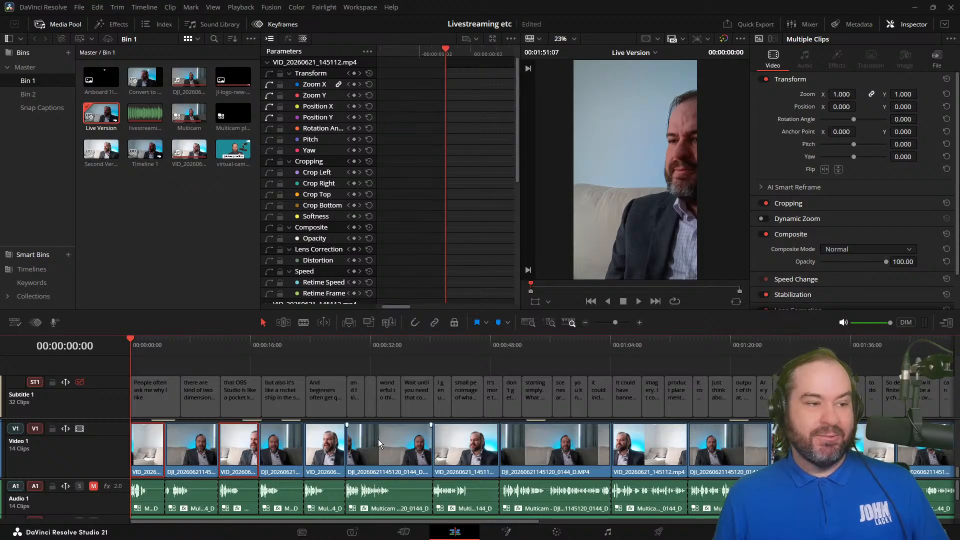
left_click(328, 445, "ctrl")
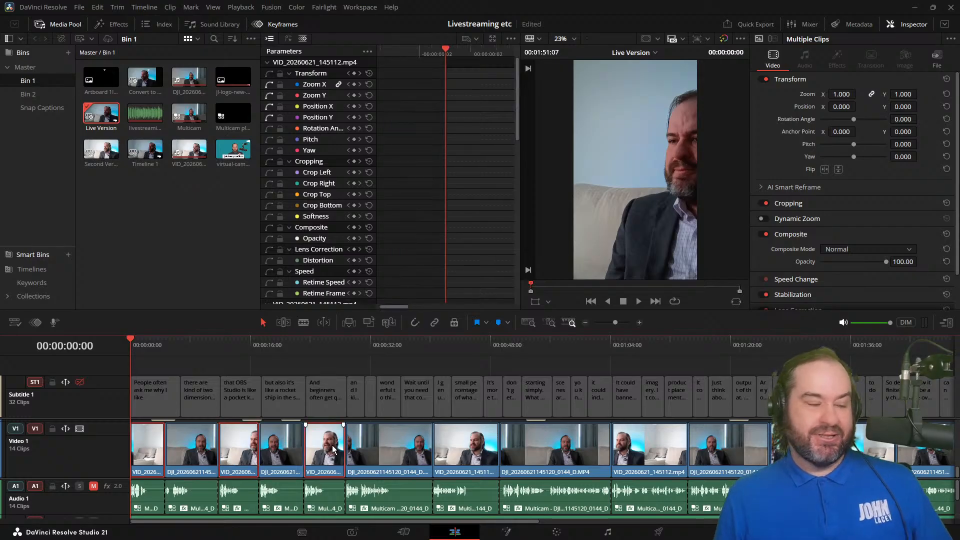
left_click(462, 452, "ctrl")
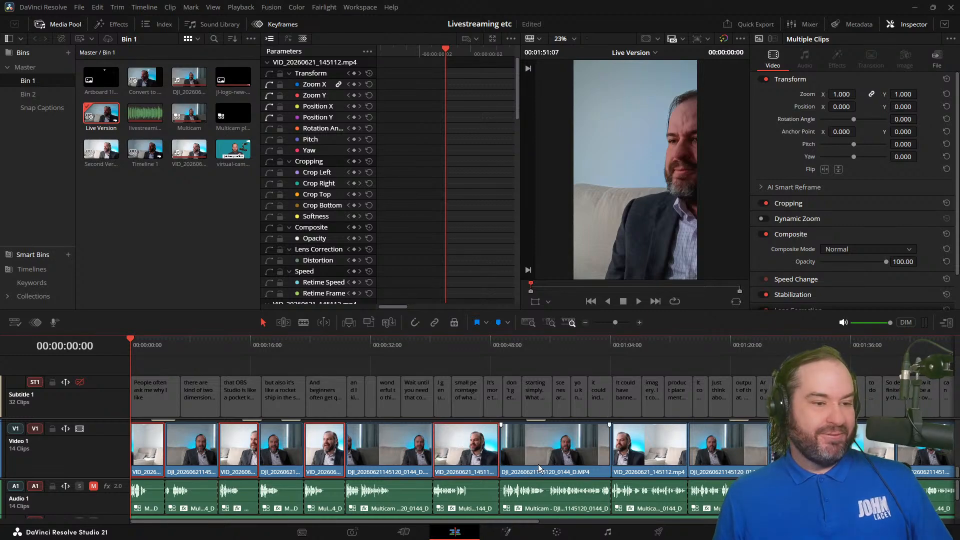
left_click(664, 451, "ctrl")
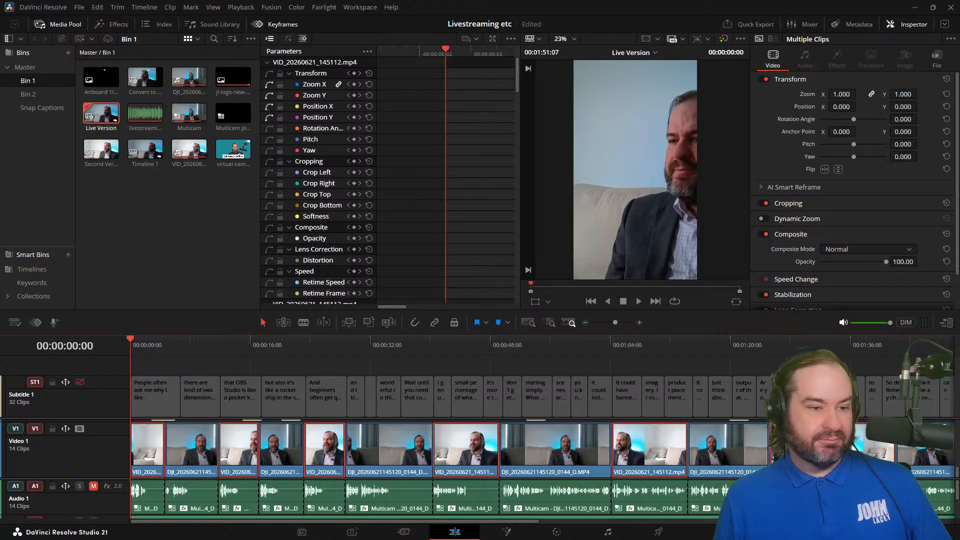
left_click_drag(495, 521, 564, 527)
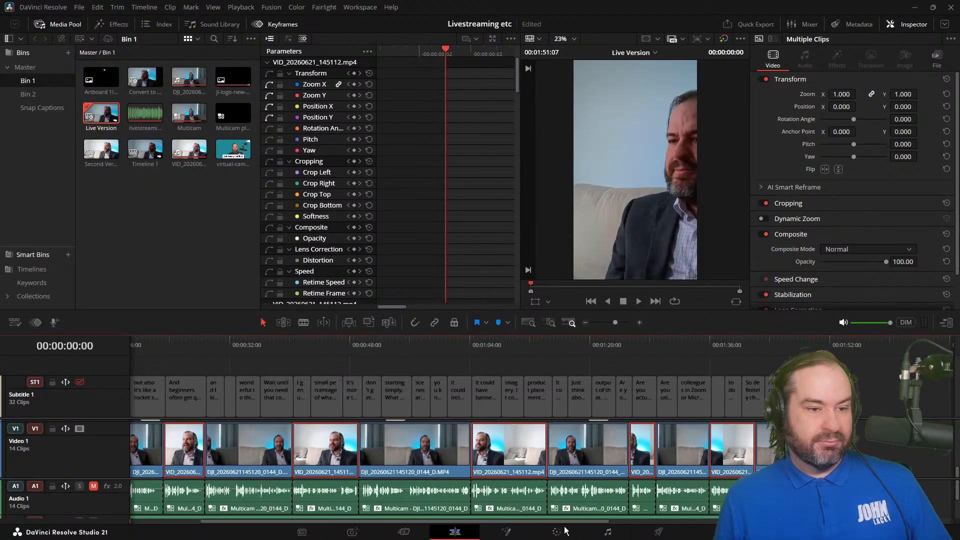
left_click_drag(453, 523, 364, 525)
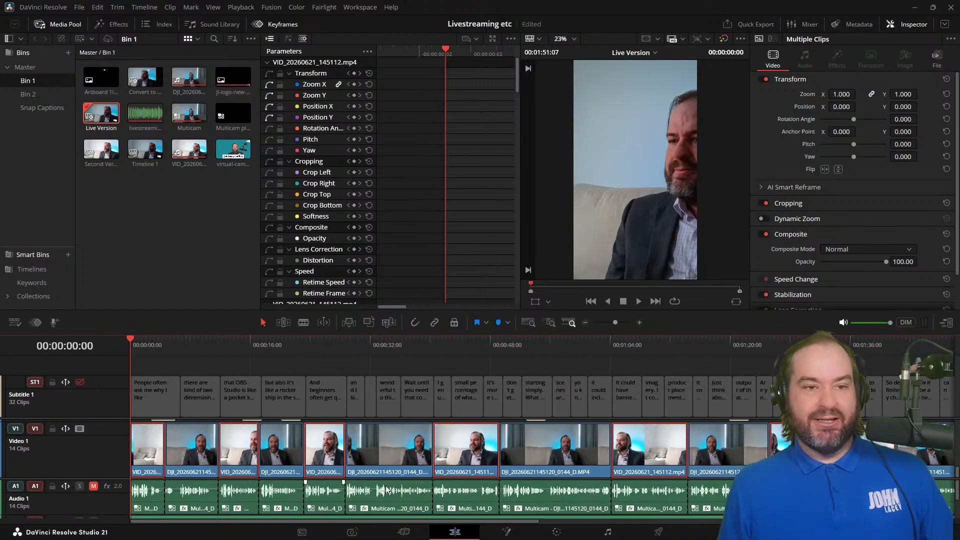
Step: Set Position X of the selected clips to -170 and check the framing at about 3 and 8 seconds
left_click(832, 106)
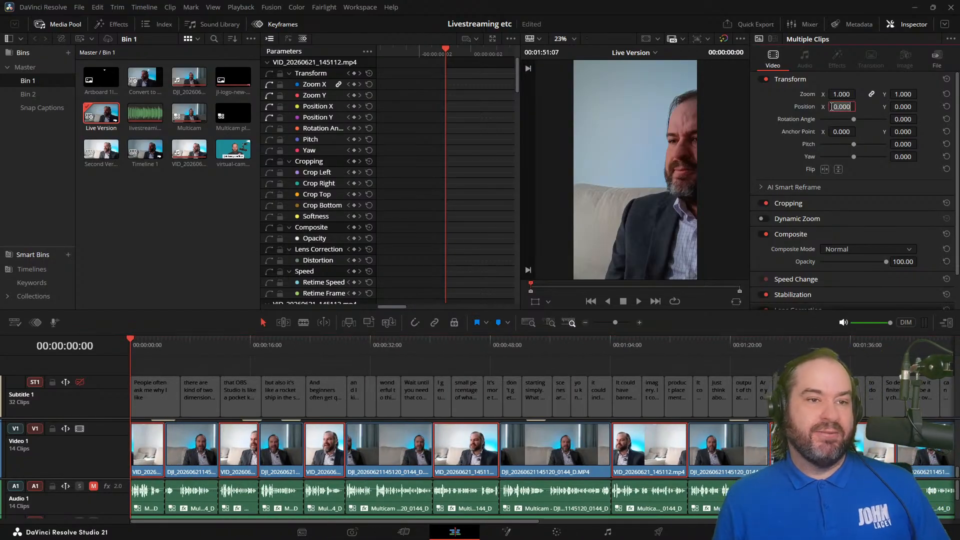
type("-17")
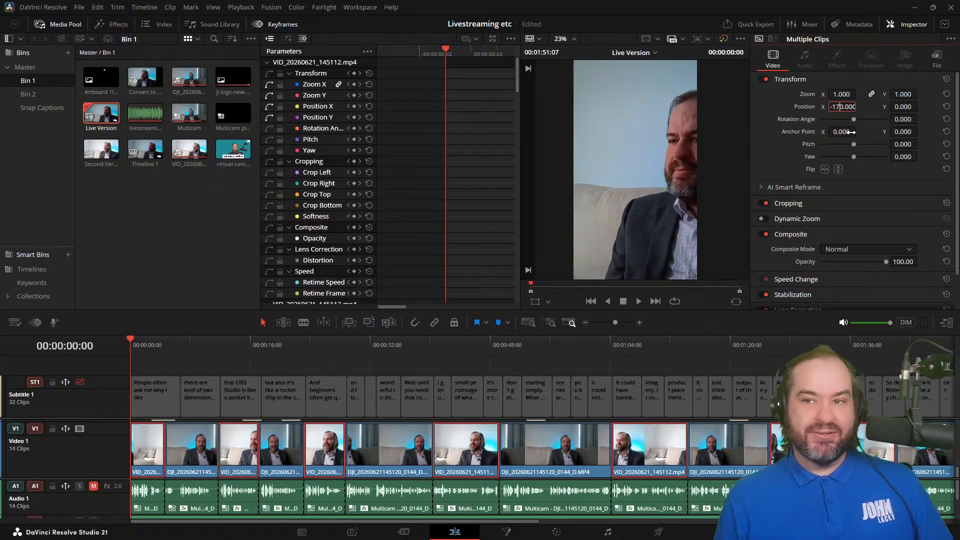
key("Return")
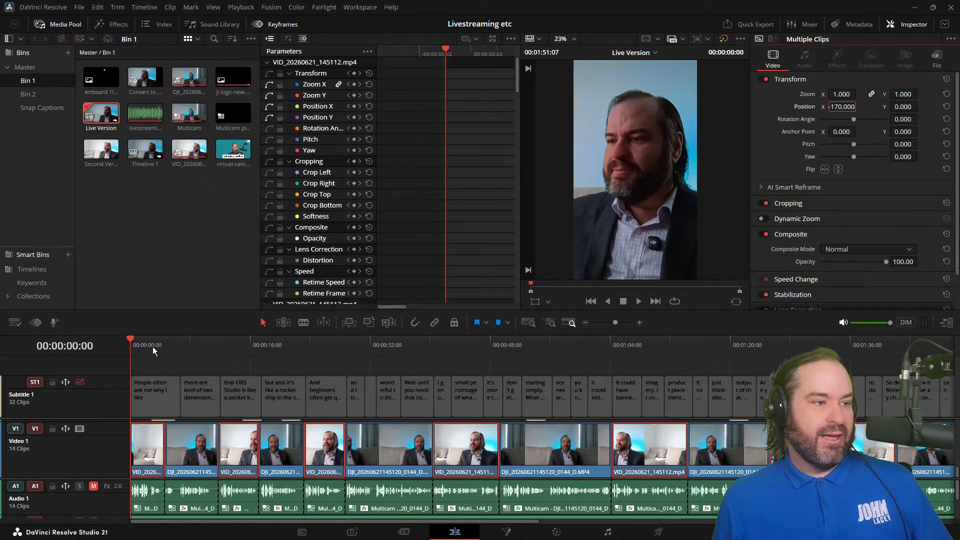
left_click_drag(137, 346, 152, 344)
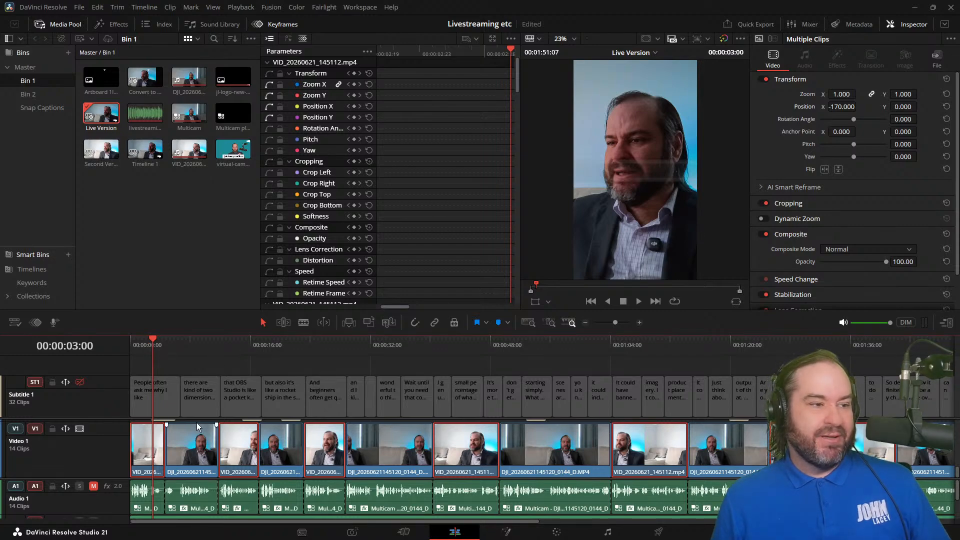
left_click(189, 348)
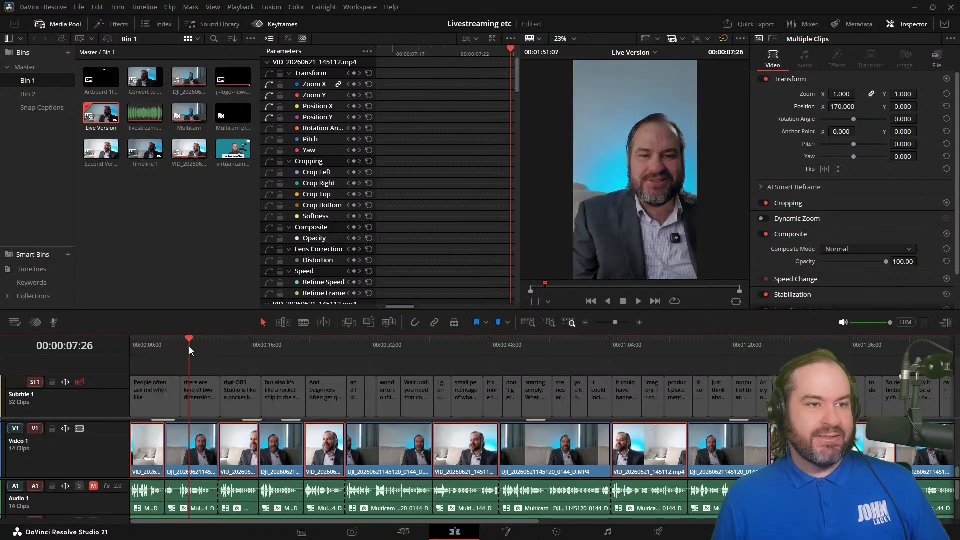
left_click(146, 353)
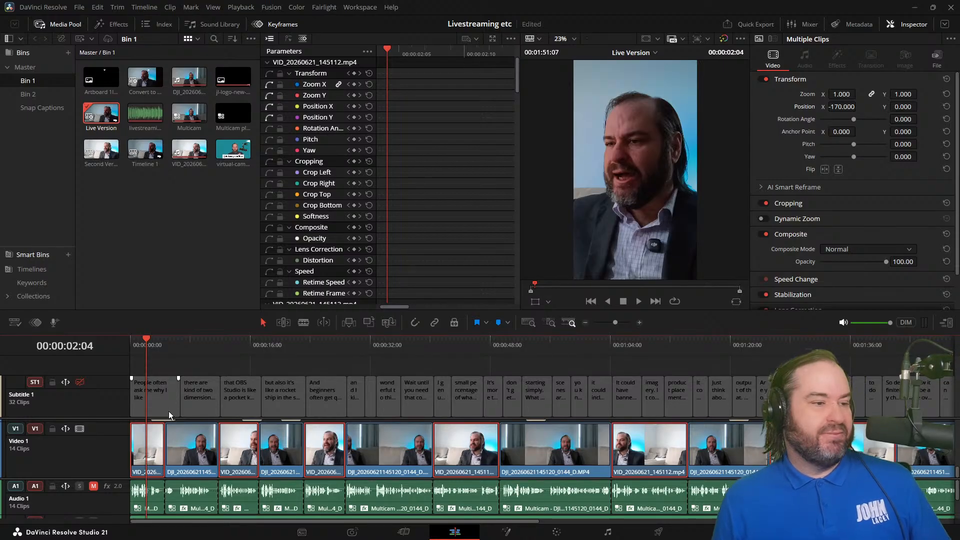
left_click(187, 347)
left_click(203, 456)
left_click(294, 463, "ctrl")
left_click(389, 452, "ctrl")
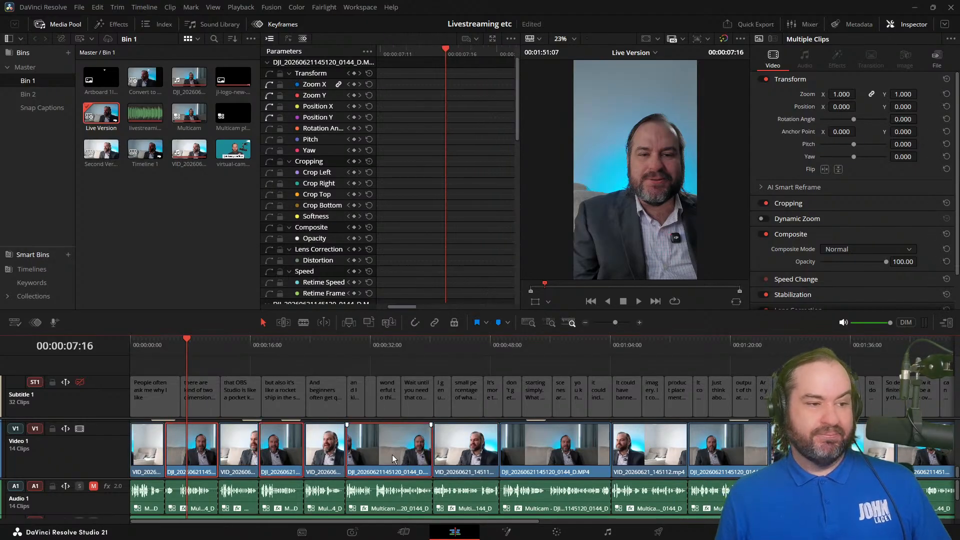
left_click(539, 454, "ctrl")
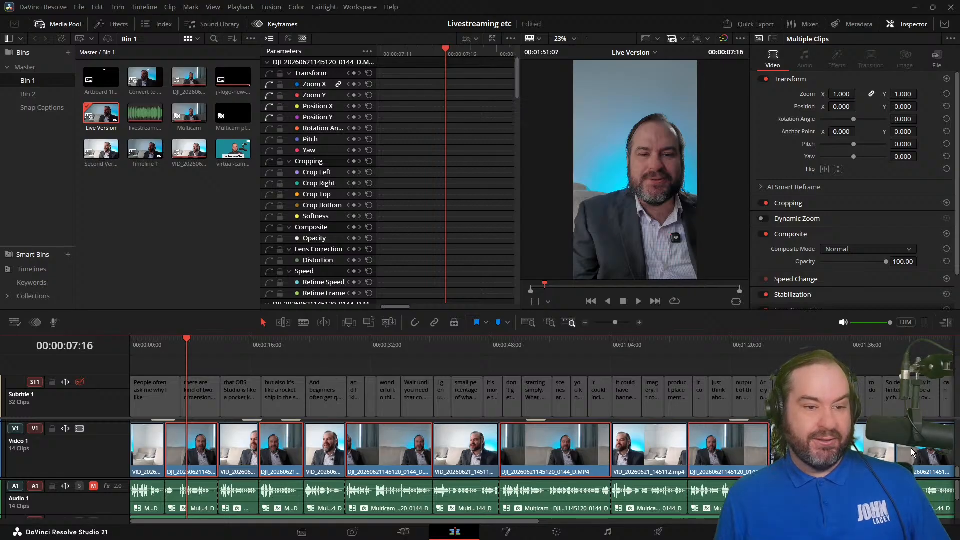
mouse_move(531, 522)
left_mouse_down()
mouse_move(553, 530)
mouse_move(524, 525)
left_mouse_up()
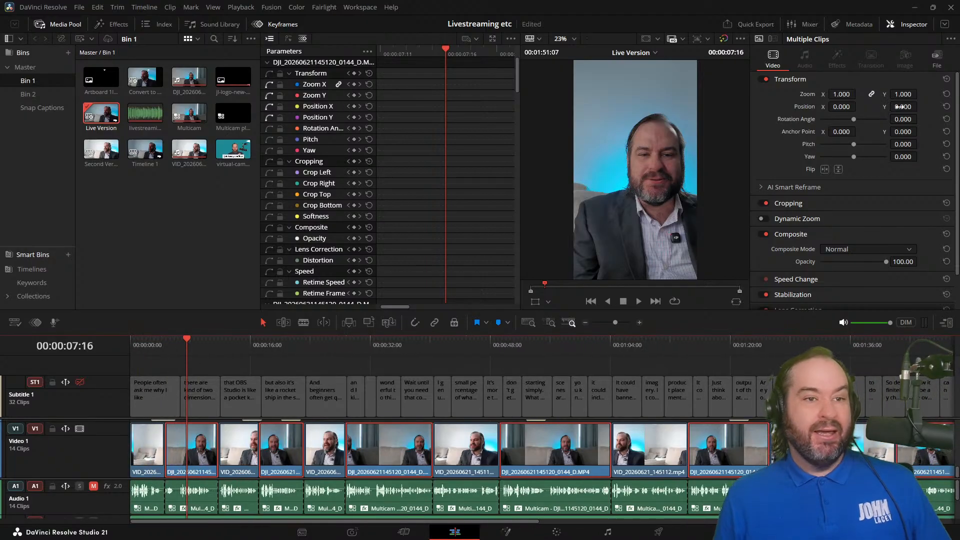
Step: Set the selected DJI clips' linked zoom to 1.3 and their Position X to -30
left_click(897, 94)
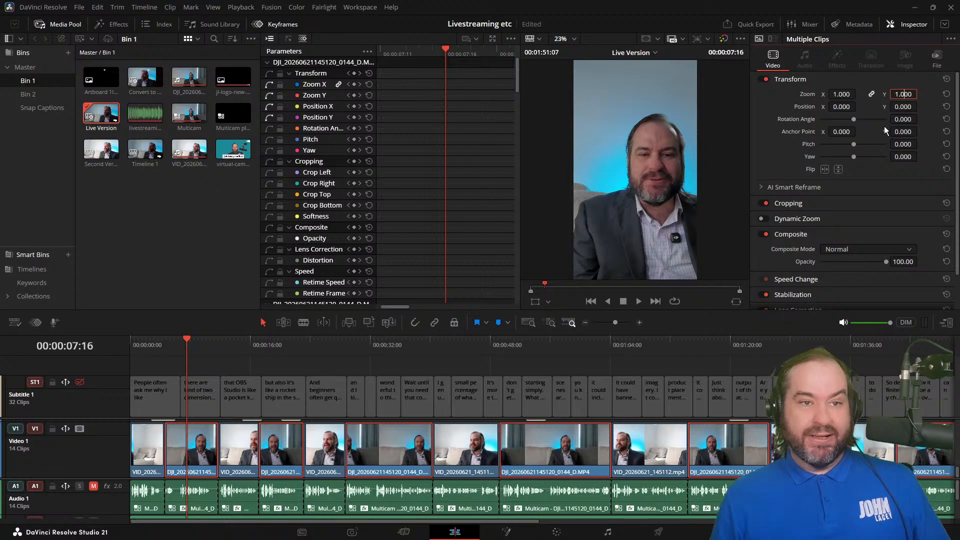
type("1.2")
key("Return")
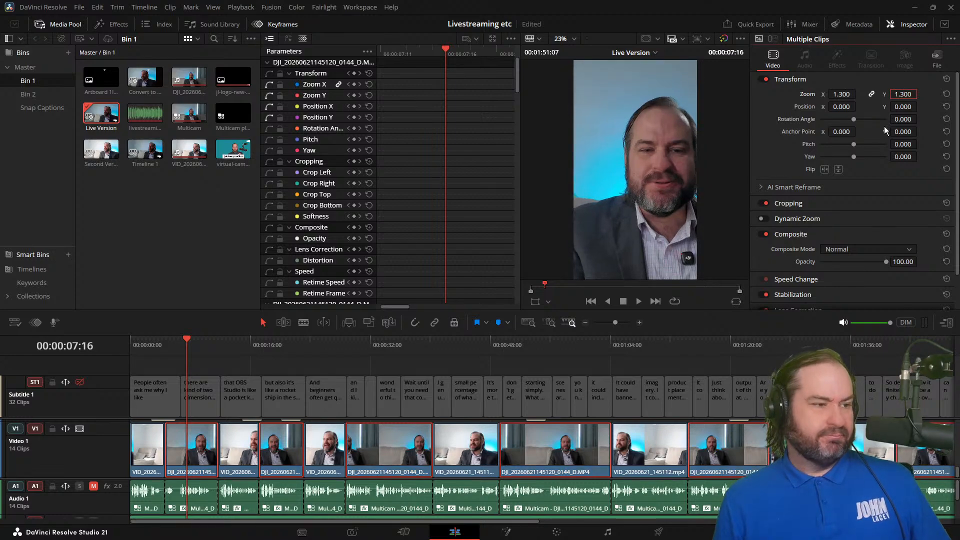
left_click(835, 106)
double_click(836, 106)
key("Left")
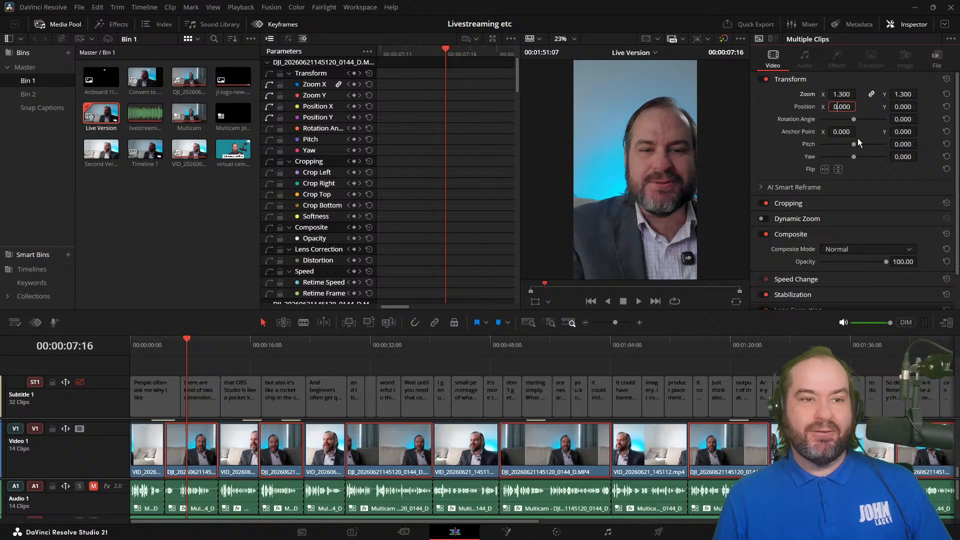
key("shift+Left")
type("-")
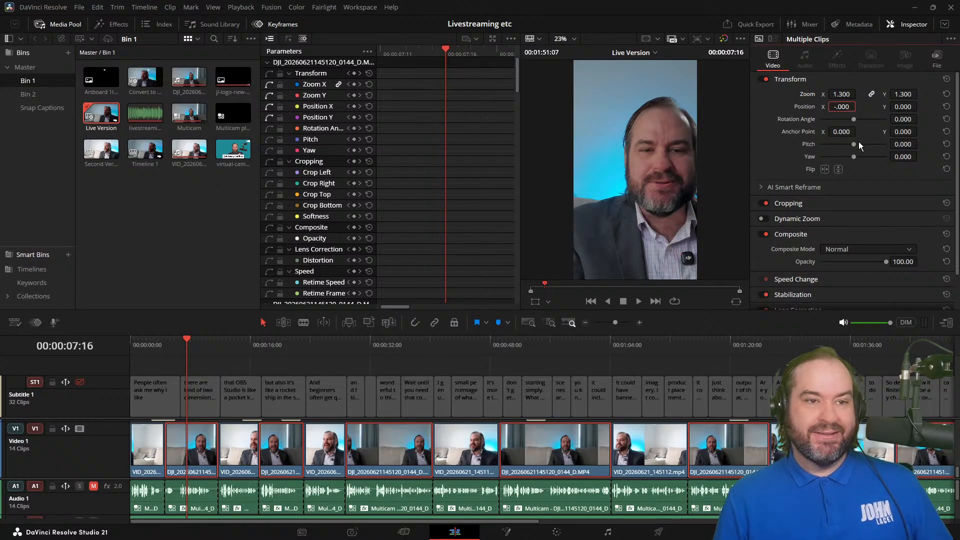
type("30")
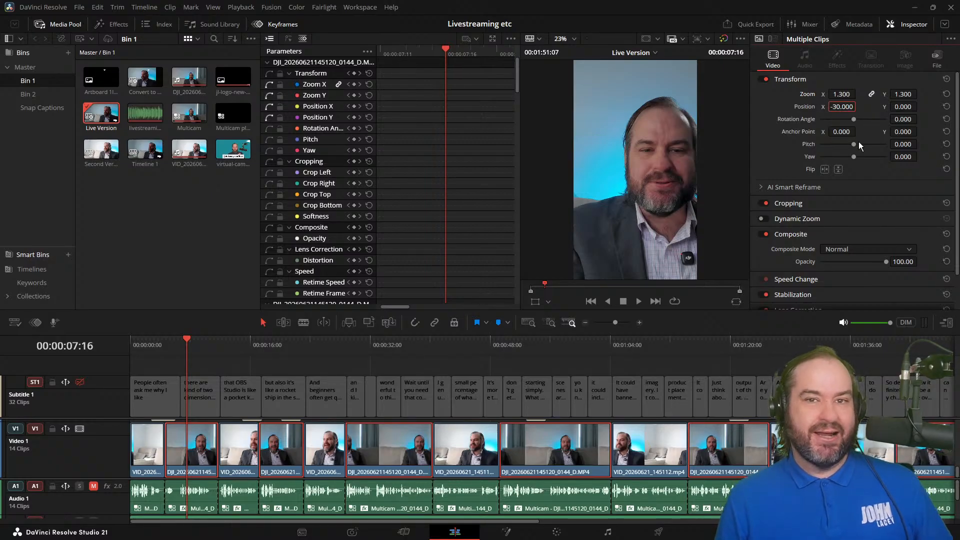
key("Return")
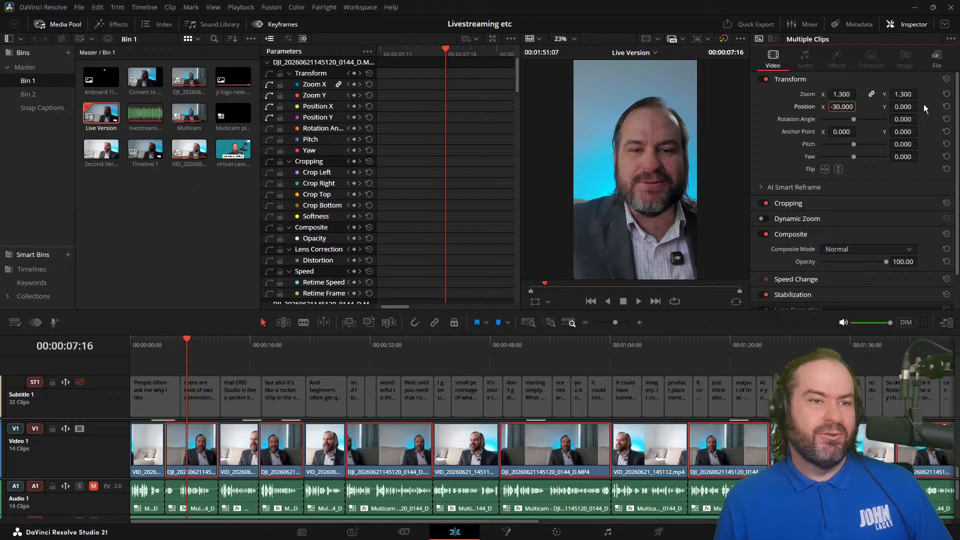
Step: Fine-tune Position X of the selected DJI clips to -60 and check the framing at about 6 seconds
key("Left")
key("Up")
key("Down")
key("Down")
key("Down")
key("Down")
key("Down")
key("Down")
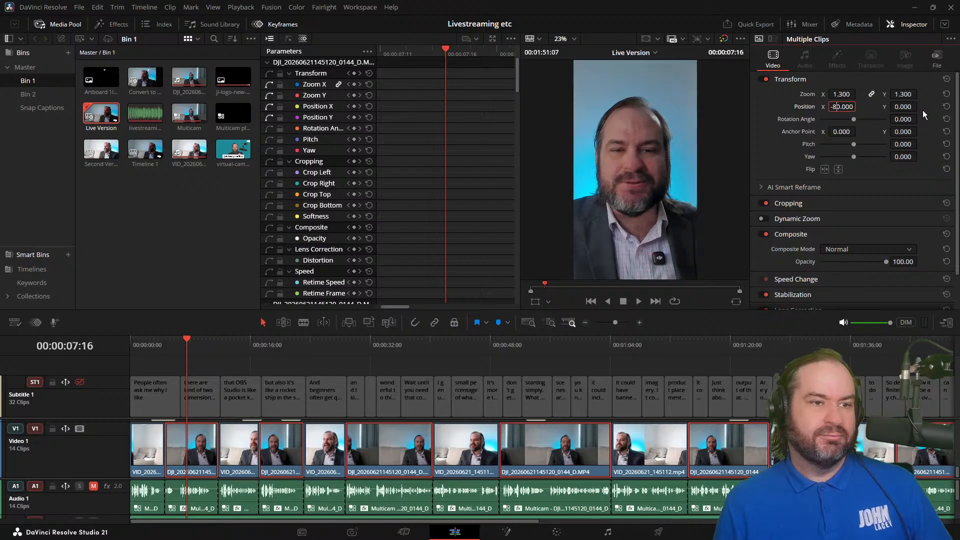
key("Up")
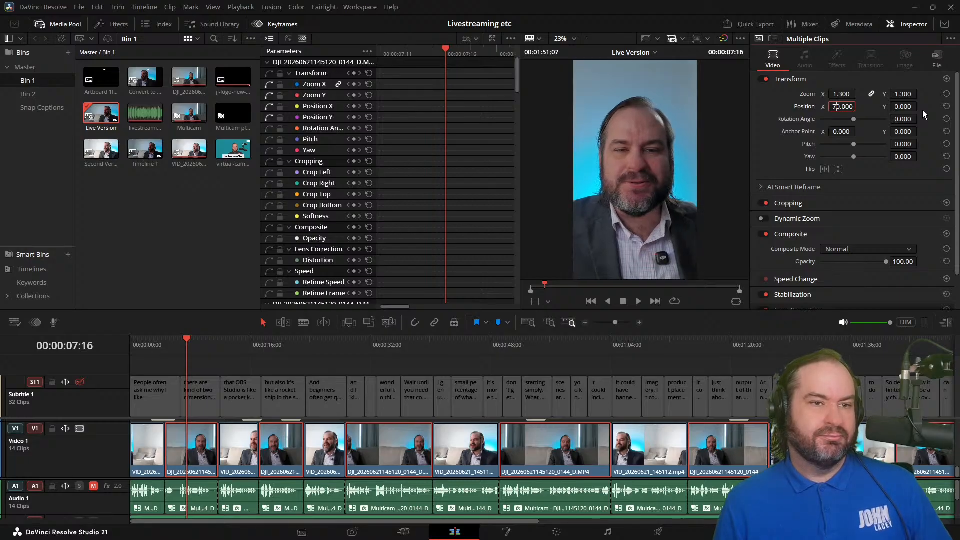
key("Up")
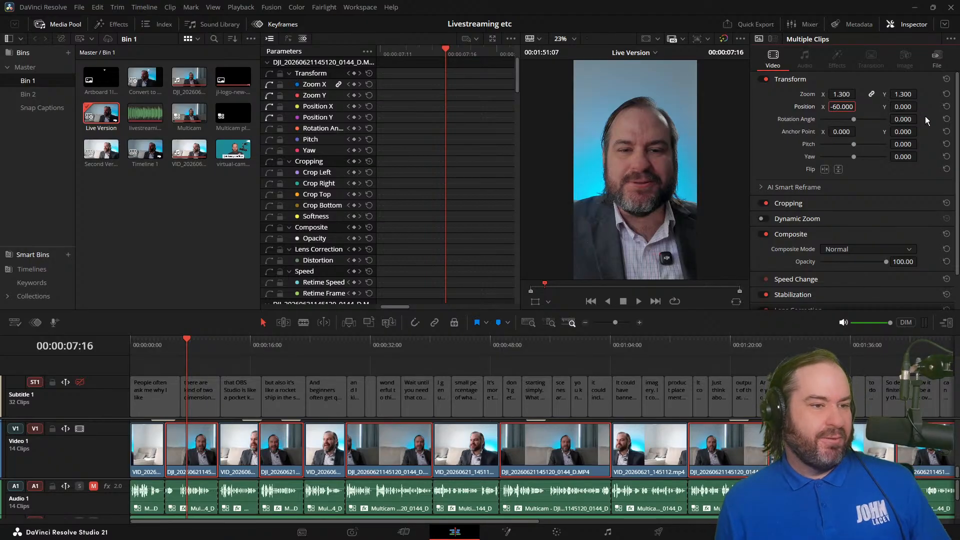
mouse_move(174, 350)
left_mouse_down()
mouse_move(139, 352)
mouse_move(177, 358)
left_mouse_up()
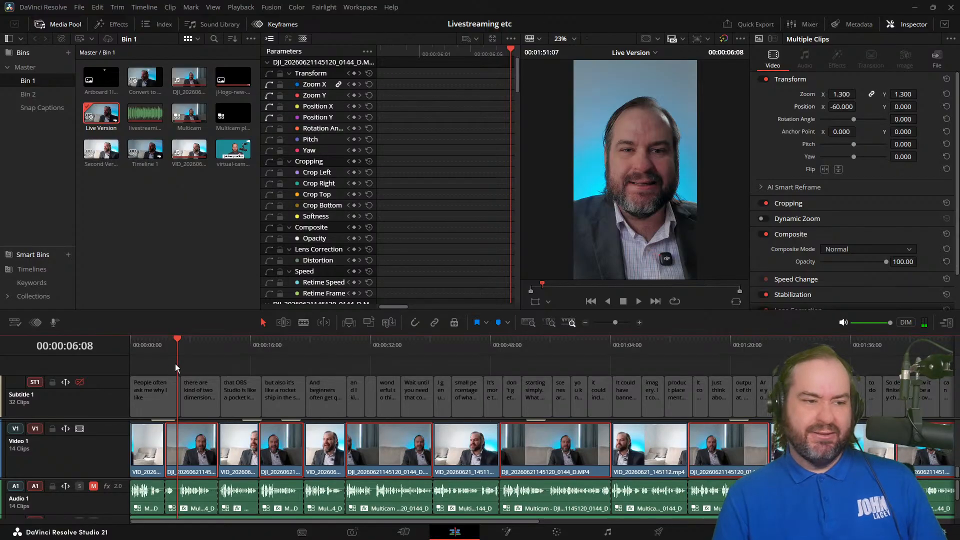
Step: Try a Position Y of 200 on the selected DJI clips and check the framing at about 5 seconds
left_click_drag(900, 106, 897, 106)
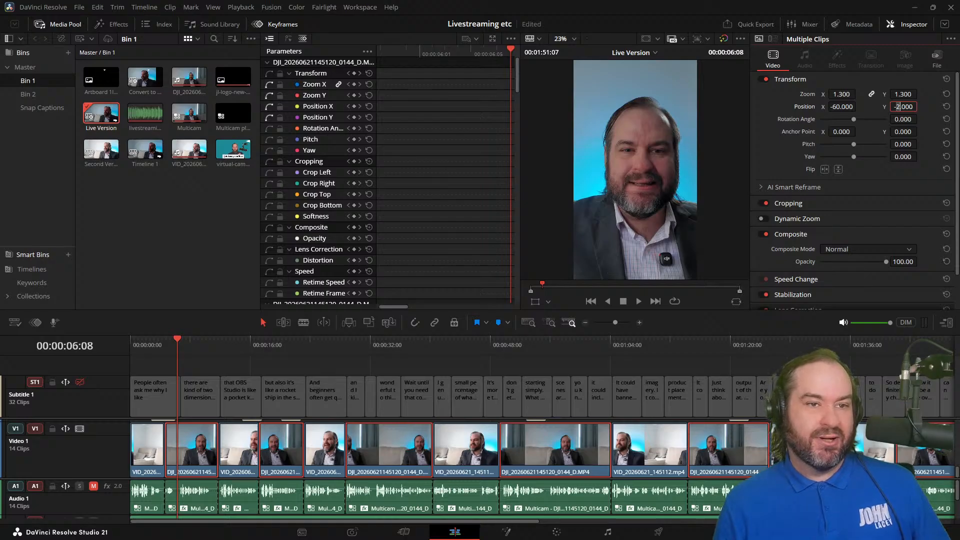
type("20")
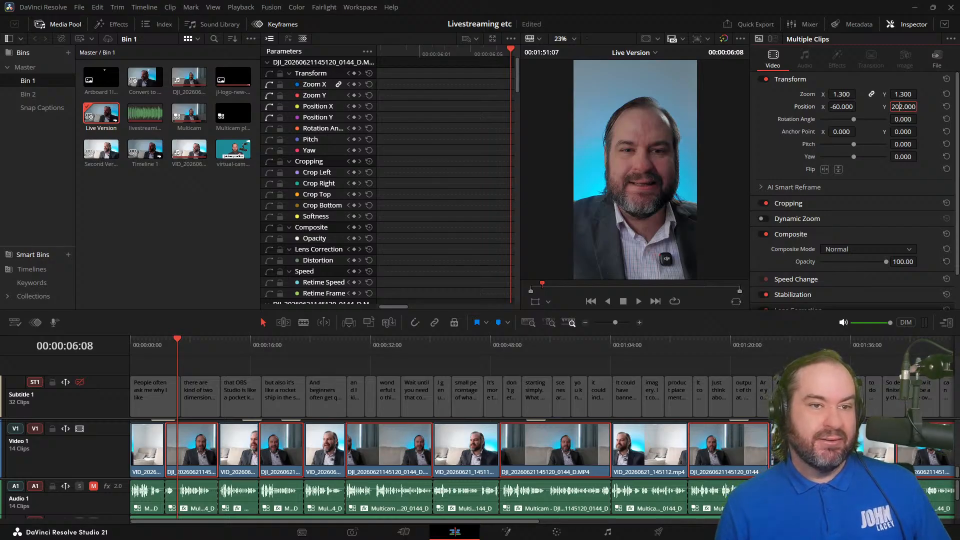
key("Delete")
type("0")
key("Return")
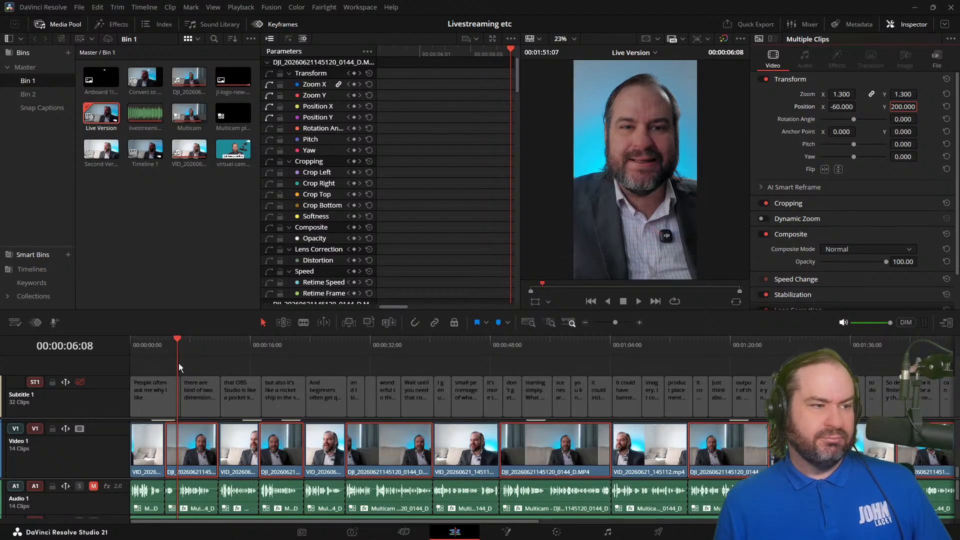
left_click_drag(151, 349, 171, 352)
Step: Try a Position Y of 100 on the selected DJI clips and review the framing around the first camera change
left_click(895, 104)
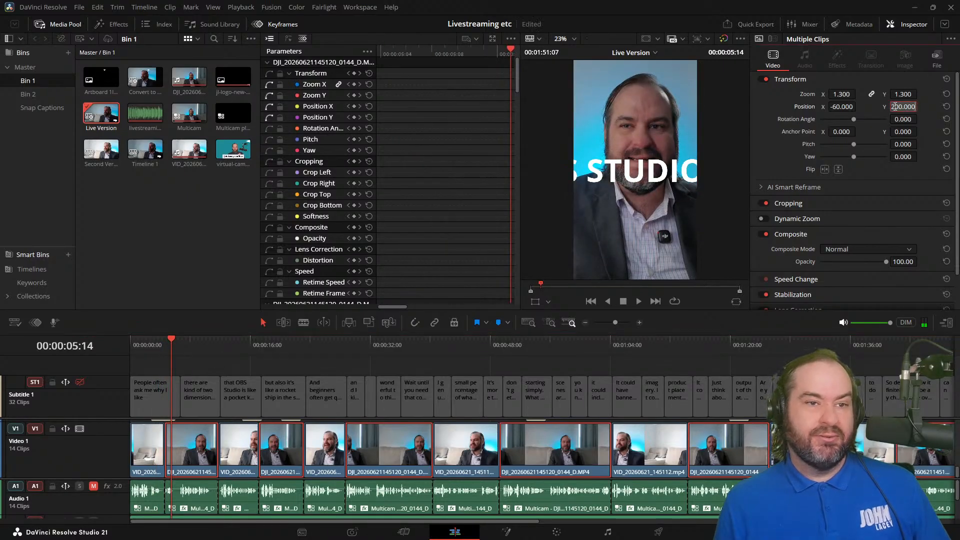
key("Left")
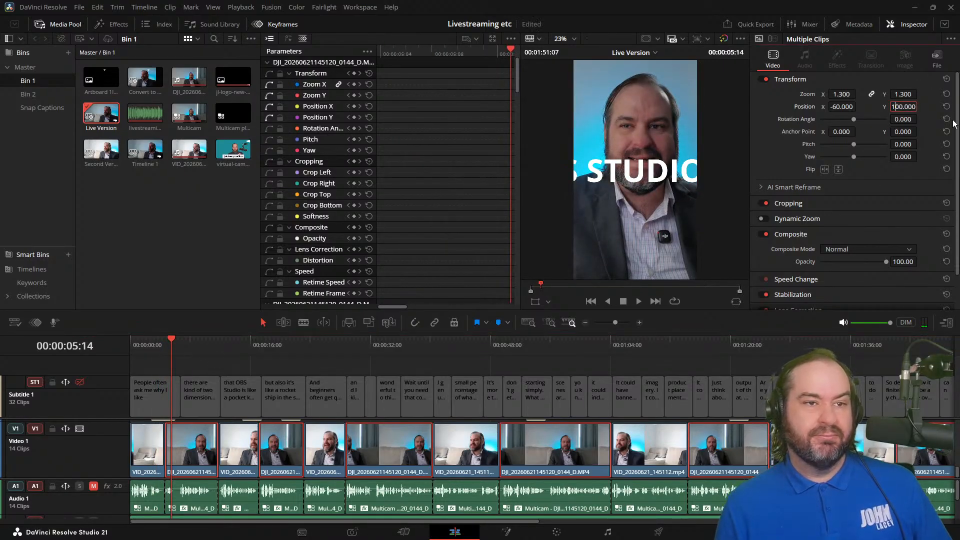
type("1")
key("Return")
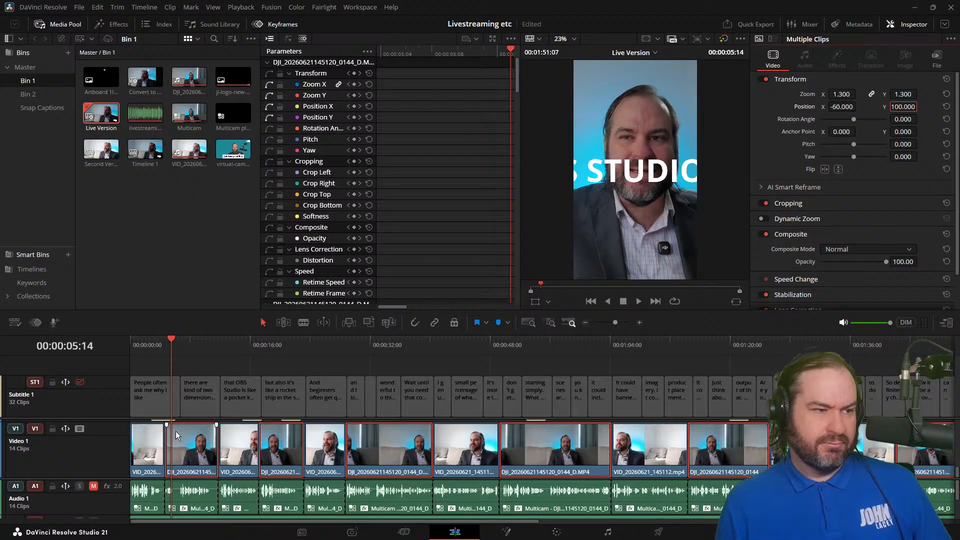
left_click(156, 346)
left_click(169, 347)
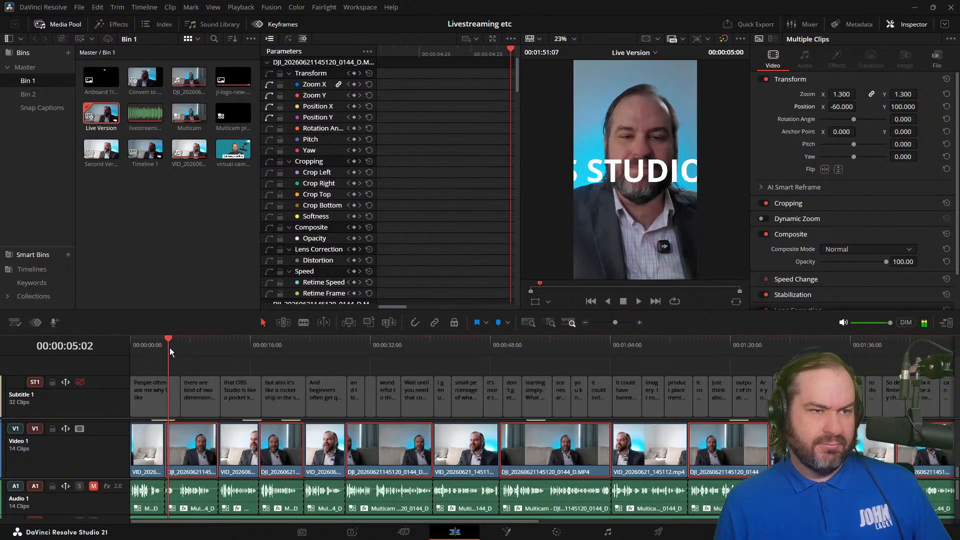
Step: Set Position Y of the selected DJI clips to 80 and save the project
left_click(898, 106)
type("80")
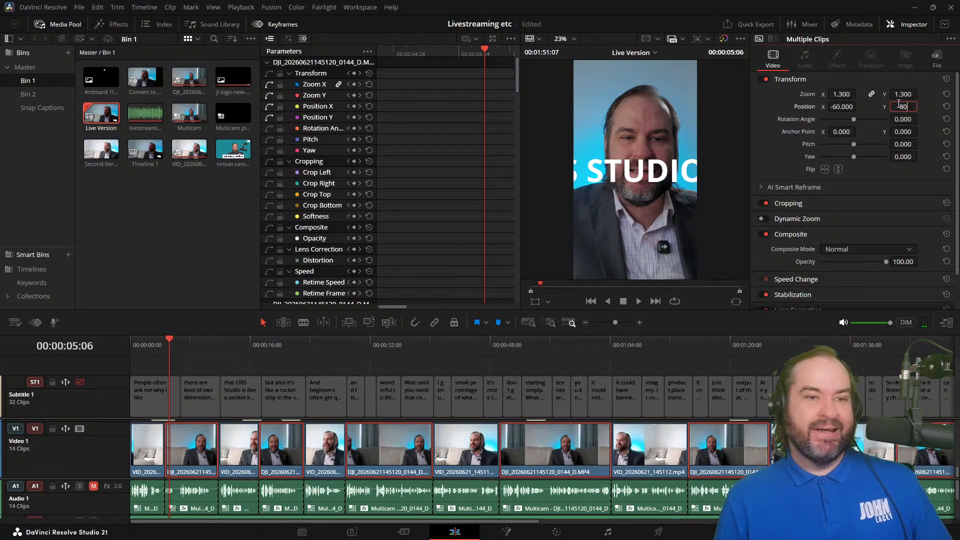
key("Return")
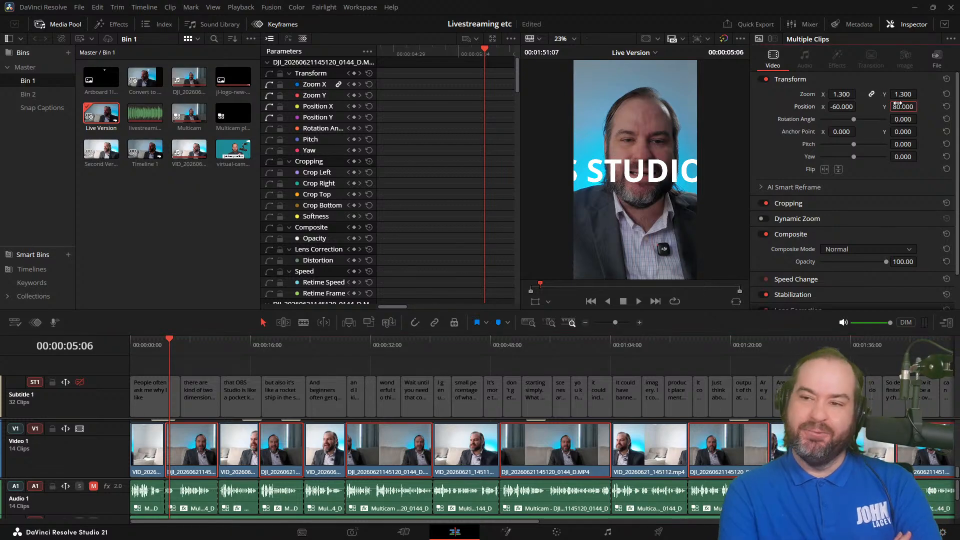
key("ctrl+s")
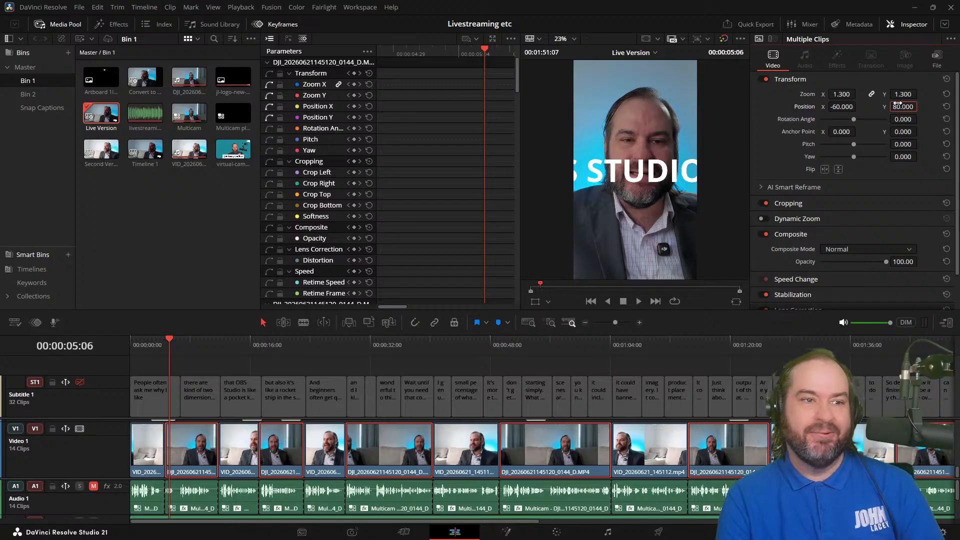
left_click(535, 304)
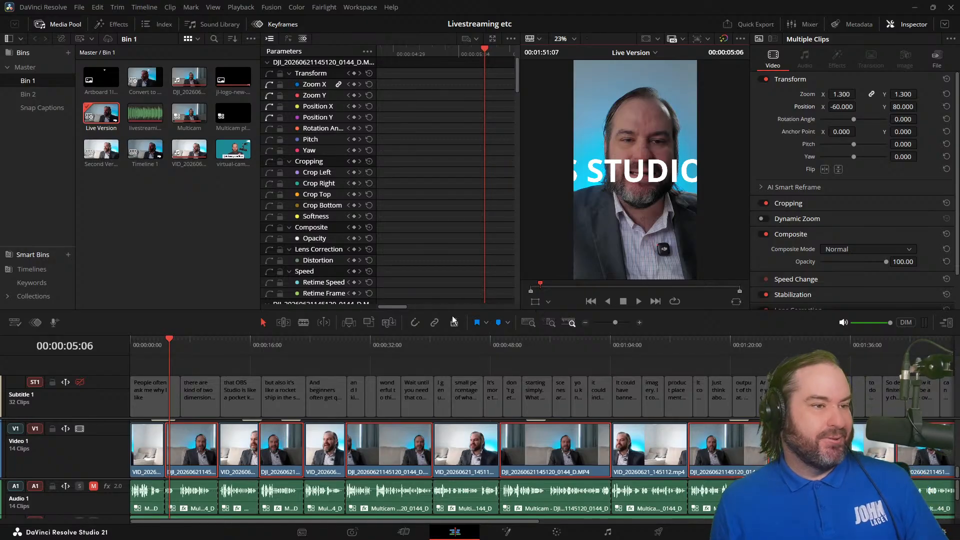
left_click_drag(139, 349, 82, 380)
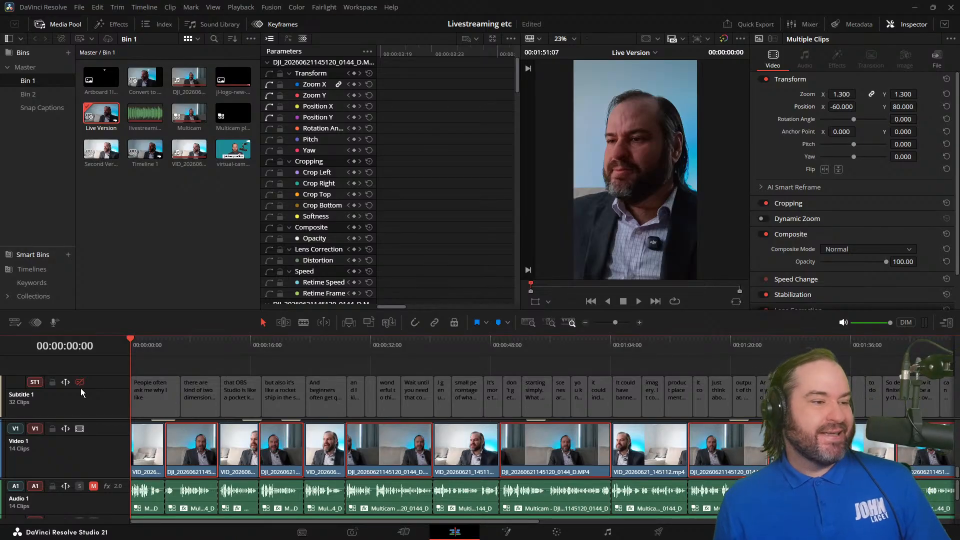
left_click_drag(250, 347, 79, 347)
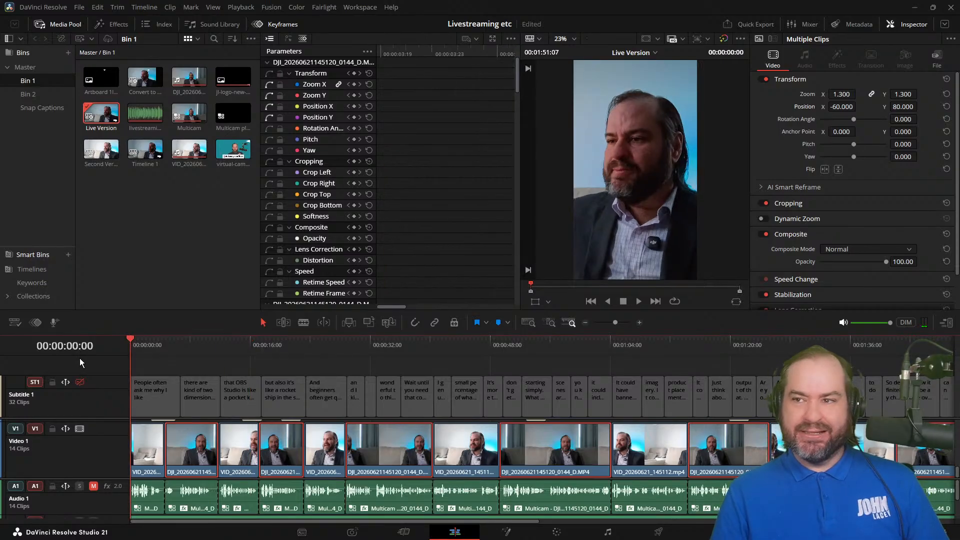
Step: Go to the OBS STUDIO title at about 5 seconds, increase the height of the title track above Video 1, and select that title
mouse_move(169, 348)
left_mouse_down()
mouse_move(185, 347)
mouse_move(167, 357)
left_mouse_up()
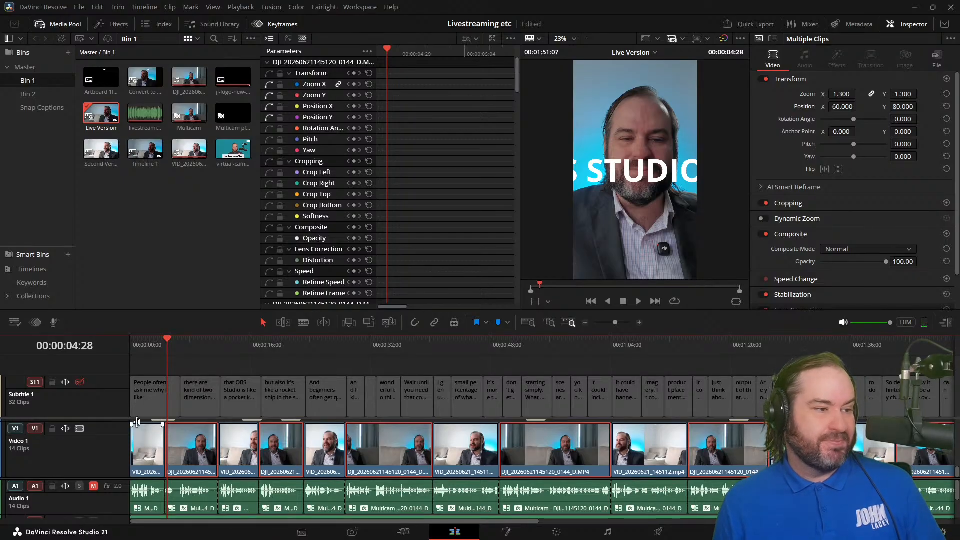
left_click_drag(119, 418, 127, 400)
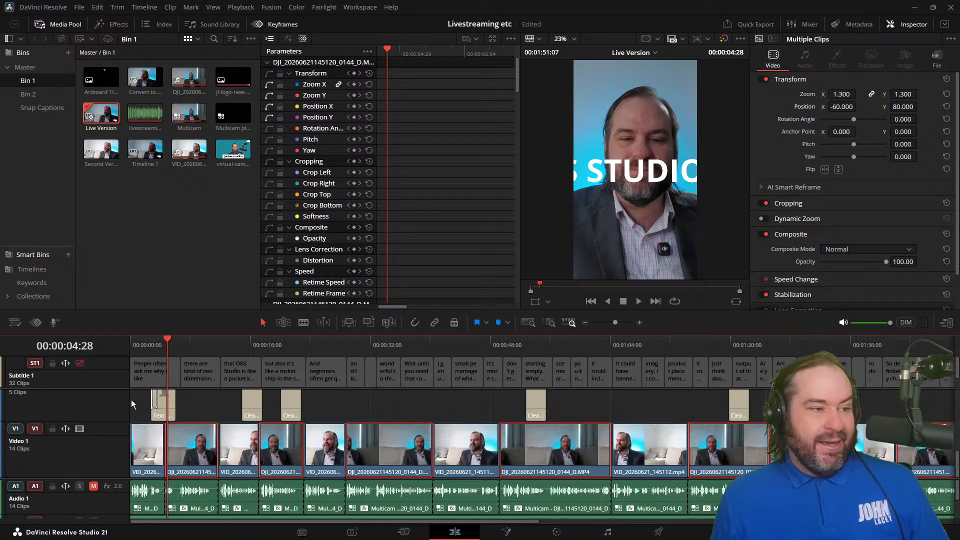
left_click(164, 409)
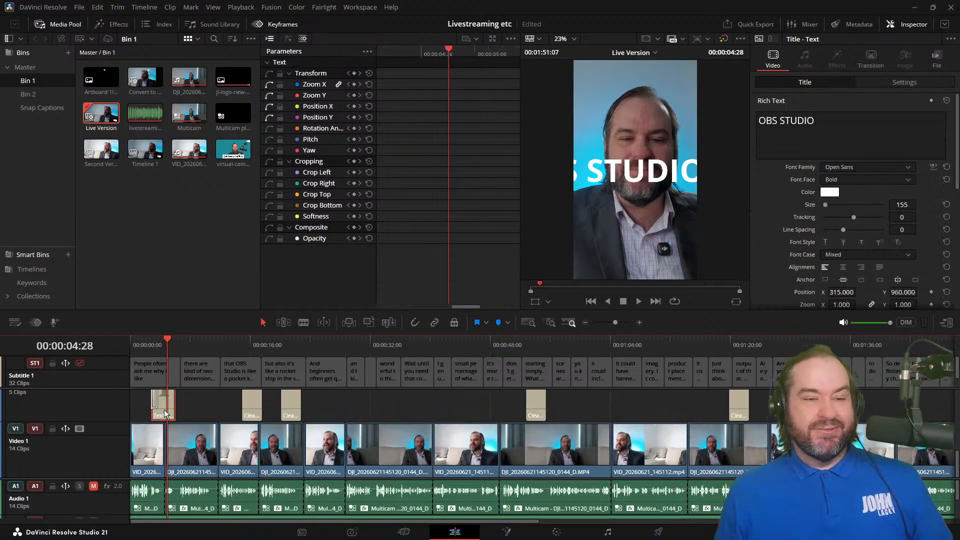
Step: Reduce the OBS STUDIO title's font size, trying 30 and settling on 90
left_click(903, 205)
key("BackSpace")
key("BackSpace")
key("BackSpace")
type("30")
key("Return")
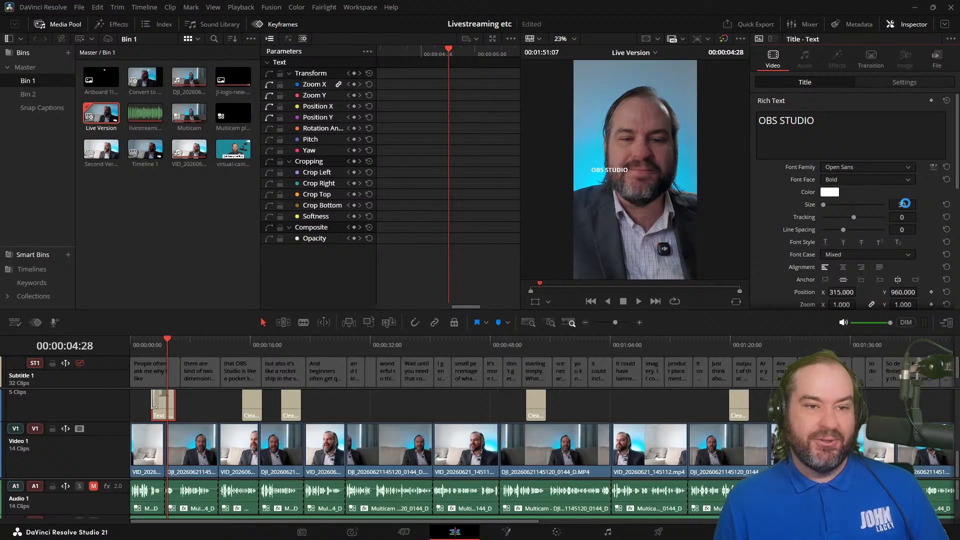
double_click(902, 205)
type("90")
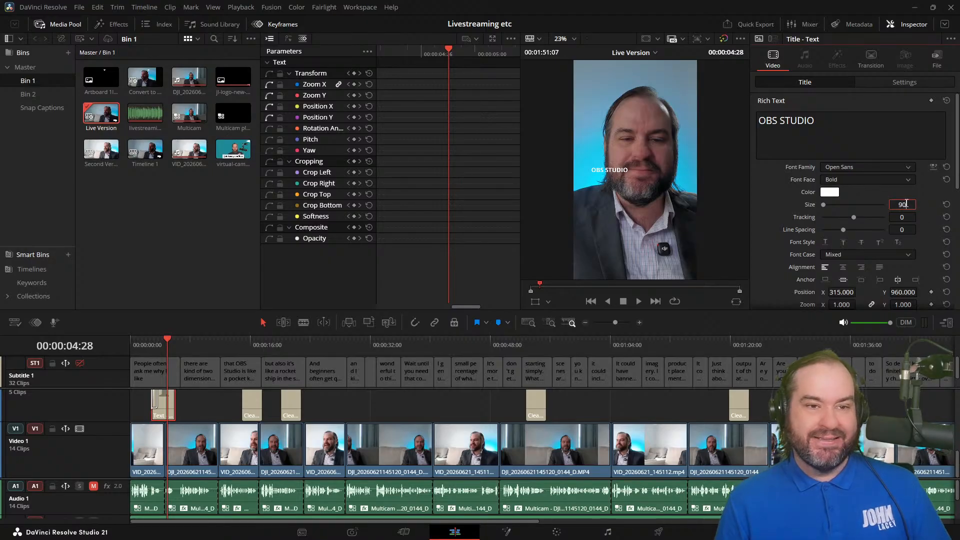
key("Return")
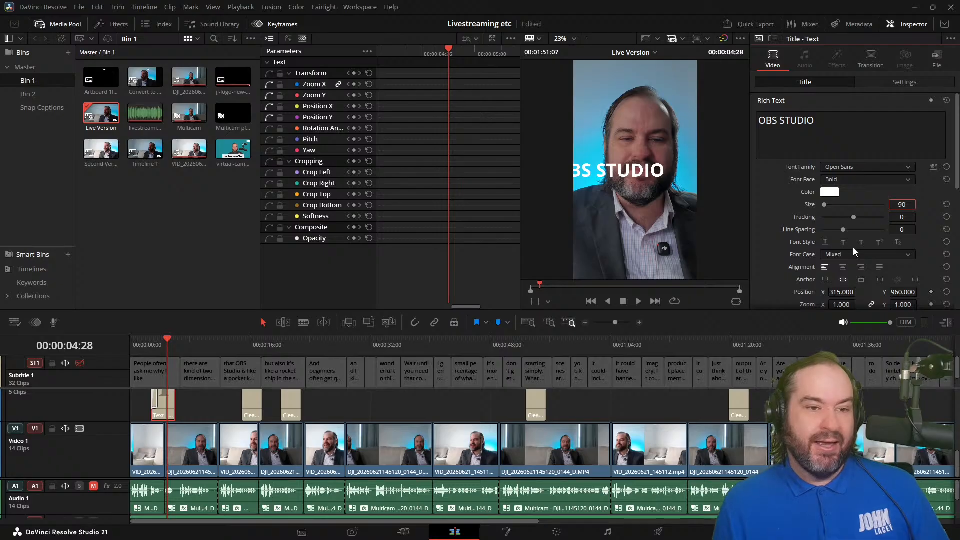
Step: Center-align the OBS STUDIO title's text and reset its position to the default
left_click(843, 267)
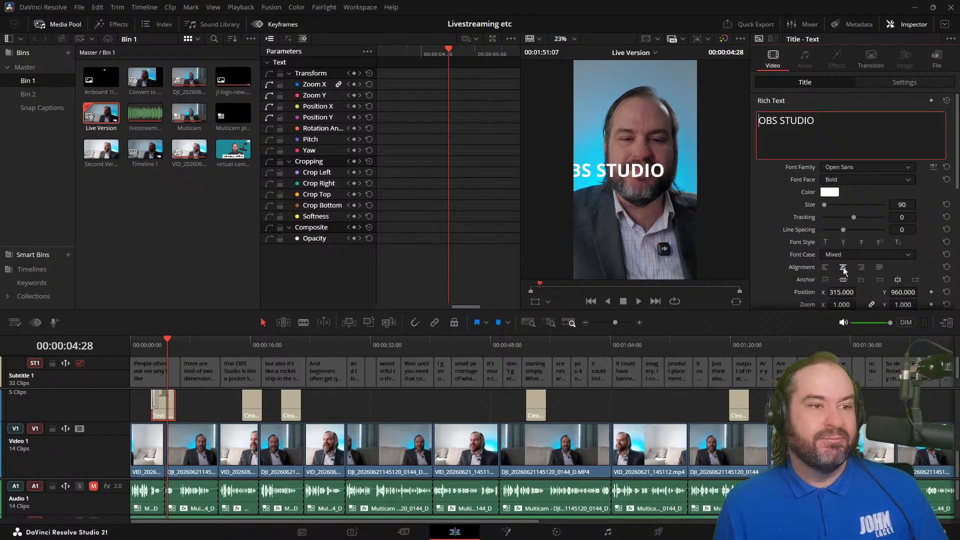
scroll(799, 280, "down", 1)
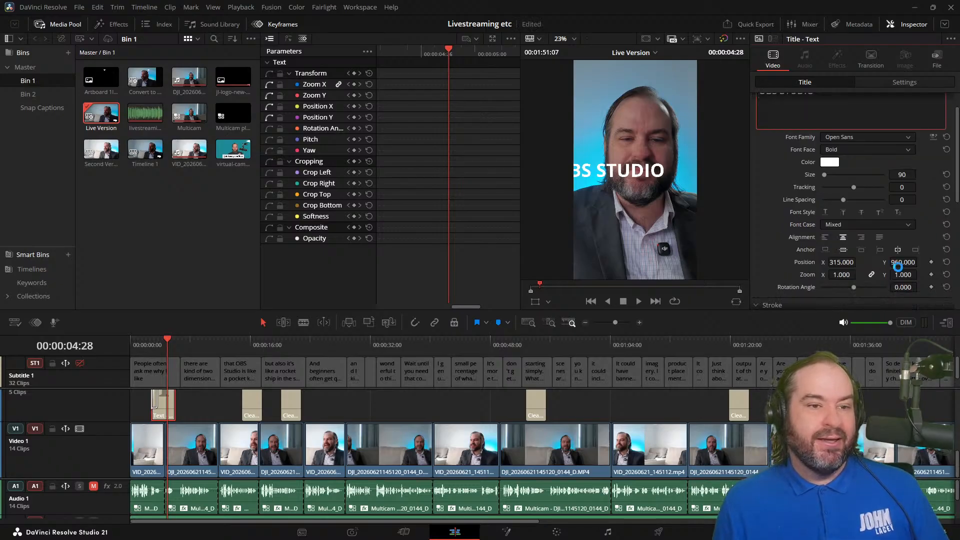
left_click(946, 262)
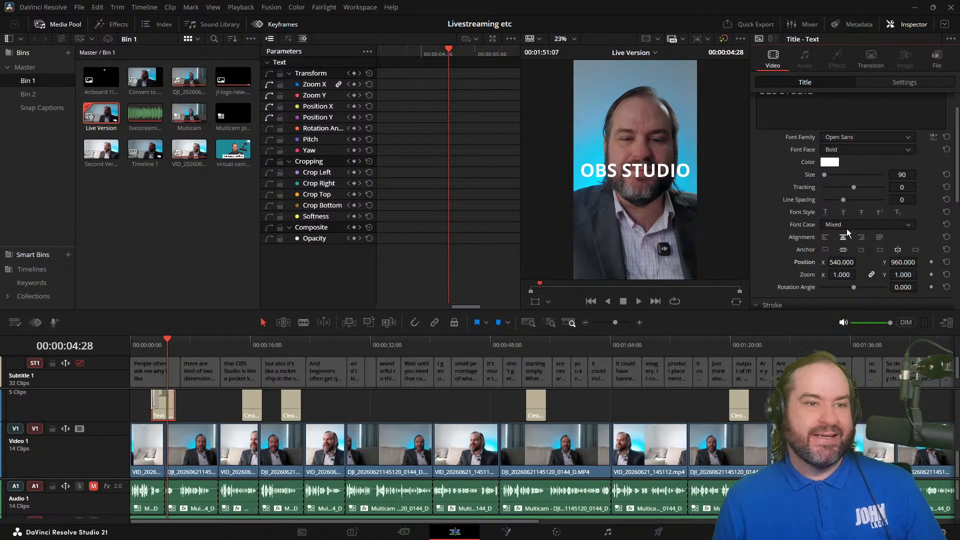
Step: Try breaking the OBS STUDIO title into two lines, with STUDIO on the second line
scroll(815, 103, "up", 2)
left_click(782, 114)
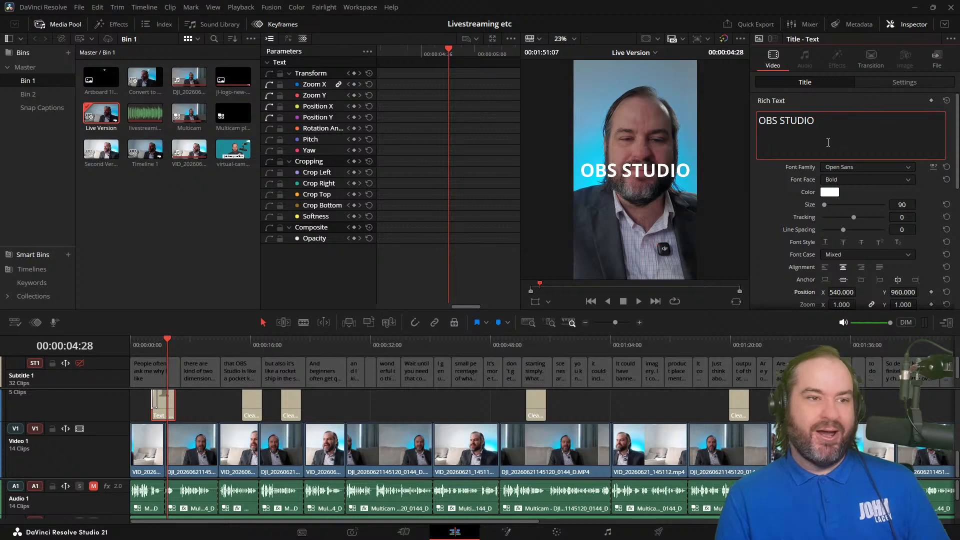
key("BackSpace")
key("Return")
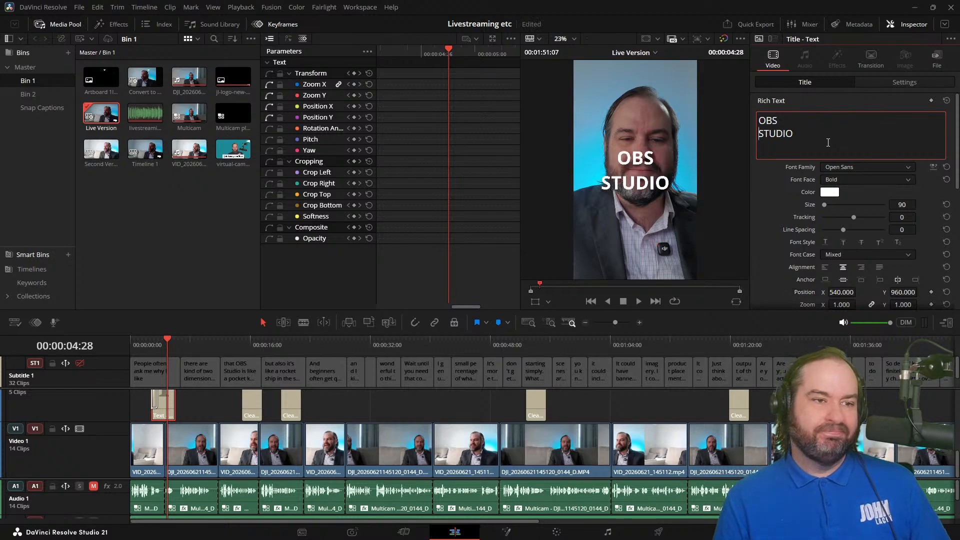
key("BackSpace")
key("Return")
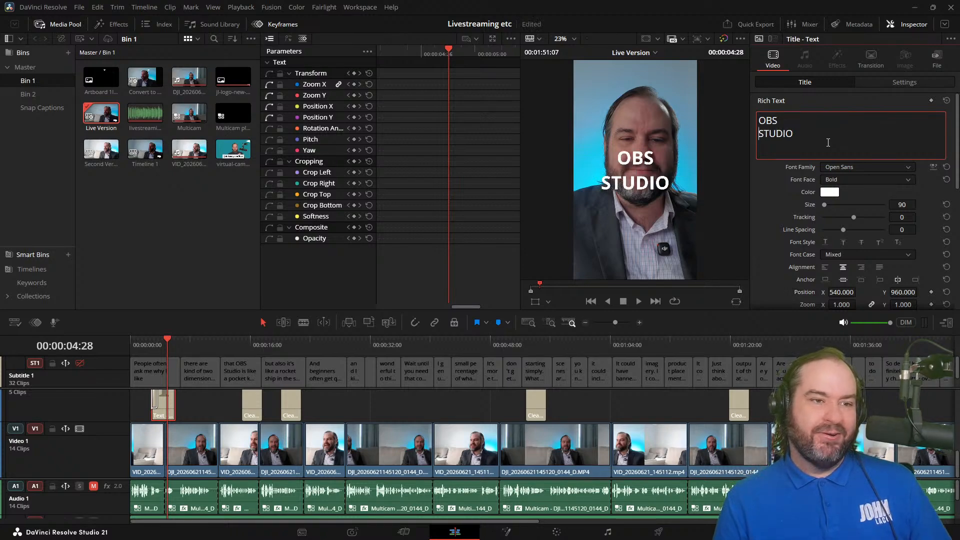
key("ctrl+z")
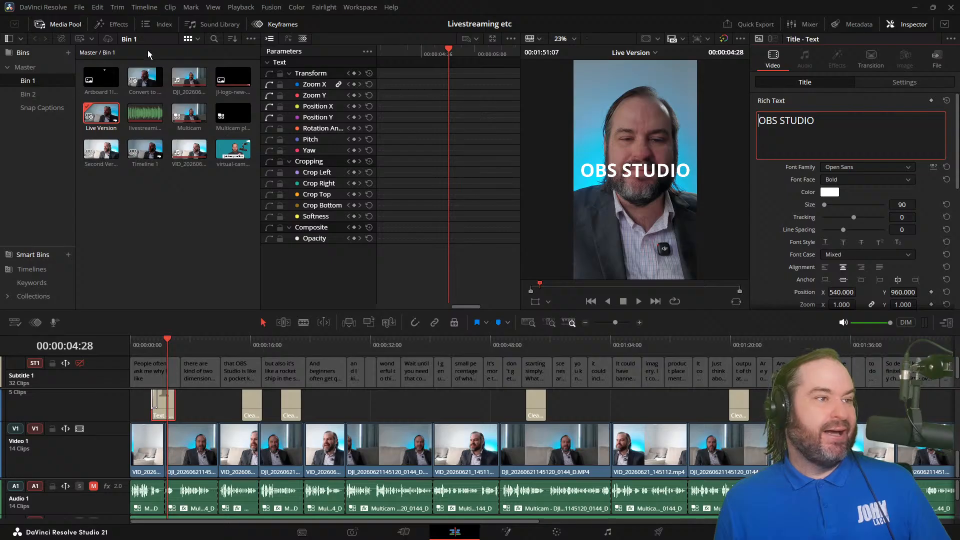
Step: Show the Titles effects in place of the media pool and review the OBS STUDIO title near 5 seconds
left_click(120, 25)
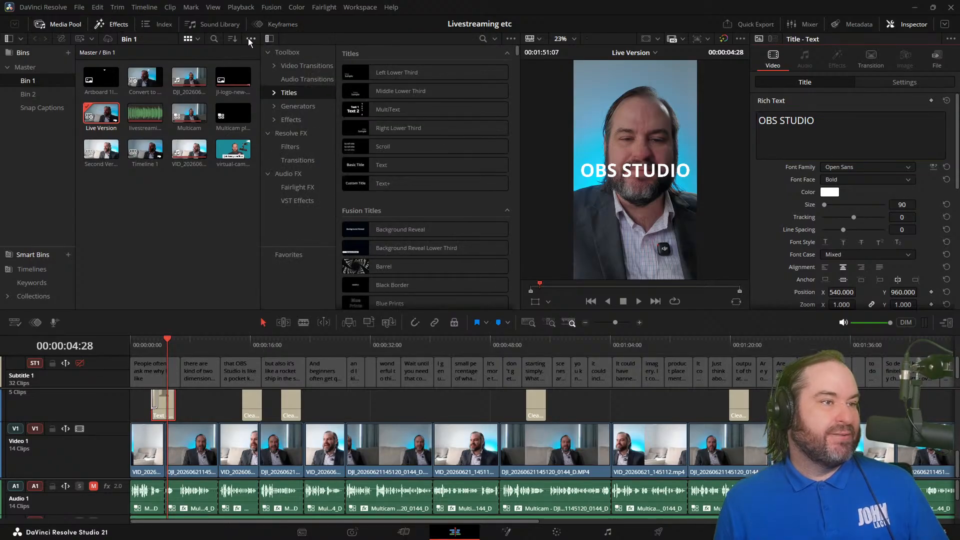
left_click(64, 21)
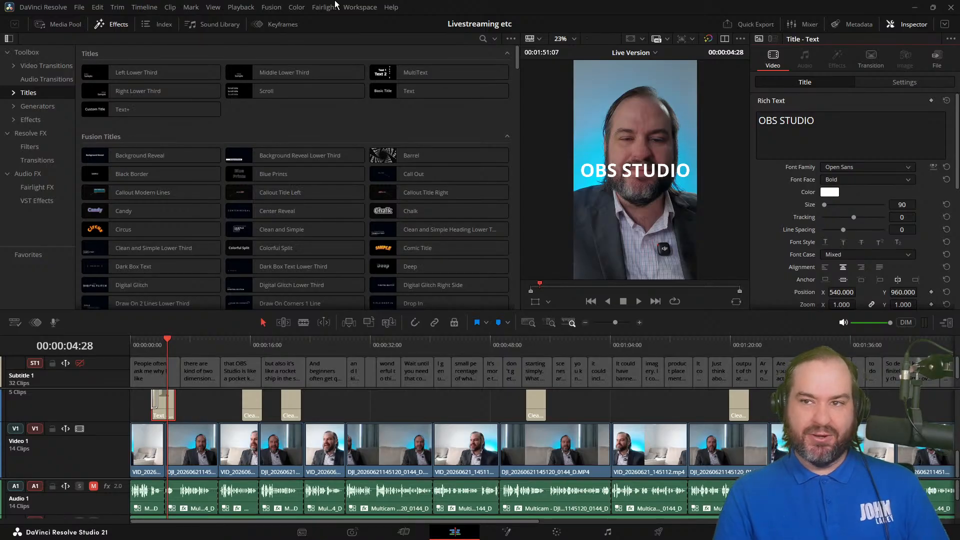
left_click(138, 345)
left_click_drag(138, 343, 166, 347)
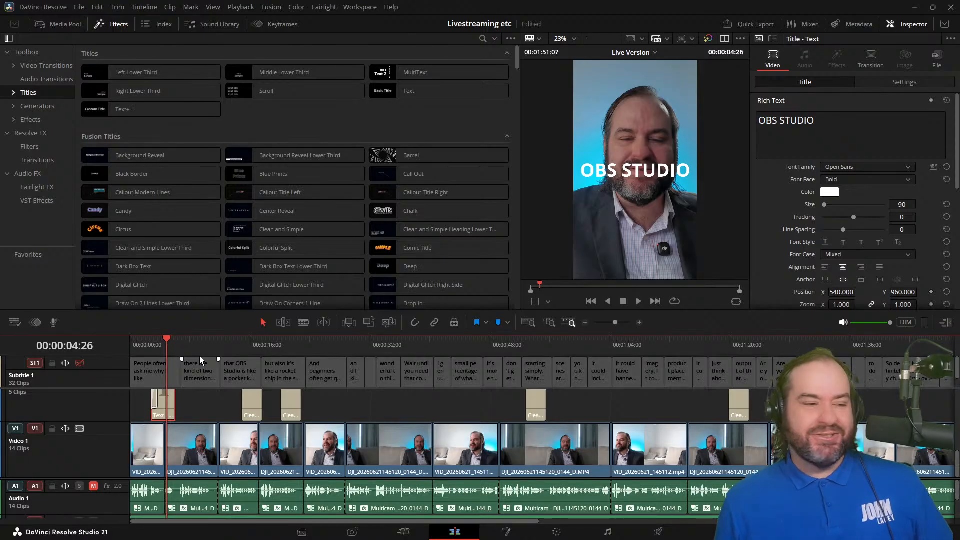
Step: Review the framing of the remaining titles in the vertical timeline, from about 16 seconds to 1:22
left_click_drag(222, 343, 256, 343)
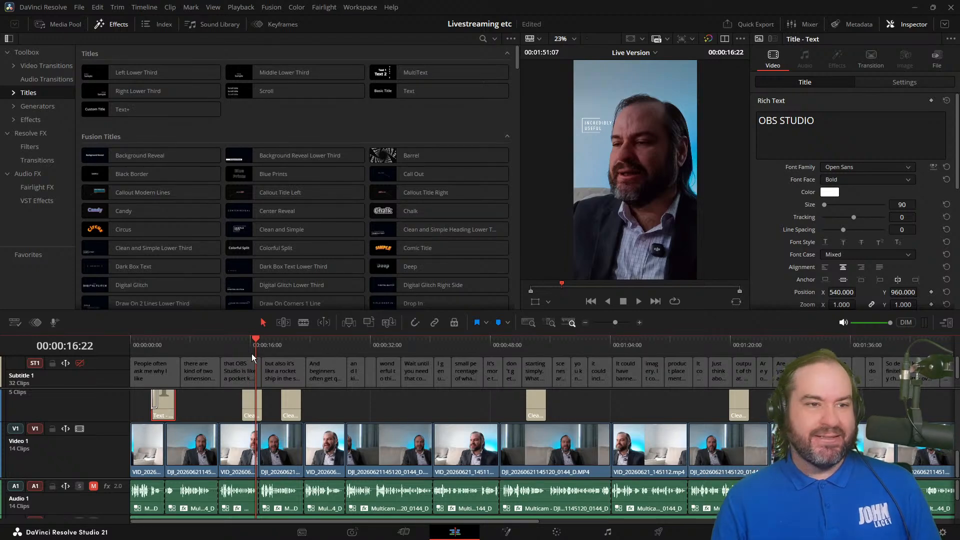
key("l")
key("j")
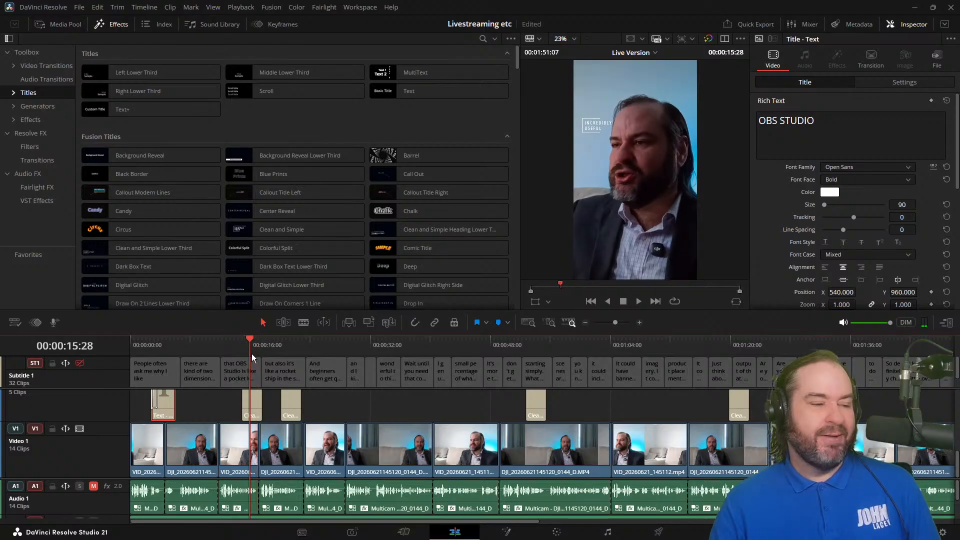
key("l")
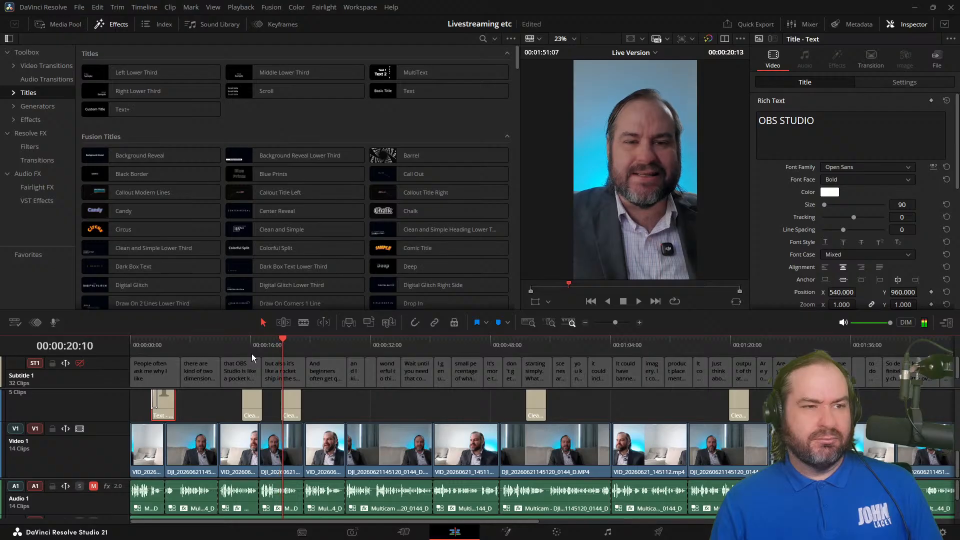
key("k")
key("l")
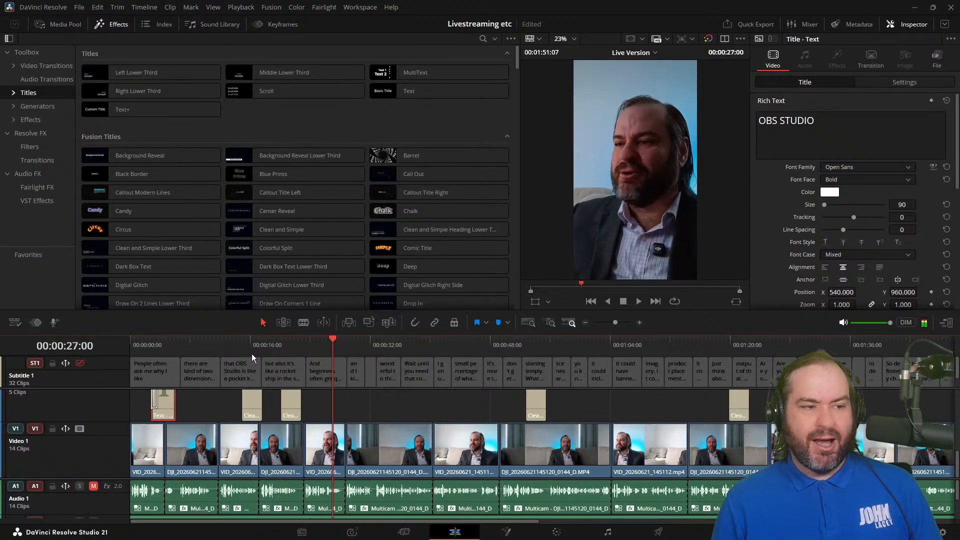
key("k")
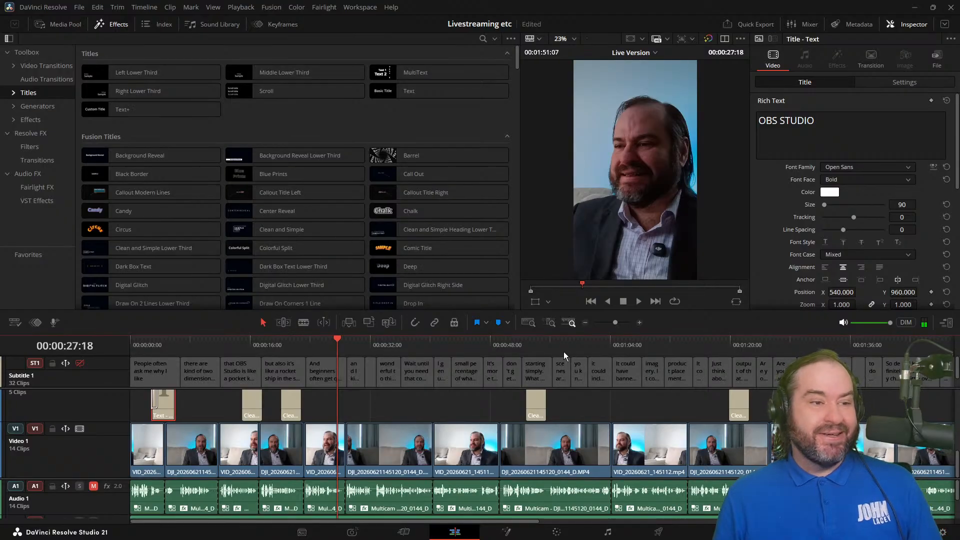
left_click(521, 342)
left_click_drag(521, 343, 535, 348)
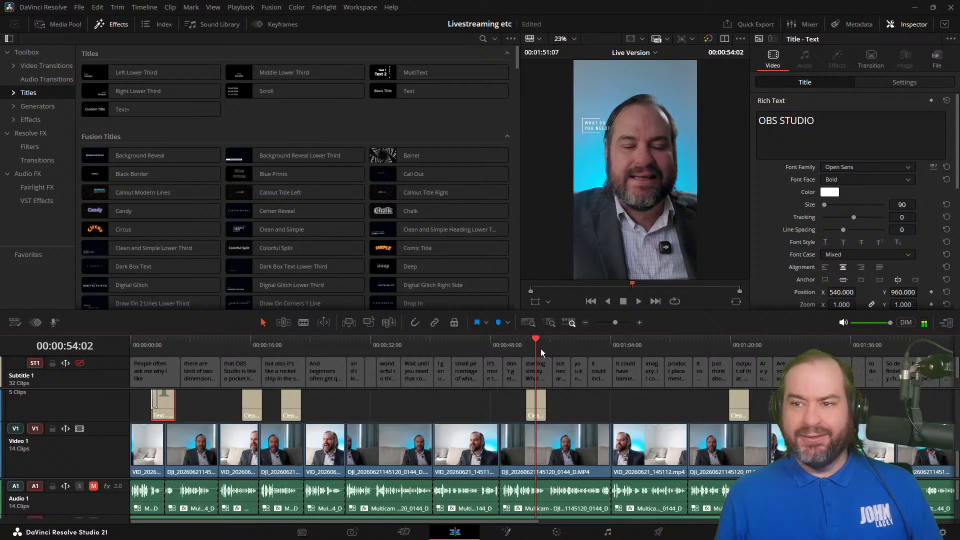
left_click(744, 344)
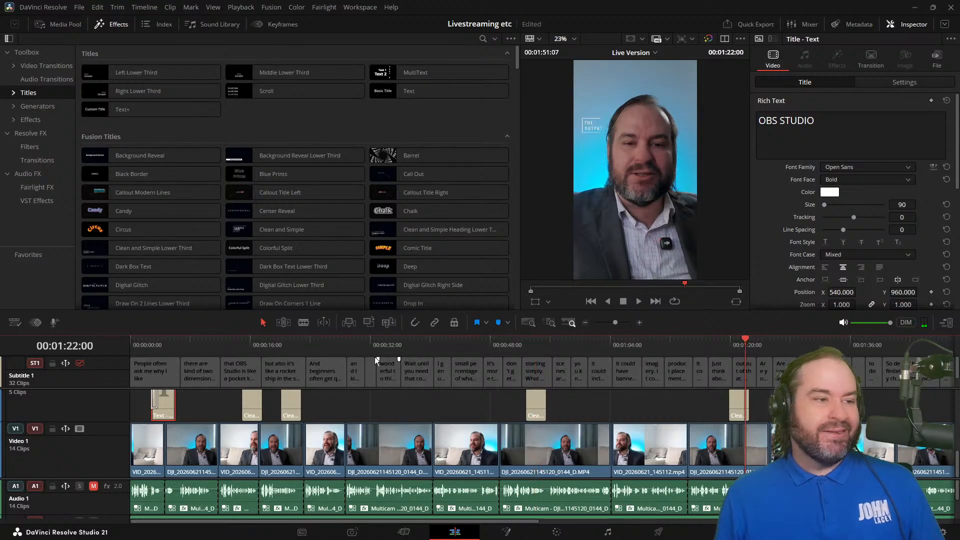
Step: Play the opening from about 3 seconds, then examine the OBS STUDIO title's start and end with its keyframes shown
left_click(152, 344)
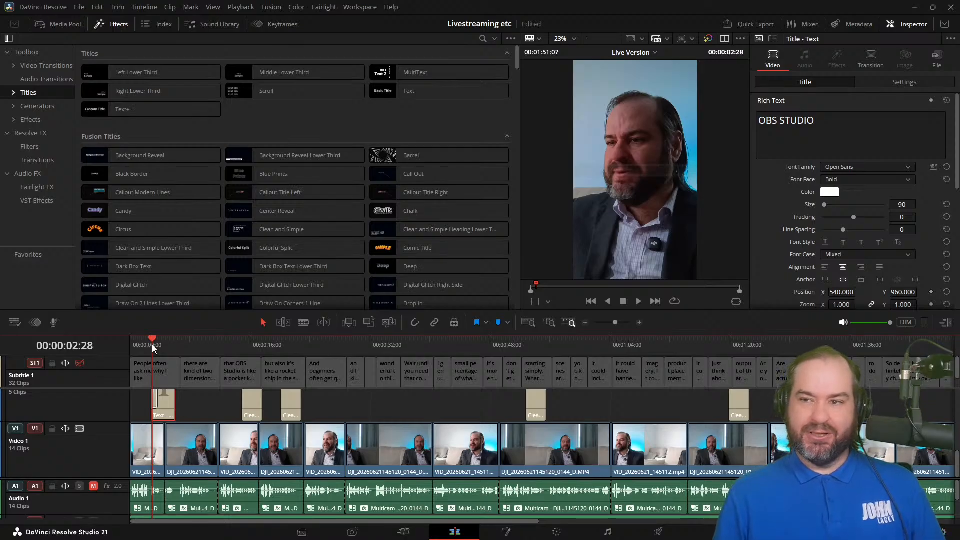
key("space")
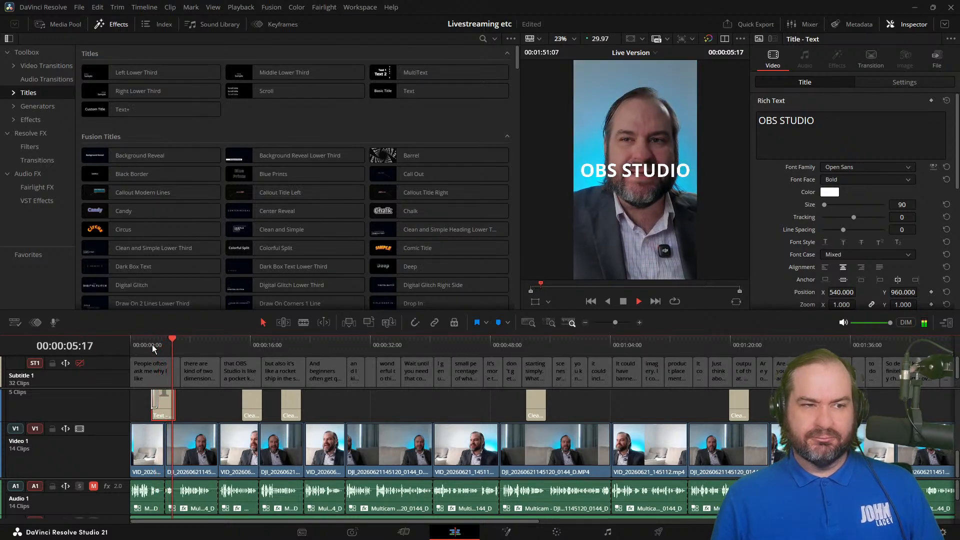
key("space")
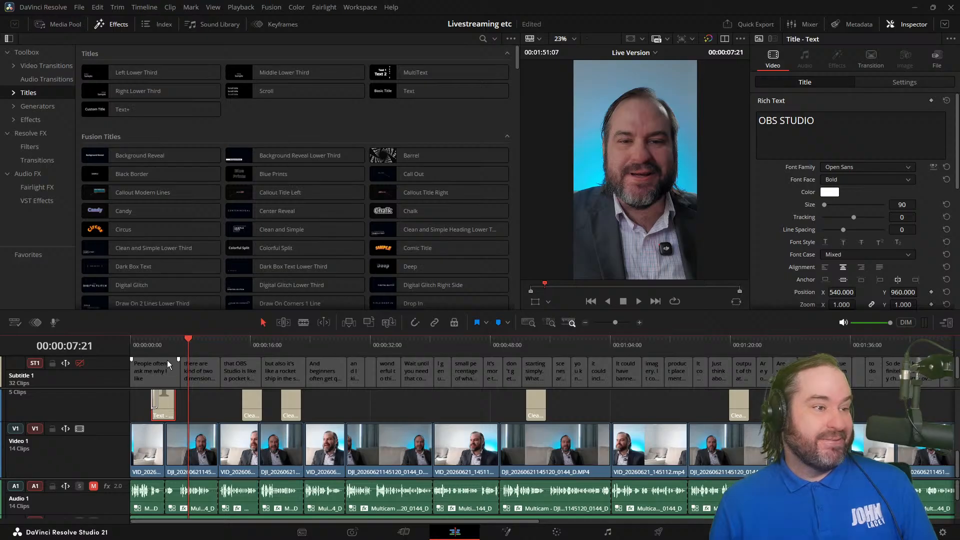
left_click(160, 340)
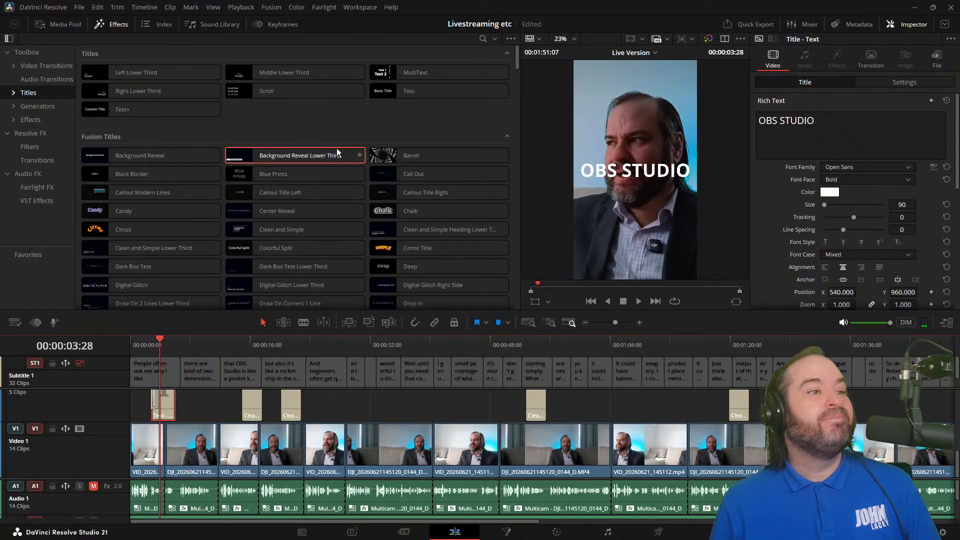
left_click(296, 26)
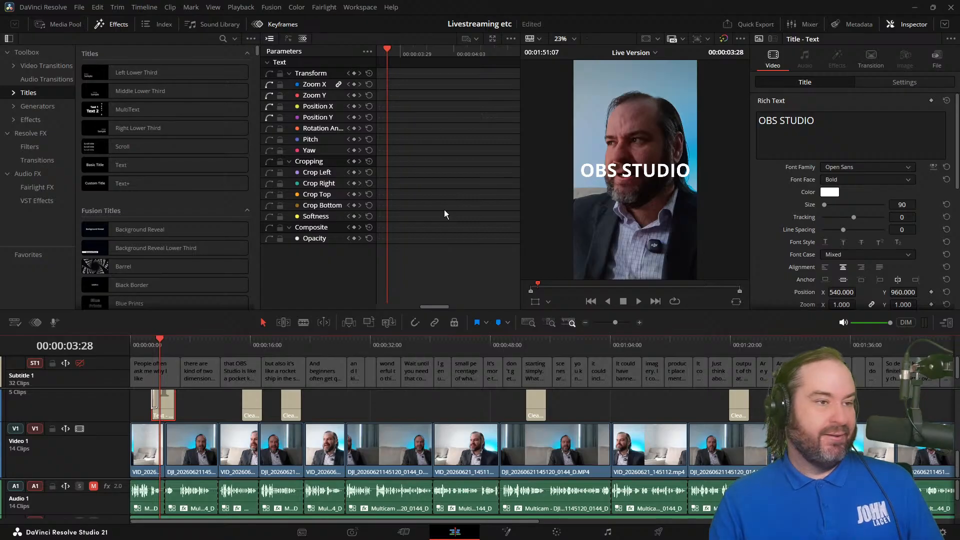
key("j")
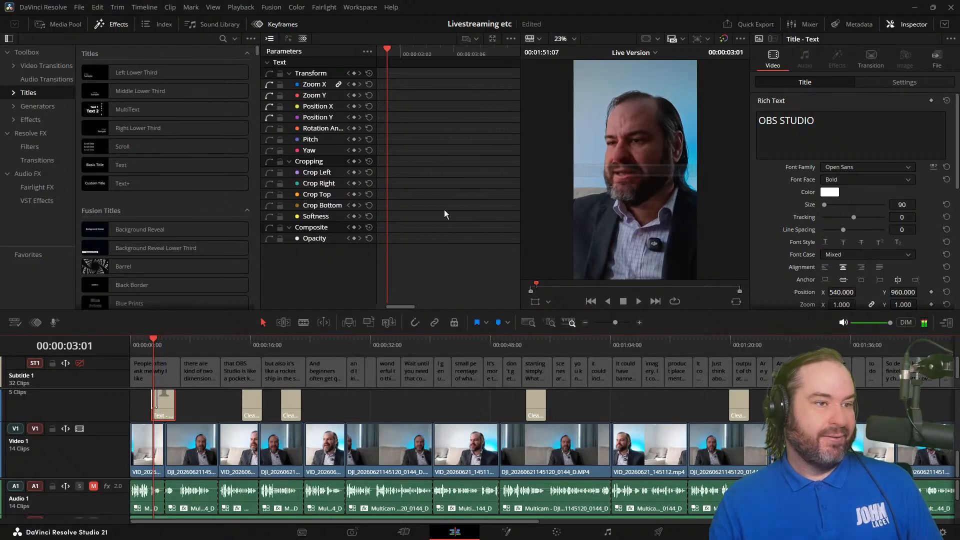
key("l")
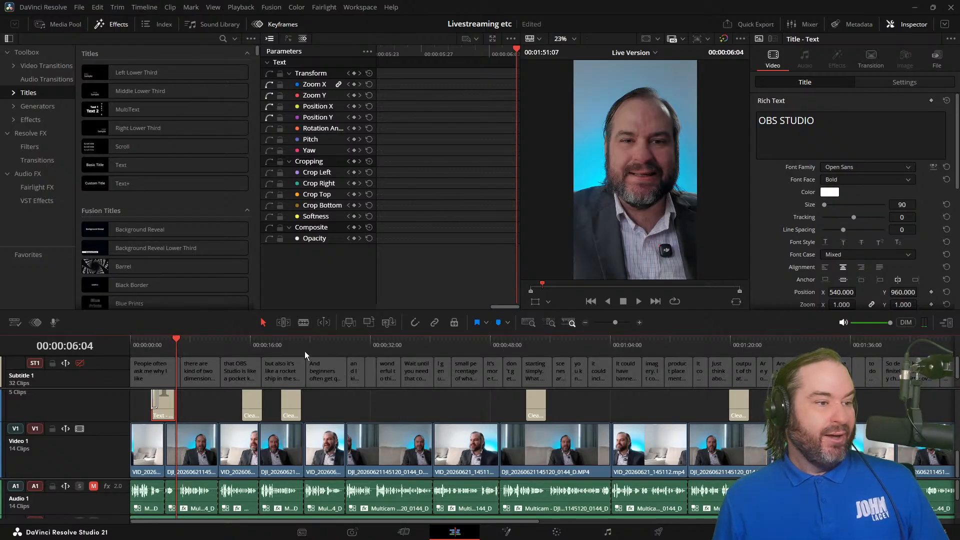
left_click_drag(179, 352, 148, 348)
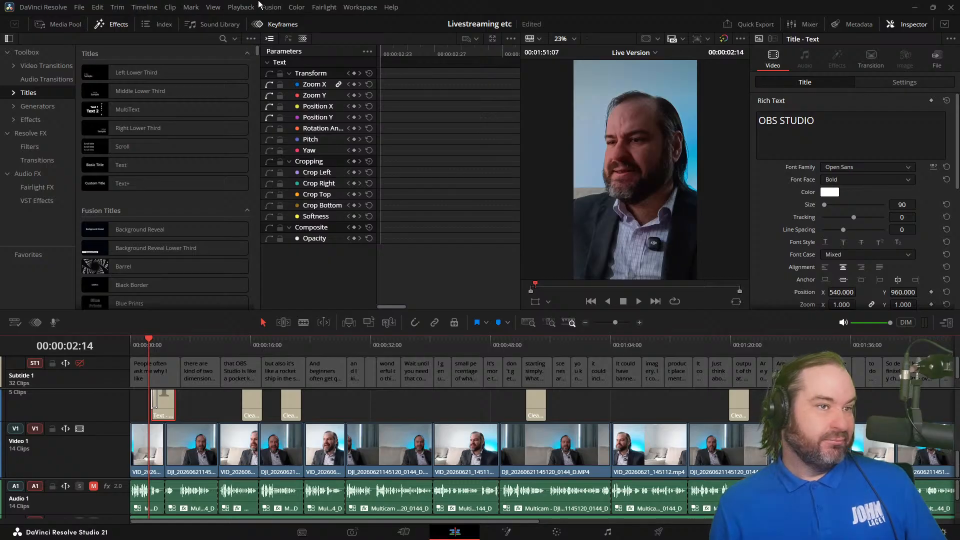
Step: Open the original landscape Timeline 1 and play its opening to examine how the OBS STUDIO title appears there
left_click(59, 24)
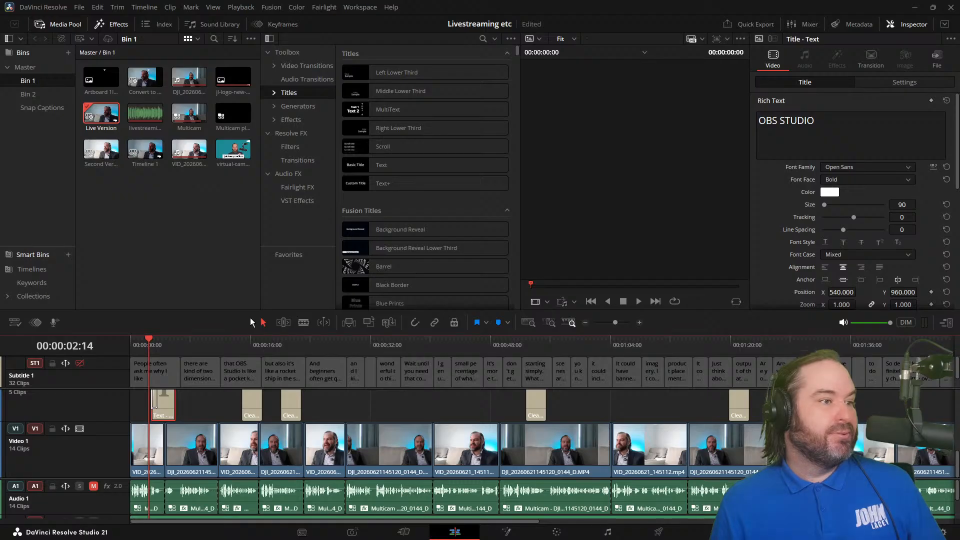
left_click(145, 146)
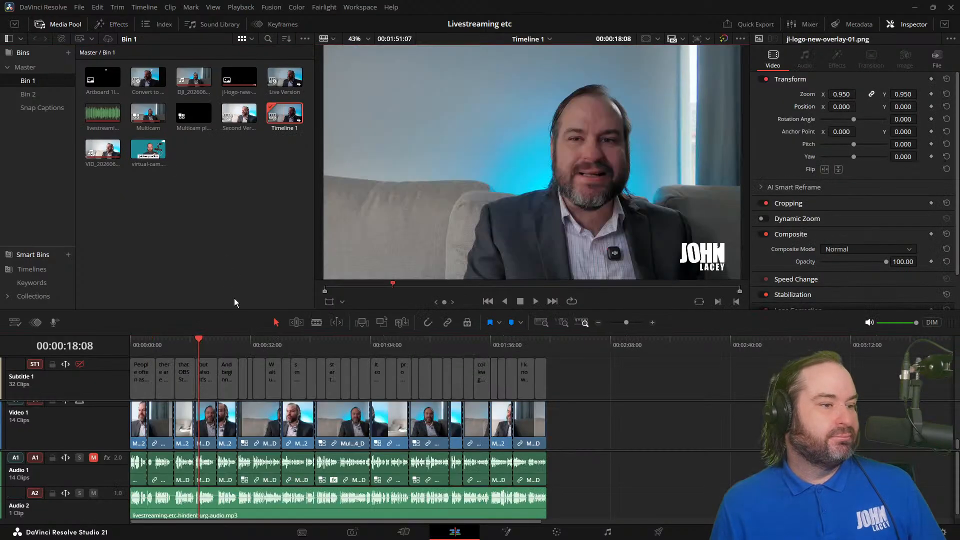
key("j")
key("j")
key("j")
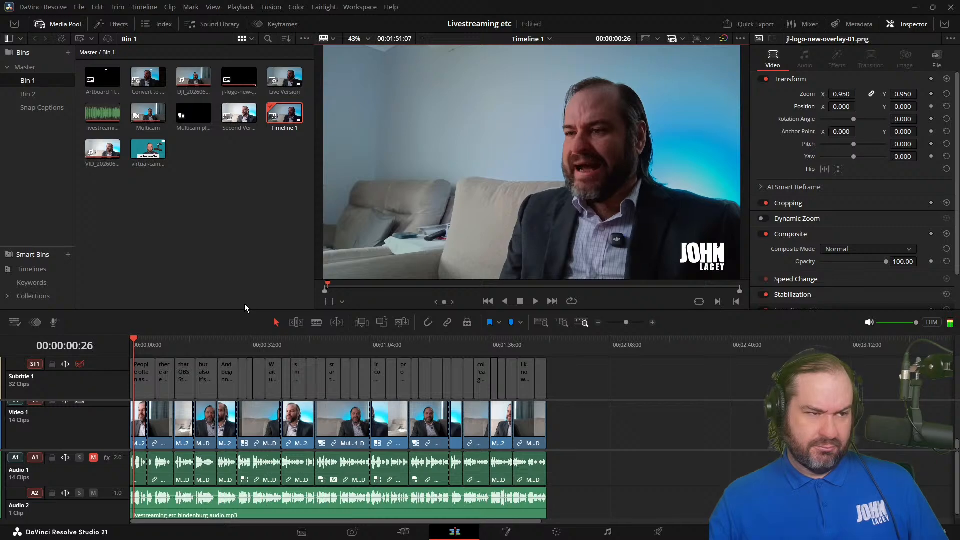
key("k")
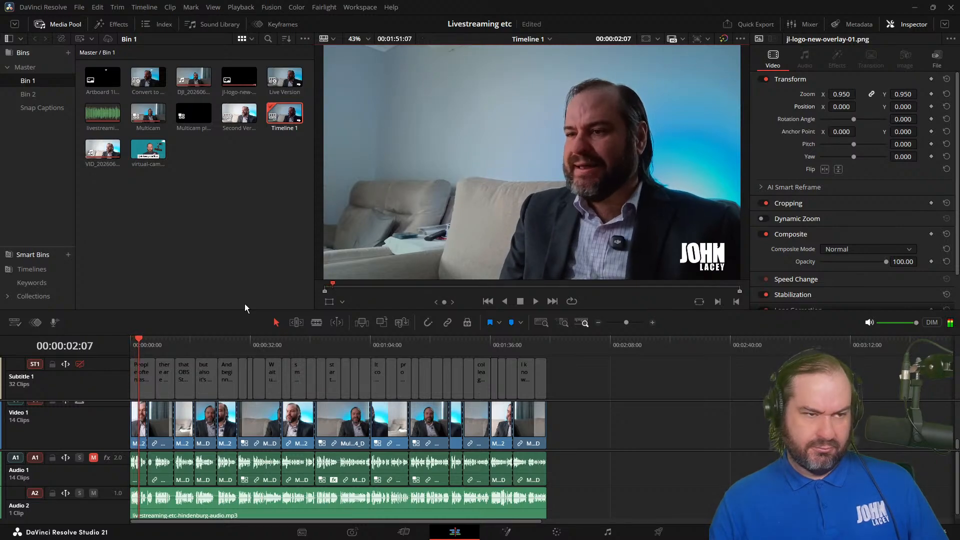
key("space")
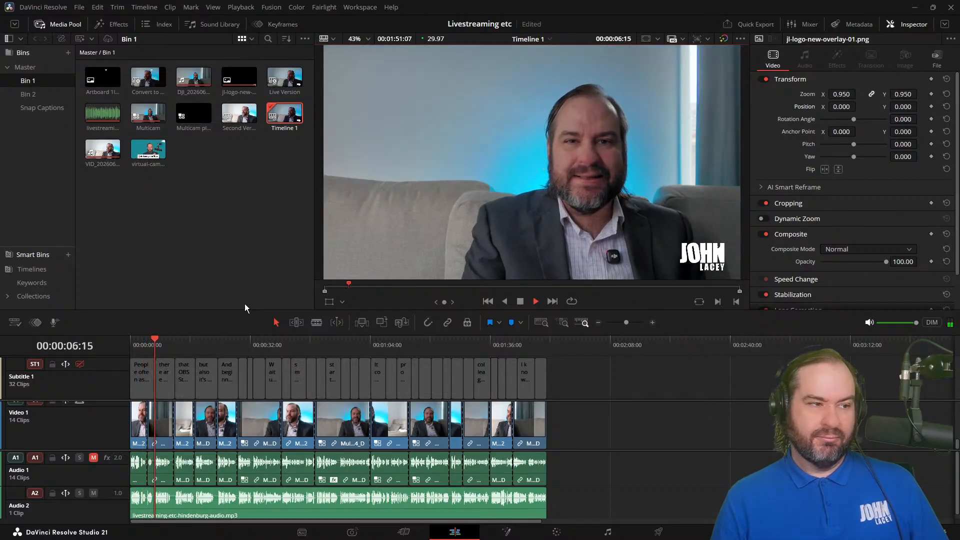
key("space")
key("j")
key("j")
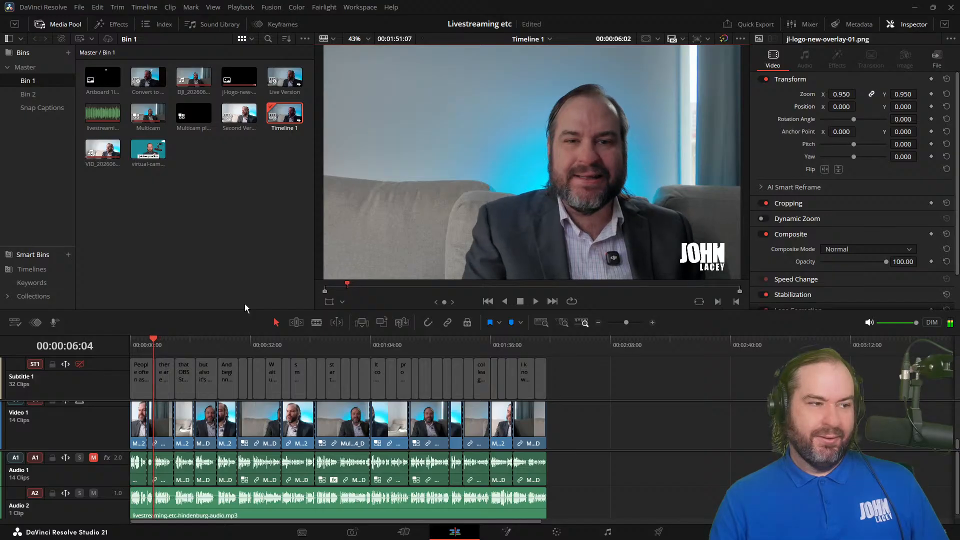
key("l")
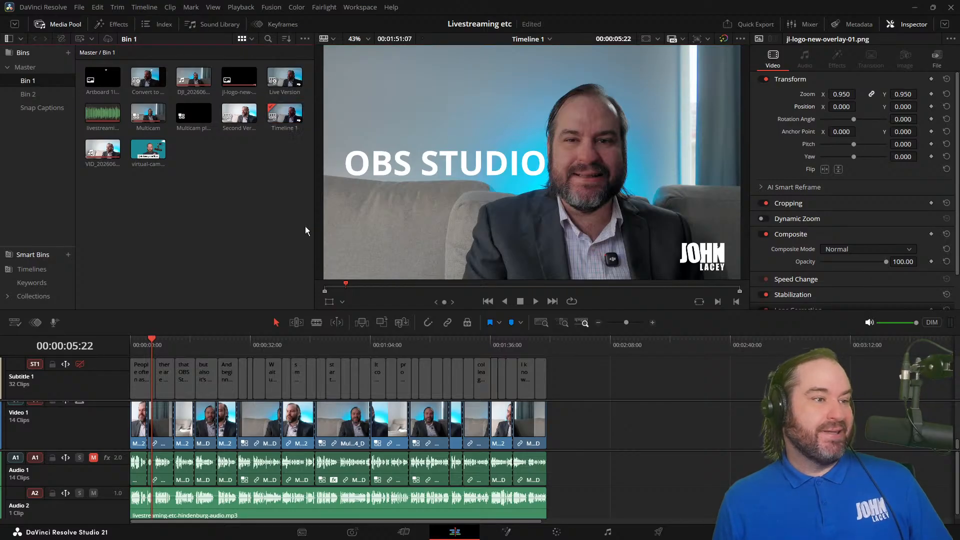
Step: Return to the vertical Live Version timeline
left_click(275, 192)
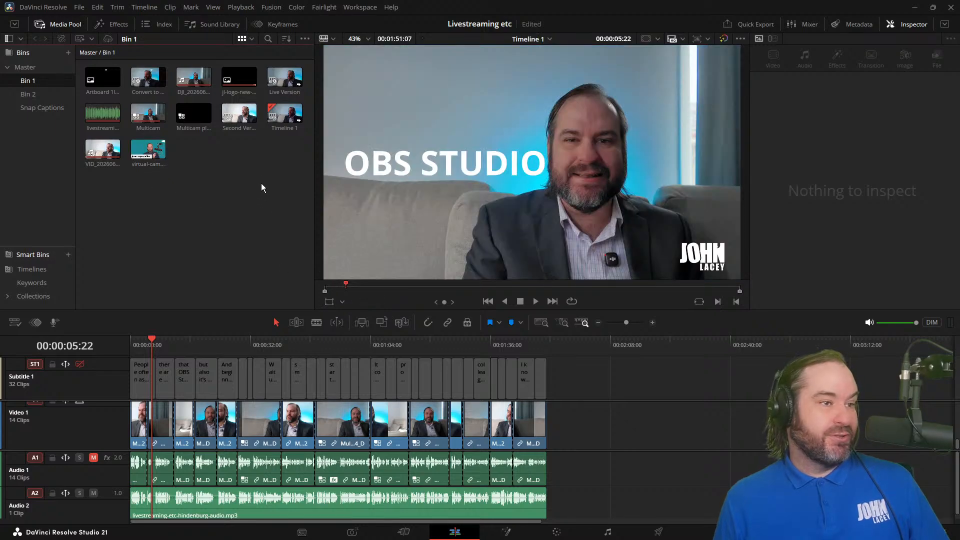
left_click(283, 75)
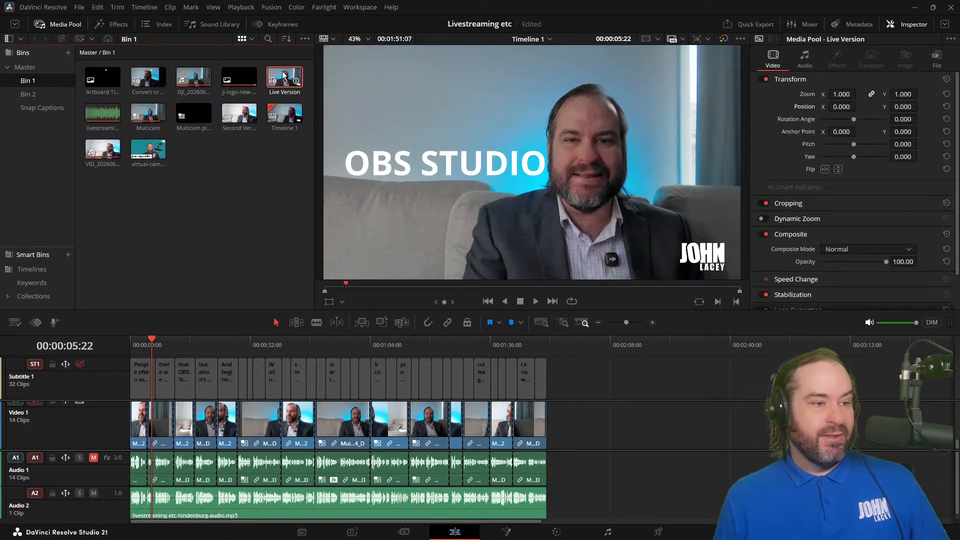
double_click(283, 74)
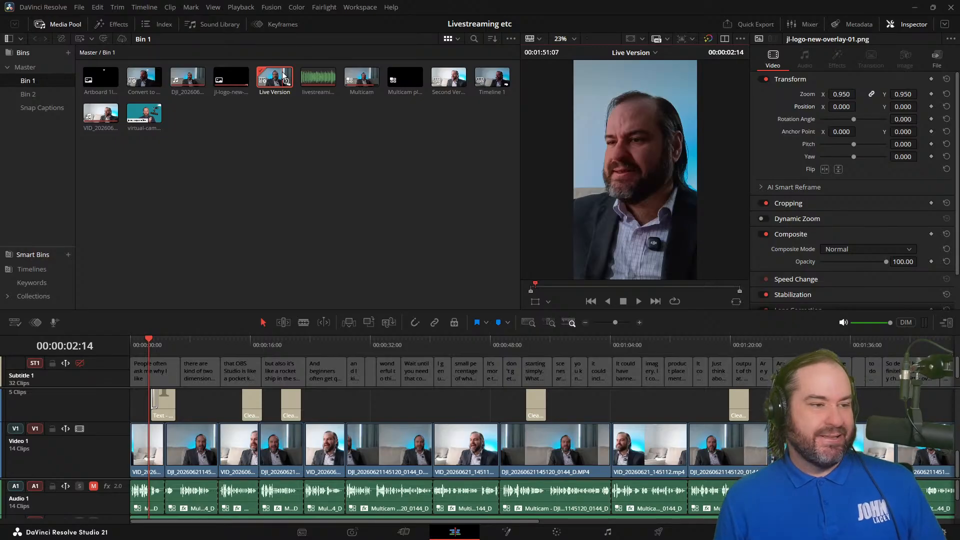
Step: Return to the start of the timeline and turn the Subtitle 1 track on
left_click(167, 344)
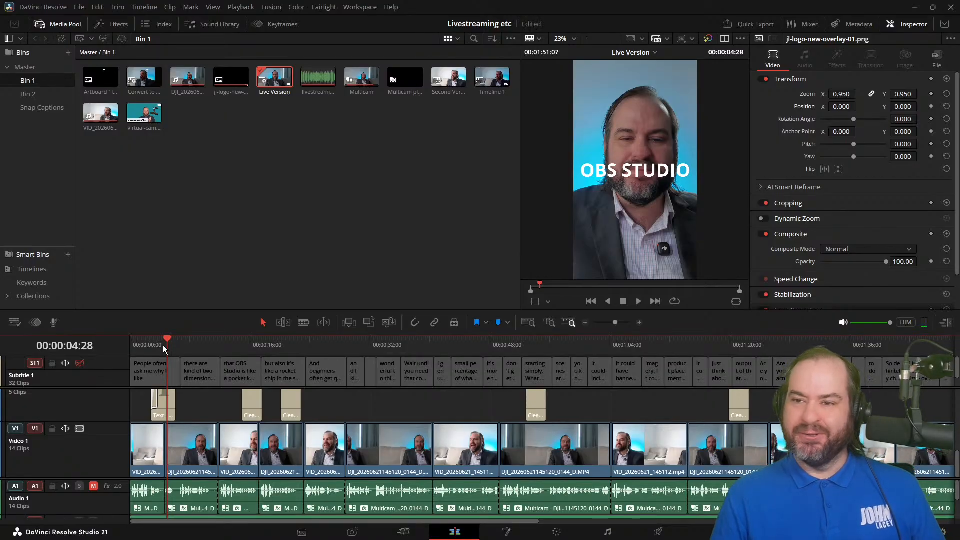
left_click_drag(158, 342, 118, 341)
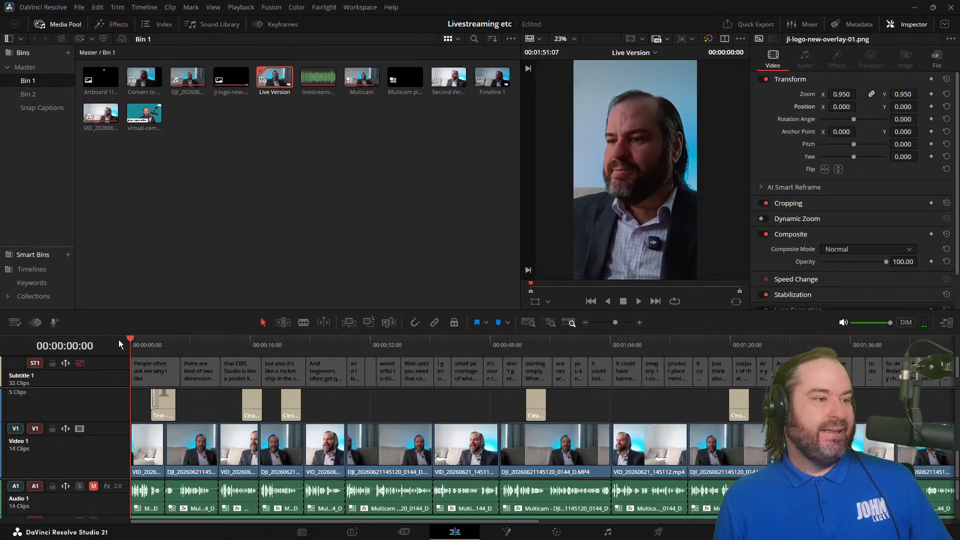
left_click(79, 363)
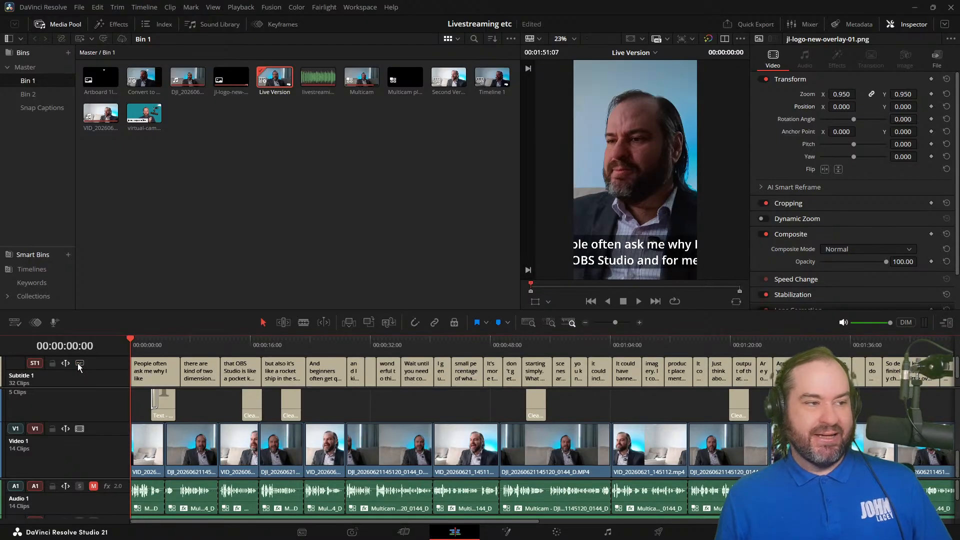
Step: Set the text size of the whole subtitle track to 30 via the first caption
left_click(158, 343)
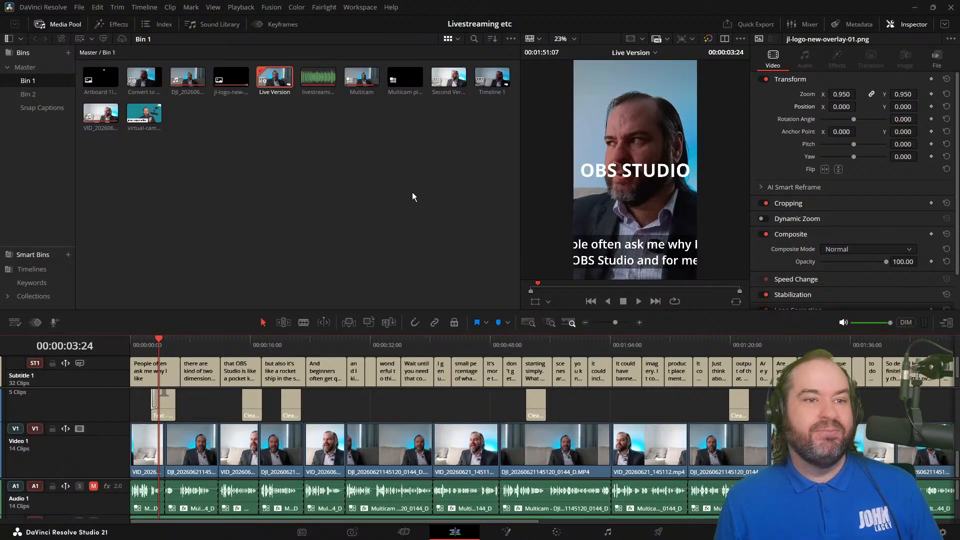
left_click(167, 372)
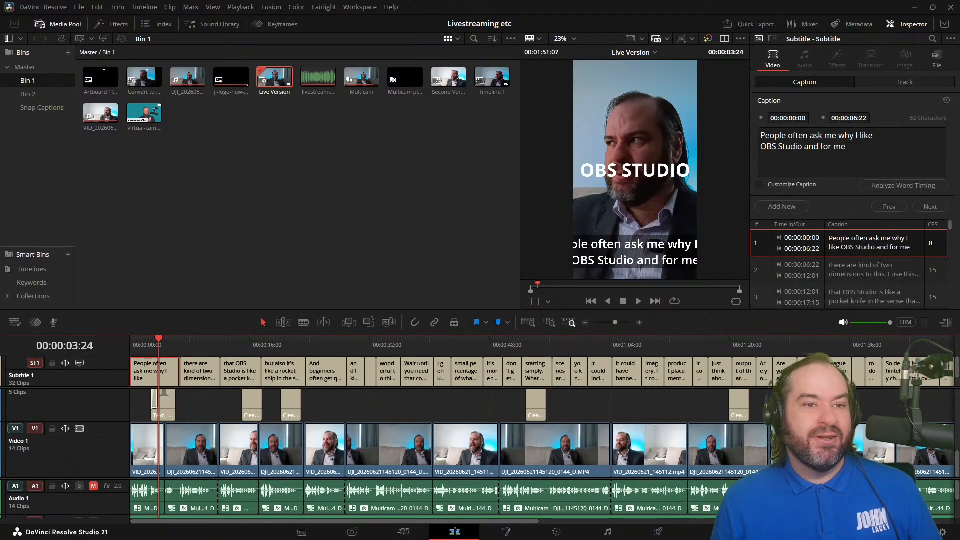
left_click(916, 81)
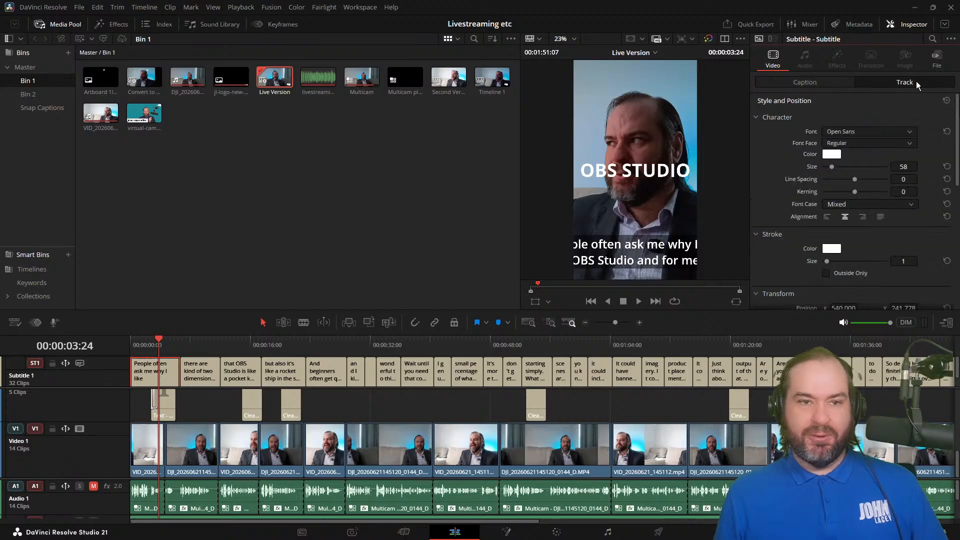
left_click(902, 167)
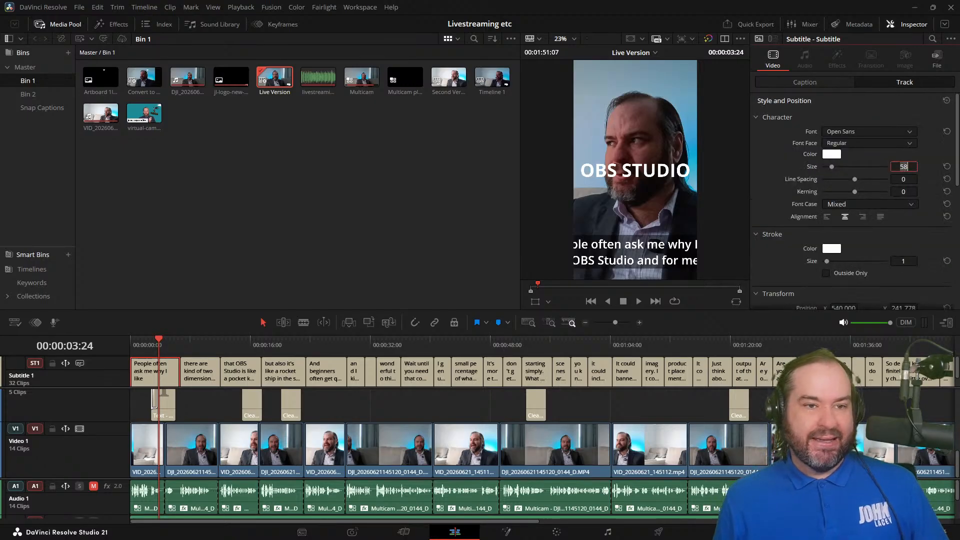
type("6")
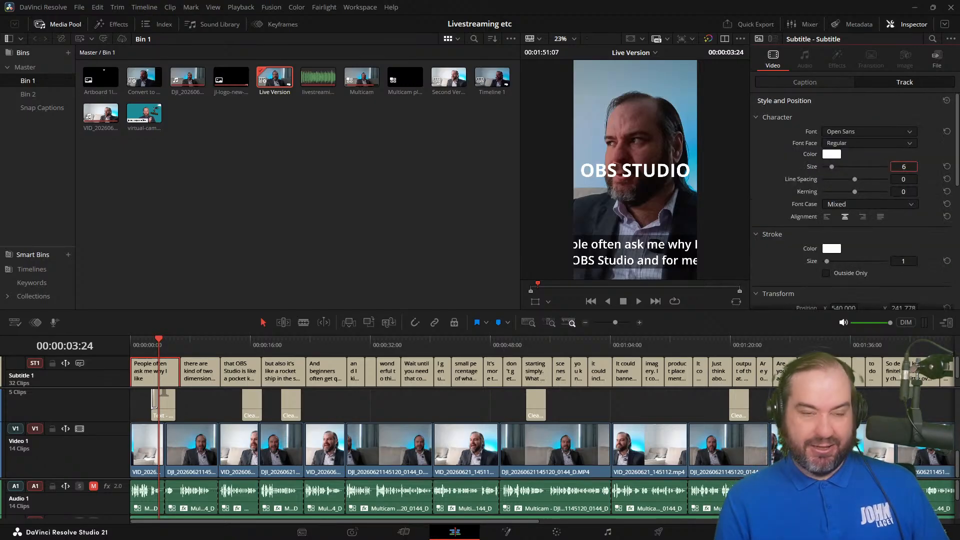
key("BackSpace")
type("30")
key("Return")
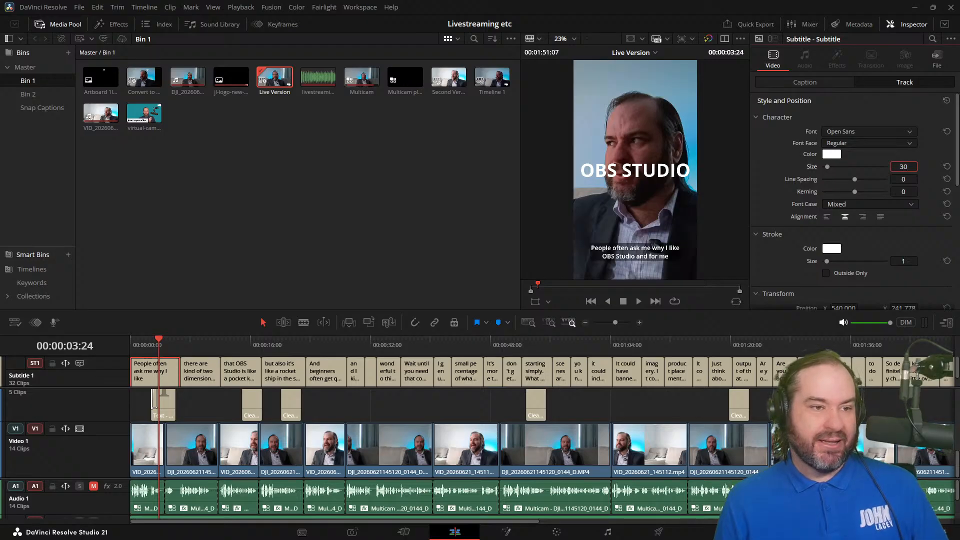
Step: Check a longer caption at about 20 seconds, set the subtitle track's text size to 27, and save the project
left_click_drag(192, 343, 283, 347)
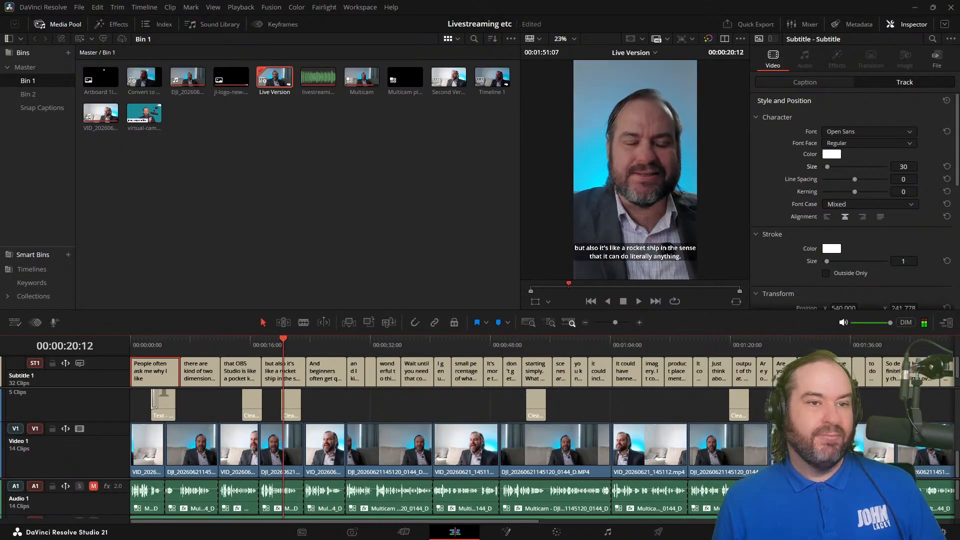
left_click(903, 166)
type("28")
key("BackSpace")
type("7")
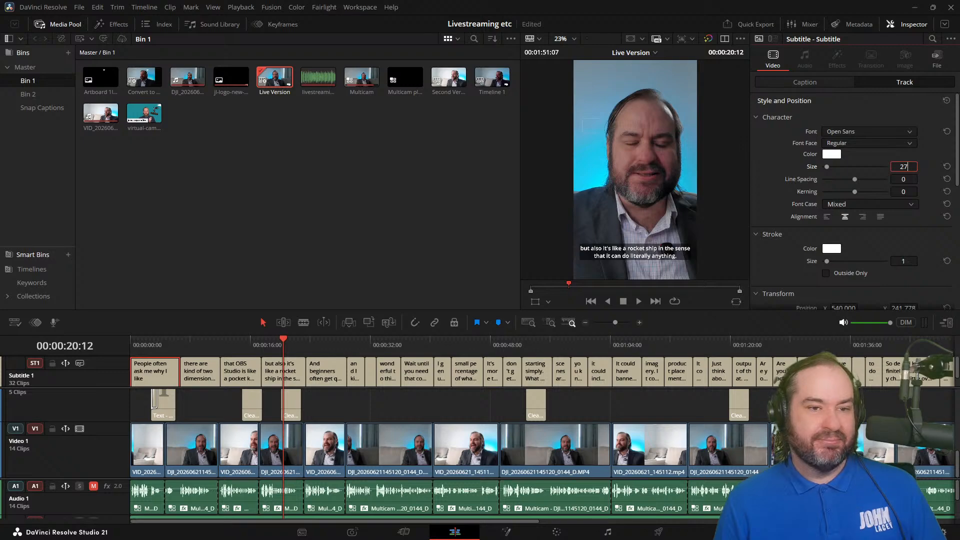
key("ctrl+s")
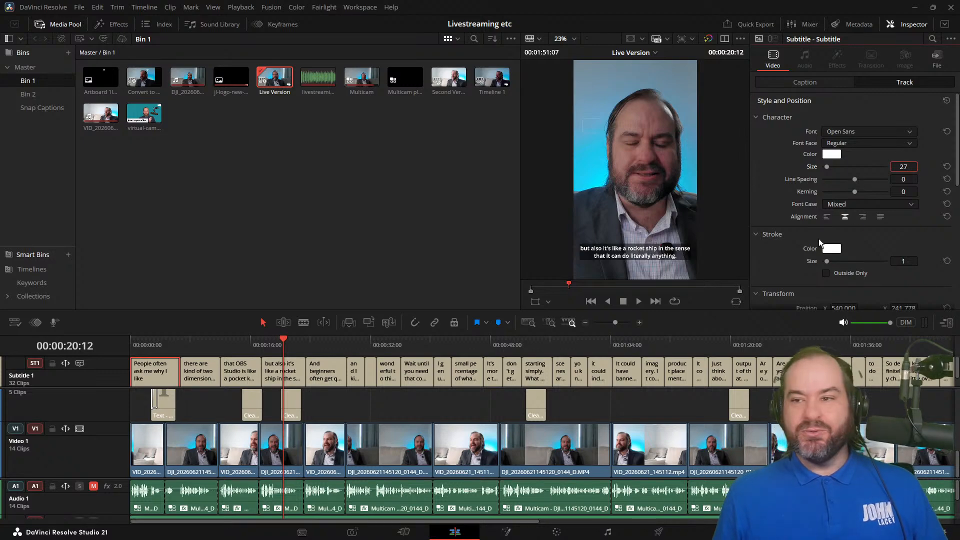
Step: Set the subtitle background's opacity to 94 and its outline width to 9
scroll(818, 238, "down", 4)
scroll(818, 243, "down", 3)
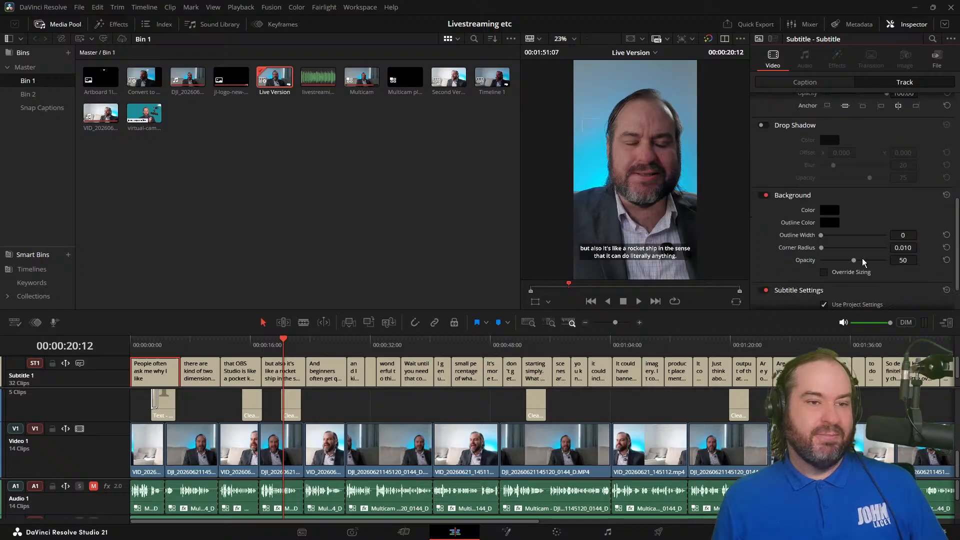
left_click_drag(853, 260, 784, 264)
scroll(783, 264, "up", 3)
scroll(783, 264, "down", 3)
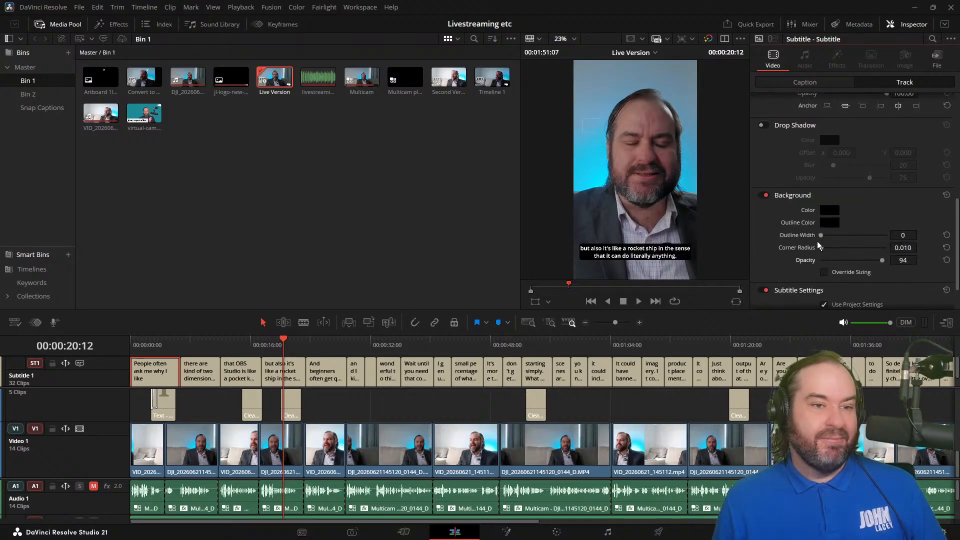
left_click_drag(821, 235, 842, 237)
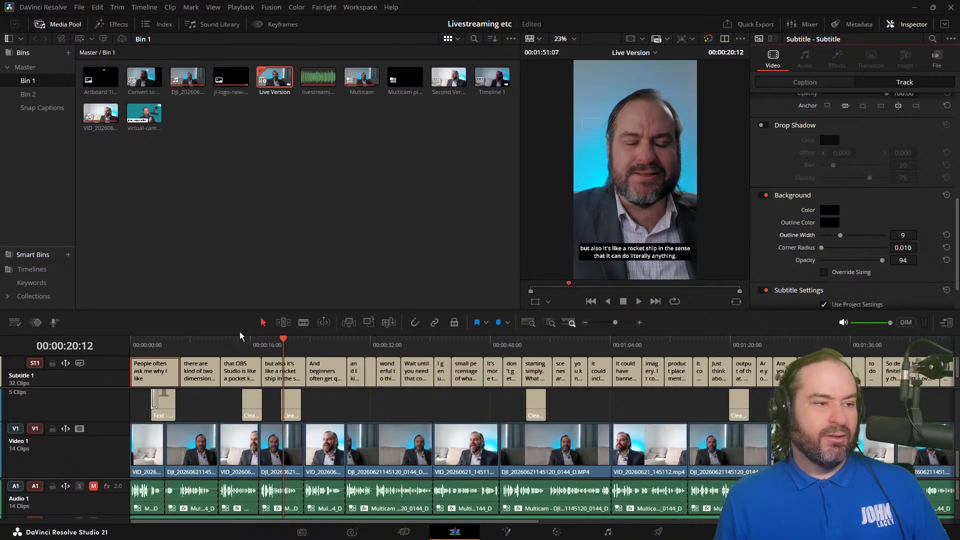
Step: Review the captions together with the OBS STUDIO title at the opening and on to about 51 seconds
mouse_move(159, 345)
left_mouse_down()
mouse_move(133, 345)
mouse_move(164, 350)
left_mouse_up()
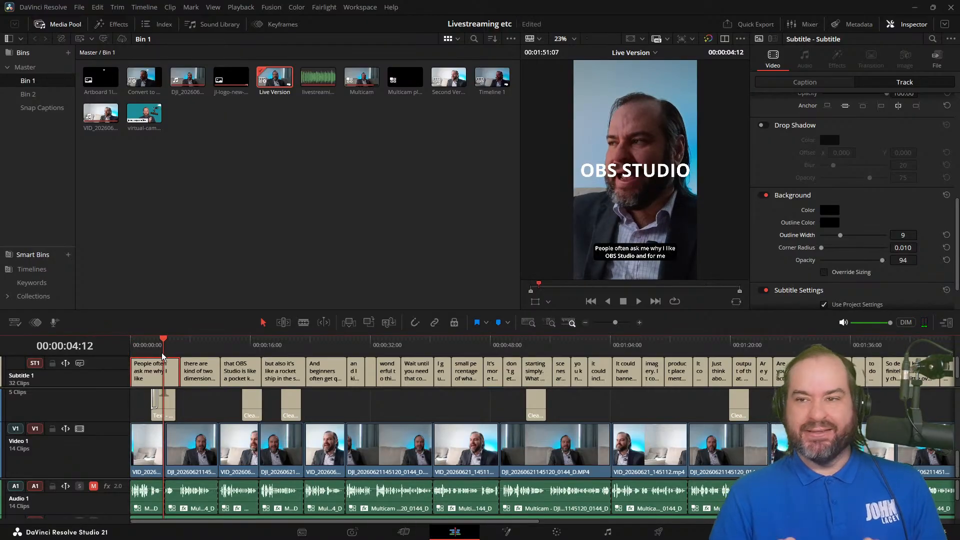
left_click(161, 419)
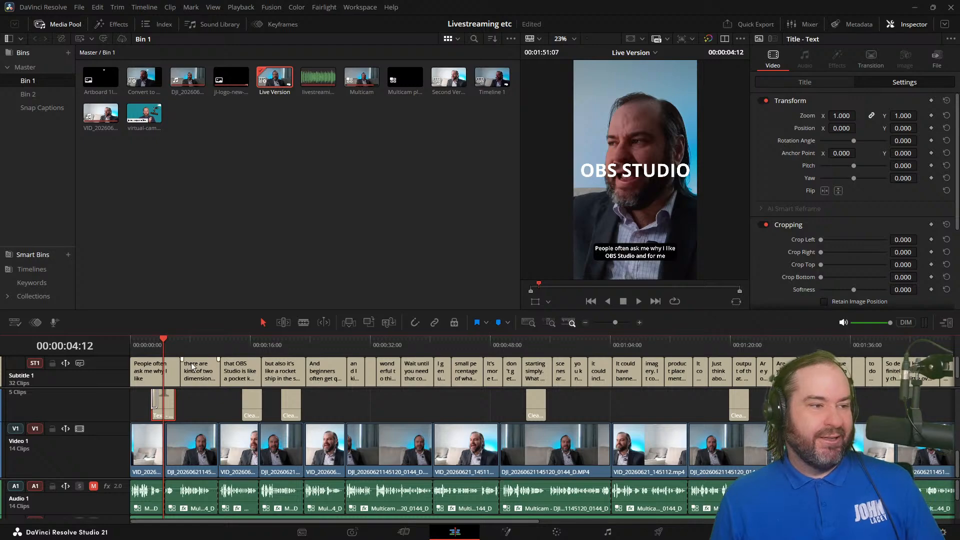
left_click_drag(189, 344, 1, 358)
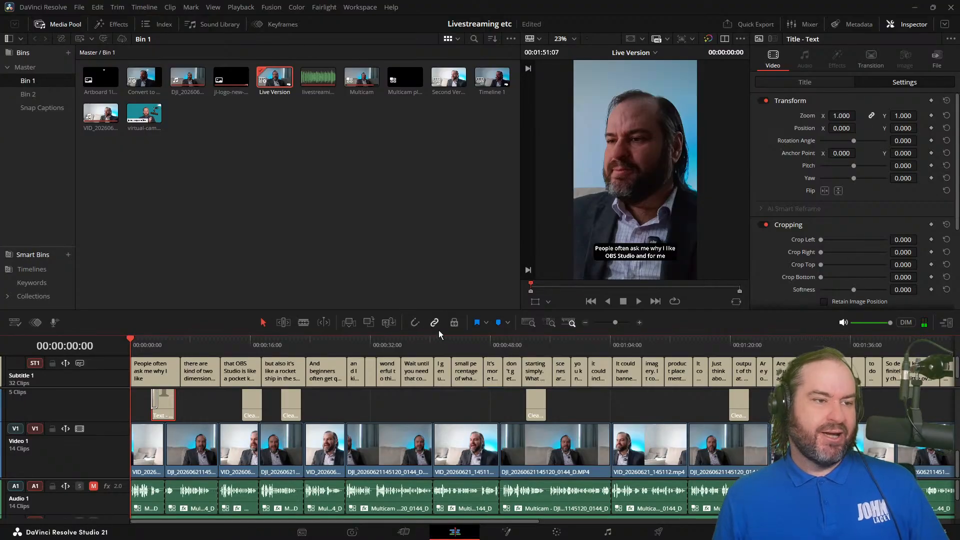
left_click_drag(410, 347, 517, 344)
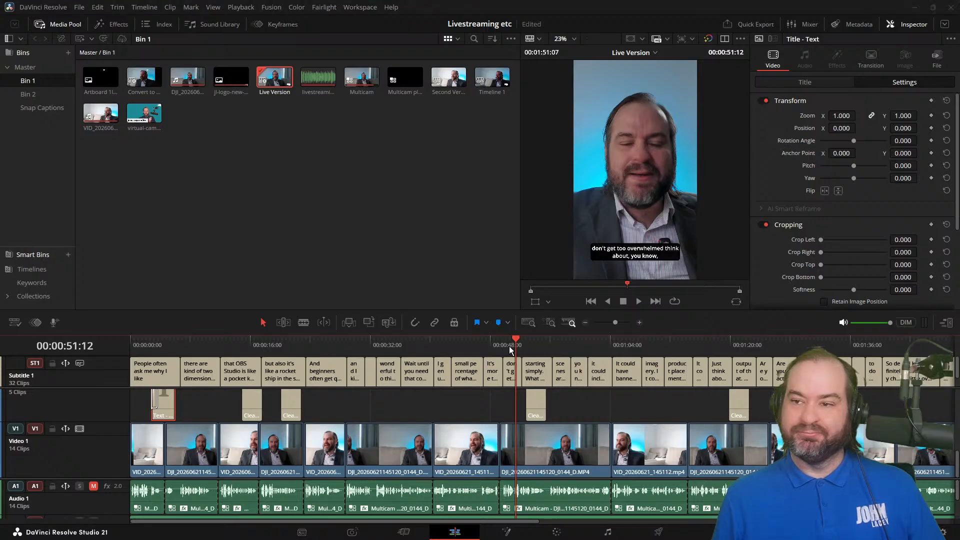
Step: Delete the jl-logo-new-overlay-01.png clip from the Video 3 track
scroll(129, 420, "up", 3)
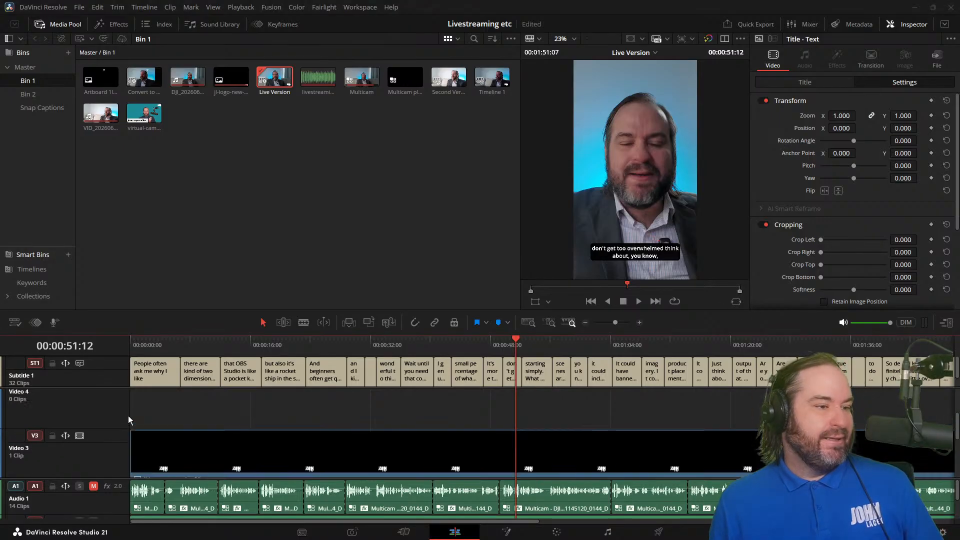
left_click(193, 452)
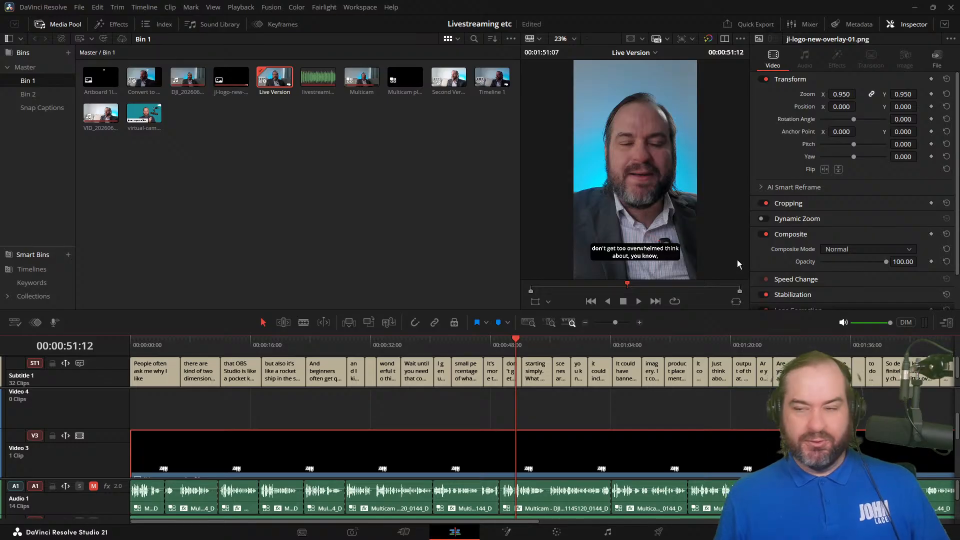
right_click(215, 463)
left_click(202, 463)
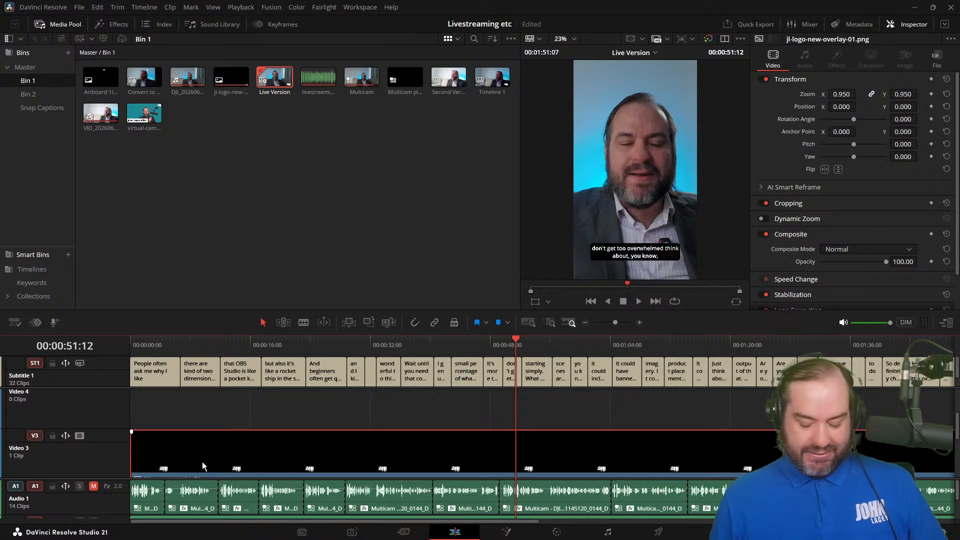
key("Delete")
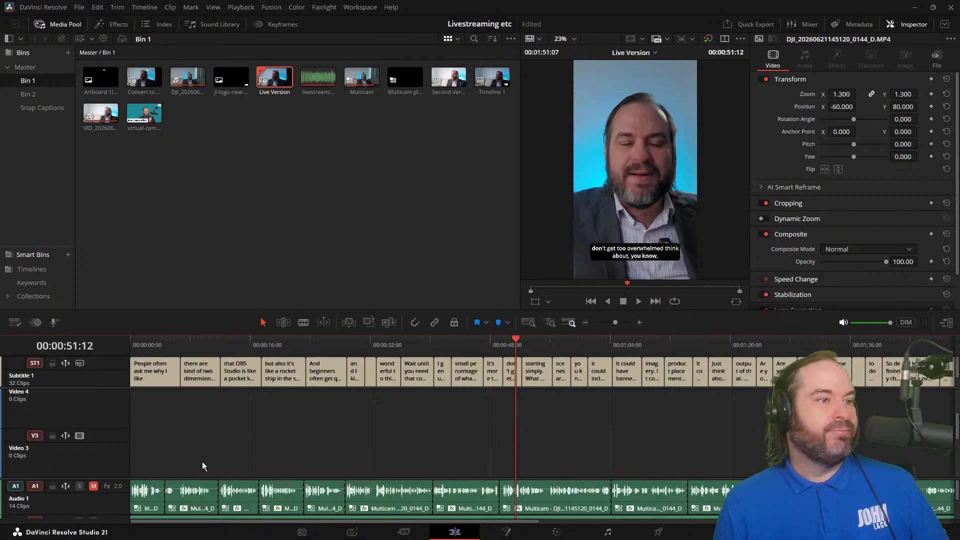
Step: Place Artboard 1logo.png at the timeline's start on the track above Video 3 and extend it, with snapping, to the end of the edit
left_click_drag(100, 78, 132, 401)
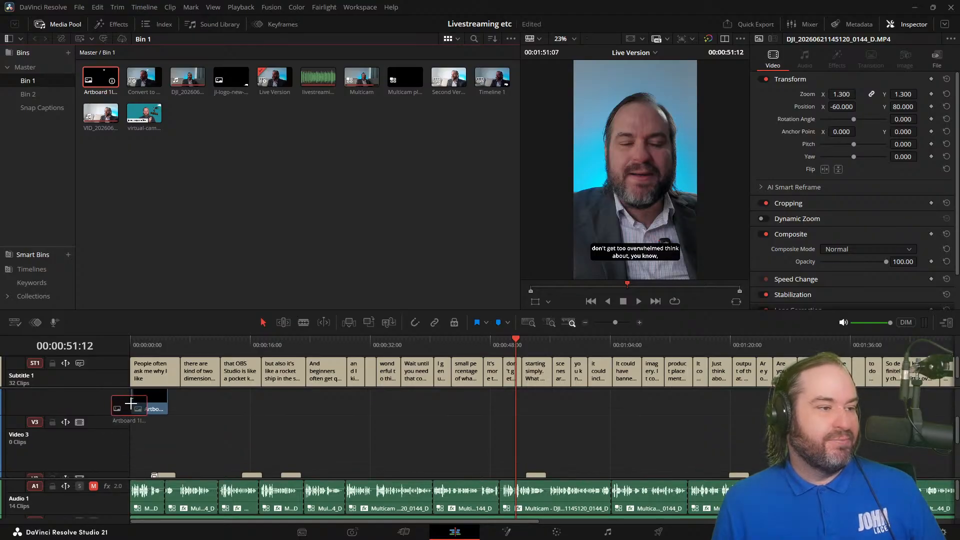
left_click(154, 408)
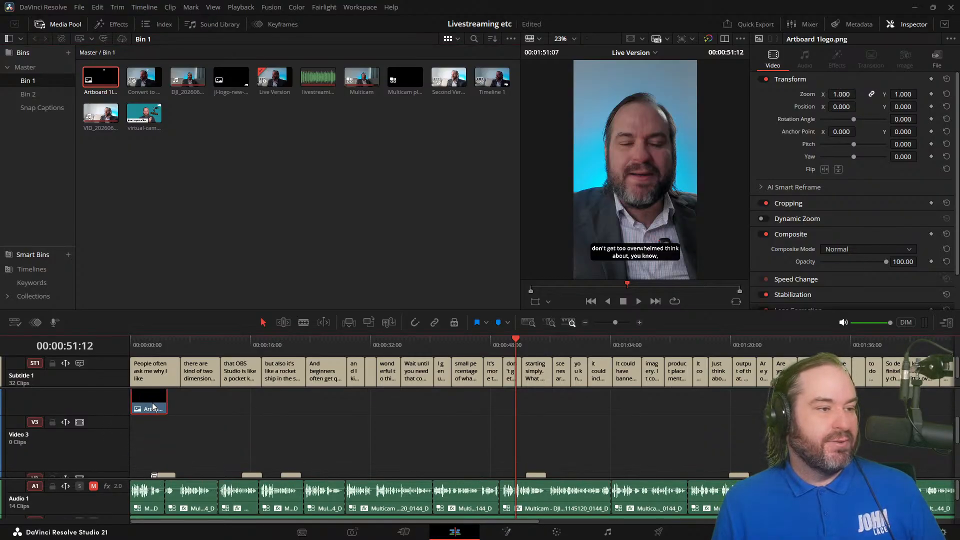
left_click(144, 344)
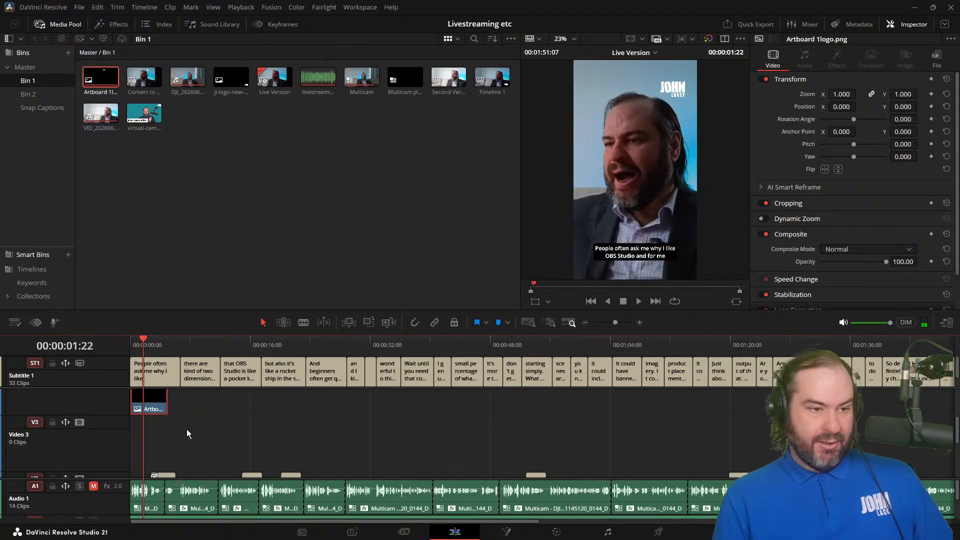
key("ctrl+minus")
left_click_drag(146, 400, 535, 408)
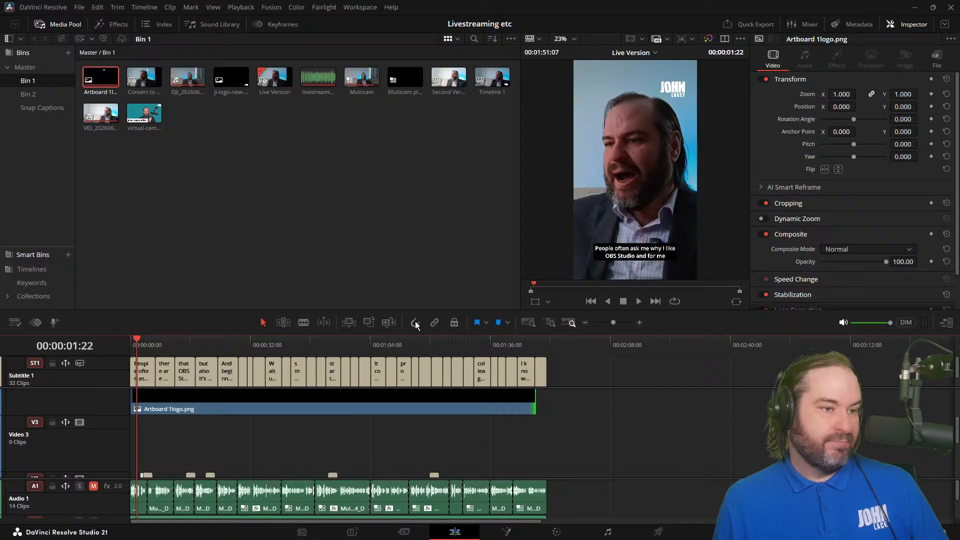
left_click_drag(536, 409, 547, 409)
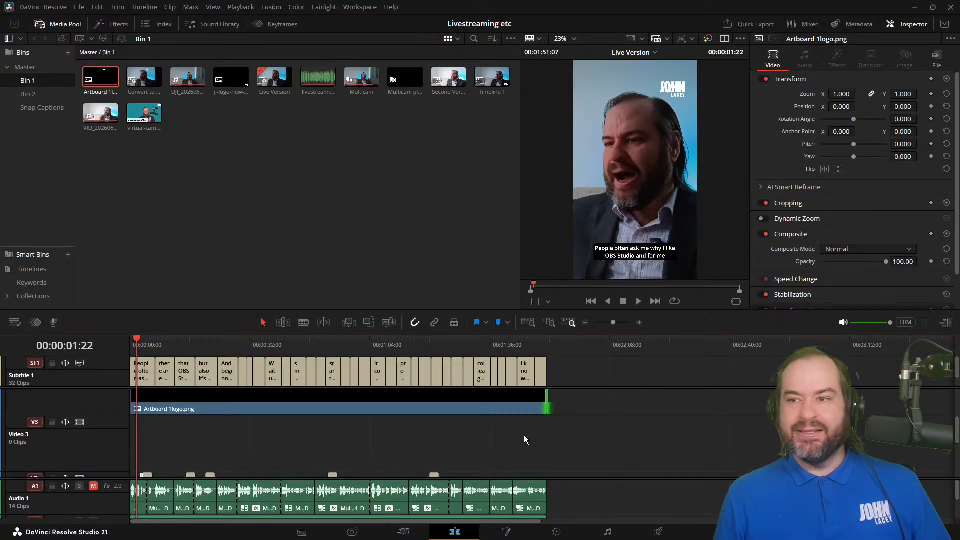
Step: Examine the opening frames of the timeline to check where the Artboard 1logo.png overlay begins
left_click_drag(175, 347, 129, 352)
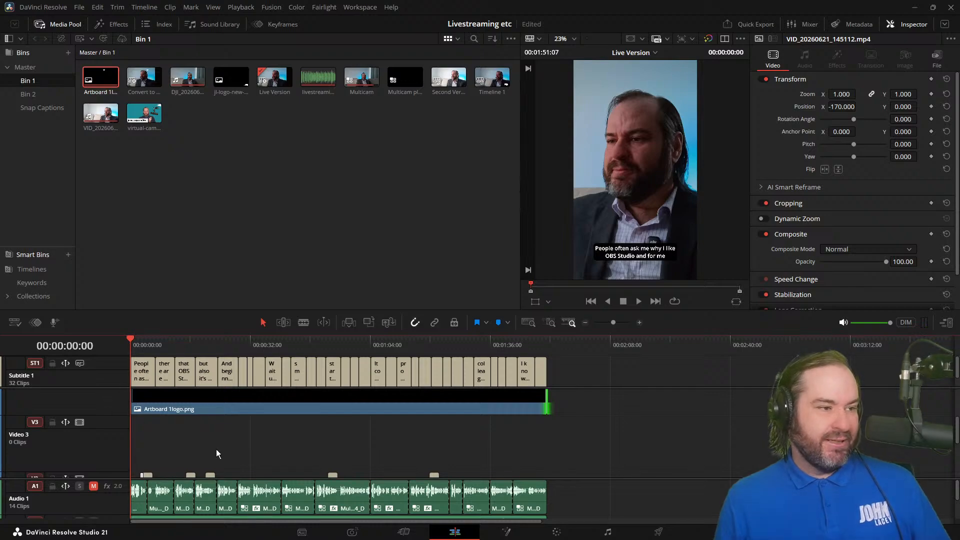
key("l")
key("j")
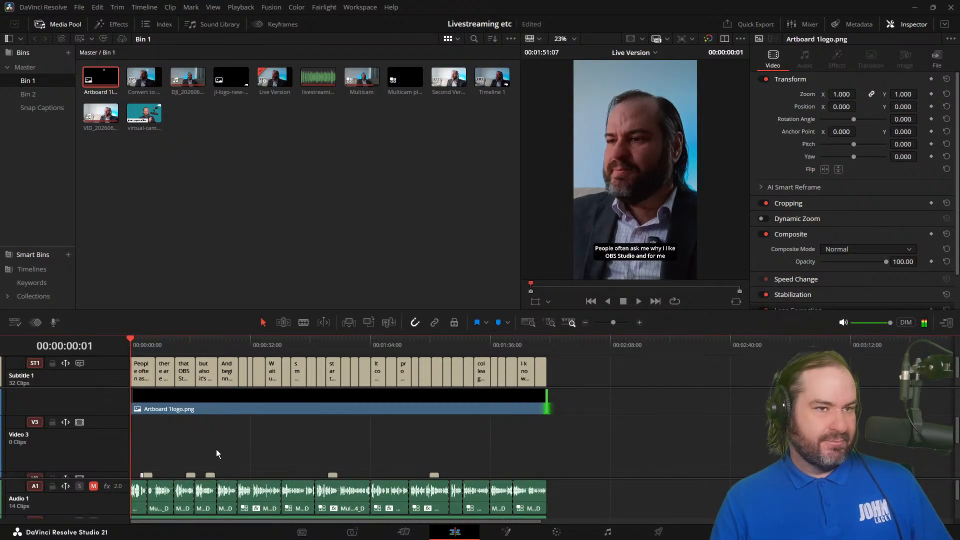
key("ctrl+minus")
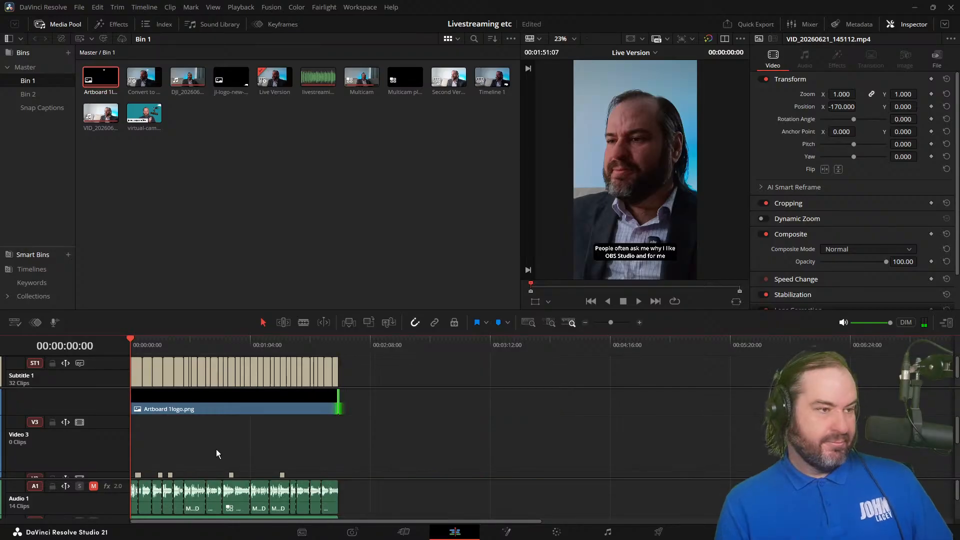
key("ctrl+equal")
key("ctrl+equal")
key("ctrl+equal")
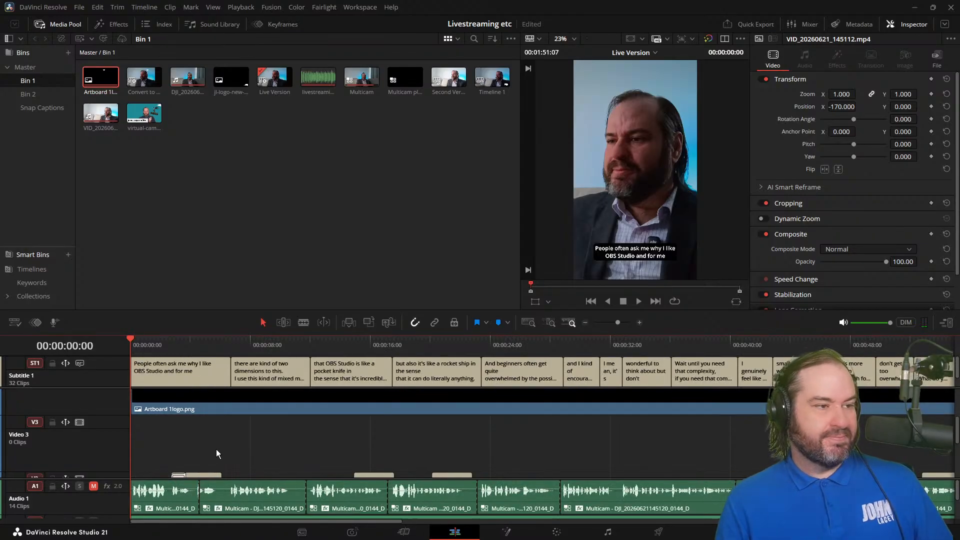
key("Right")
key("Right")
key("Right")
key("Right")
key("l")
key("j")
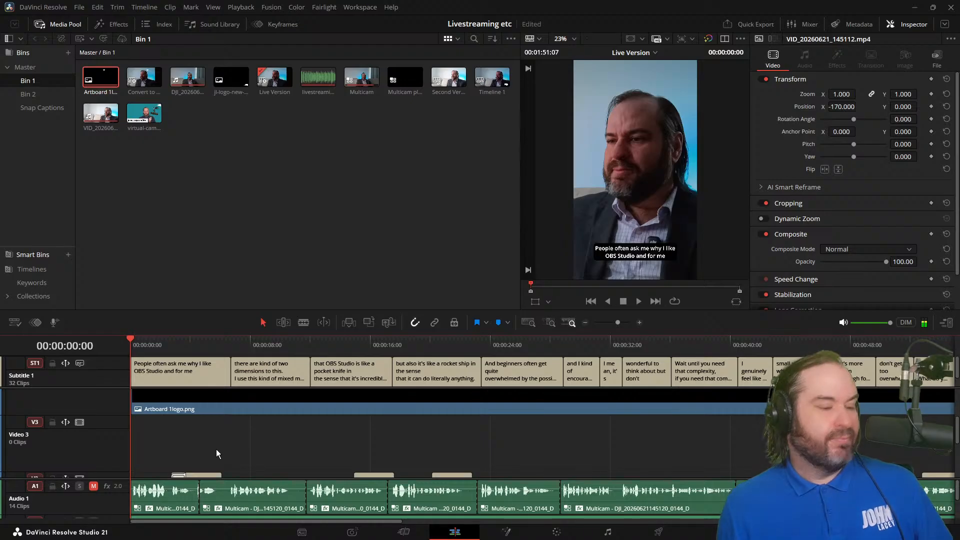
key("l")
key("k")
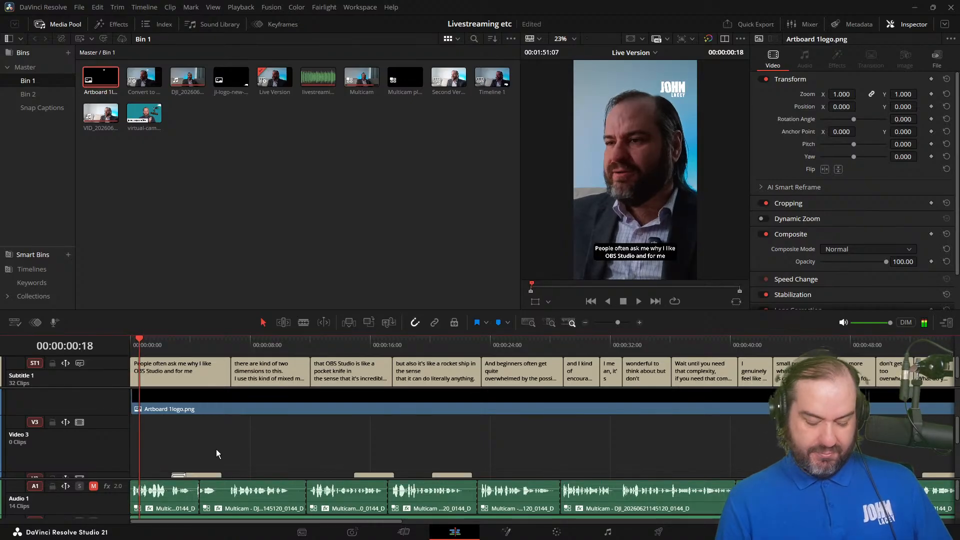
key("ctrl+minus")
key("j")
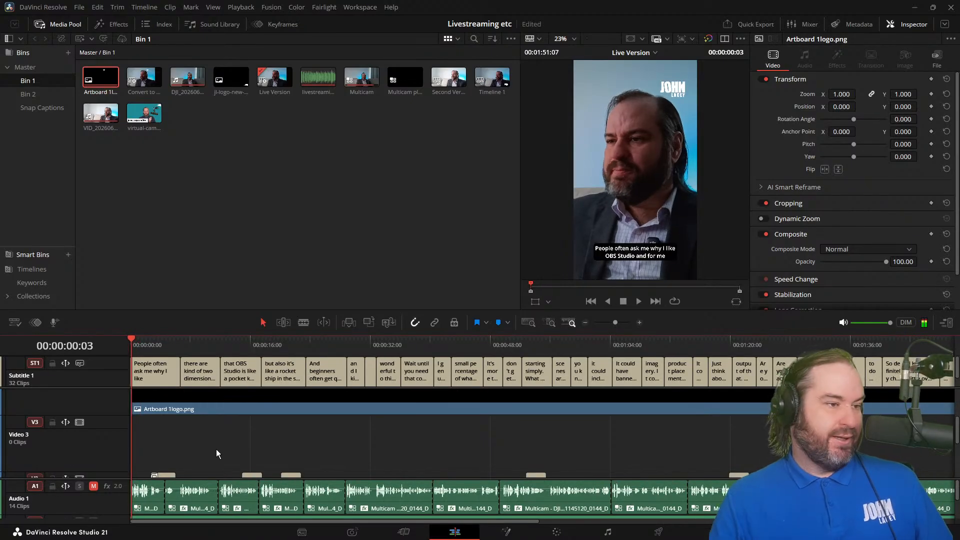
Step: Nudge the Artboard 1logo.png clip earlier so it starts on the timeline's first frame, and save the project
left_click(332, 399)
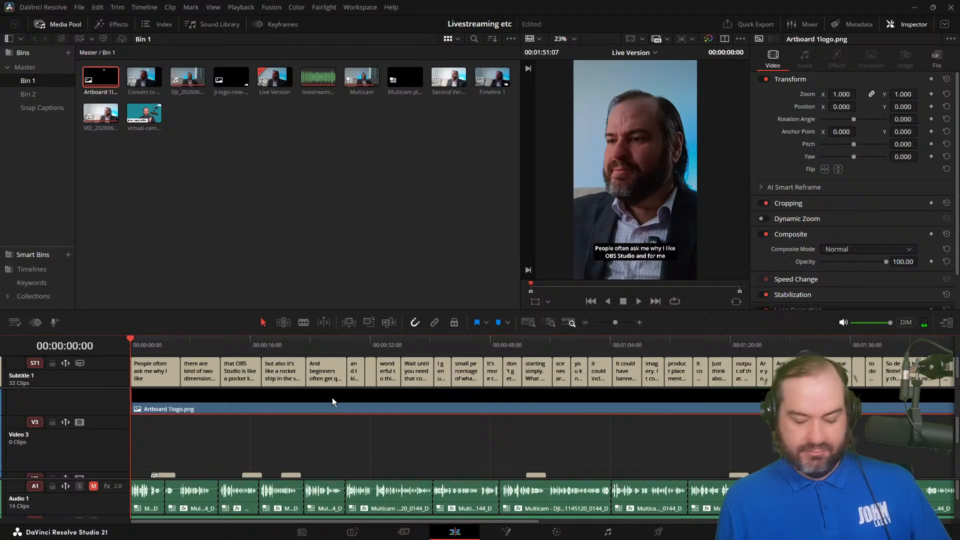
key("v")
key("comma")
key("comma")
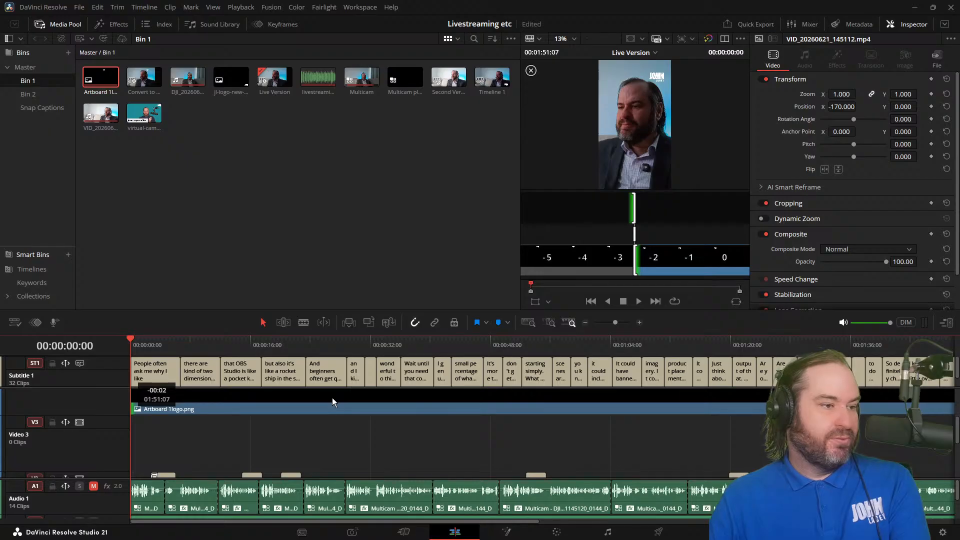
left_click(332, 399)
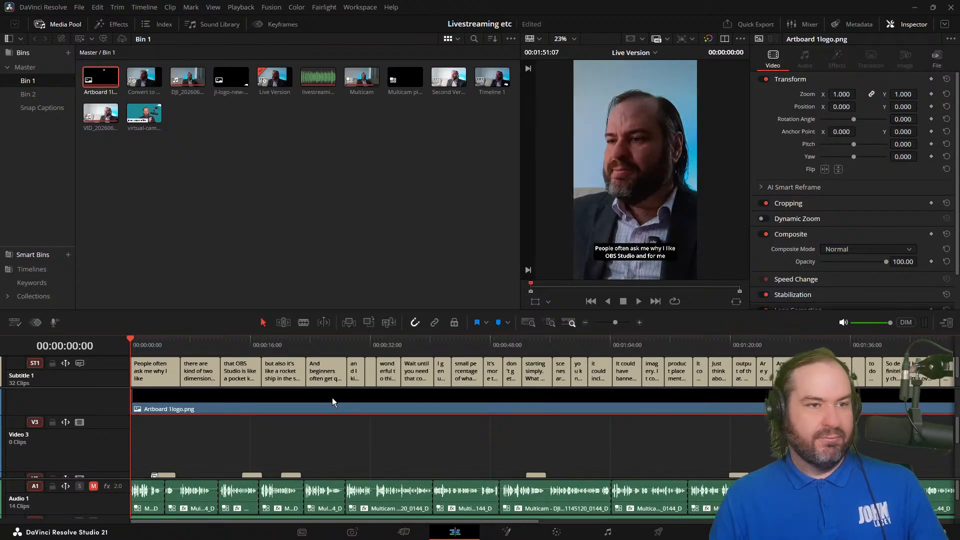
key("Right")
key("Right")
key("Right")
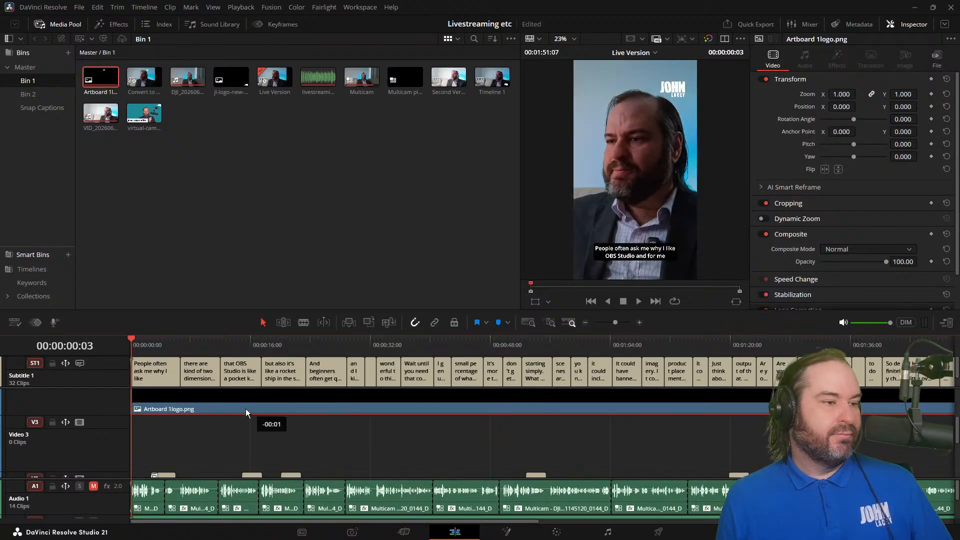
key("ctrl+s")
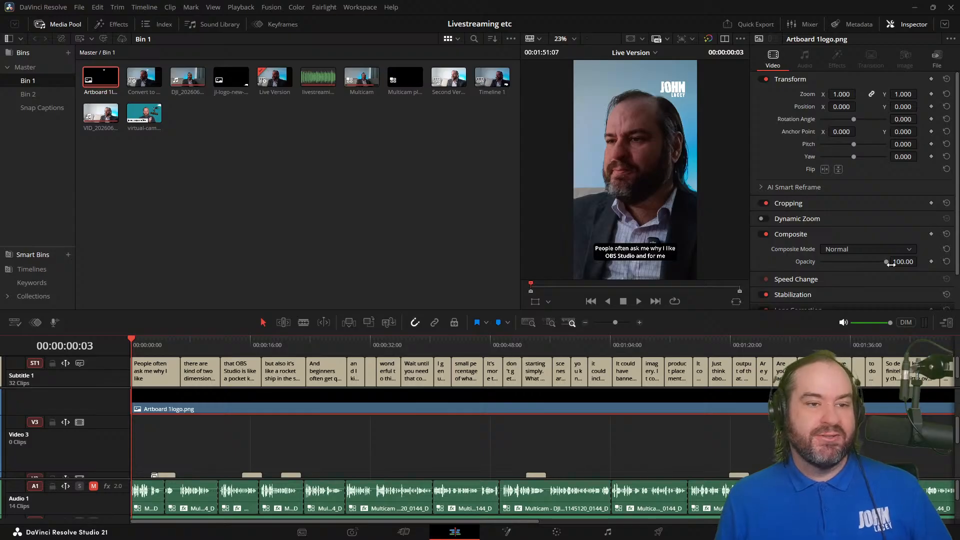
Step: Try an opacity of about 34 on the Artboard 1logo.png overlay and restore it to 100
left_click_drag(885, 261, 841, 264)
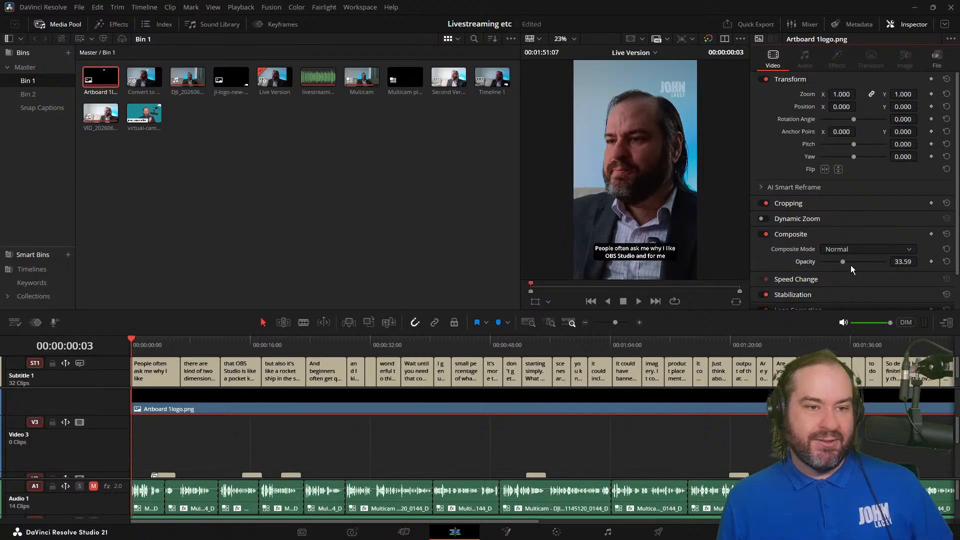
left_click_drag(843, 260, 901, 262)
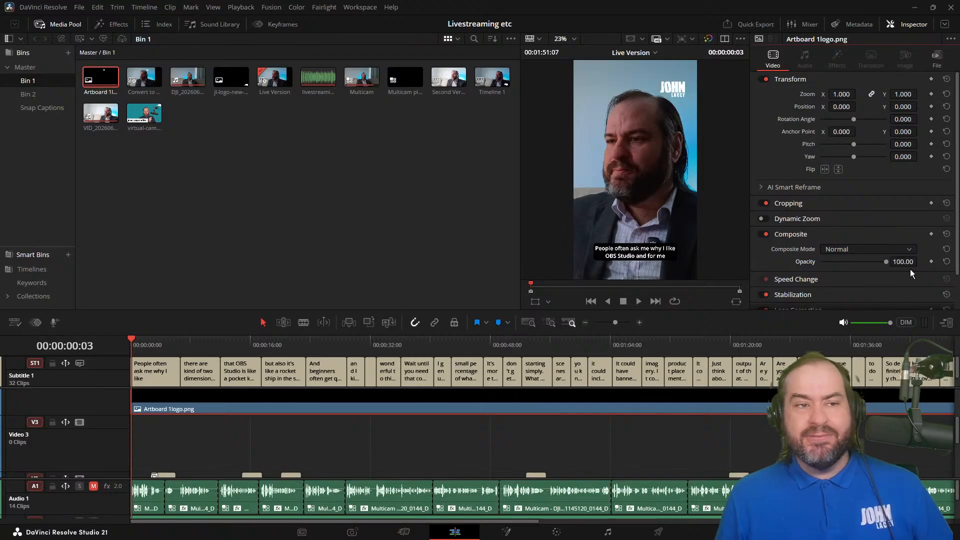
Step: Review the logo, captions and shot framing at several points along the timeline, including the long subtitle at about 1:43
left_click(394, 452)
left_click_drag(289, 347, 362, 430)
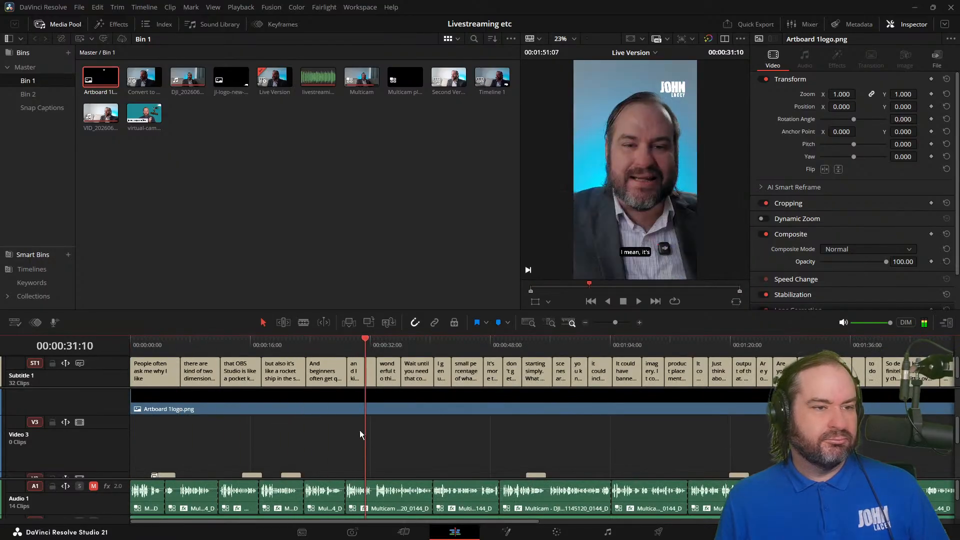
left_click(600, 341)
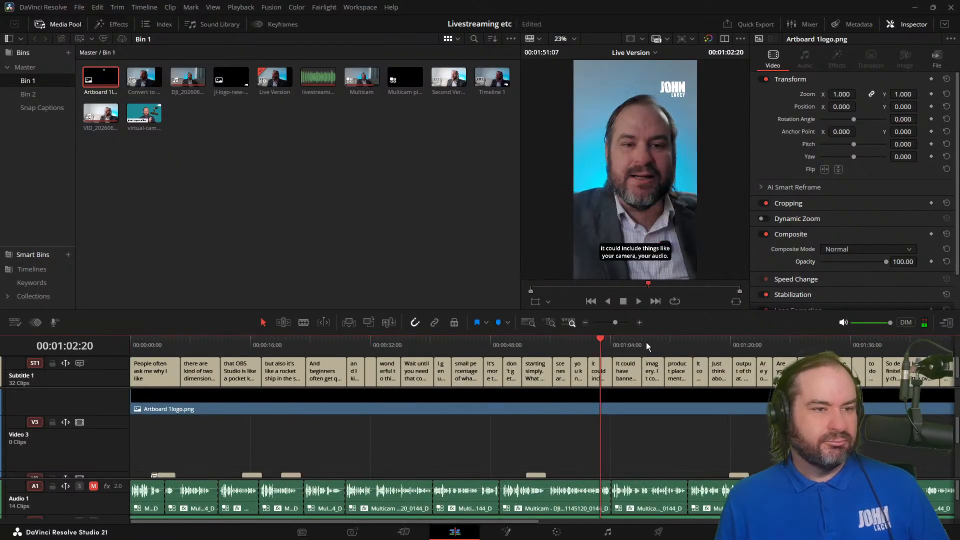
left_click(643, 341)
left_click(905, 341)
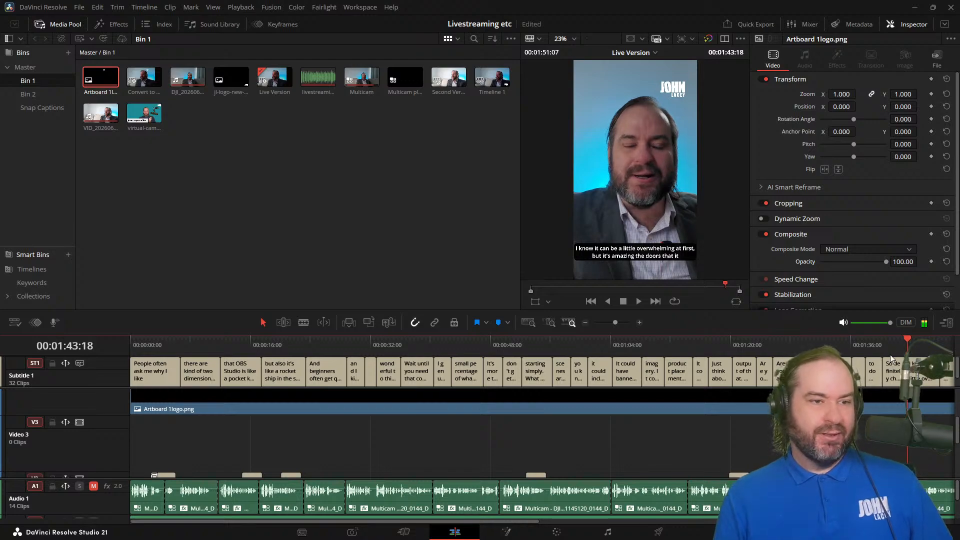
left_click(858, 370)
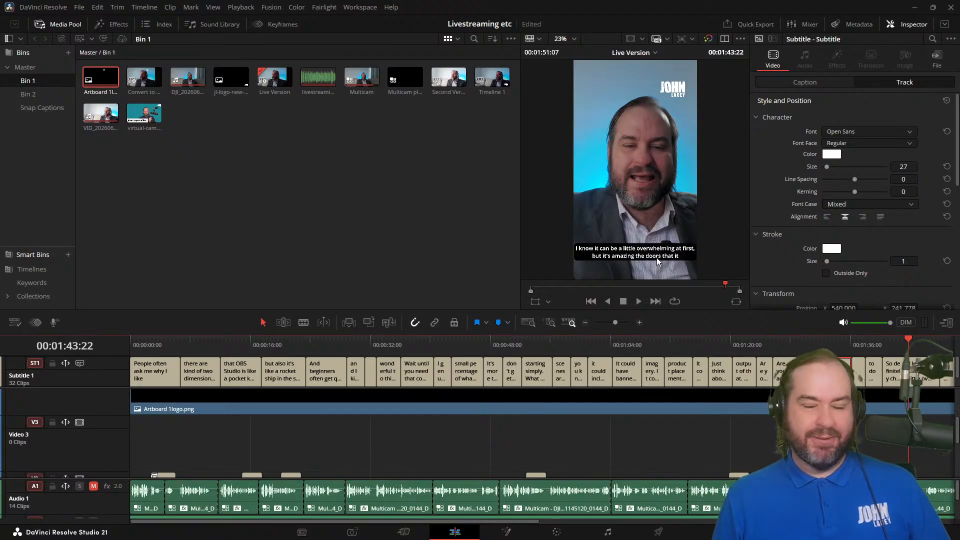
left_click(874, 343)
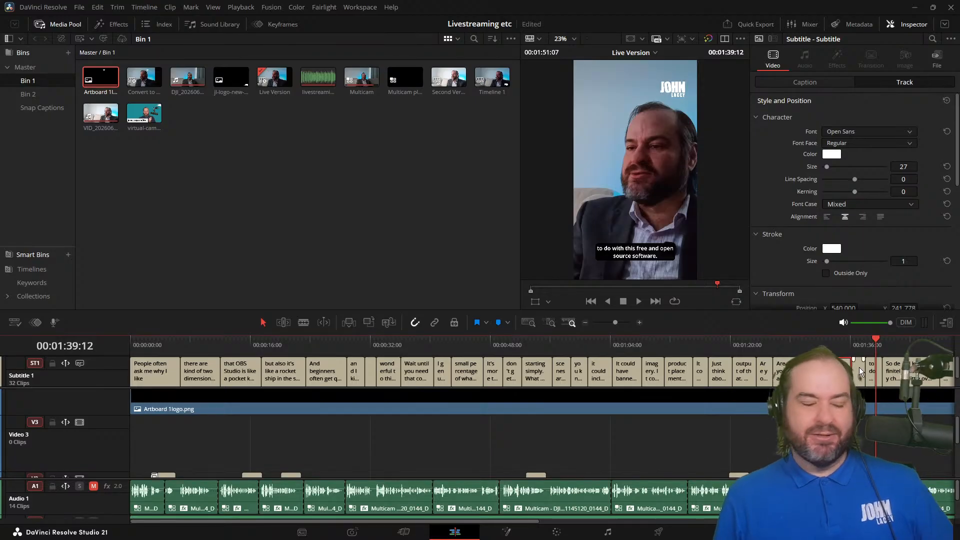
left_click(906, 343)
left_click_drag(913, 340, 611, 361)
Step: Set Position X to -200 for all the VID_20260621_145112.mp4 clips on the Video 1 track together
scroll(357, 452, "down", 4)
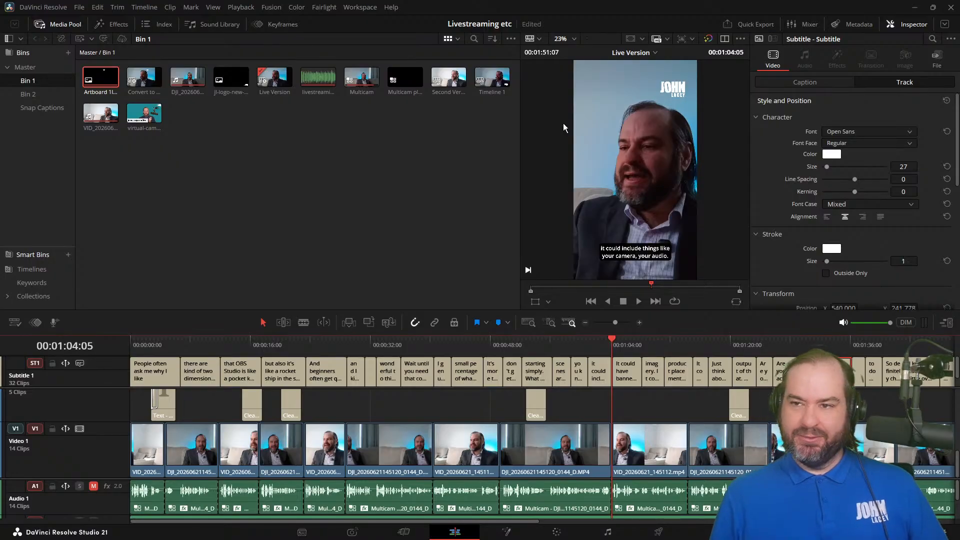
left_click(155, 470)
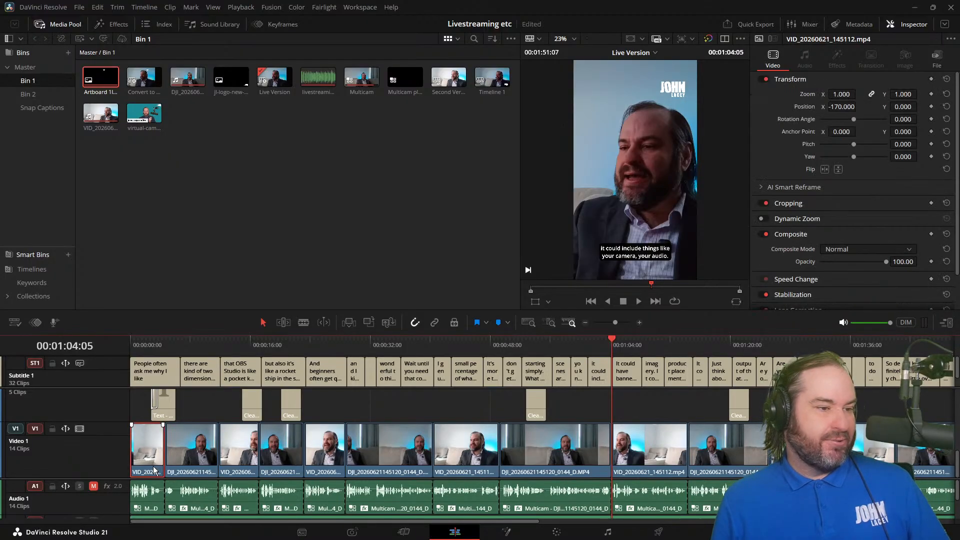
left_click(239, 448, "ctrl")
left_click(323, 449, "ctrl")
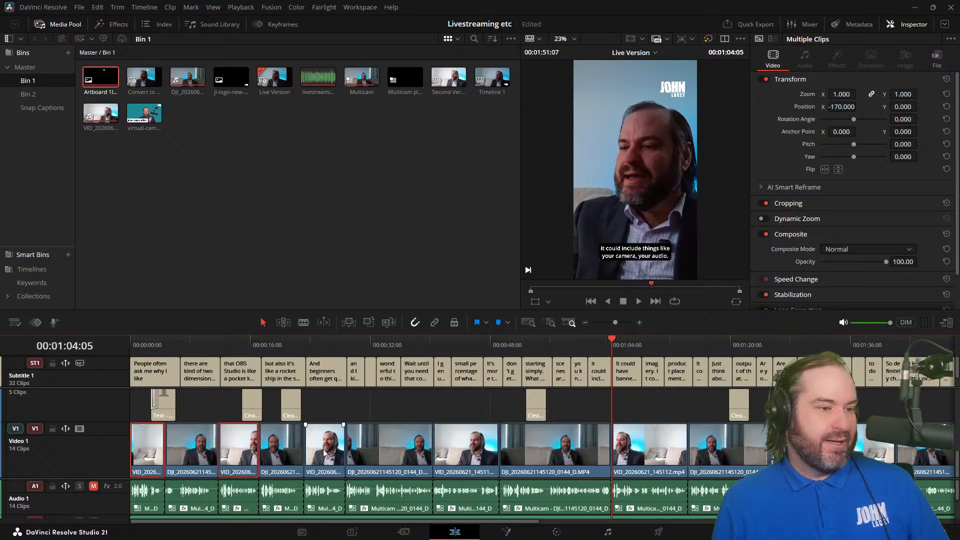
left_click(457, 453, "ctrl")
left_click(660, 433, "ctrl")
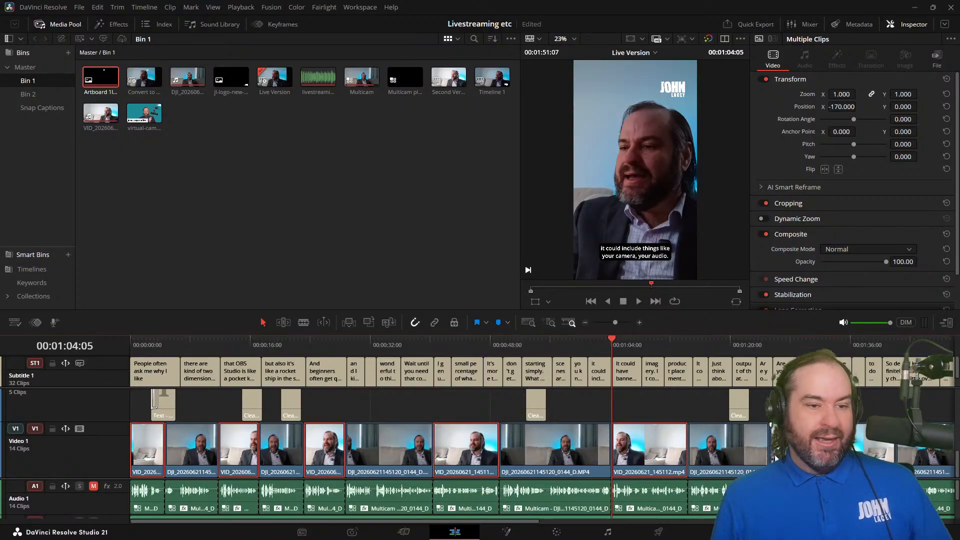
left_click(863, 446, "ctrl")
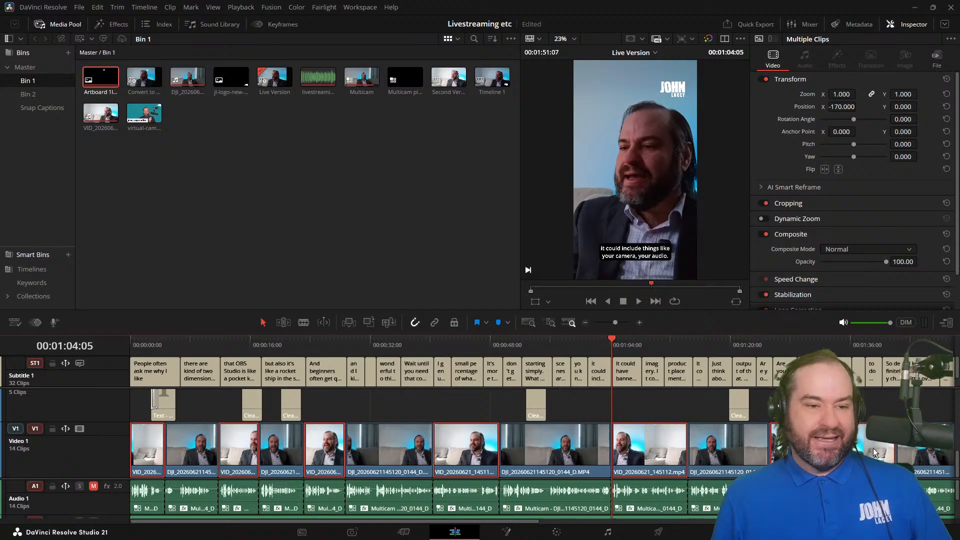
mouse_move(430, 522)
left_mouse_down()
mouse_move(498, 524)
mouse_move(418, 525)
left_mouse_up()
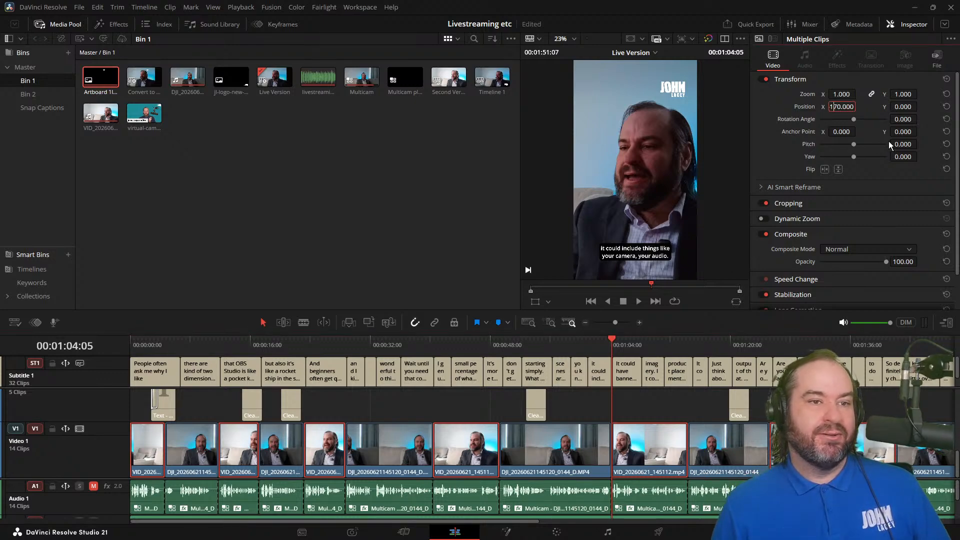
key("Up")
key("Down")
key("Down")
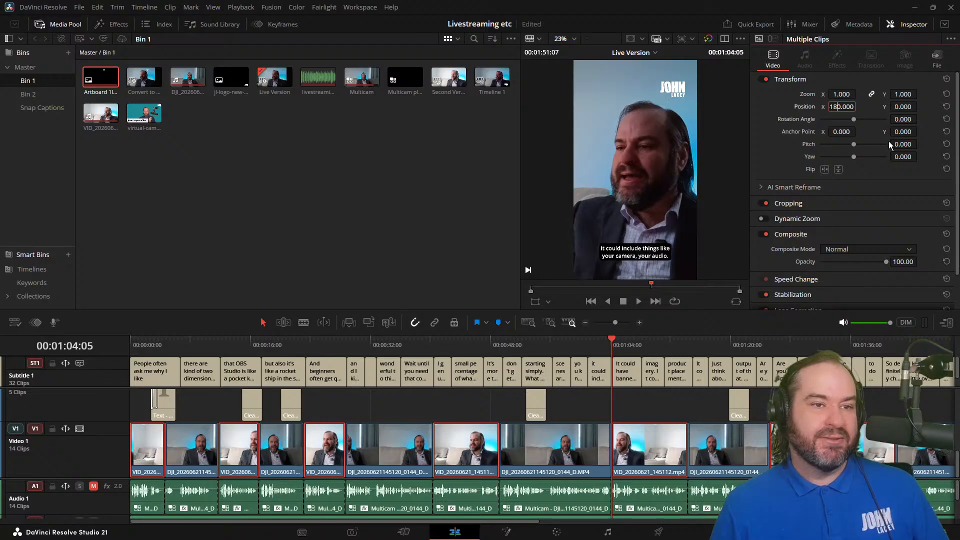
key("Down")
key("Up")
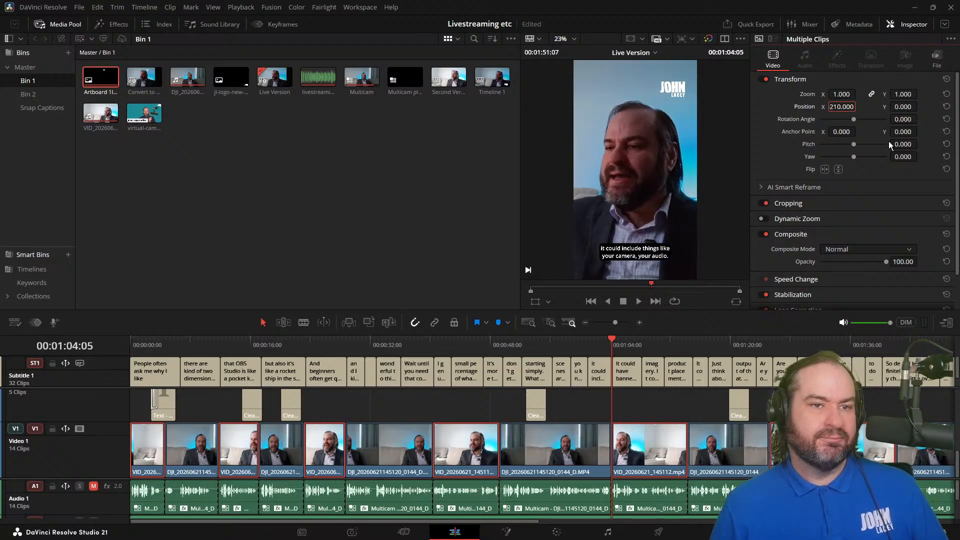
key("Up")
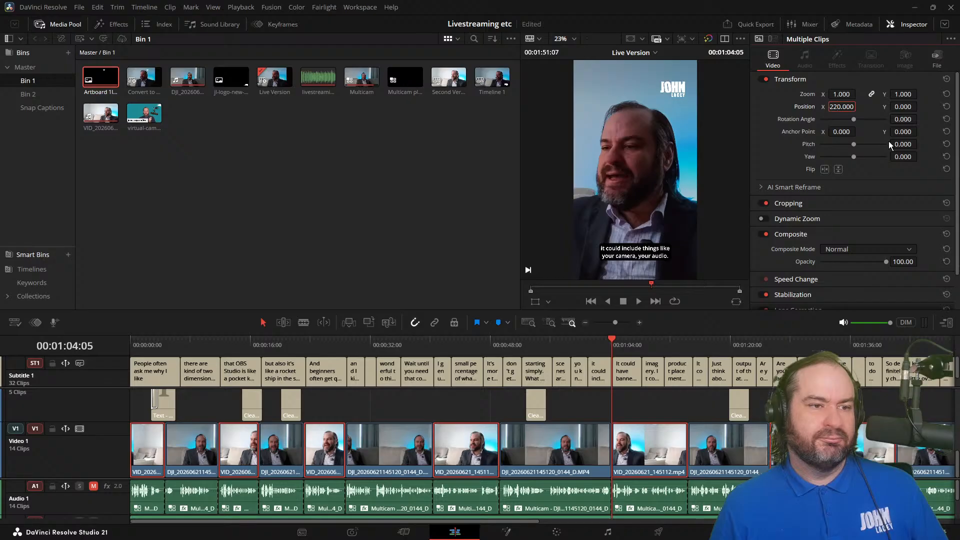
key("Down")
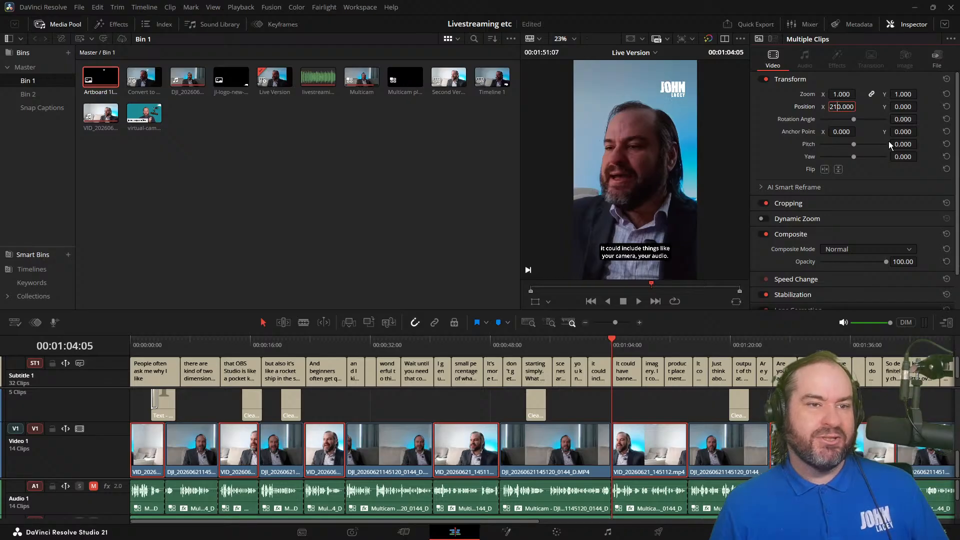
key("Down")
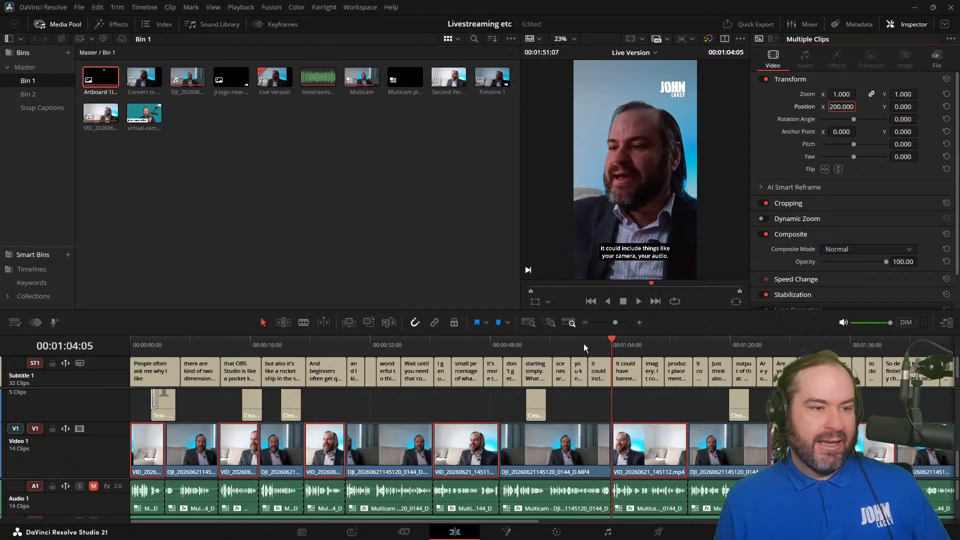
left_click_drag(584, 346, 619, 353)
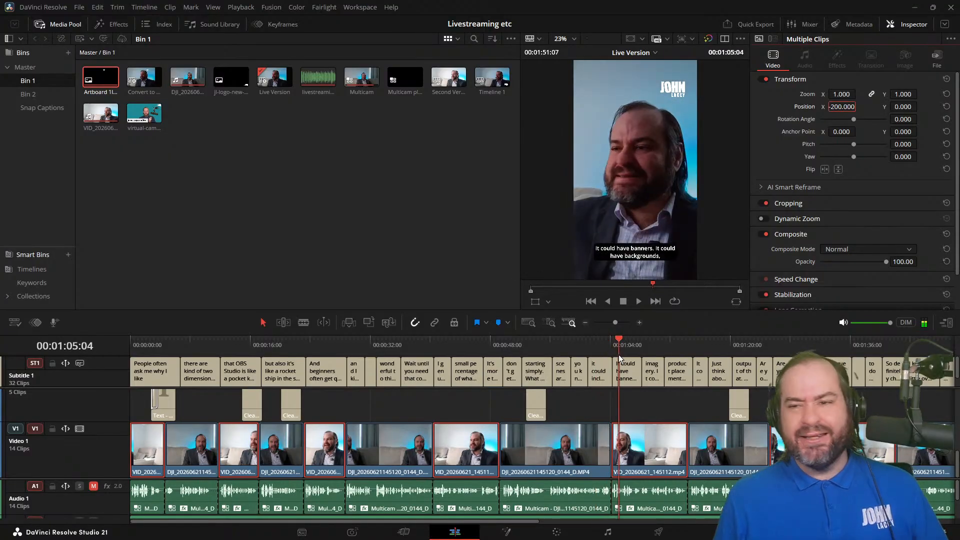
Step: Examine the opening shot's framing at the timeline's start and the commands available for the first Video 1 clip
left_click(463, 394)
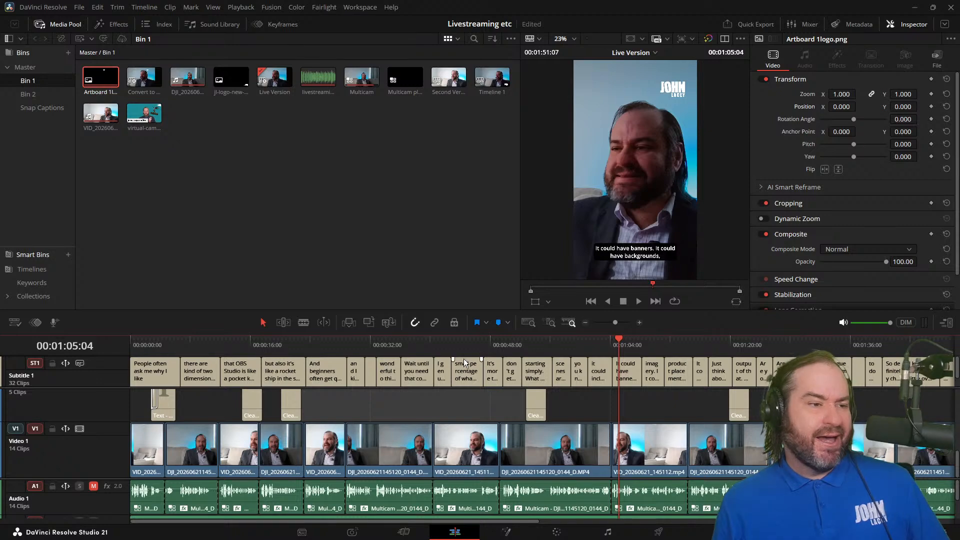
left_click_drag(463, 346, 101, 353)
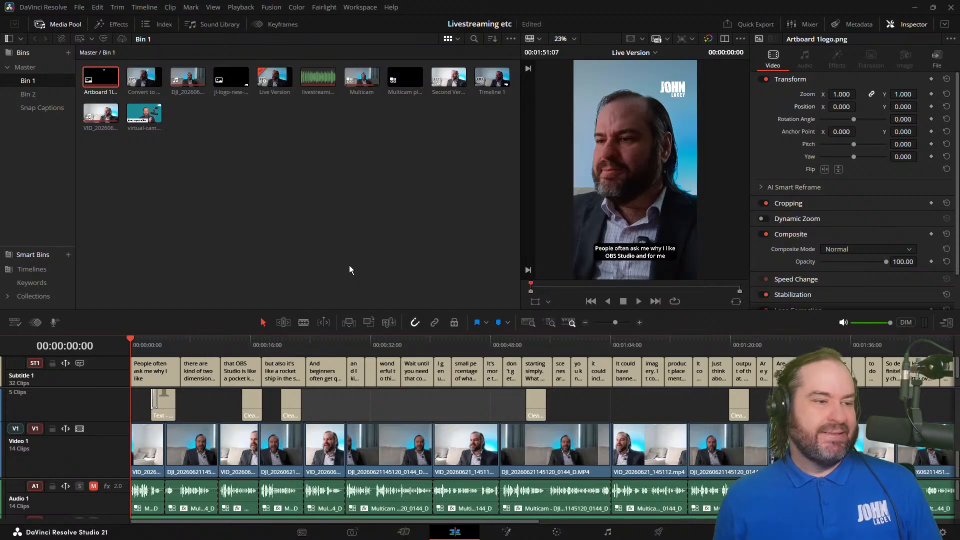
left_click(138, 464)
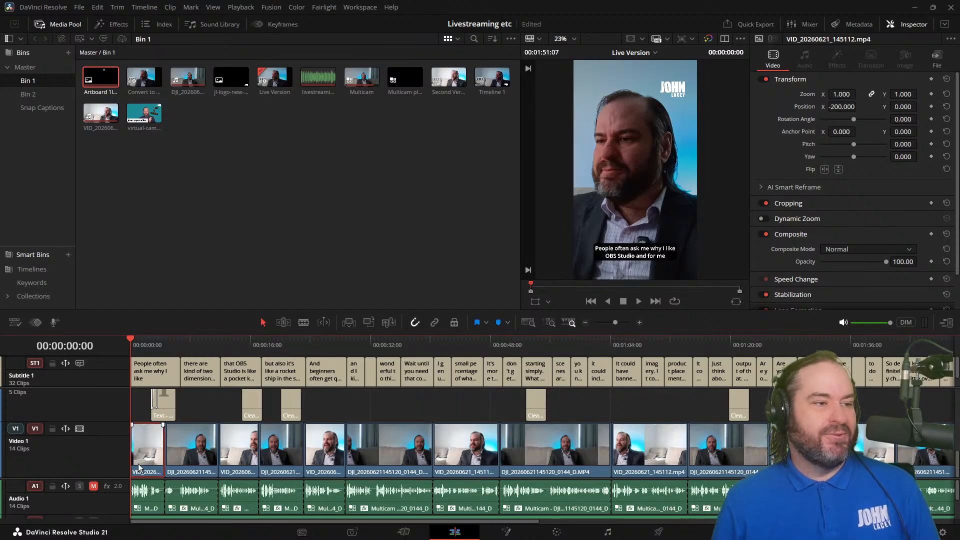
right_click(138, 463)
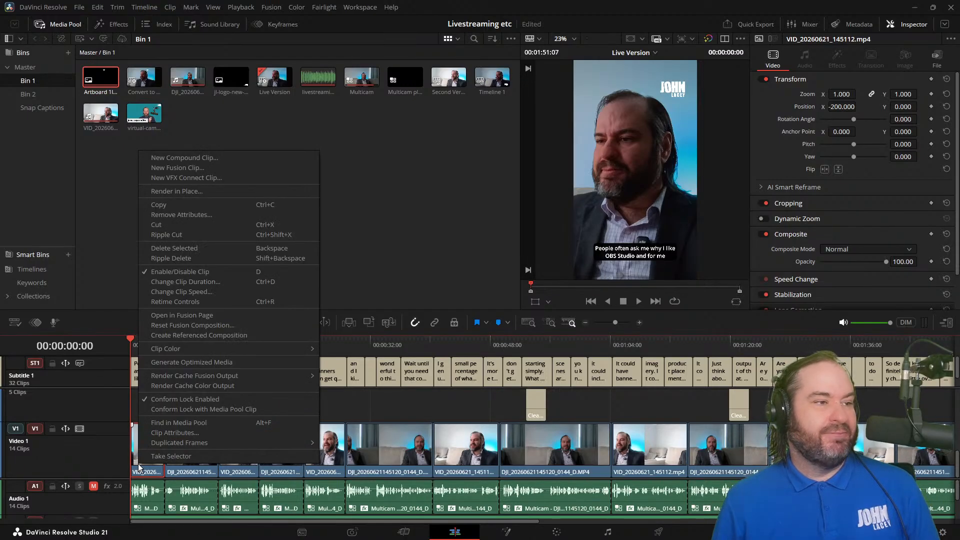
left_click(473, 206)
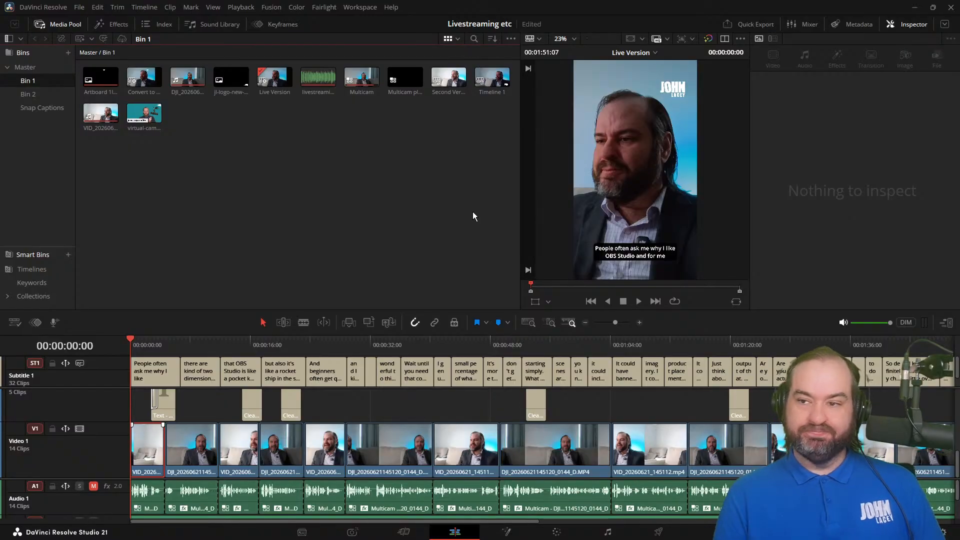
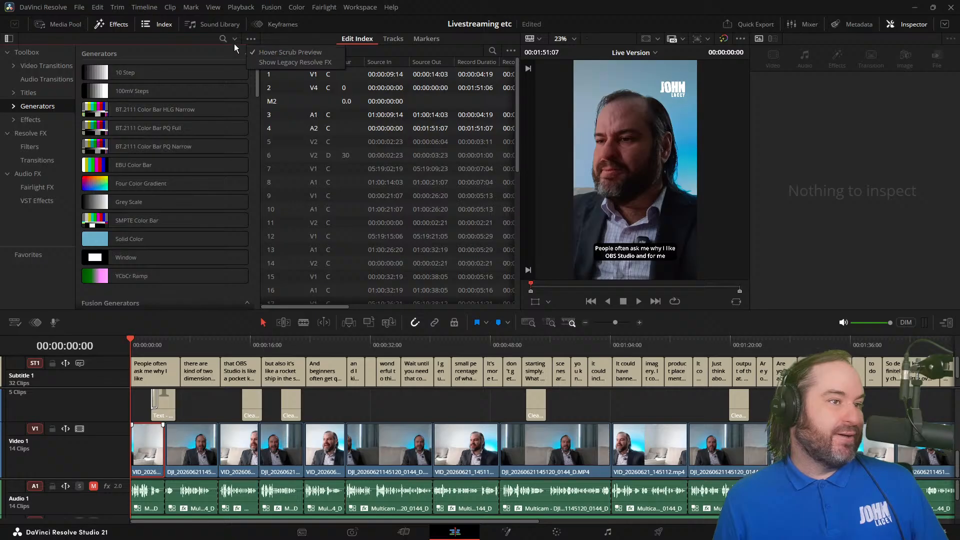
Step: Search the effects library for "capti" and "transc", and clear the search
left_click(235, 40)
left_click(242, 52)
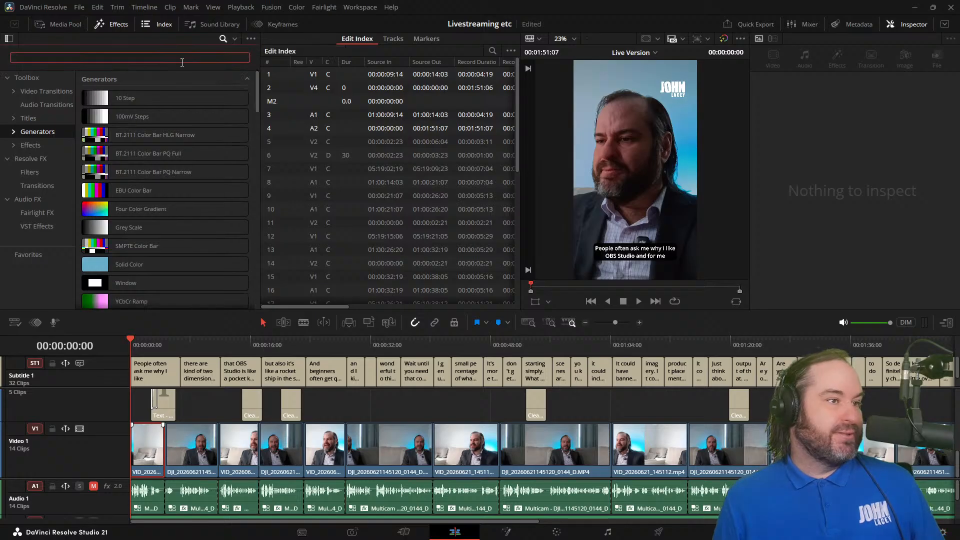
type("capti")
key("BackSpace")
key("BackSpace")
key("BackSpace")
key("BackSpace")
key("BackSpace")
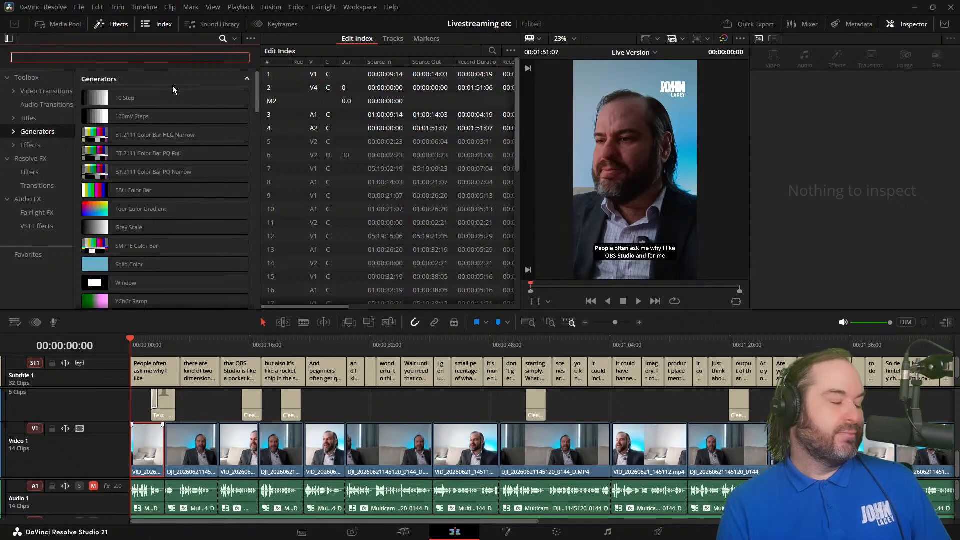
type("transc")
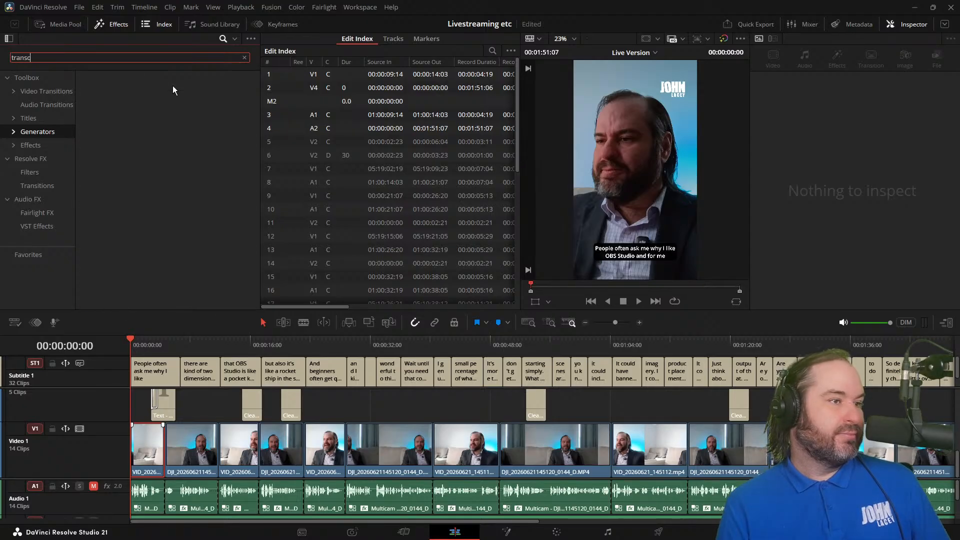
key("BackSpace")
key("BackSpace")
key("BackSpace")
key("BackSpace")
key("BackSpace")
key("BackSpace")
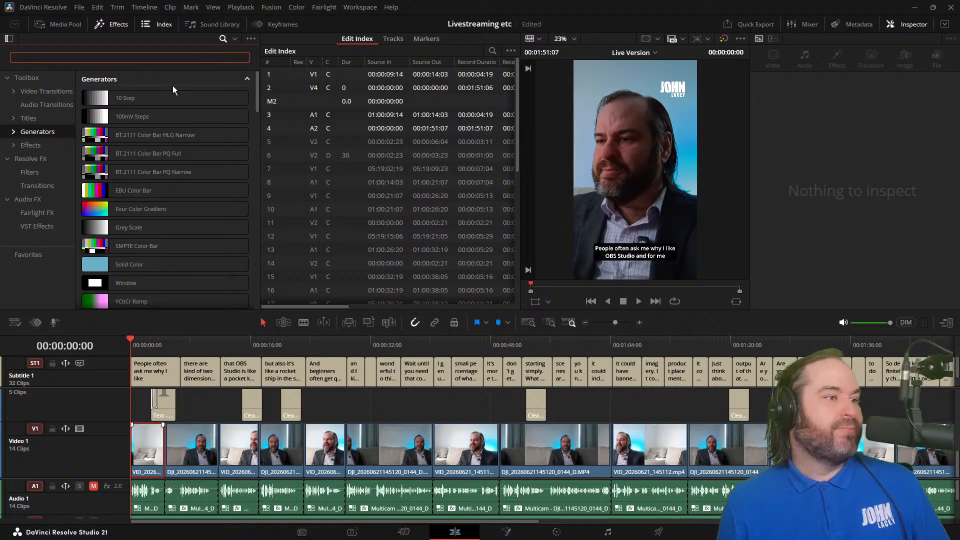
Step: Look through the Titles collection in the effects library for caption templates
left_click(13, 92)
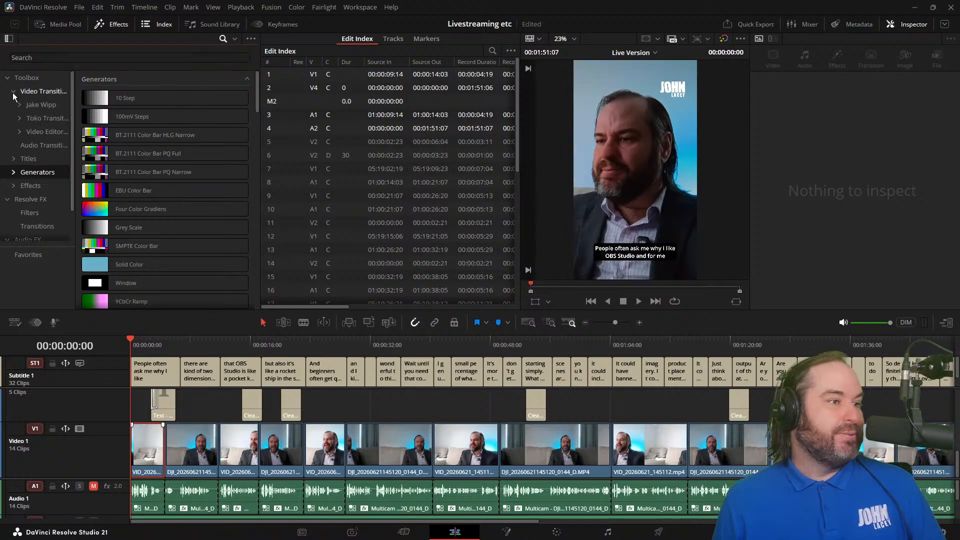
left_click(14, 162)
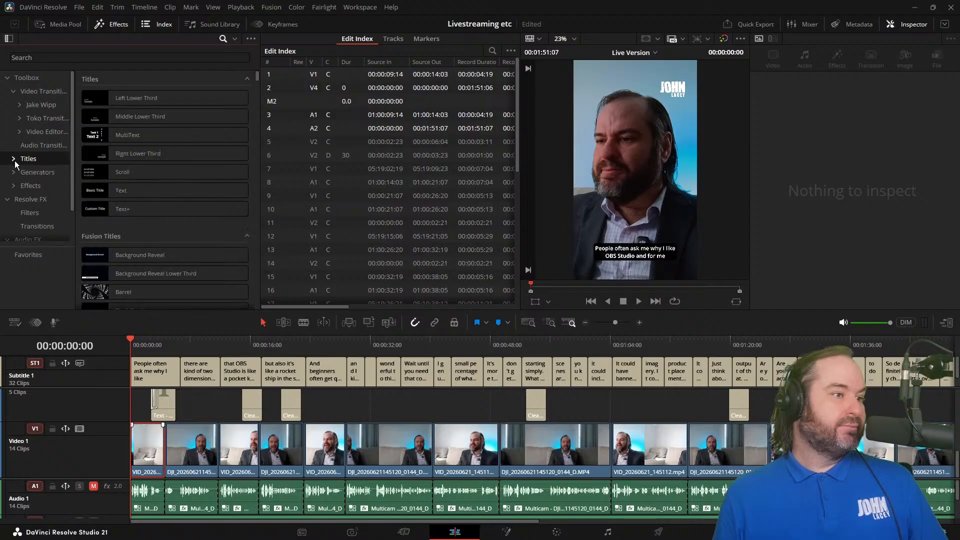
left_click(14, 159)
scroll(146, 182, "down", 10)
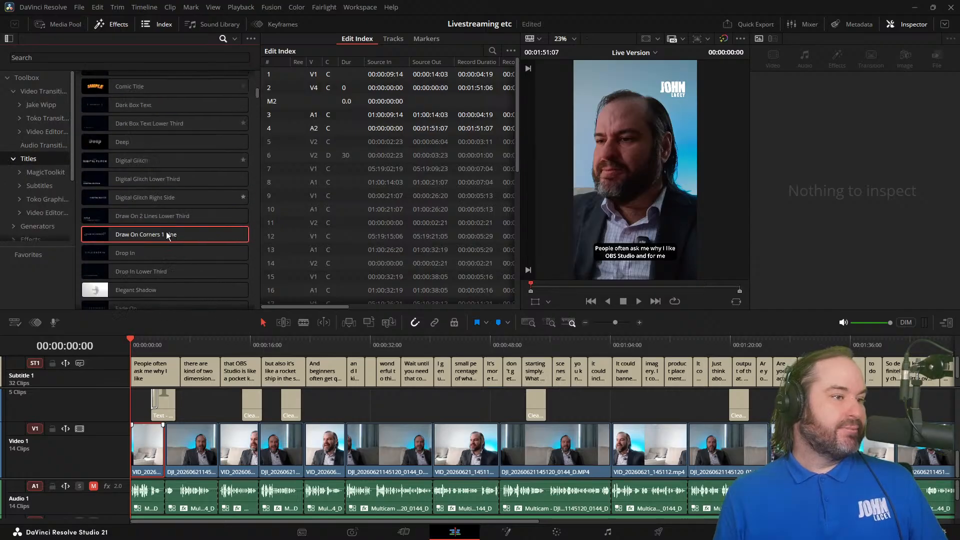
scroll(176, 245, "down", 10)
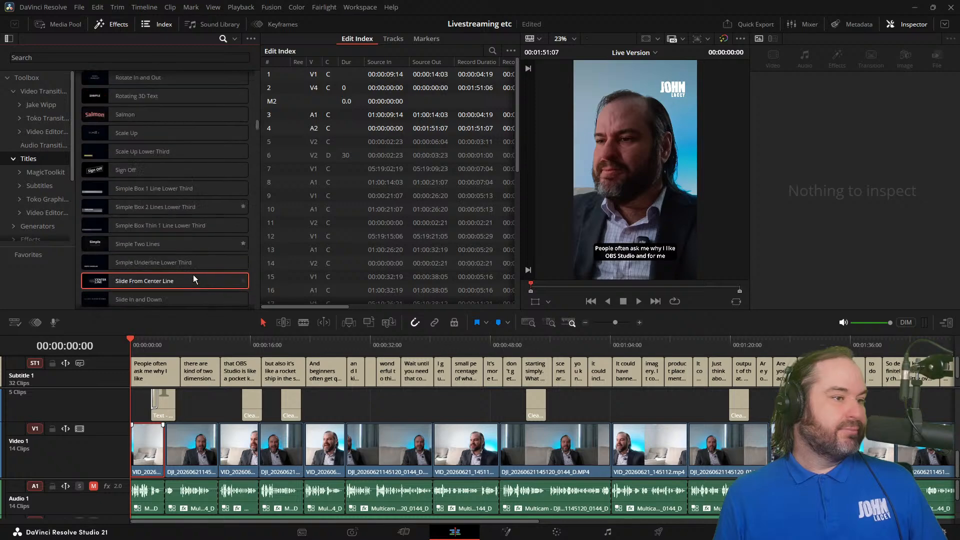
scroll(194, 276, "down", 10)
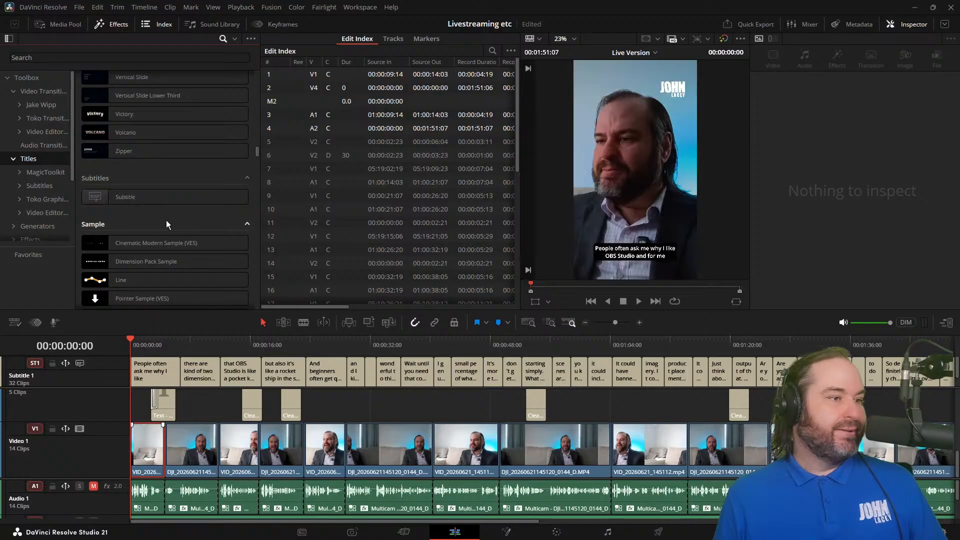
scroll(170, 225, "down", 3)
scroll(206, 255, "down", 15)
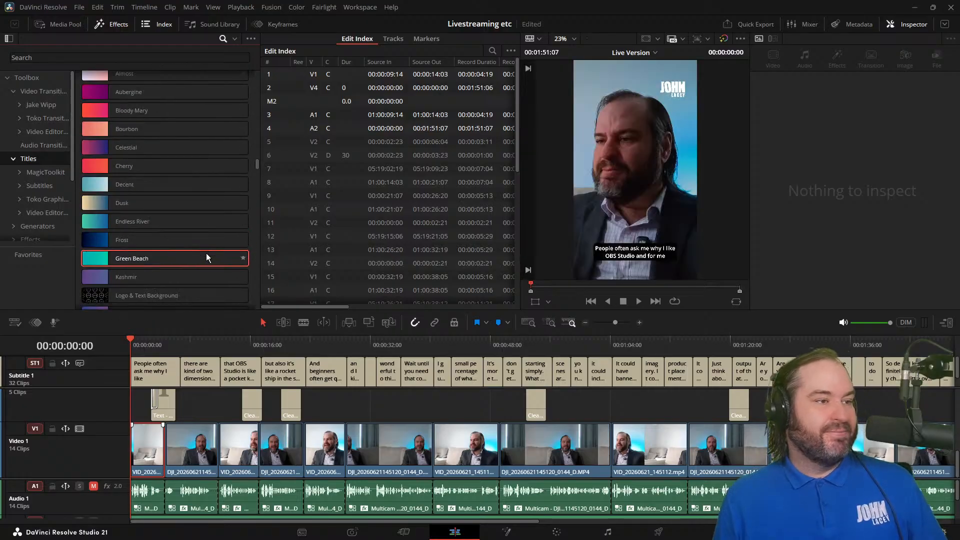
scroll(206, 253, "down", 3)
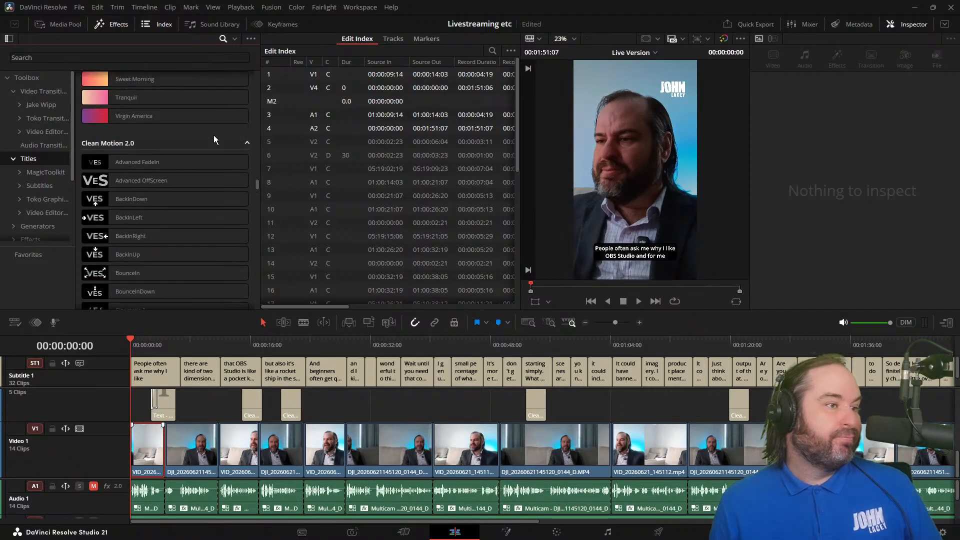
Step: Examine the animated and static caption templates in the Subtitles category of Titles
left_click(30, 185)
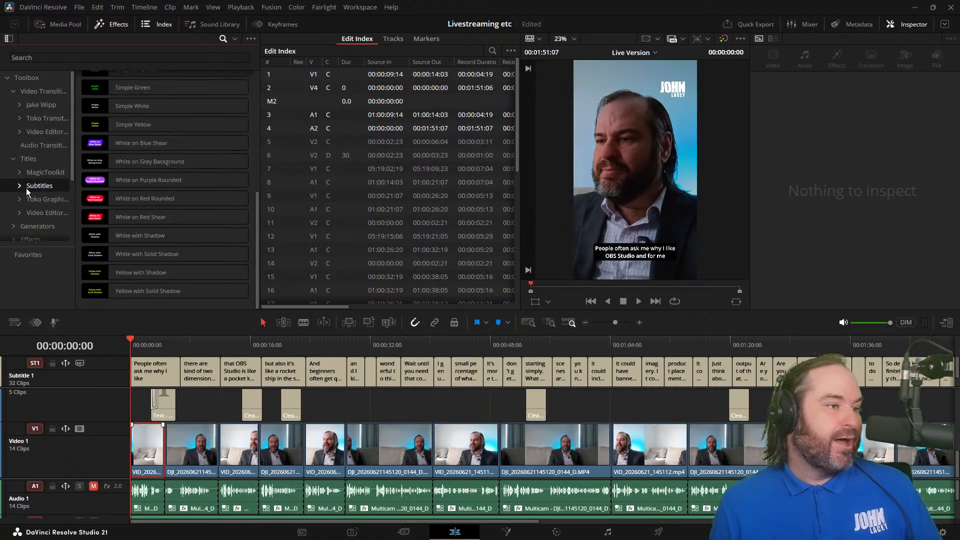
scroll(212, 153, "up", 6)
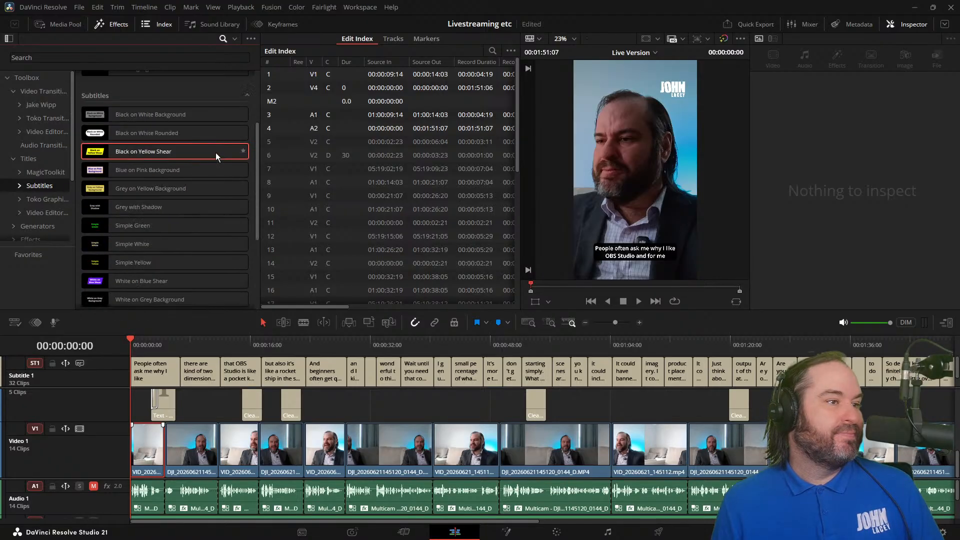
scroll(215, 154, "down", 3)
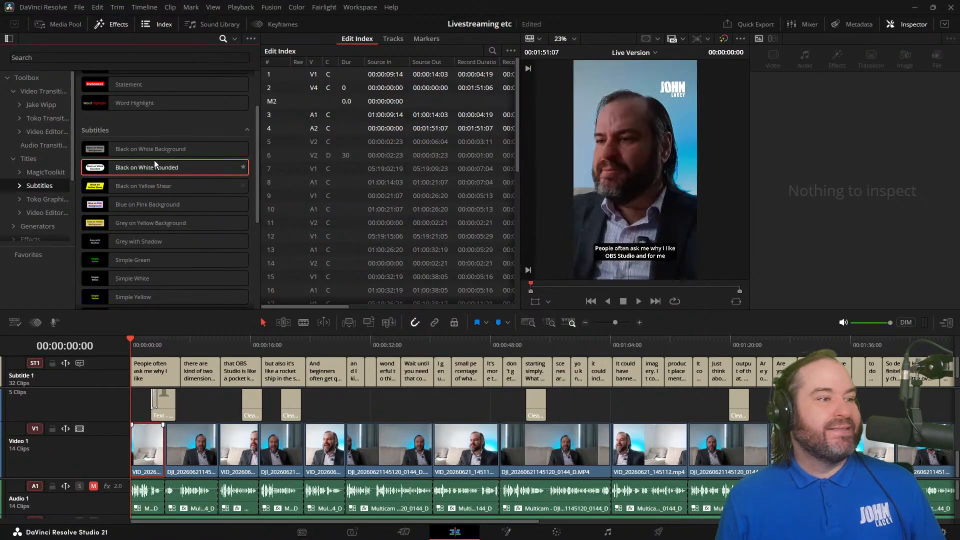
scroll(179, 250, "down", 3)
scroll(179, 250, "down", 5)
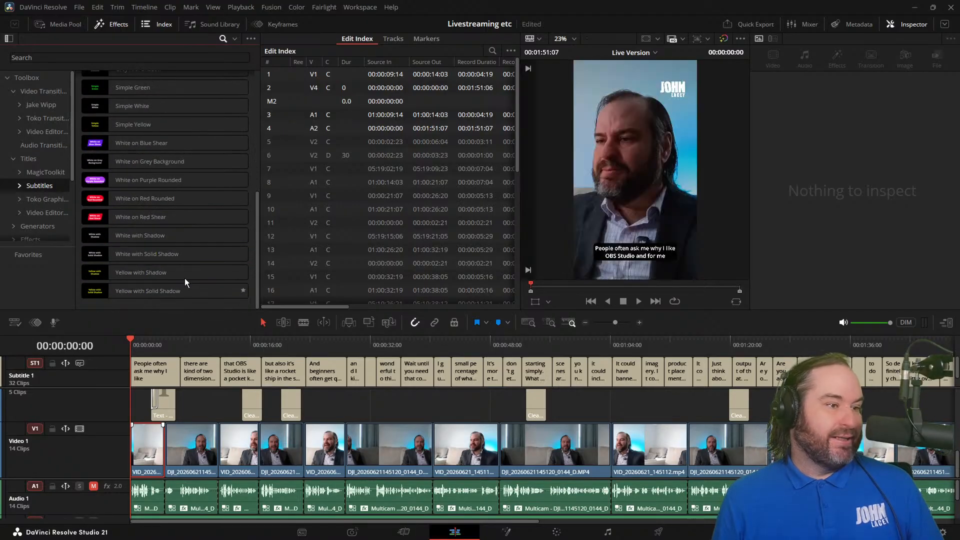
scroll(163, 226, "up", 8)
scroll(164, 226, "up", 3)
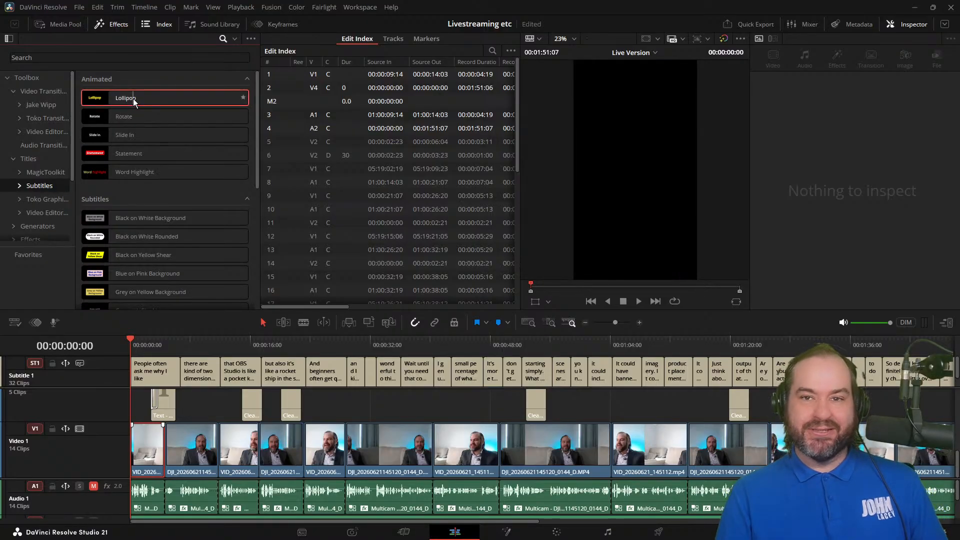
Step: Apply the animated Lollipop template to the Subtitle 1 track and play the opening two seconds
left_click_drag(133, 98, 166, 97)
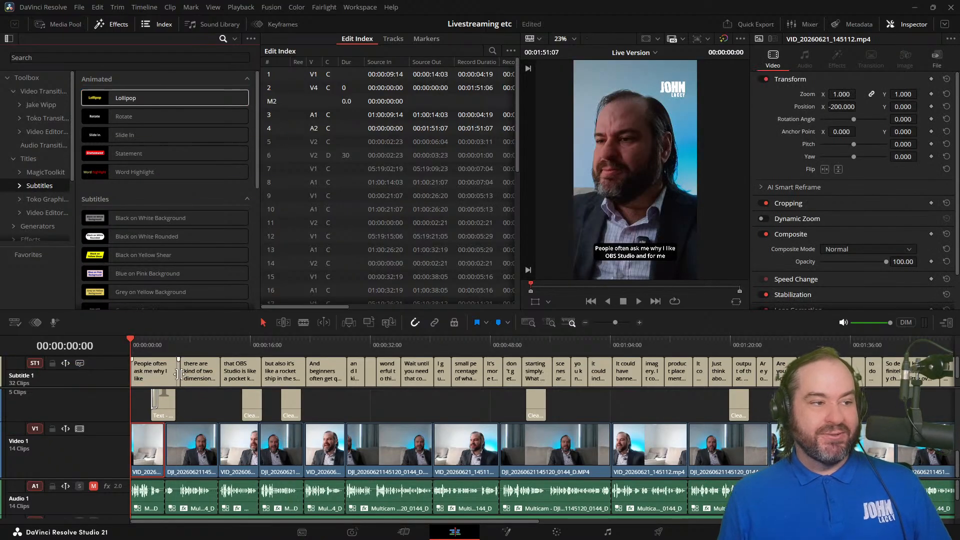
left_click(171, 98)
left_click_drag(171, 98, 116, 373)
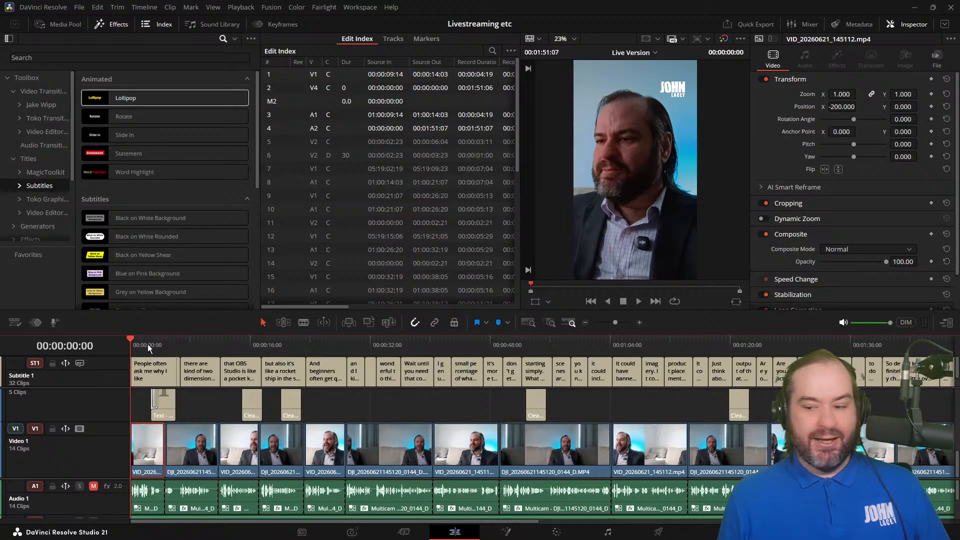
key("space")
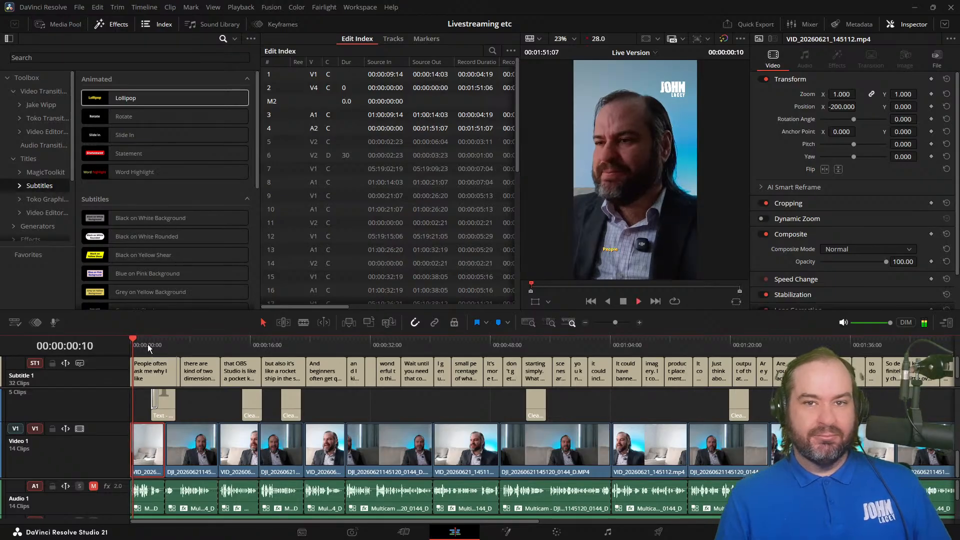
key("space")
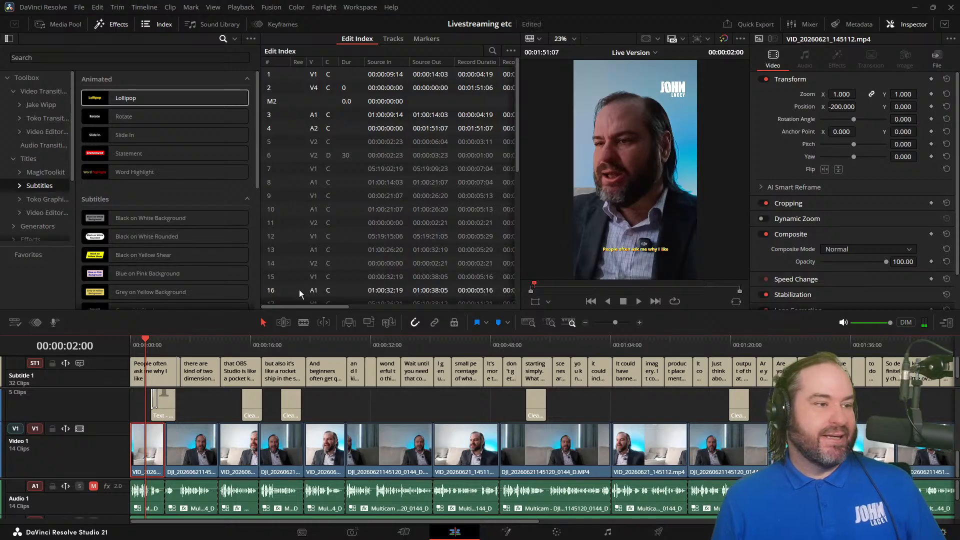
Step: Examine the Lollipop effect's track-level settings for Subtitle 1, including animation speed, position, font, colour, size and outline
left_click(110, 386)
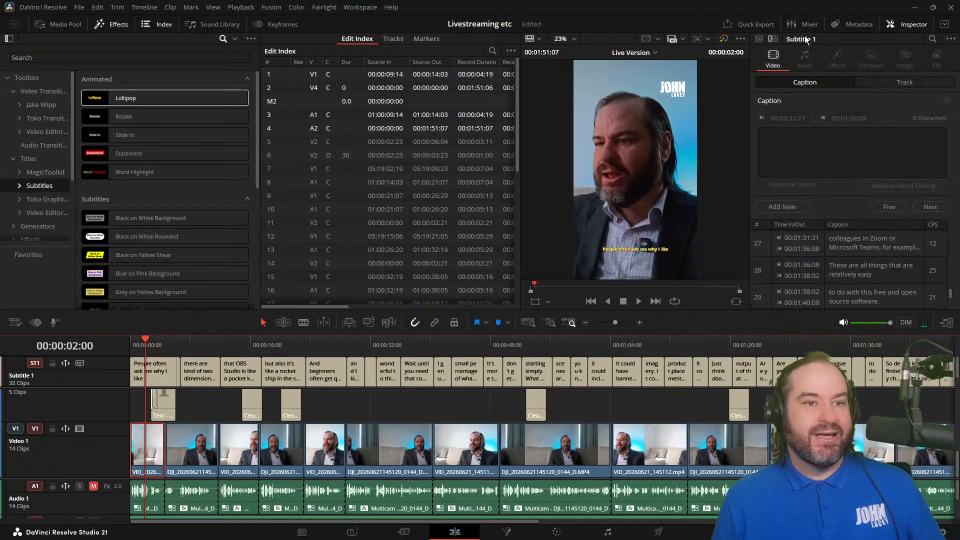
left_click(928, 81)
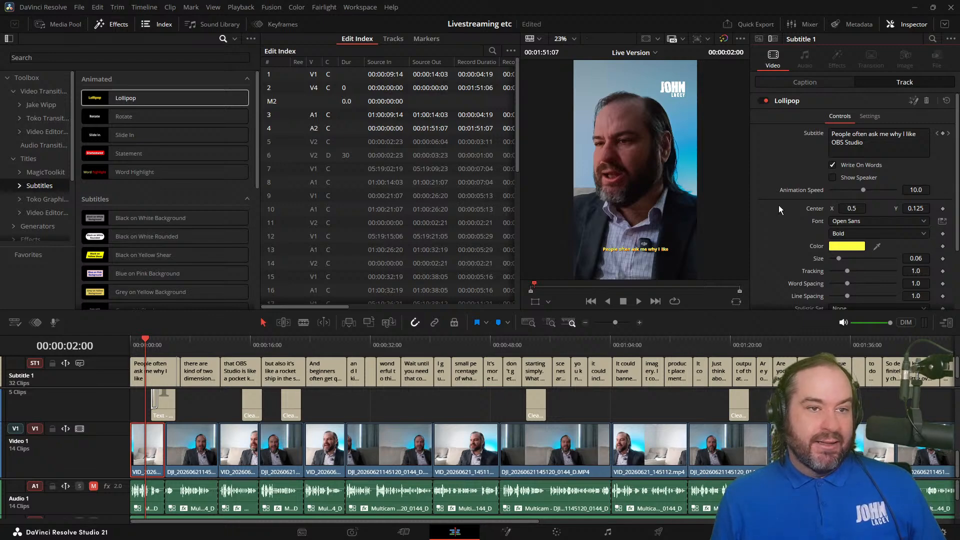
scroll(790, 124, "down", 5)
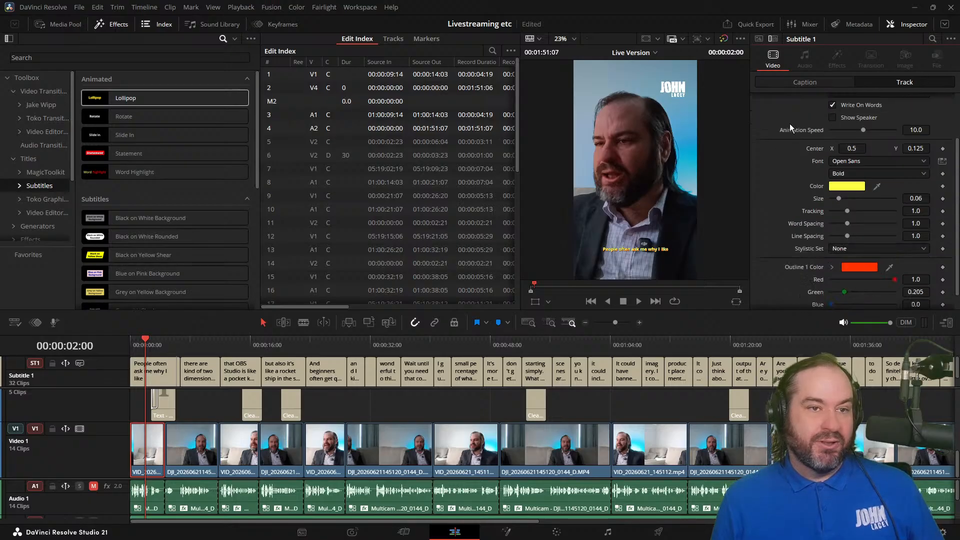
scroll(802, 148, "up", 5)
left_click(870, 116)
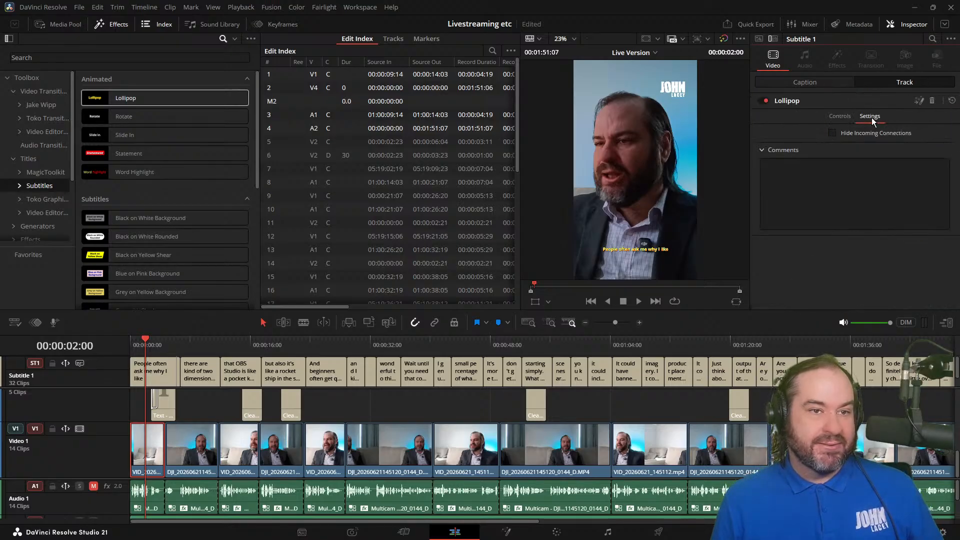
left_click(842, 117)
scroll(773, 220, "down", 2)
scroll(773, 226, "down", 1)
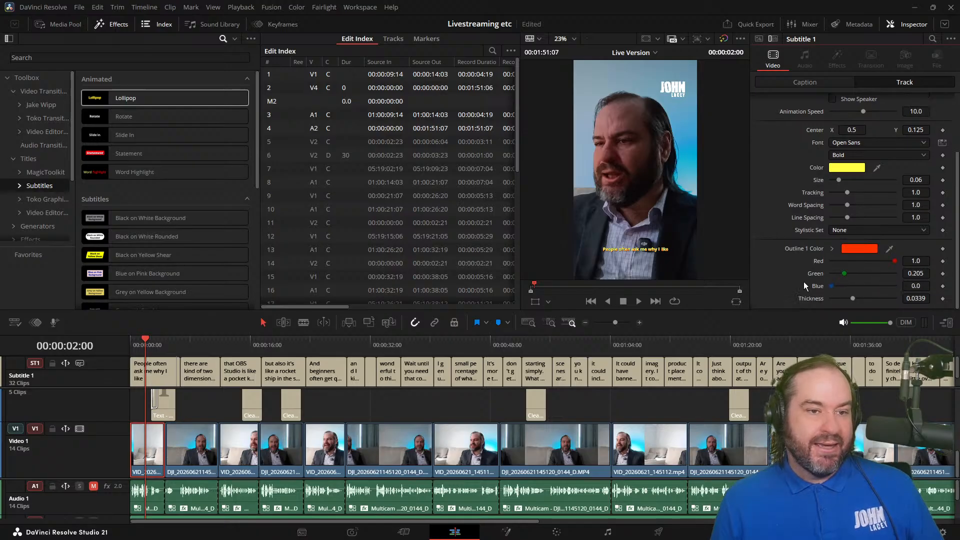
scroll(783, 273, "up", 2)
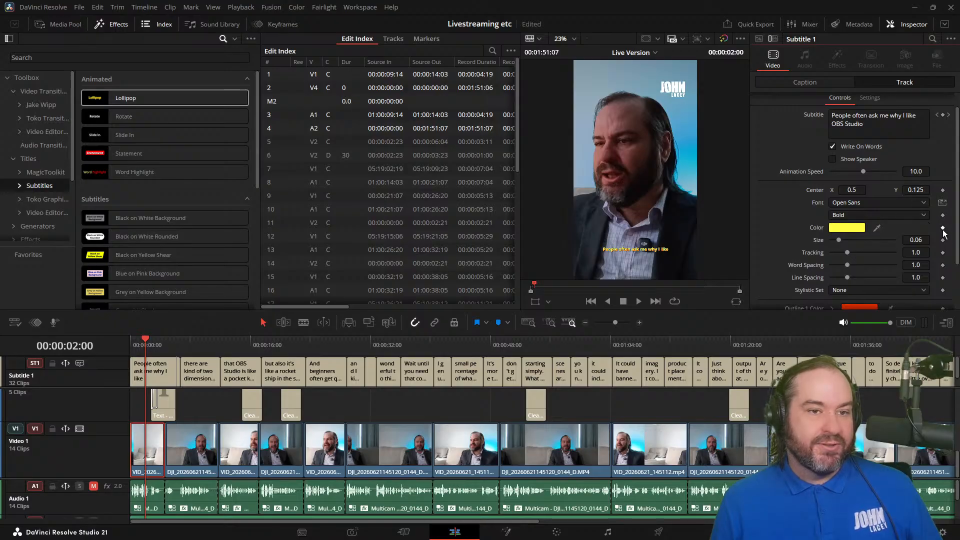
scroll(860, 263, "down", 1)
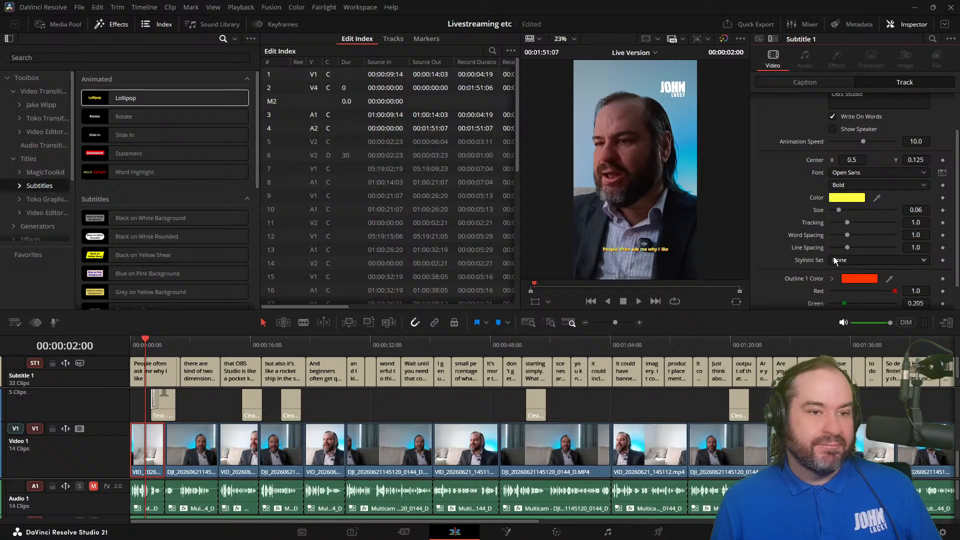
scroll(784, 273, "down", 1)
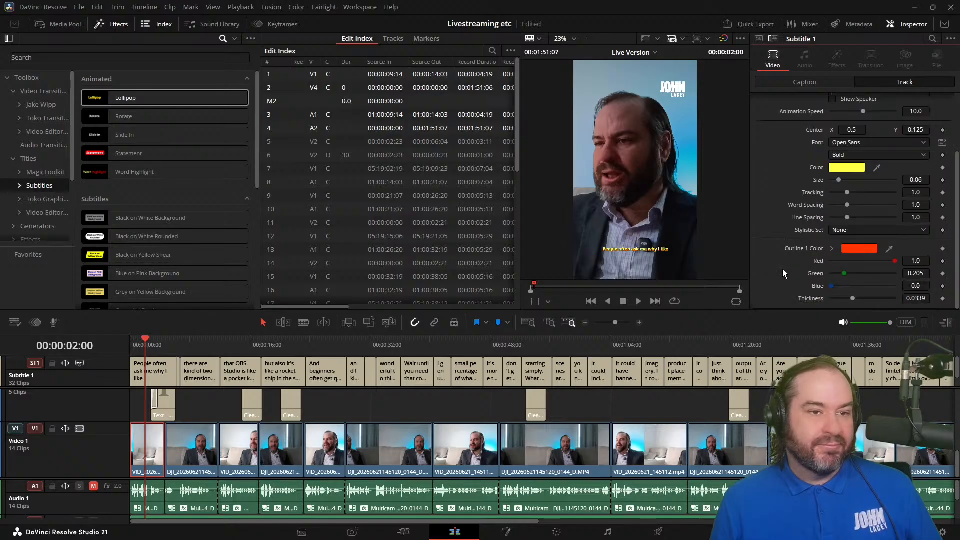
scroll(799, 280, "up", 2)
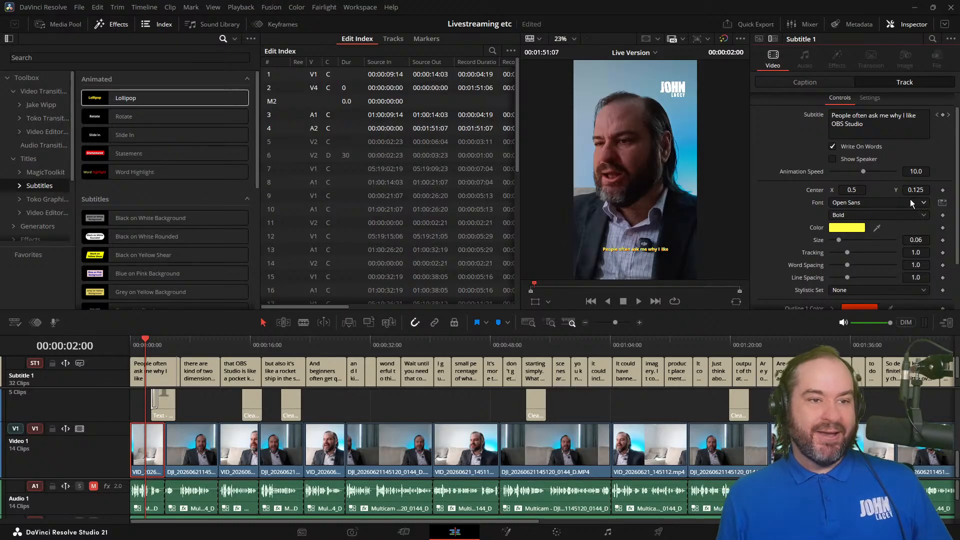
scroll(797, 172, "up", 1)
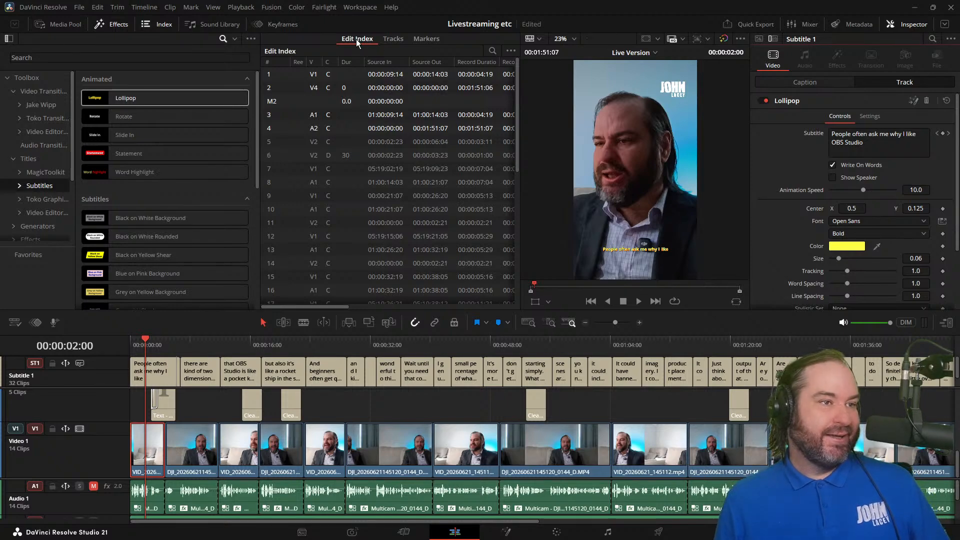
Step: Close the effects library and review the animated captions against the titles near the opening and around 0:15
left_click(116, 23)
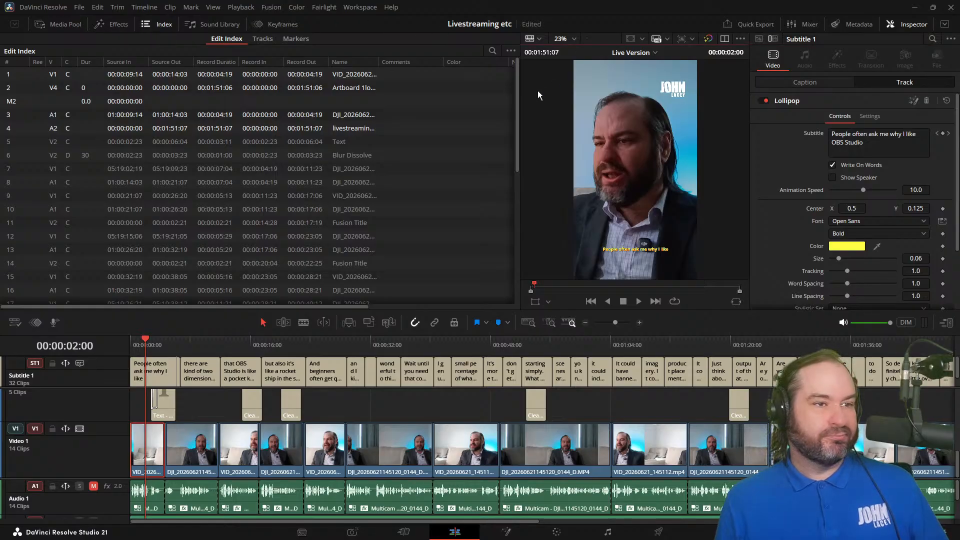
key("space")
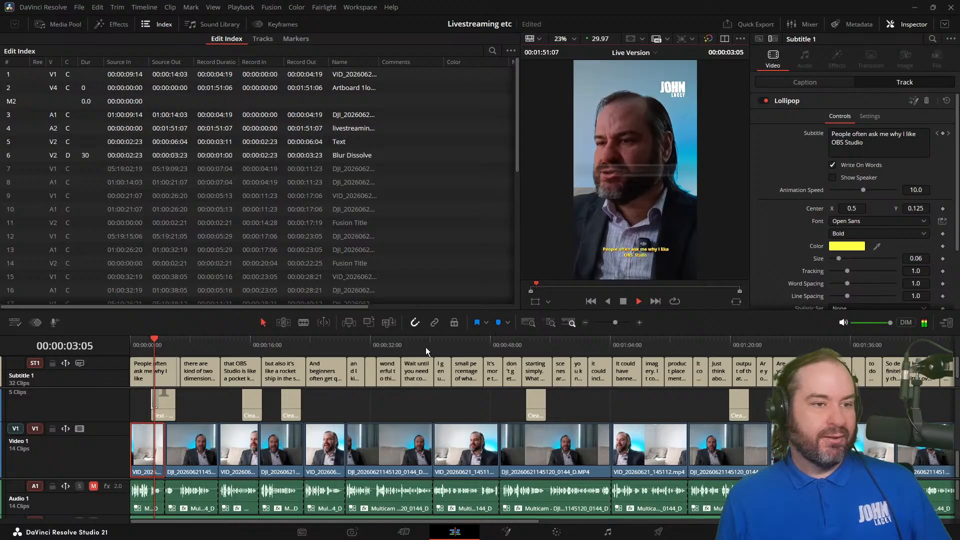
key("space")
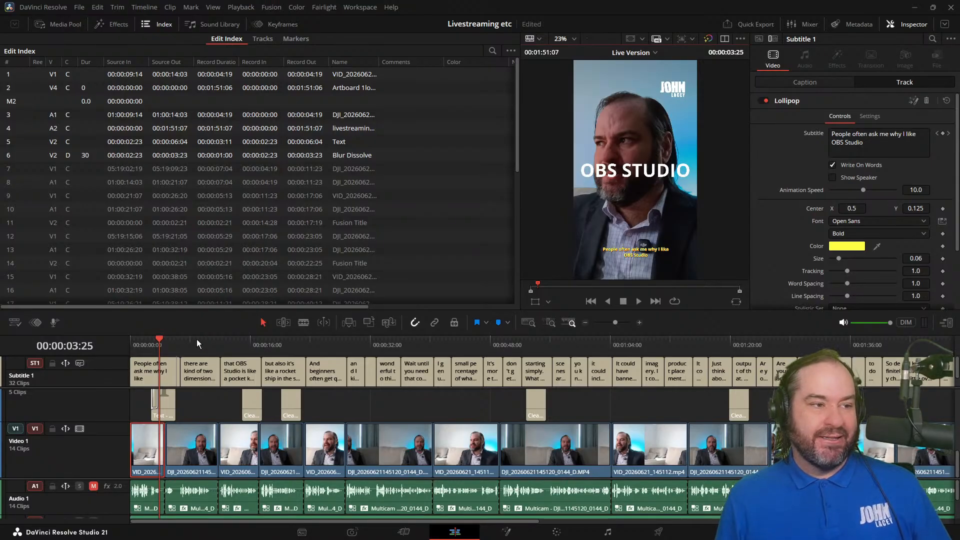
left_click_drag(196, 339, 242, 342)
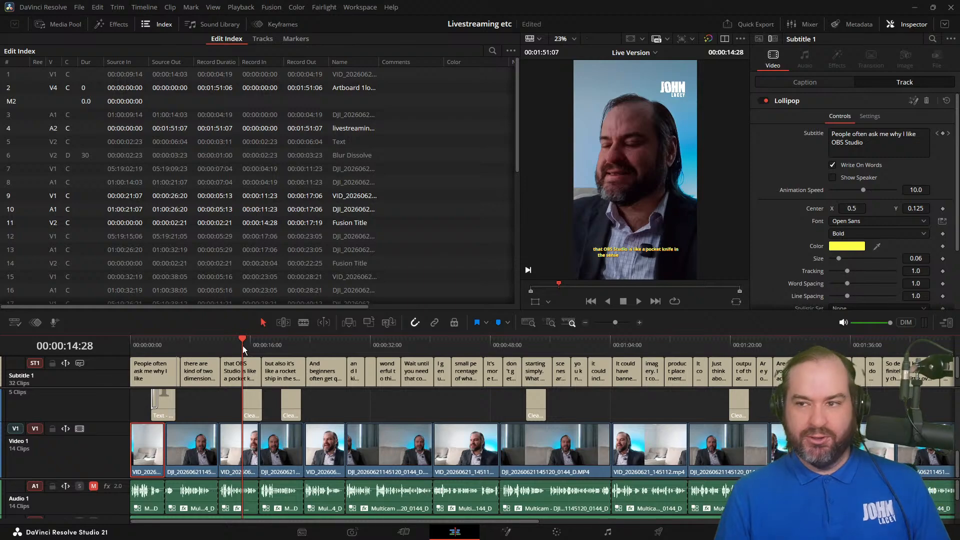
mouse_move(256, 347)
left_mouse_down()
mouse_move(309, 347)
mouse_move(251, 349)
left_mouse_up()
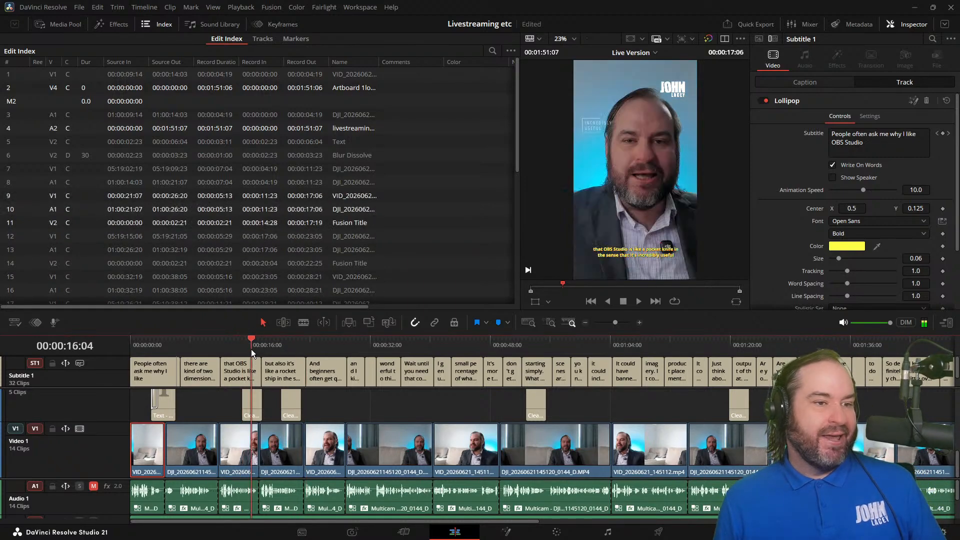
Step: Compare the captions with the Lollipop effect disabled and enabled, and remove the effect from the Subtitle 1 track
right_click(71, 381)
left_click(71, 382)
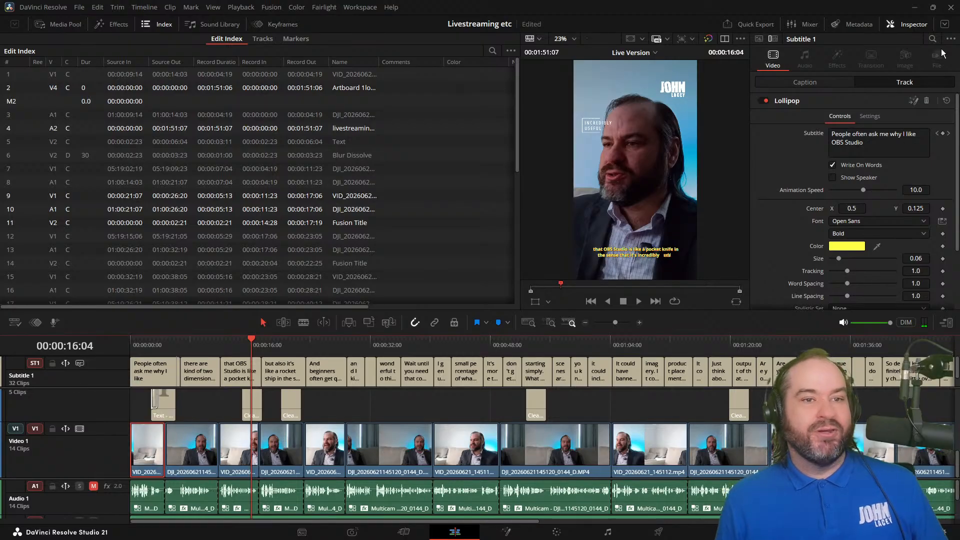
left_click(761, 100)
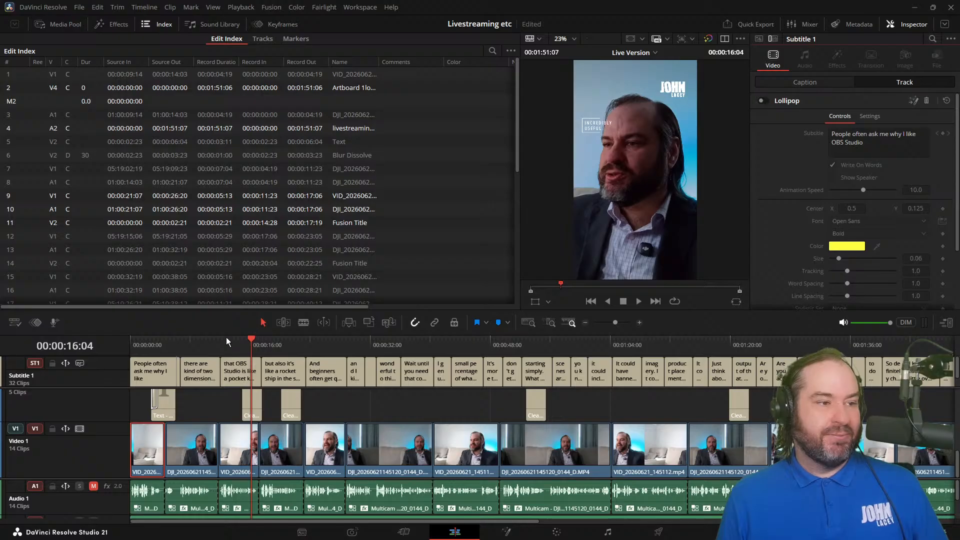
mouse_move(227, 341)
left_mouse_down()
mouse_move(263, 341)
mouse_move(244, 341)
left_mouse_up()
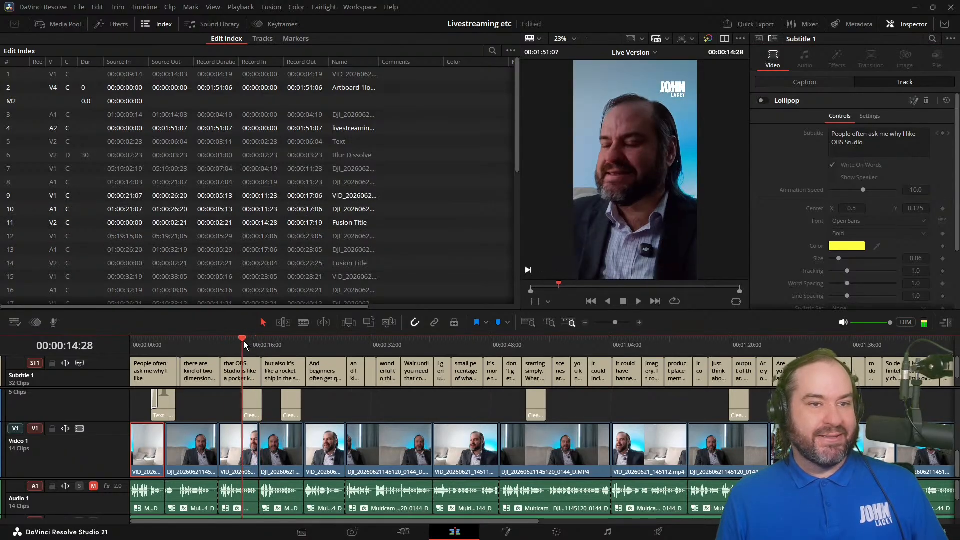
left_click(763, 103)
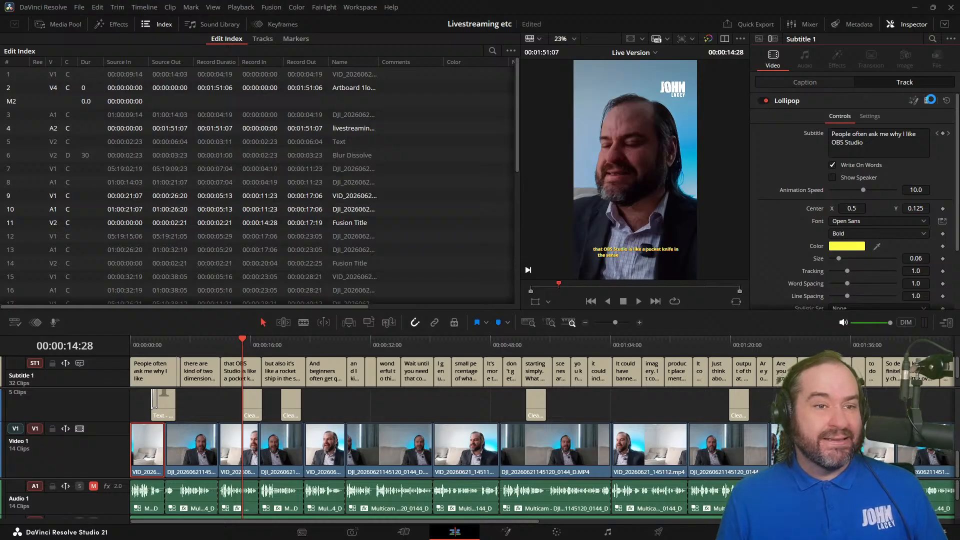
left_click(930, 100)
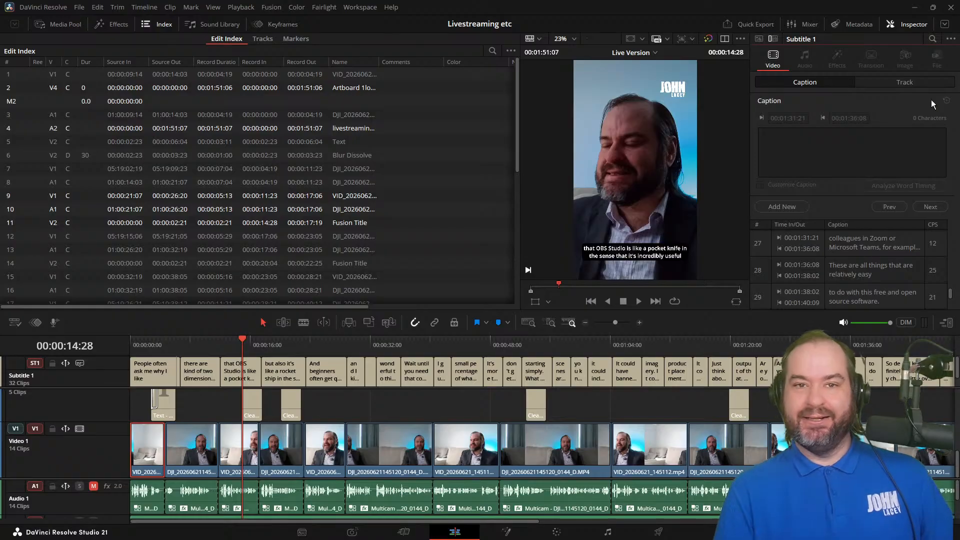
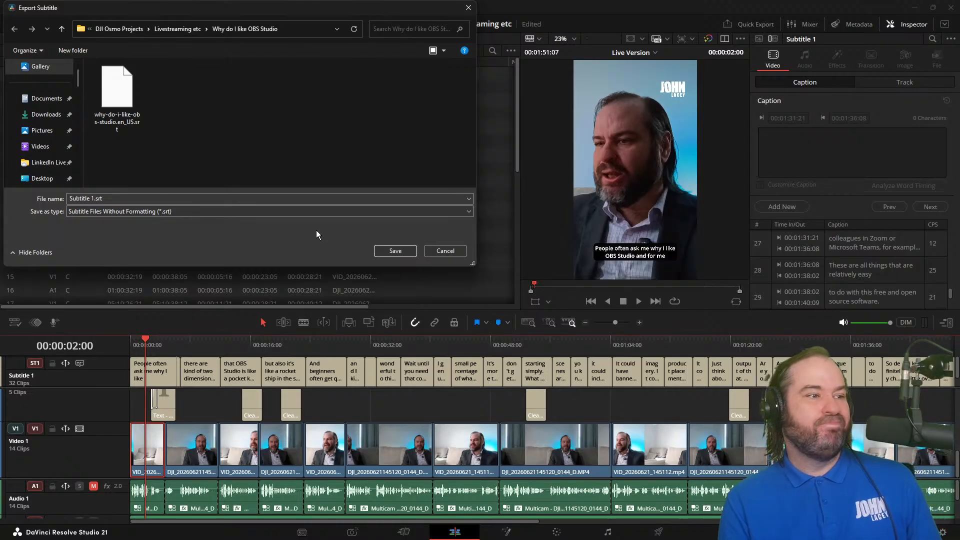
left_click(318, 213)
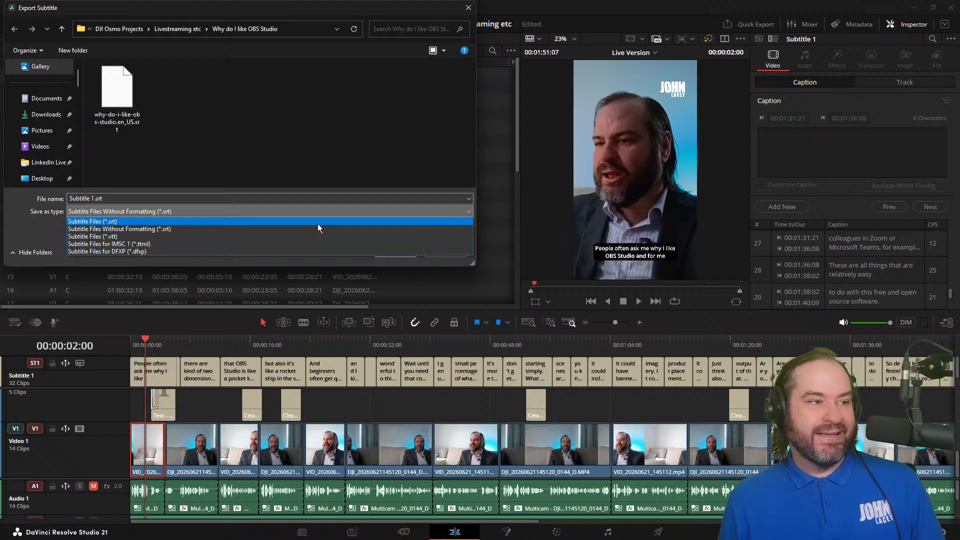
left_click(317, 222)
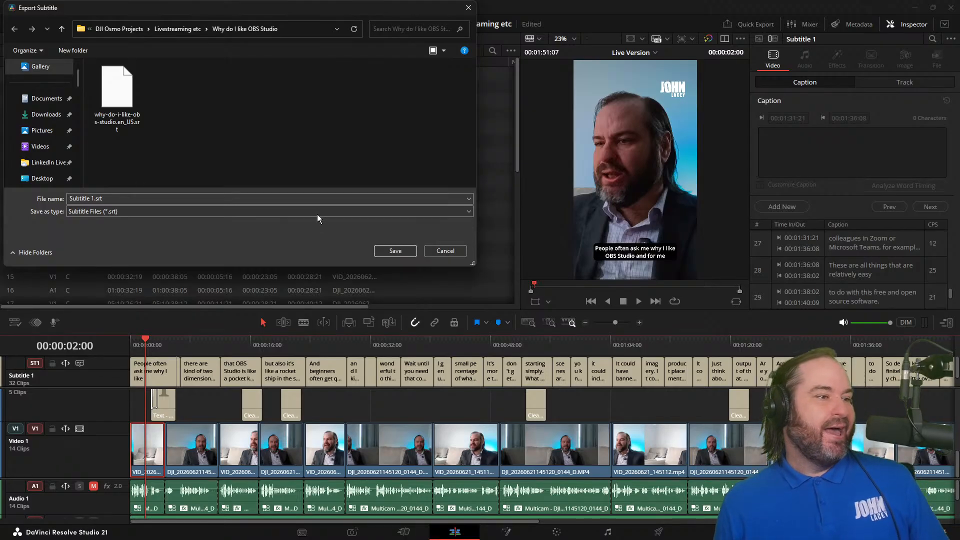
left_click(317, 212)
left_click(316, 211)
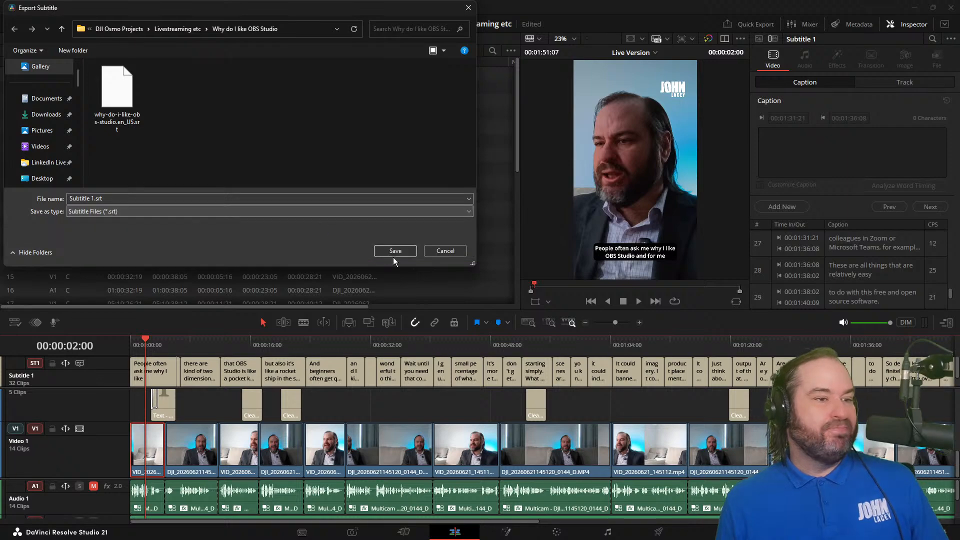
left_click(457, 250)
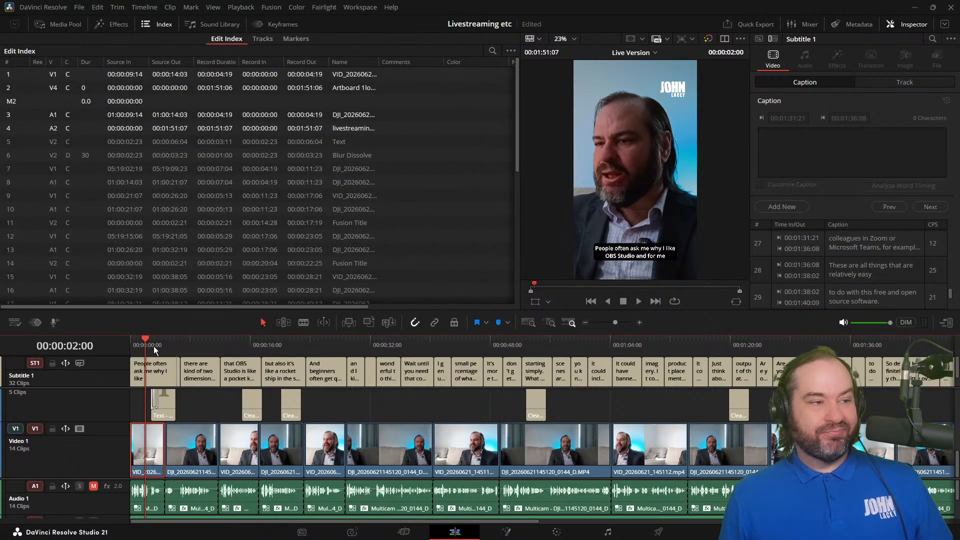
Step: Set up Create Subtitles from Audio for the timeline with English as the language
left_click_drag(146, 347, 127, 347)
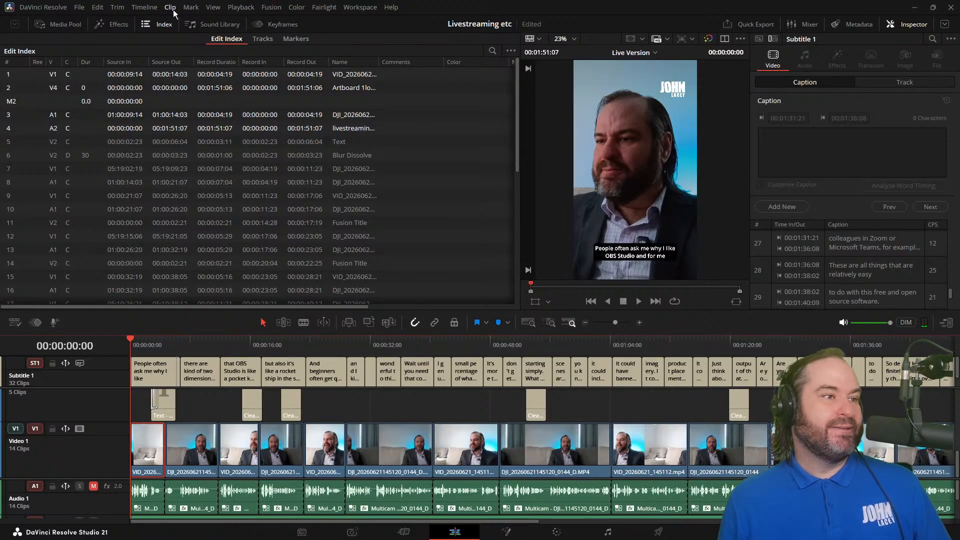
left_click(144, 7)
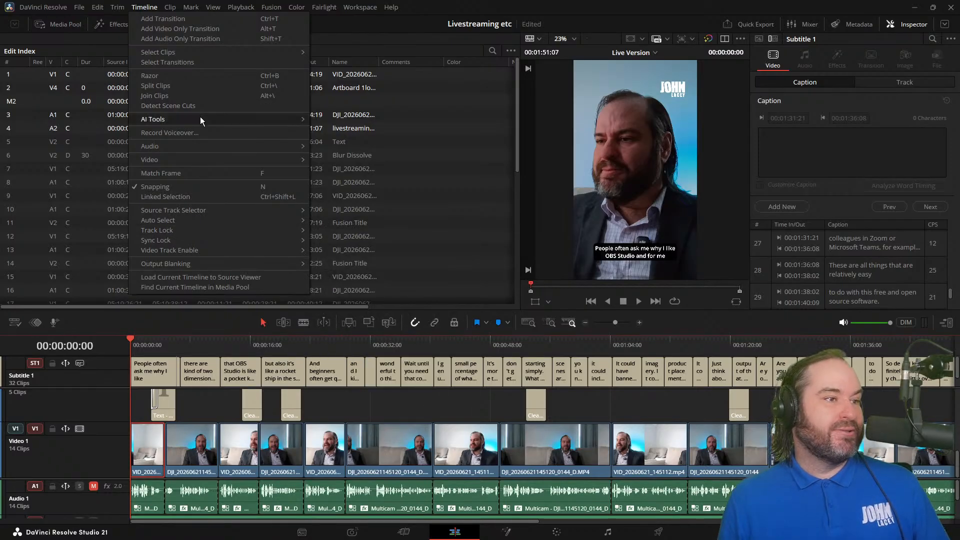
mouse_move(200, 118)
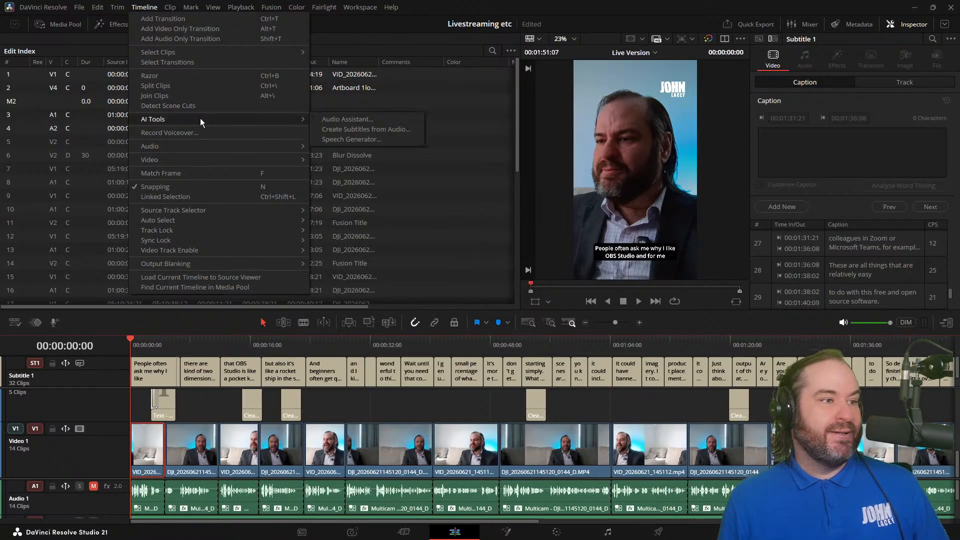
left_click(374, 131)
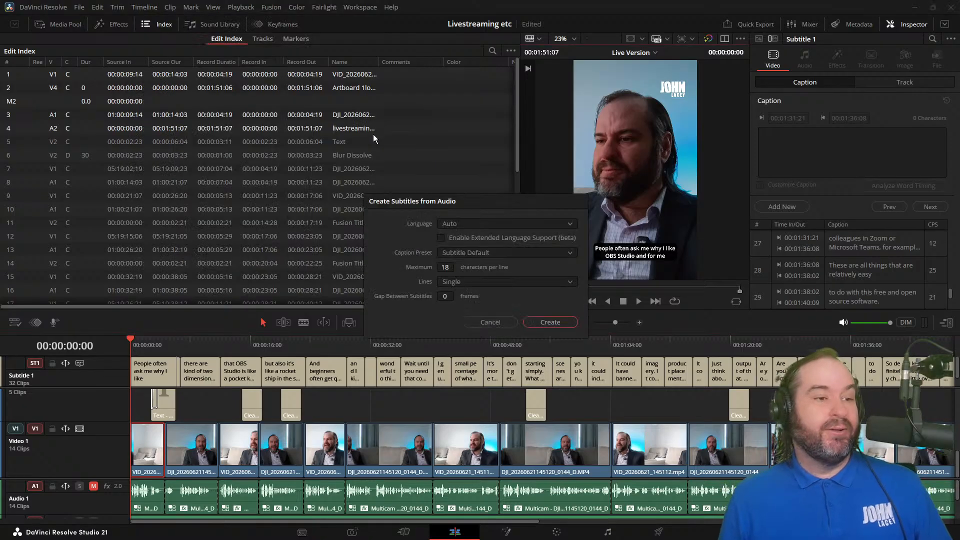
left_click(497, 223)
left_click(499, 268)
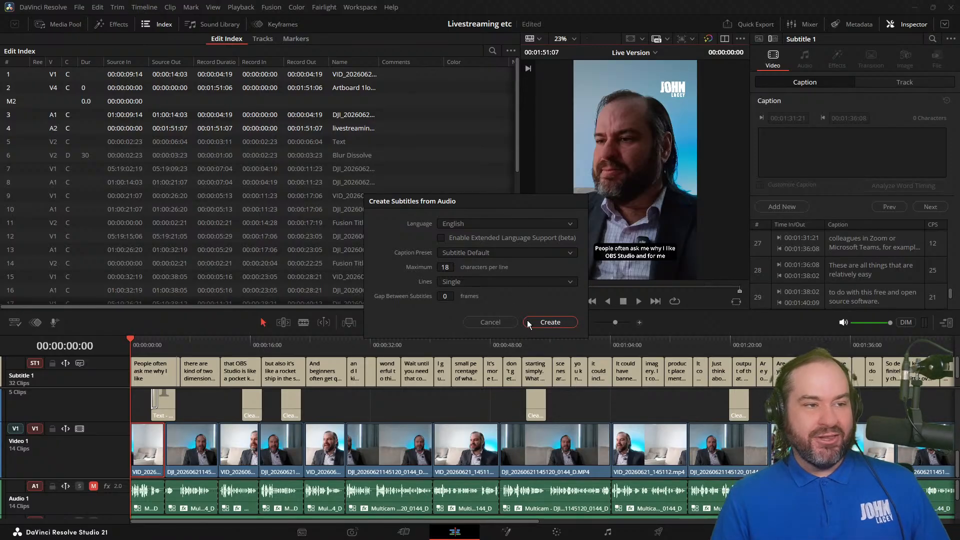
left_click(529, 222)
left_click(529, 220)
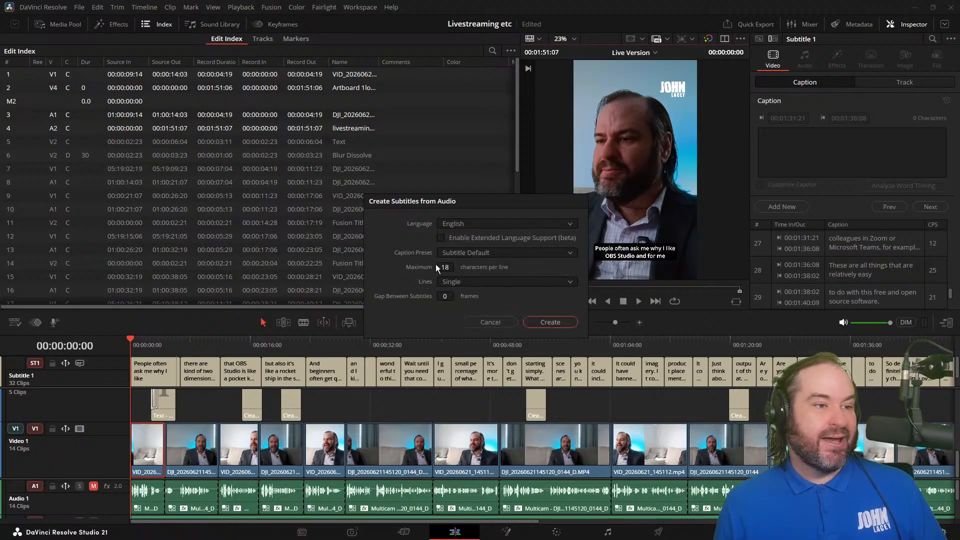
Step: Generate single-line subtitles with the Subtitle Default preset and a maximum of 18 characters per line
left_click(474, 282)
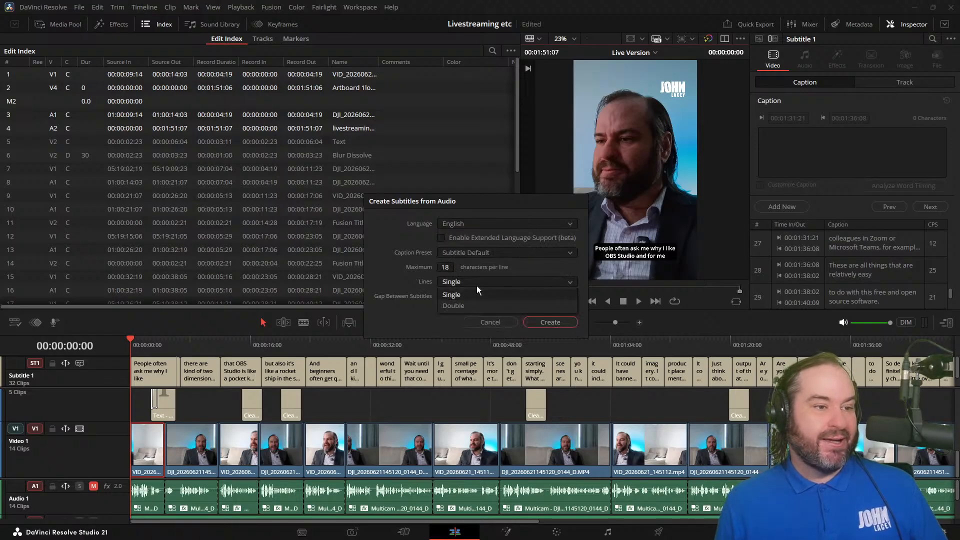
left_click(477, 294)
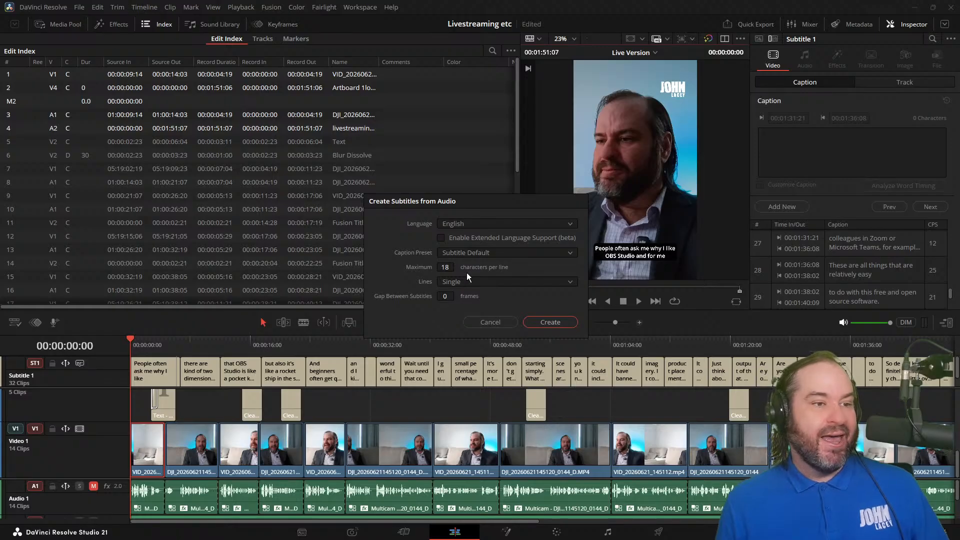
left_click(486, 252)
left_click(486, 252)
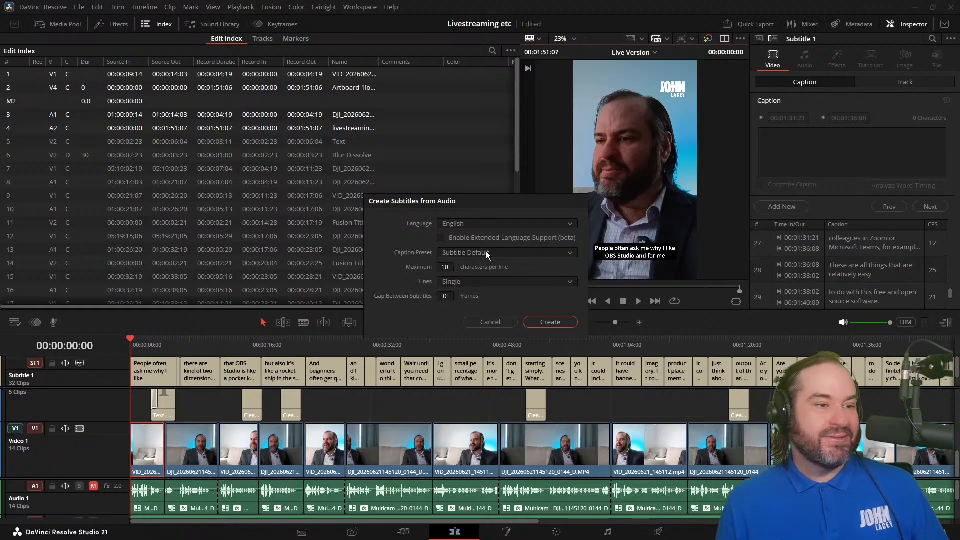
left_click(445, 267)
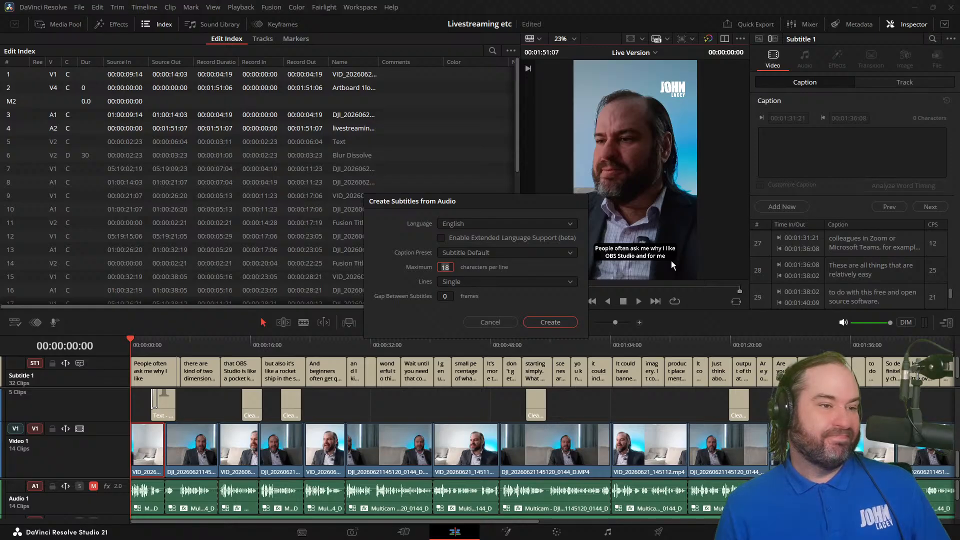
type("9")
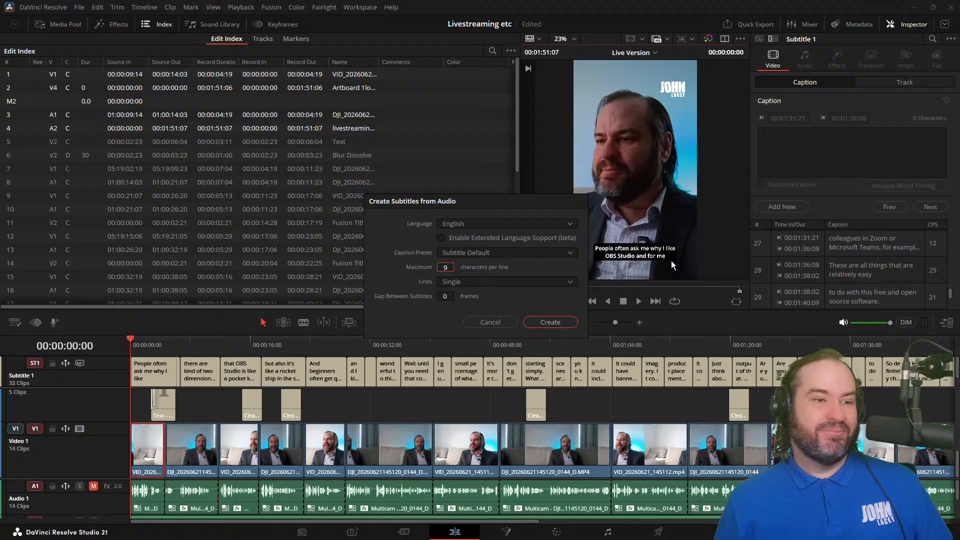
key("Return")
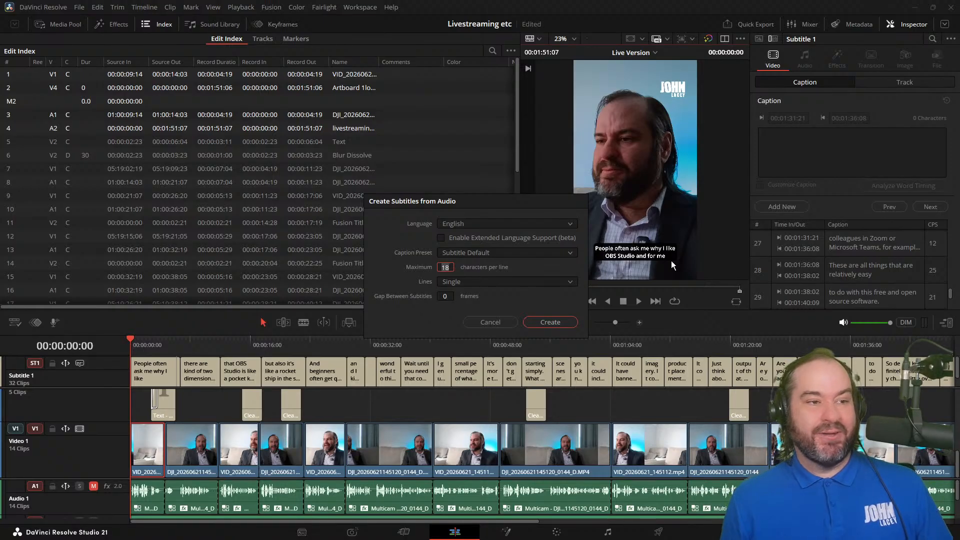
left_click(543, 322)
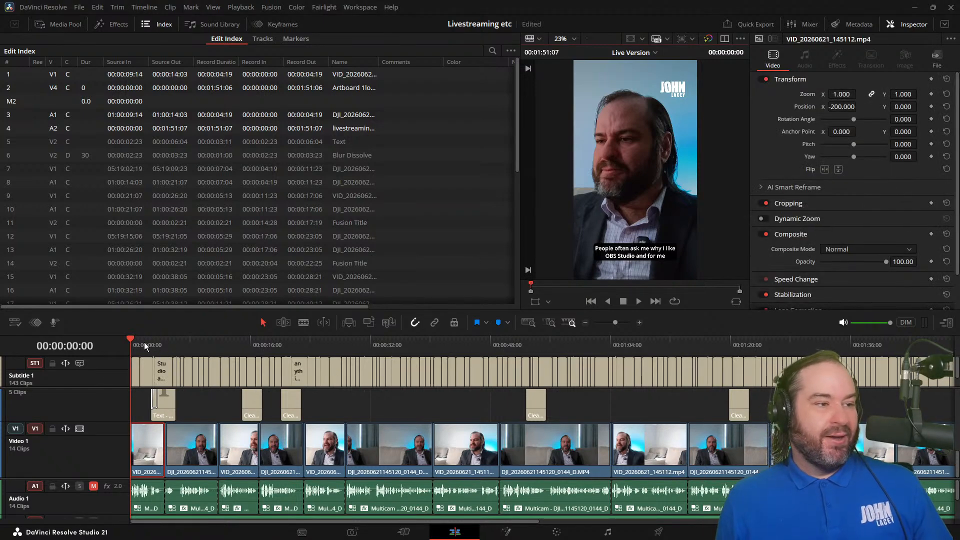
Step: Review the newly generated short captions at the opening and around 0:08, along with the track layout
mouse_move(146, 342)
left_mouse_down()
mouse_move(196, 344)
mouse_move(133, 349)
left_mouse_up()
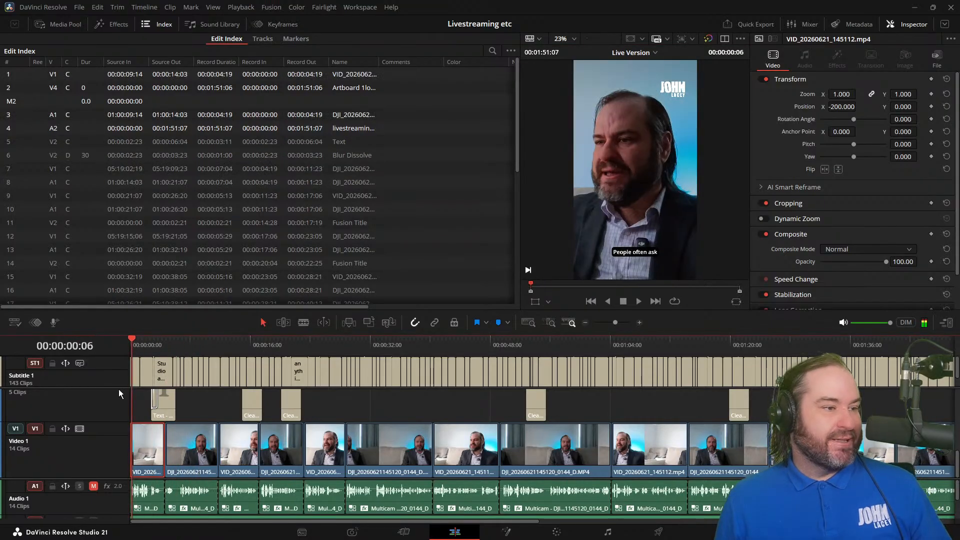
scroll(97, 412, "up", 3)
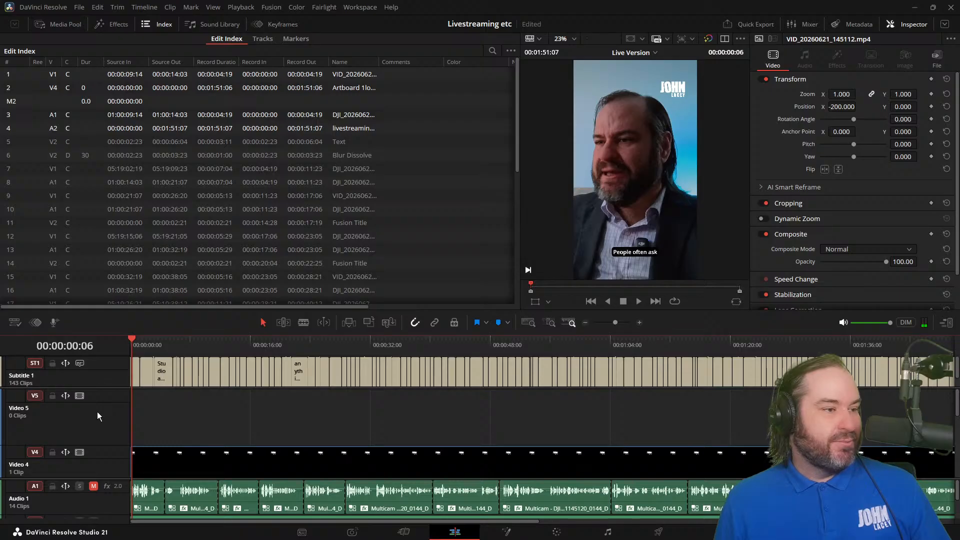
scroll(97, 412, "down", 1)
scroll(97, 412, "up", 1)
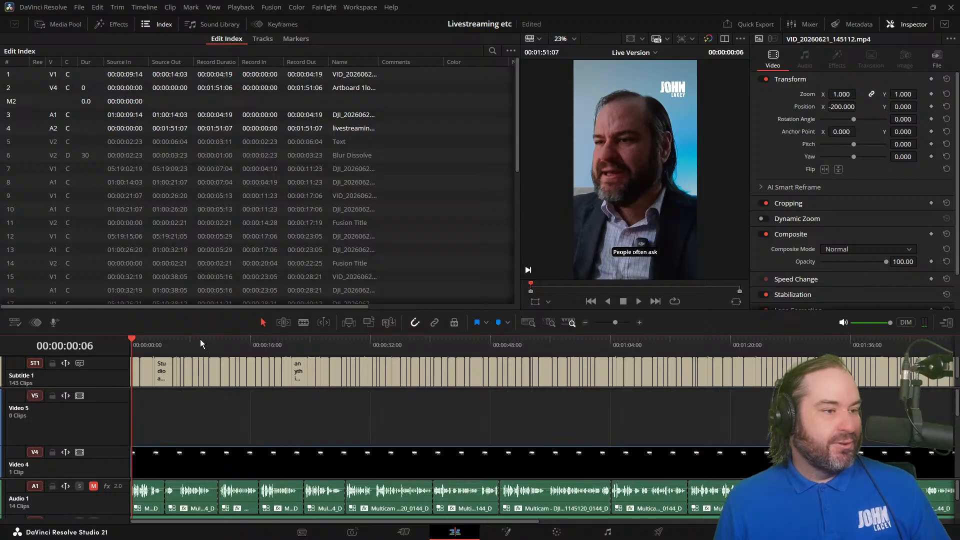
mouse_move(200, 339)
left_mouse_down()
mouse_move(236, 337)
mouse_move(115, 343)
mouse_move(192, 347)
left_mouse_up()
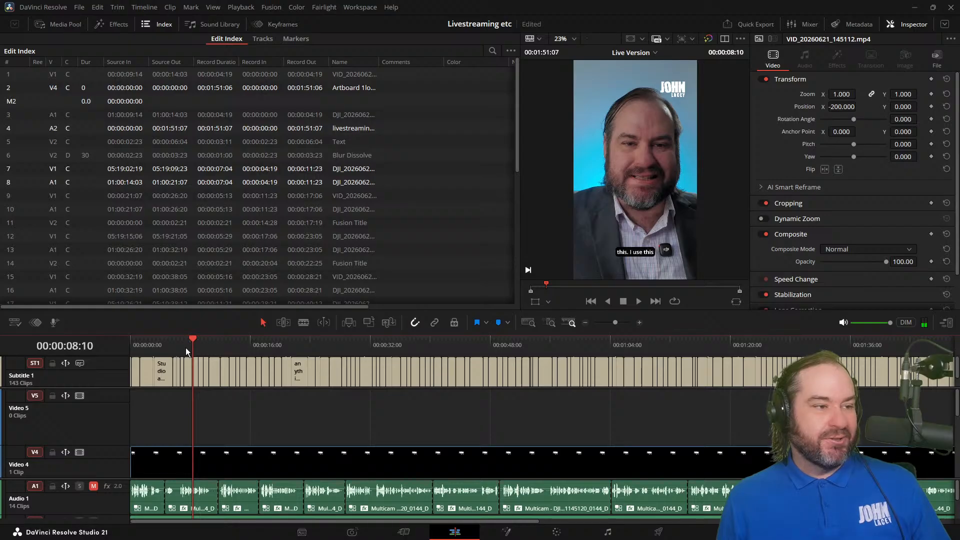
Step: Undo the subtitle regeneration, save the project and return the playhead to the start
key("ctrl+z")
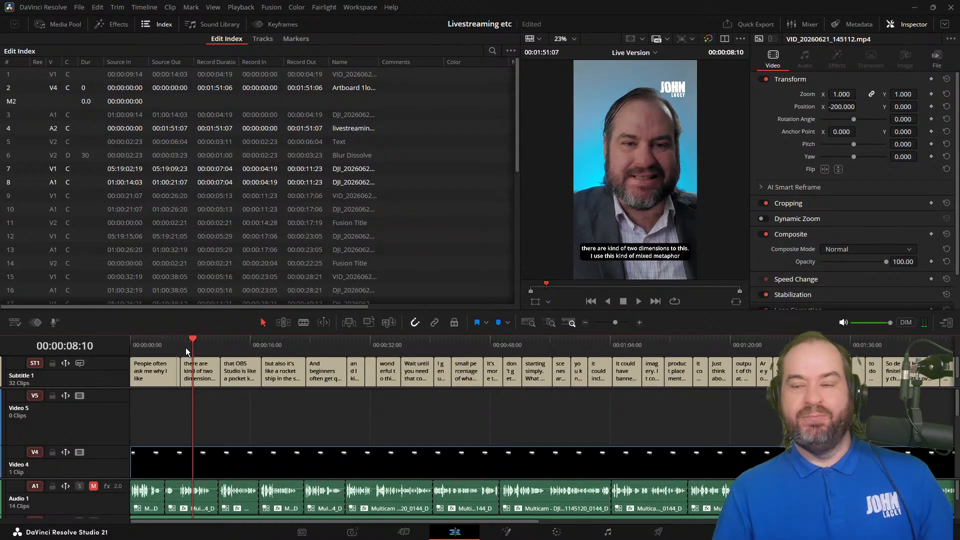
key("ctrl+s")
left_click_drag(185, 347, 60, 347)
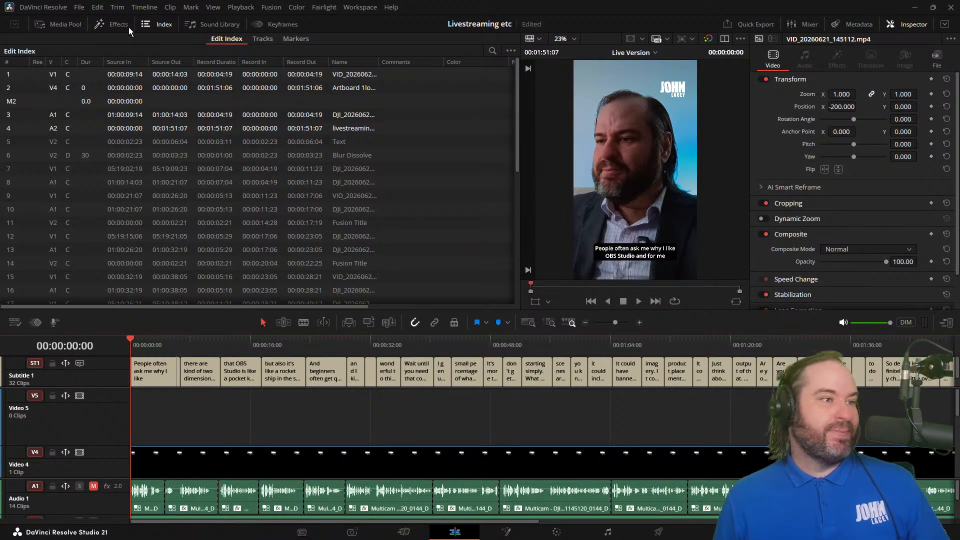
Step: Open the landscape Timeline 1 from Bin 1 of the media pool
left_click(79, 23)
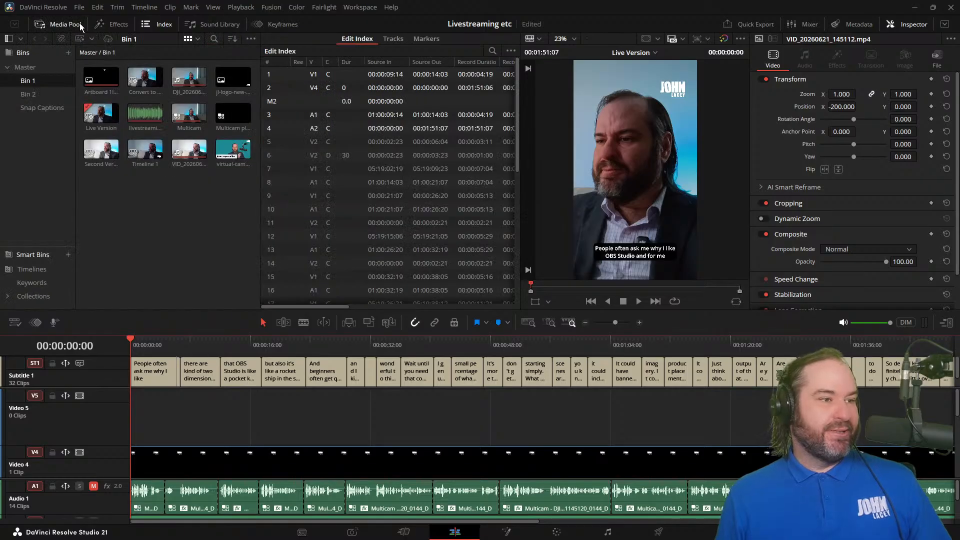
left_click(167, 227)
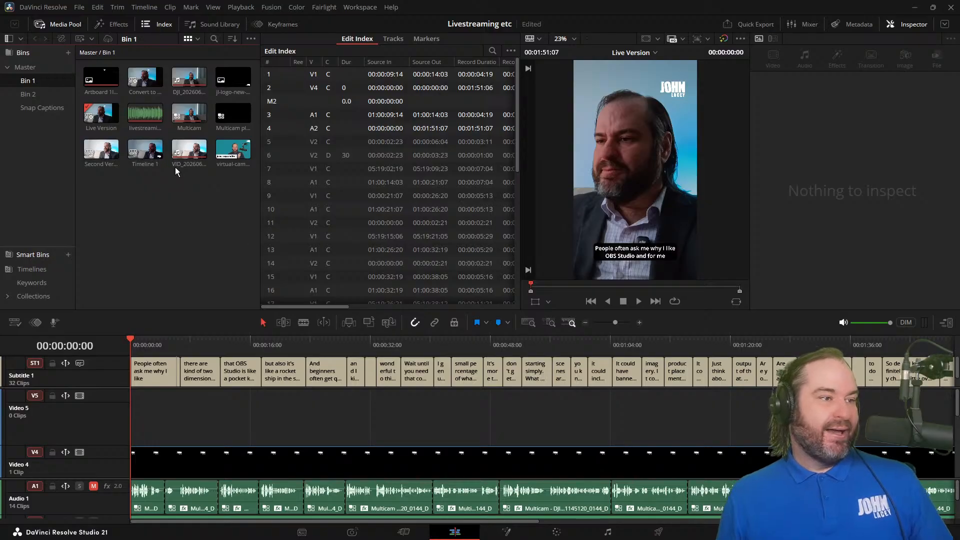
left_click(146, 146)
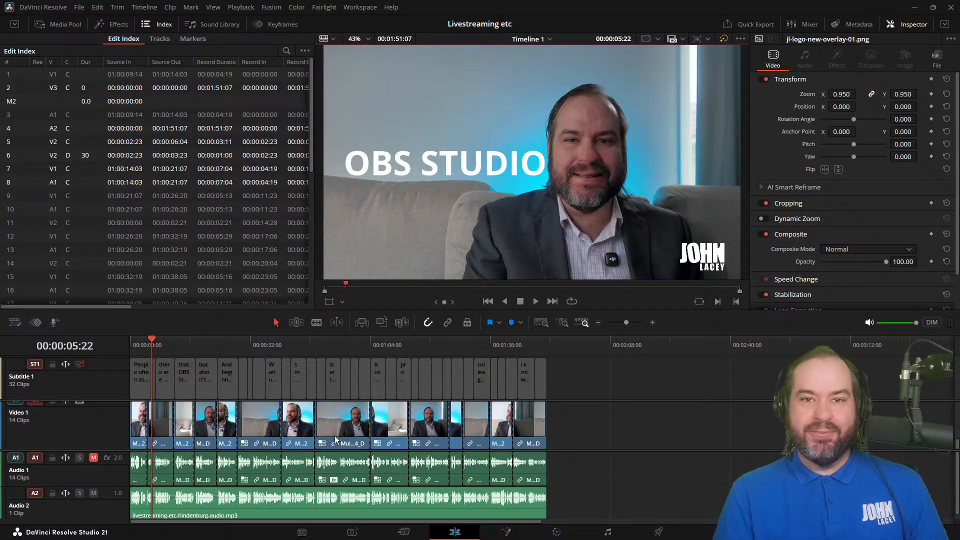
Step: Review the landscape edit from the opening, through the OBS STUDIO title, to about 1:25
key("j")
key("j")
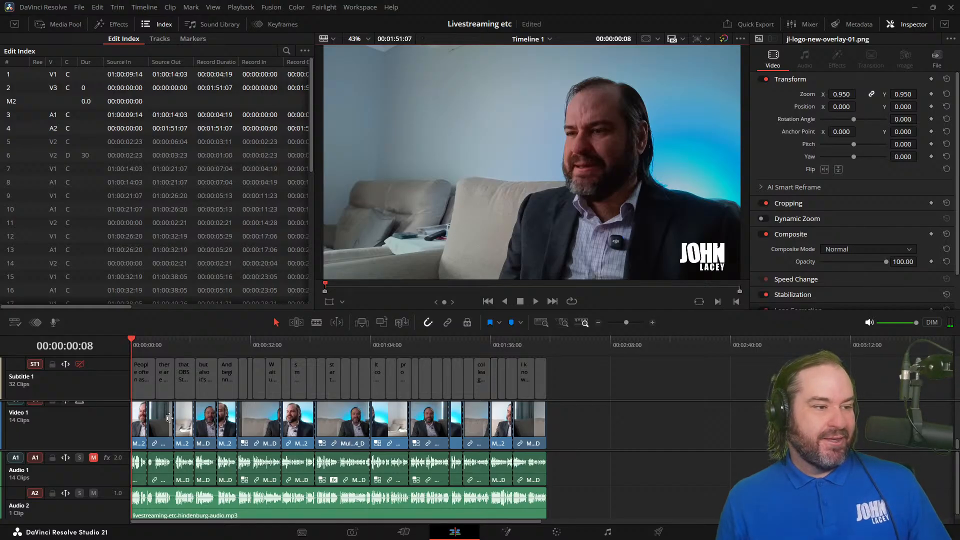
left_click(143, 350)
left_click_drag(144, 350, 160, 349)
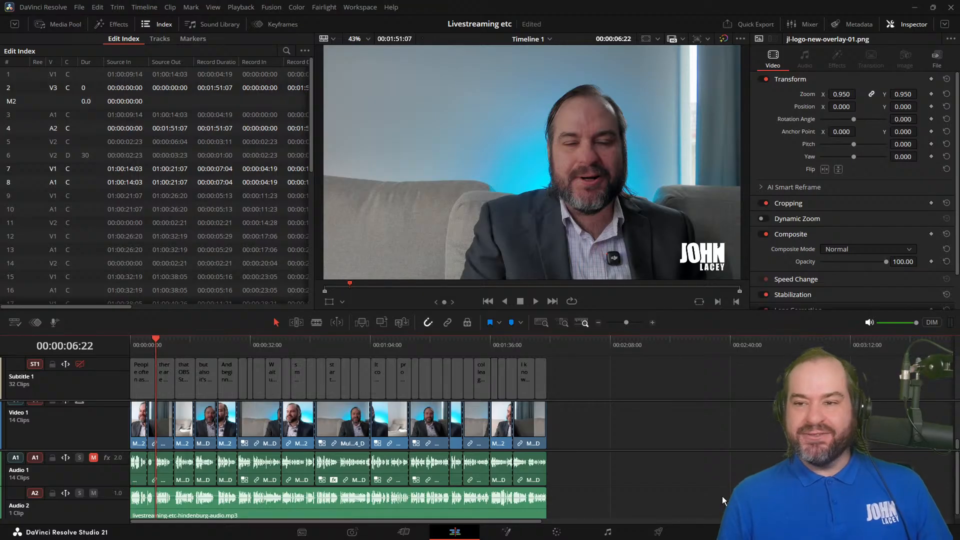
left_click_drag(148, 343, 140, 344)
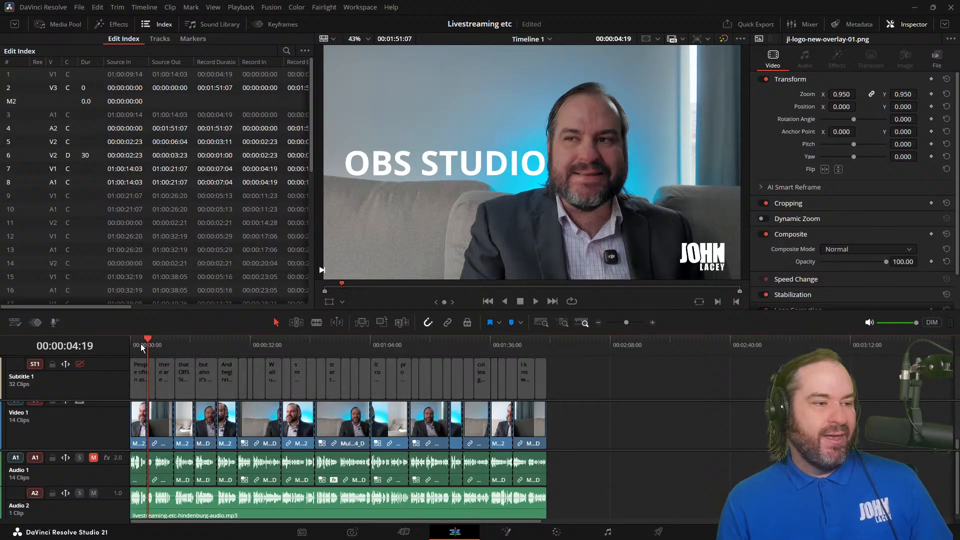
key("space")
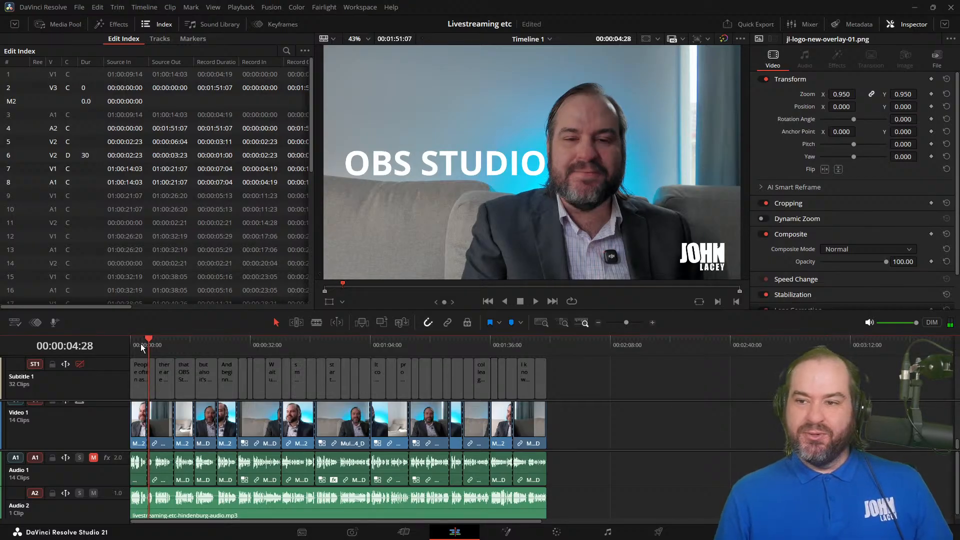
left_click_drag(178, 340, 265, 348)
left_click(451, 345)
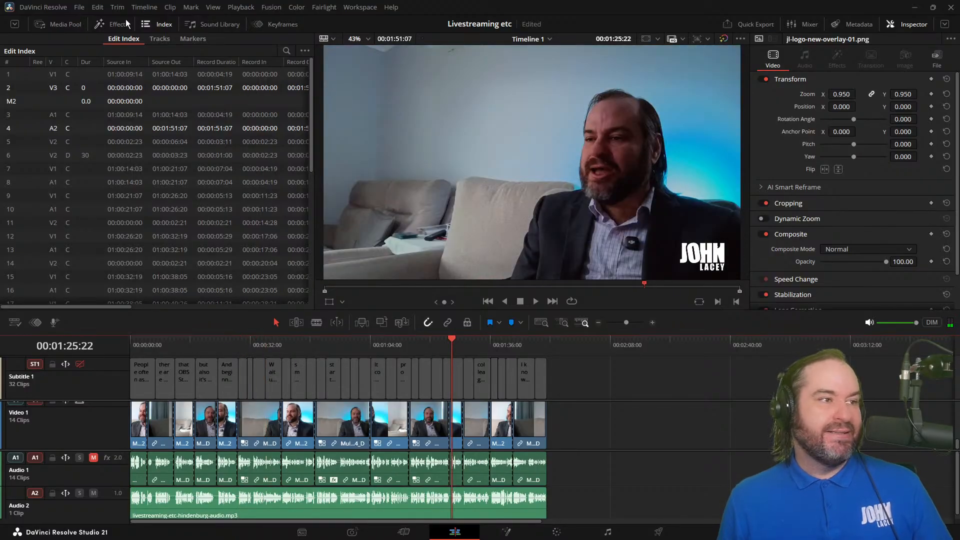
Step: Check the Live Version timeline's format settings, including resolution and vertical orientation, from Bin 1
left_click(78, 25)
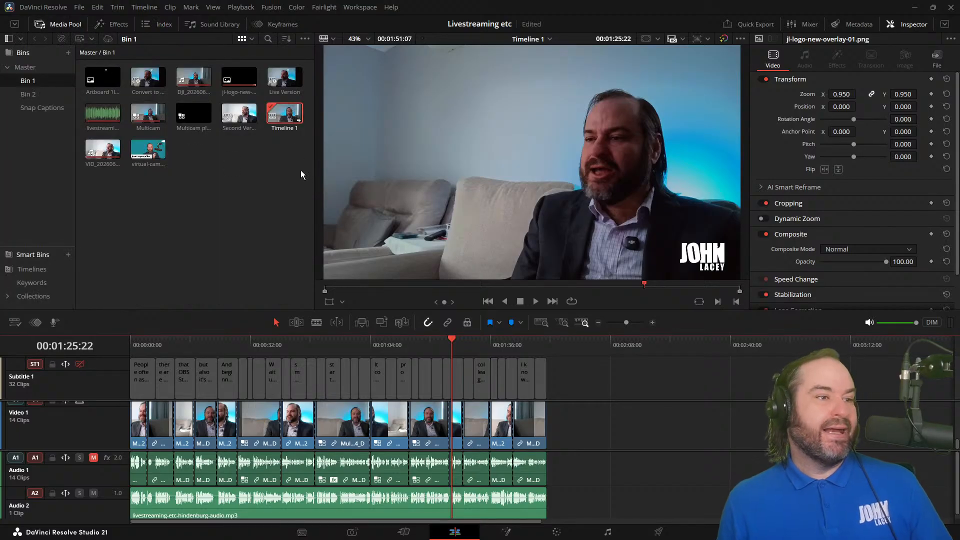
left_click(278, 80)
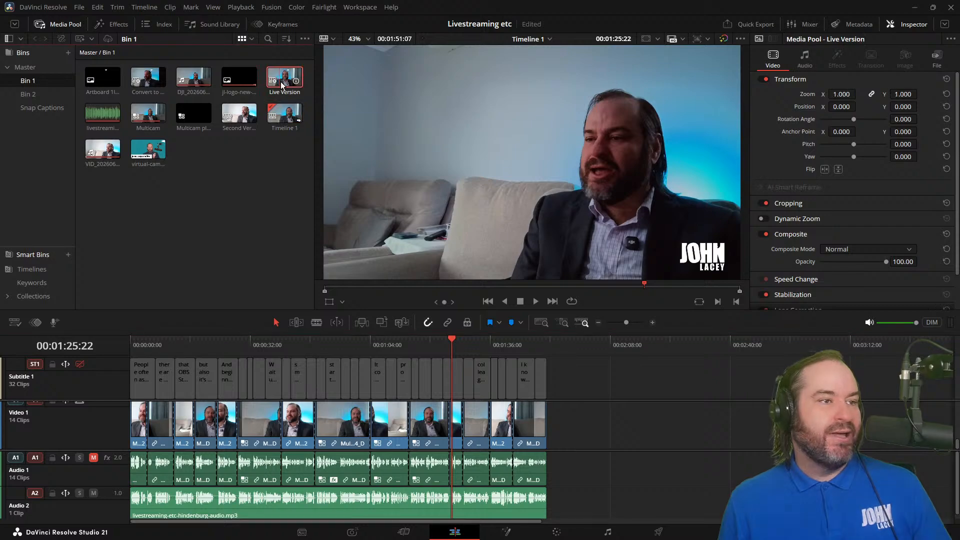
right_click(280, 82)
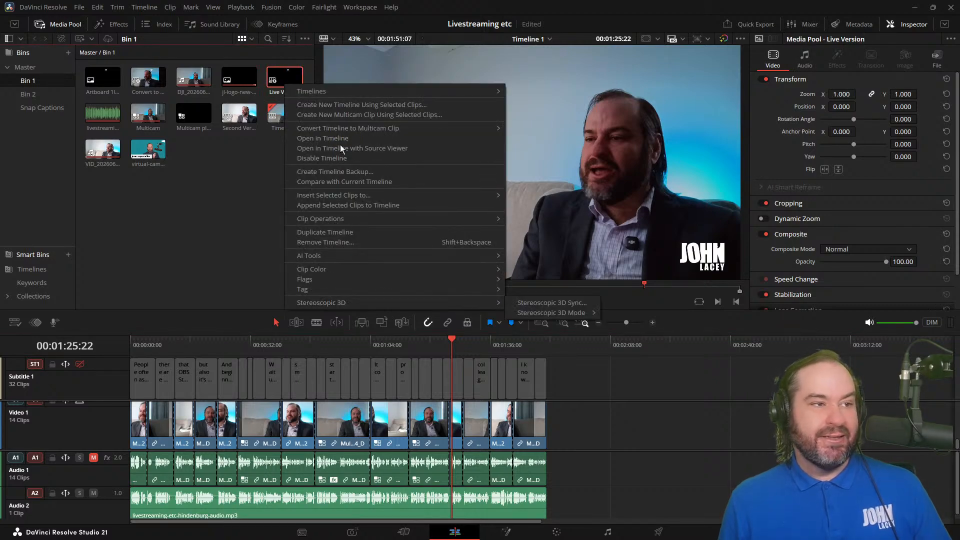
mouse_move(341, 88)
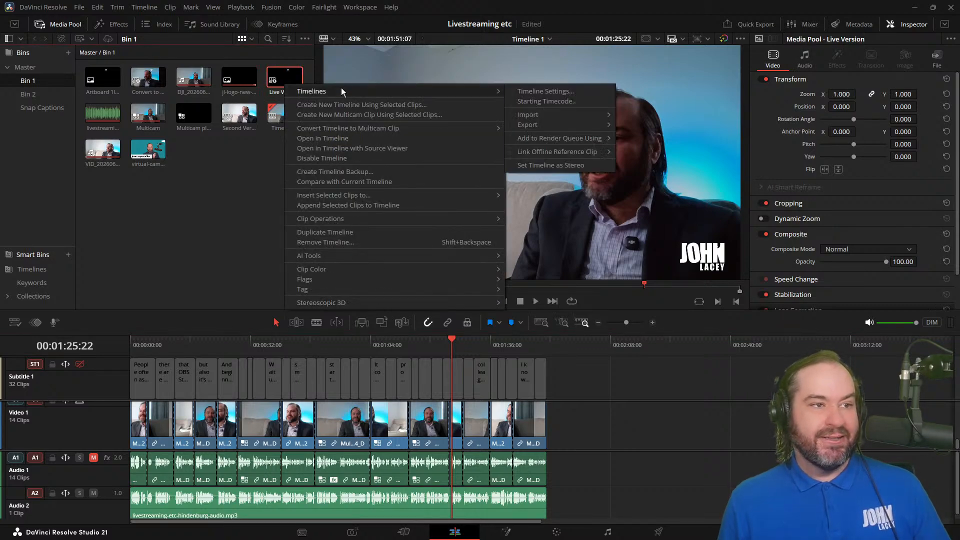
left_click(567, 92)
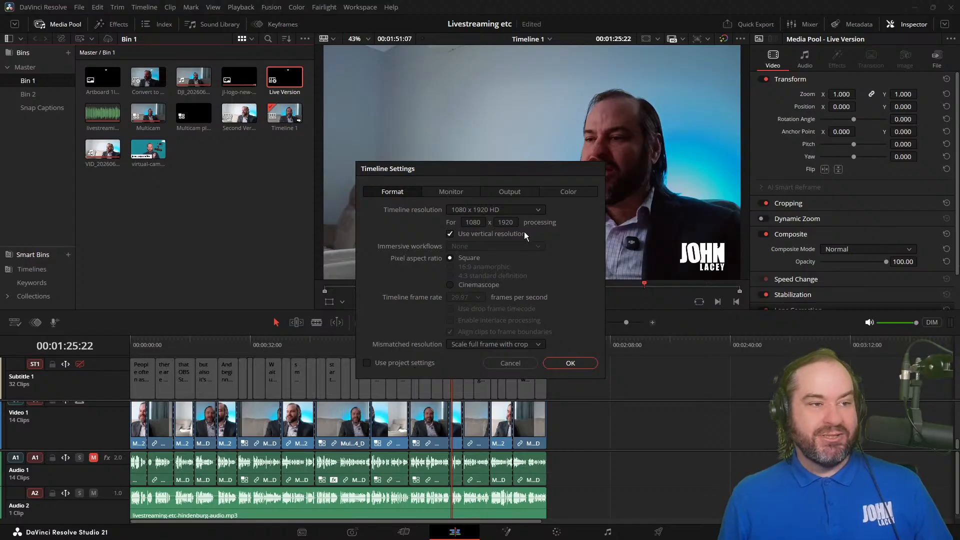
left_click(560, 364)
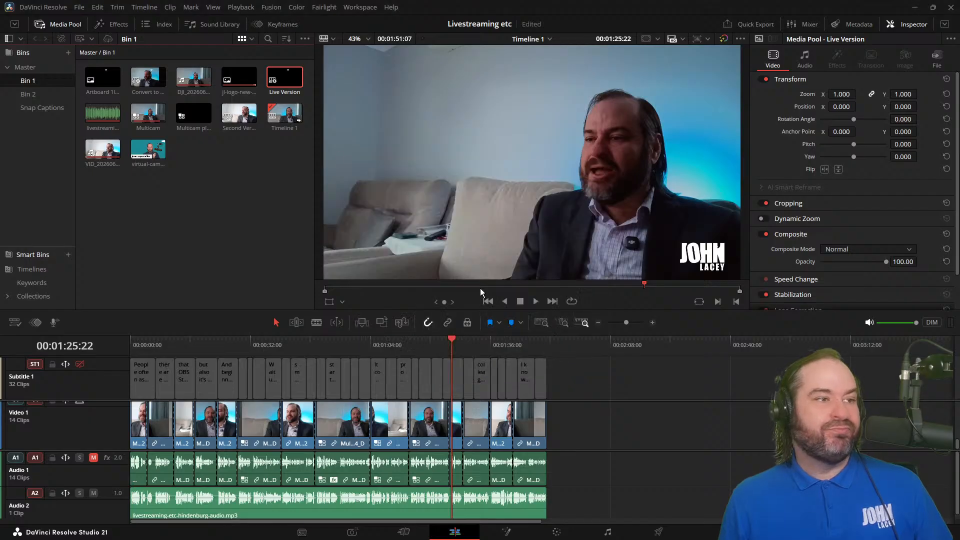
Step: Open the Live Version timeline and compare the transform settings and framing of the first two Video 1 clips
double_click(283, 79)
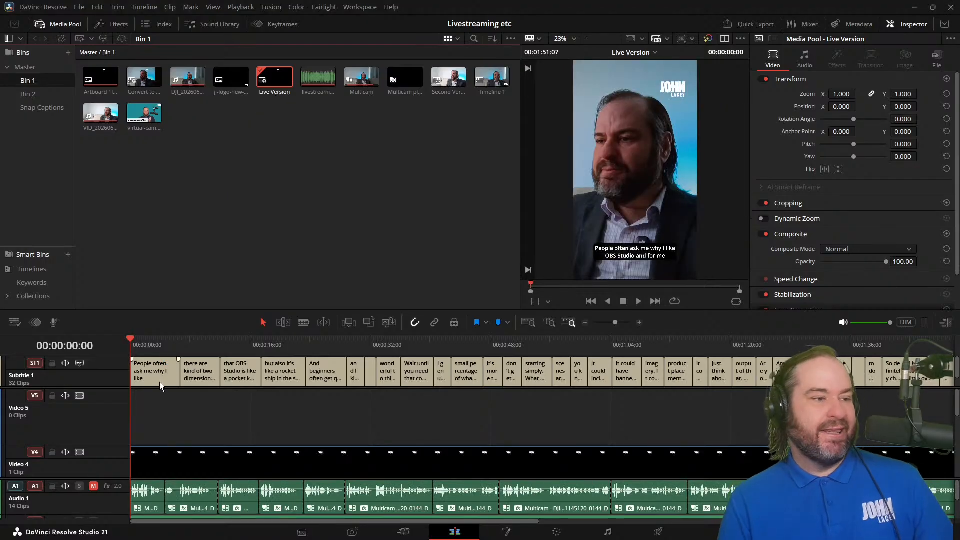
scroll(172, 418, "down", 5)
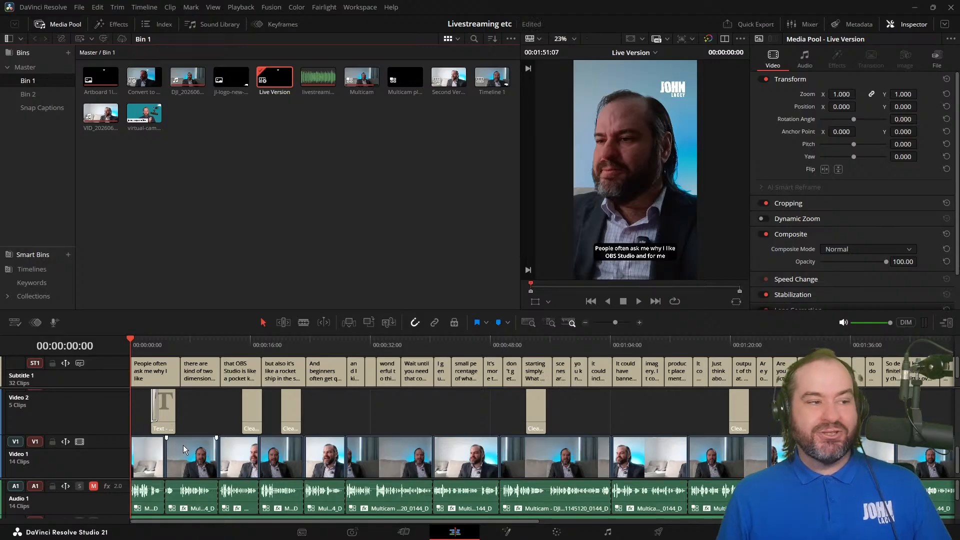
left_click(151, 460)
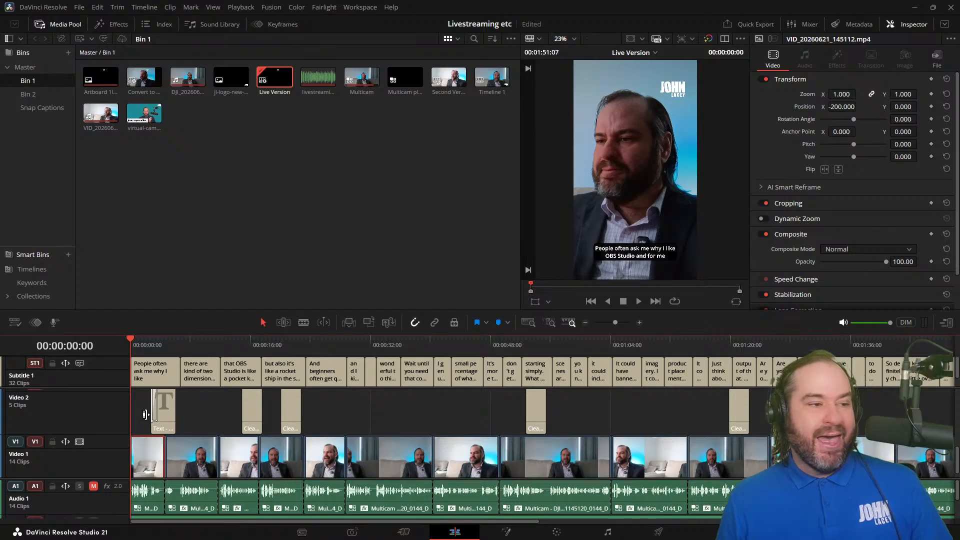
left_click_drag(135, 347, 156, 351)
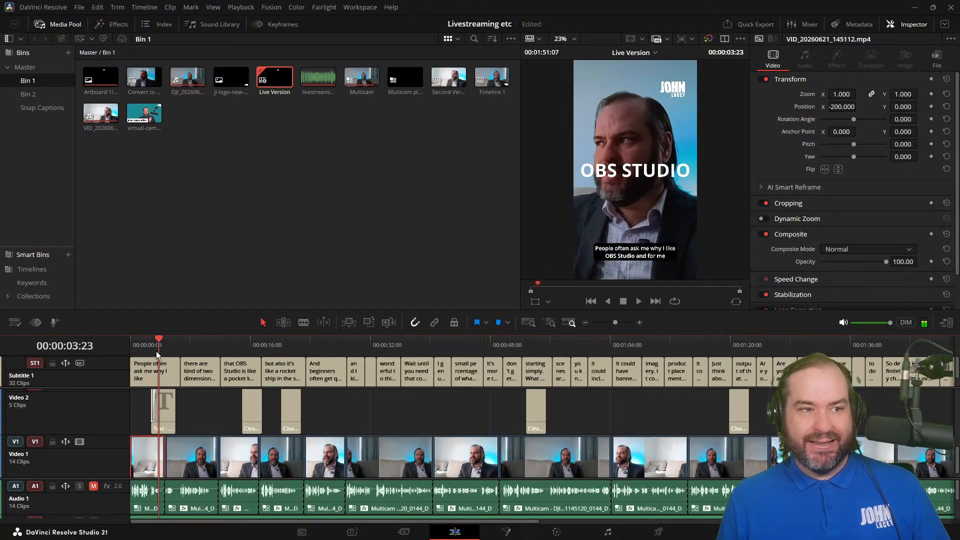
left_click(189, 468)
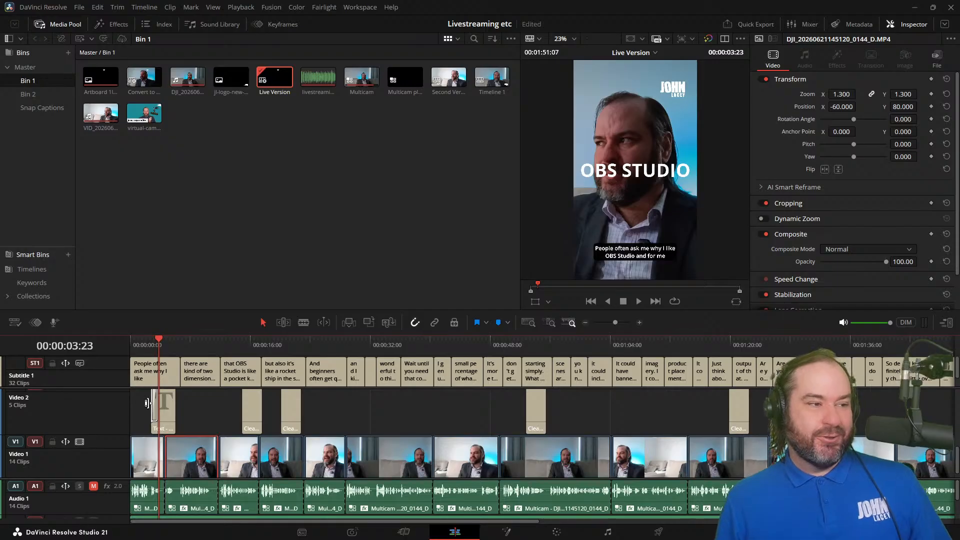
left_click_drag(139, 350, 166, 351)
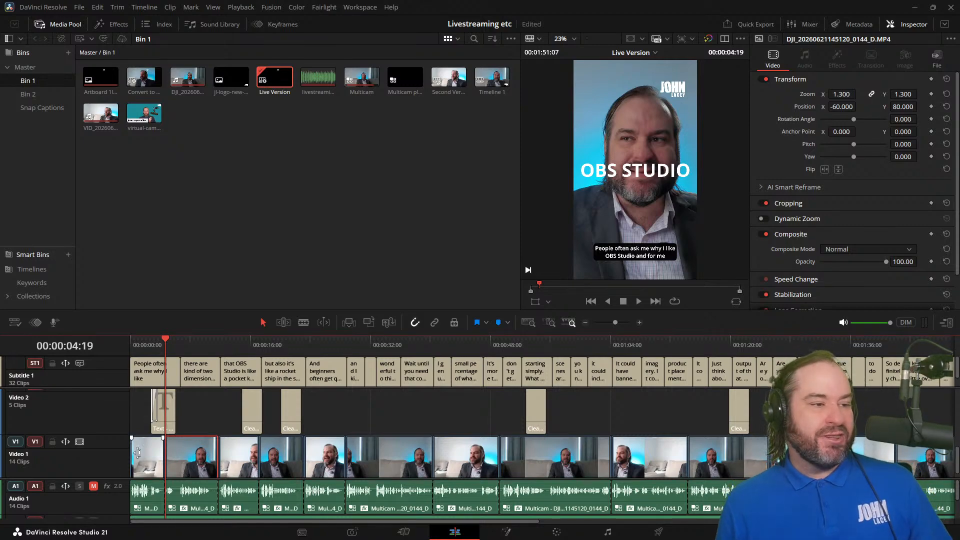
left_click(148, 469)
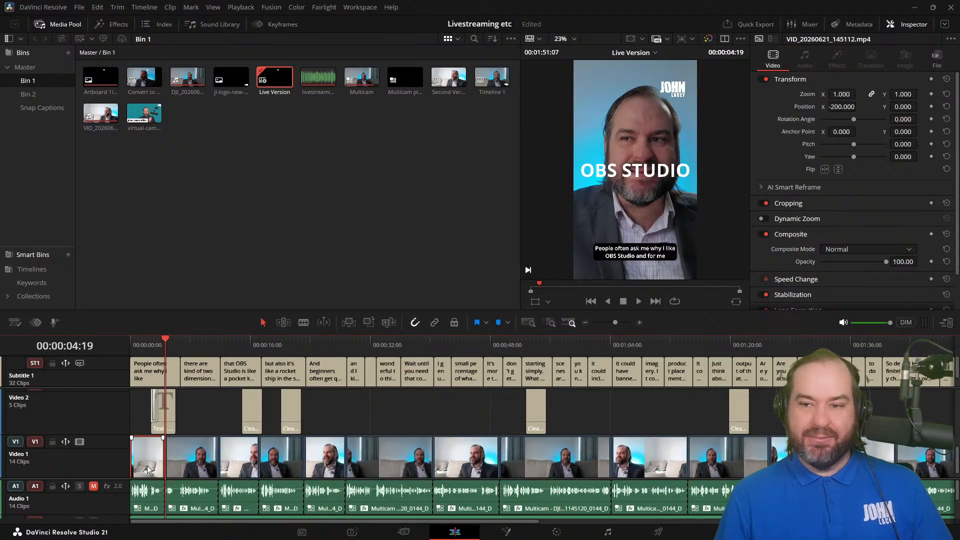
Step: Select the first four Video 1 clips together and look through the operations available for them
key("Caps_Lock")
right_click(148, 469)
key("Escape")
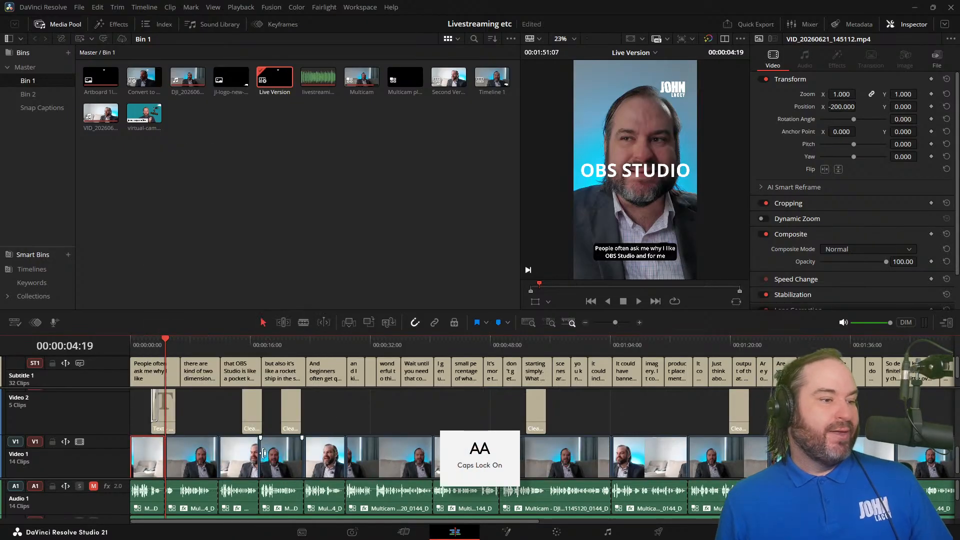
left_click(281, 460, "ctrl")
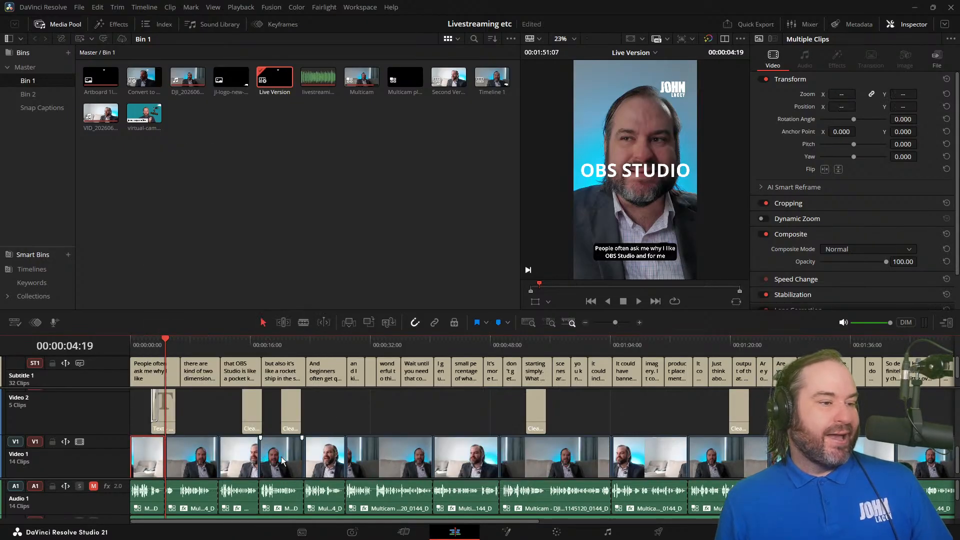
right_click(142, 455)
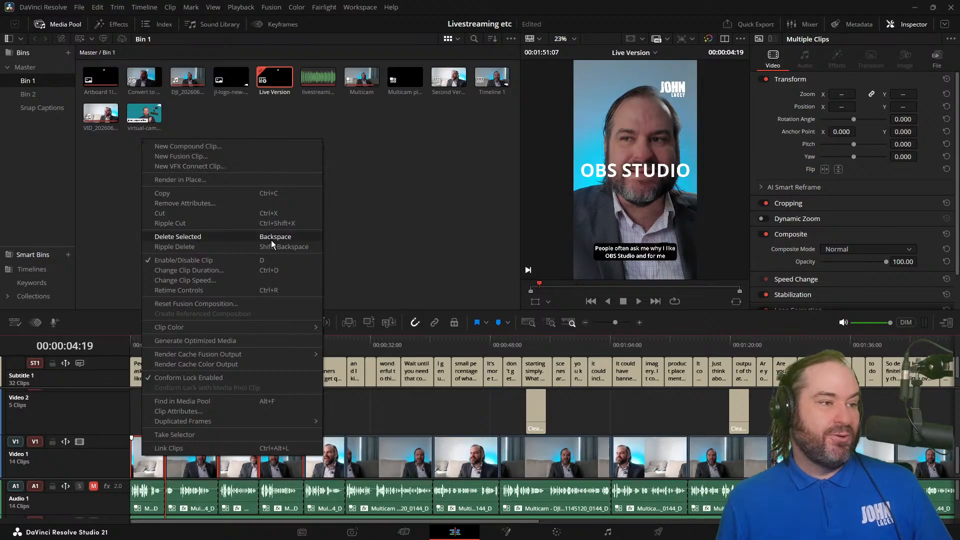
left_click(540, 6)
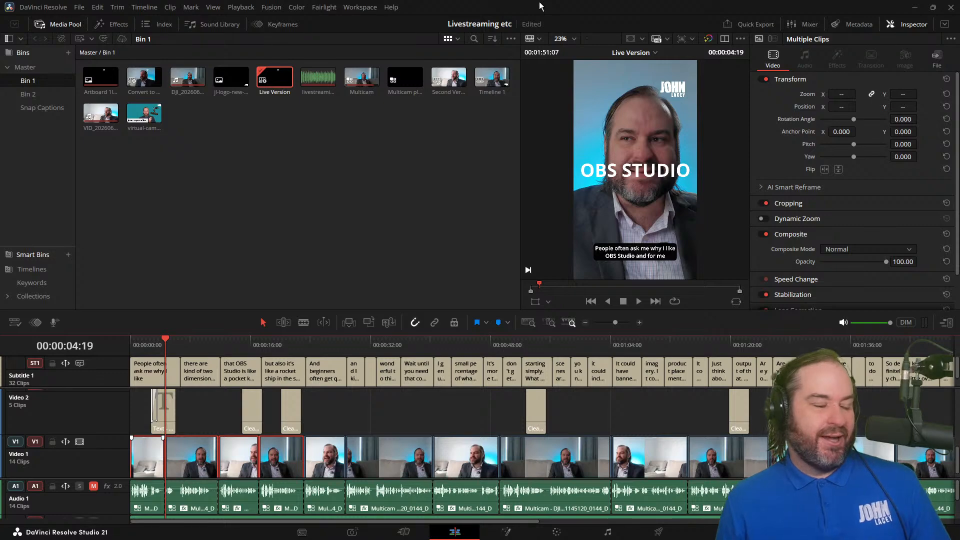
Step: Compare the vertical framing of the opening shots at around 0:07, 0:03 and 0:02
left_click(182, 350)
left_click(188, 349)
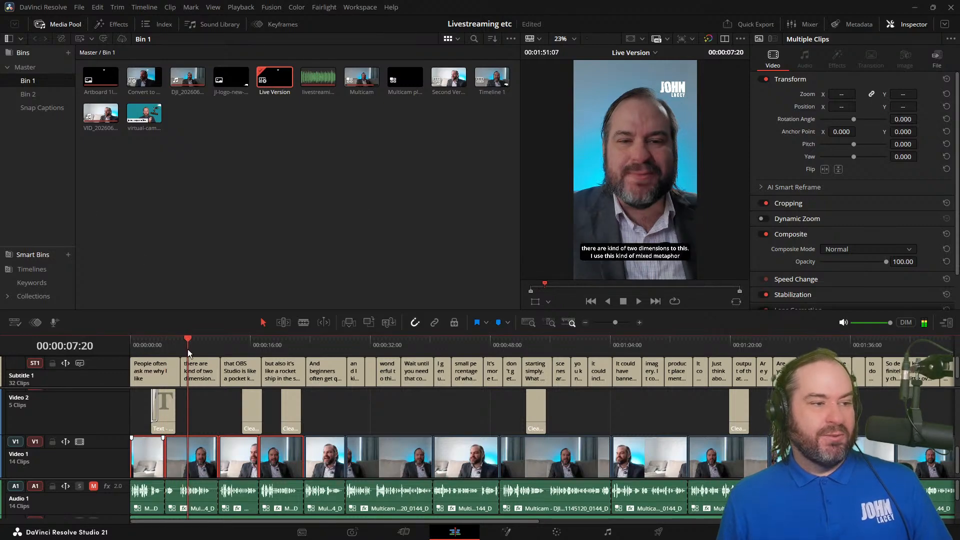
left_click(205, 418)
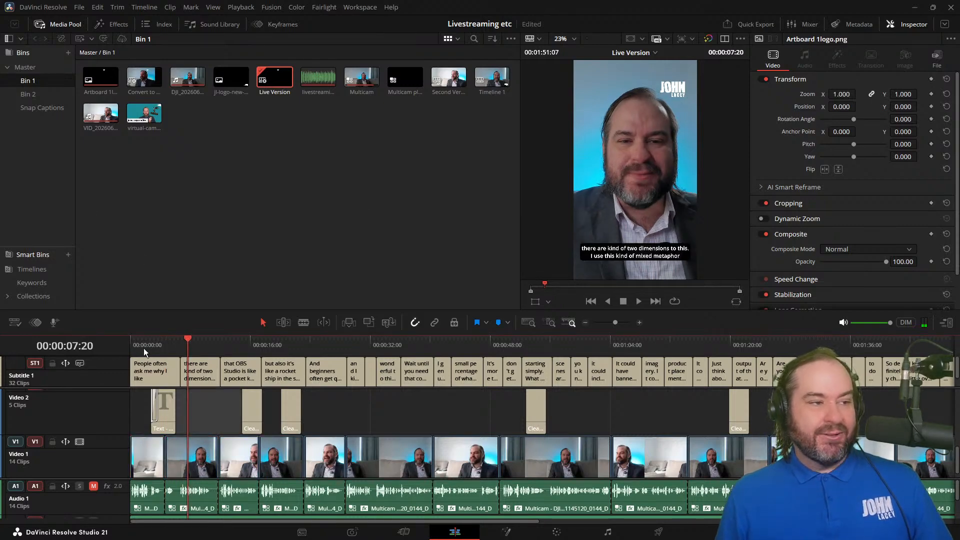
left_click(158, 340)
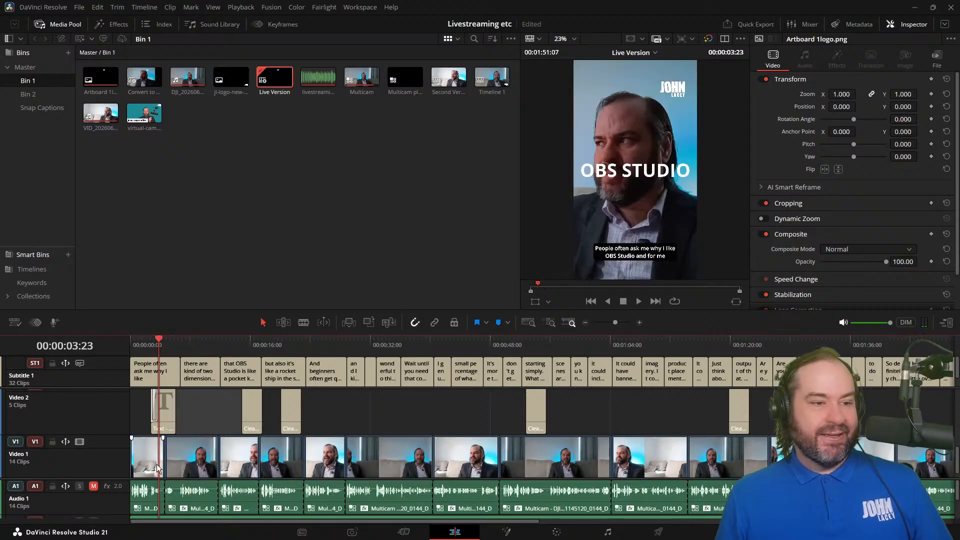
scroll(157, 465, "down", 1)
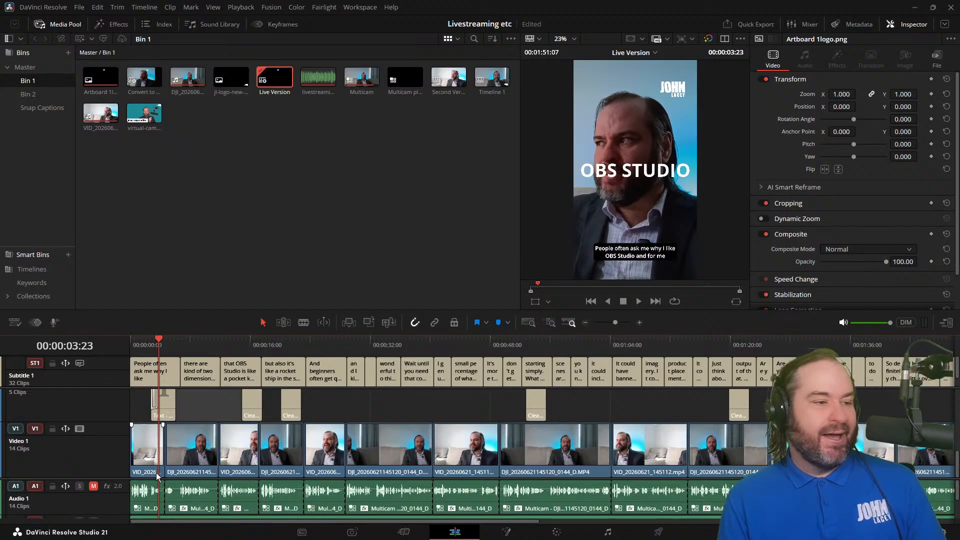
left_click(151, 346)
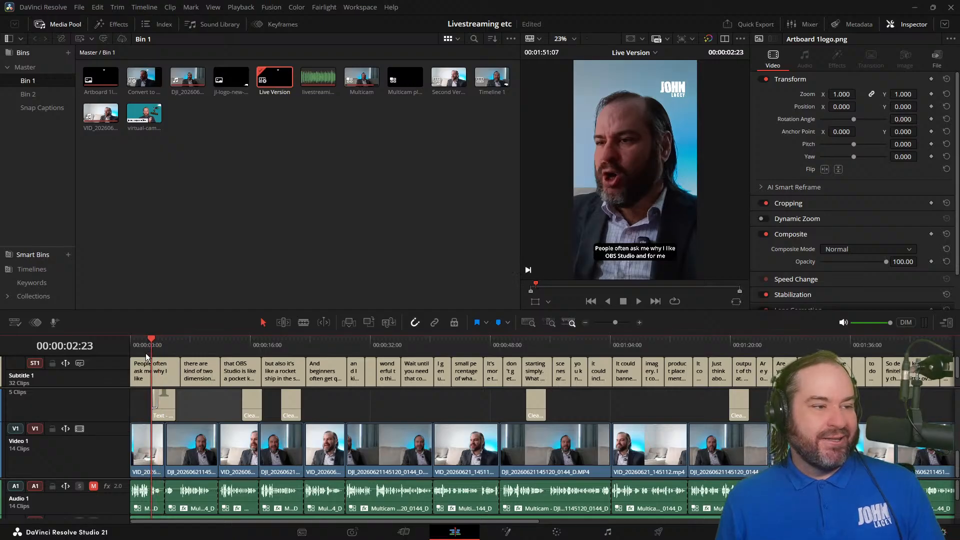
Step: Examine the position and zoom of the first and second Video 1 clips, and view the second shot at about 0:08
left_click(151, 472)
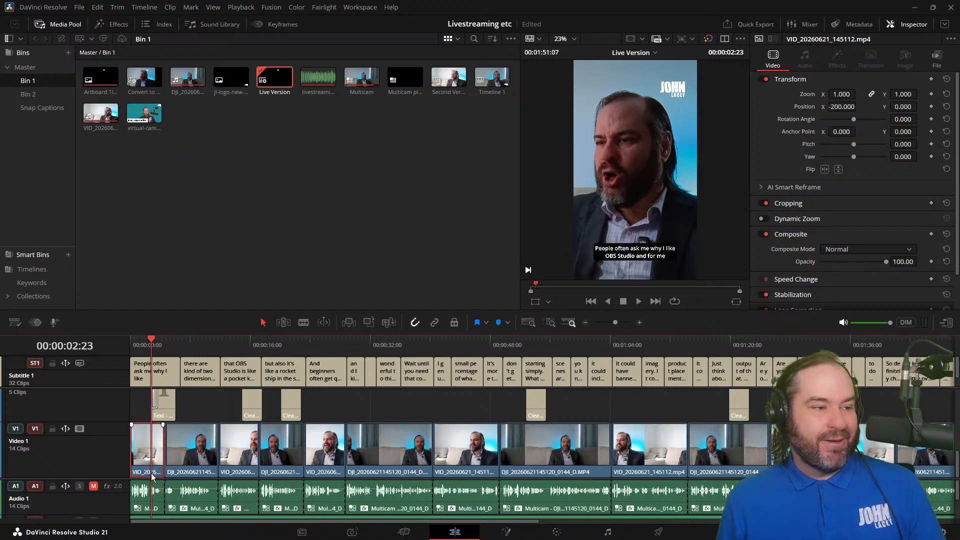
left_click(202, 469)
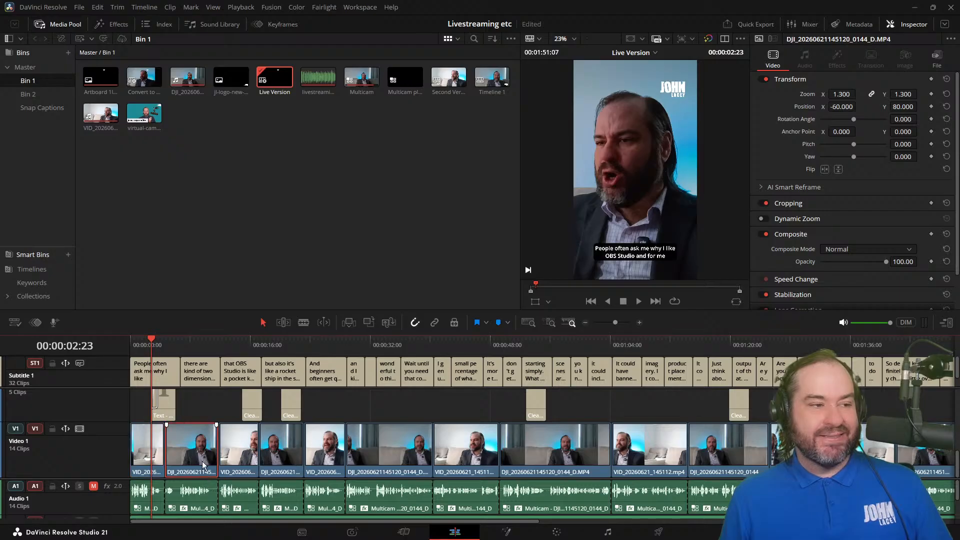
left_click(194, 343)
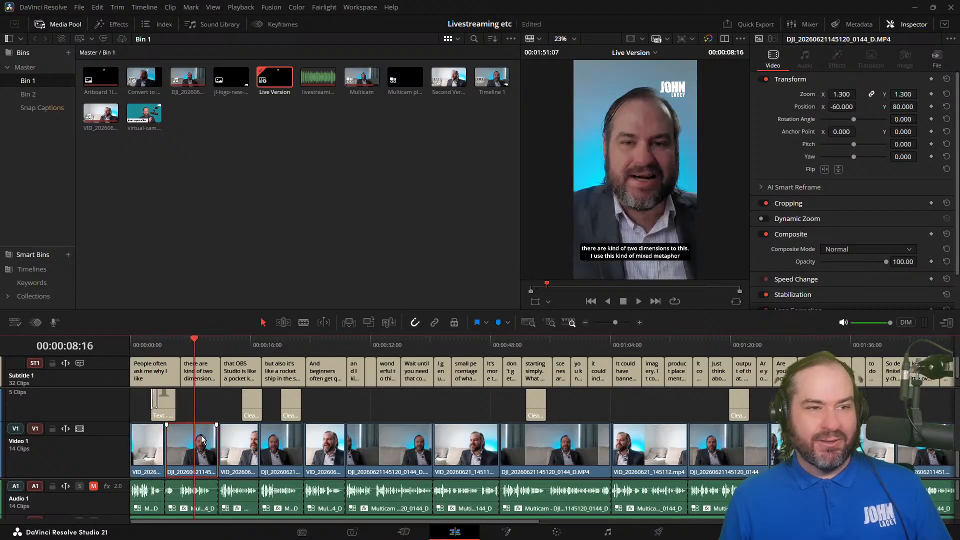
Step: Select the first three VID_20260621_145112.mp4 clips on Video 1 together and check their shared transform and the framing at about 0:12
left_click(151, 454)
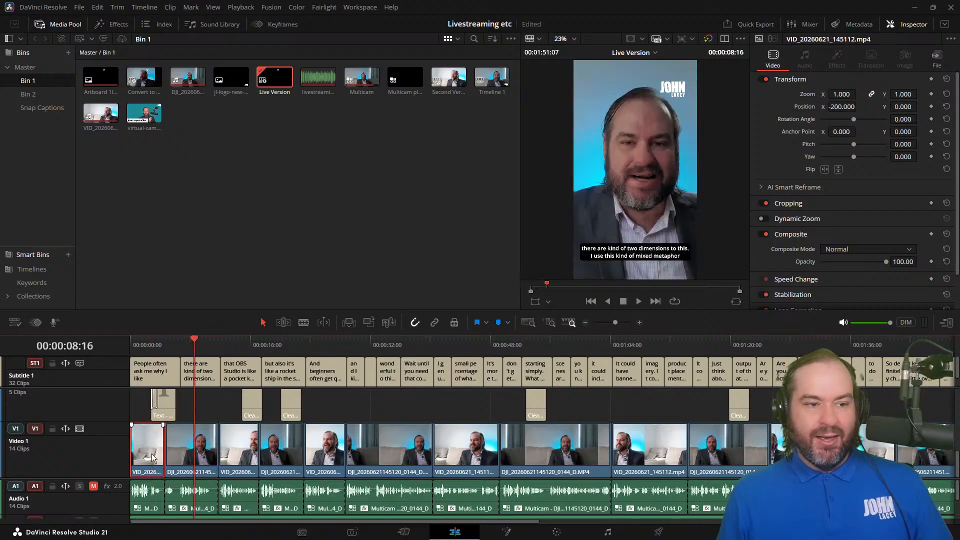
left_click(249, 452, "ctrl")
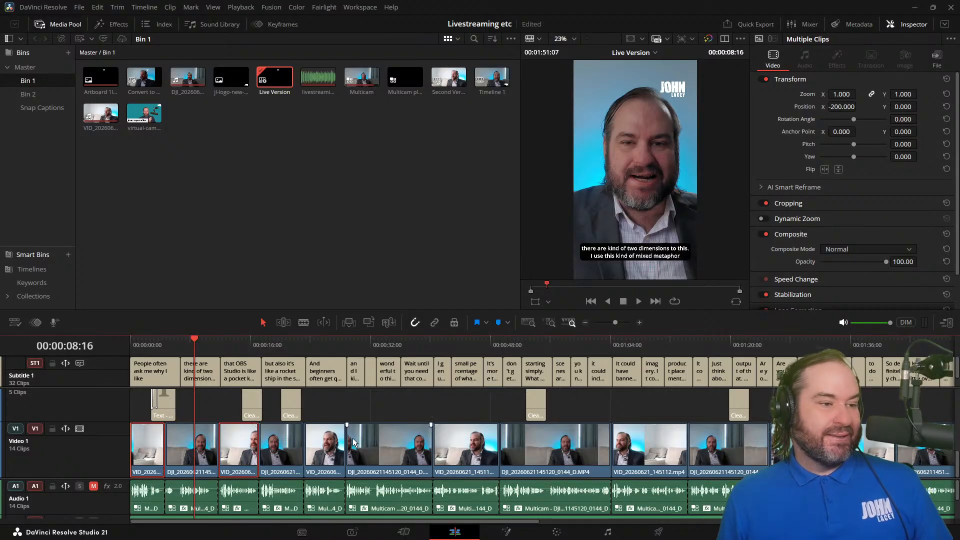
left_click(340, 448, "ctrl")
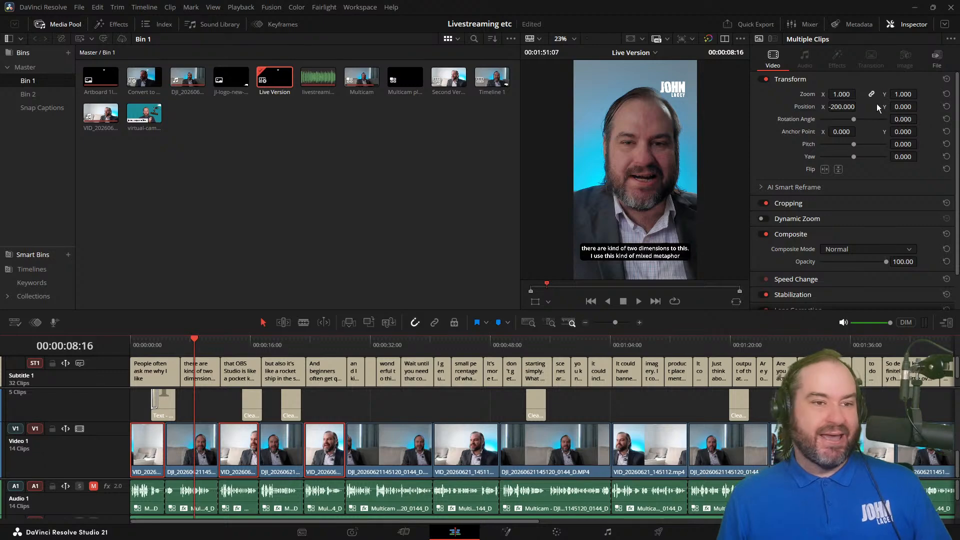
left_click(227, 344)
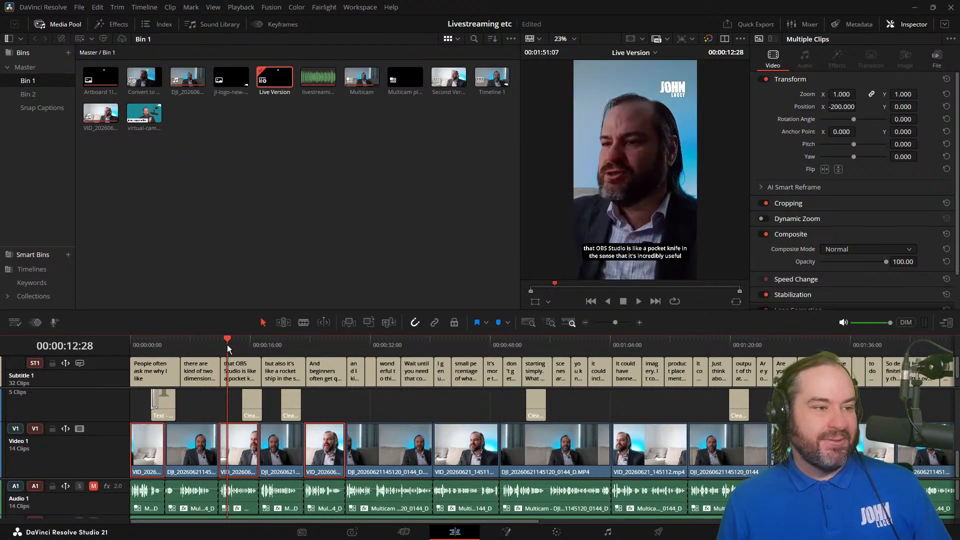
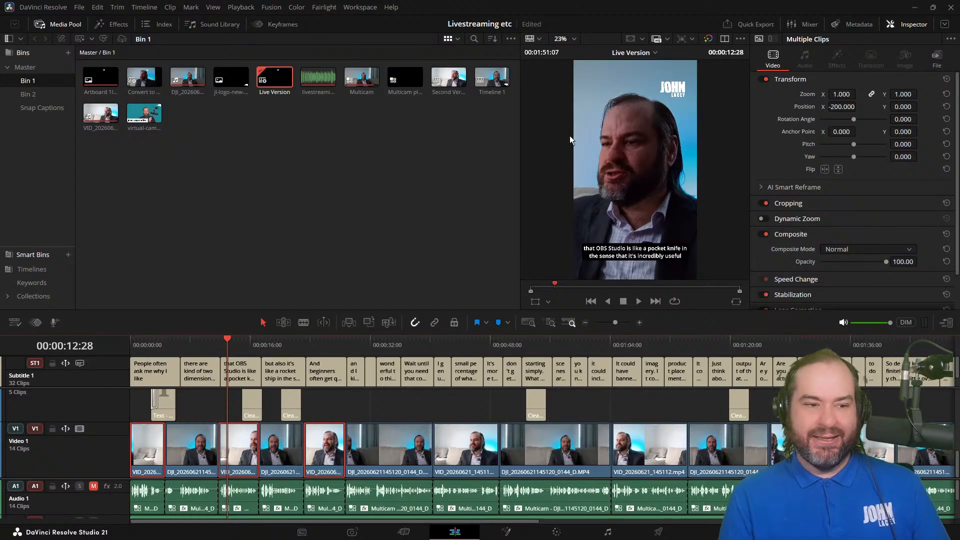
Step: View the vertical framing at about 0:42 and at the start, and play the opening from about 0:02 to 0:04
left_click(451, 345)
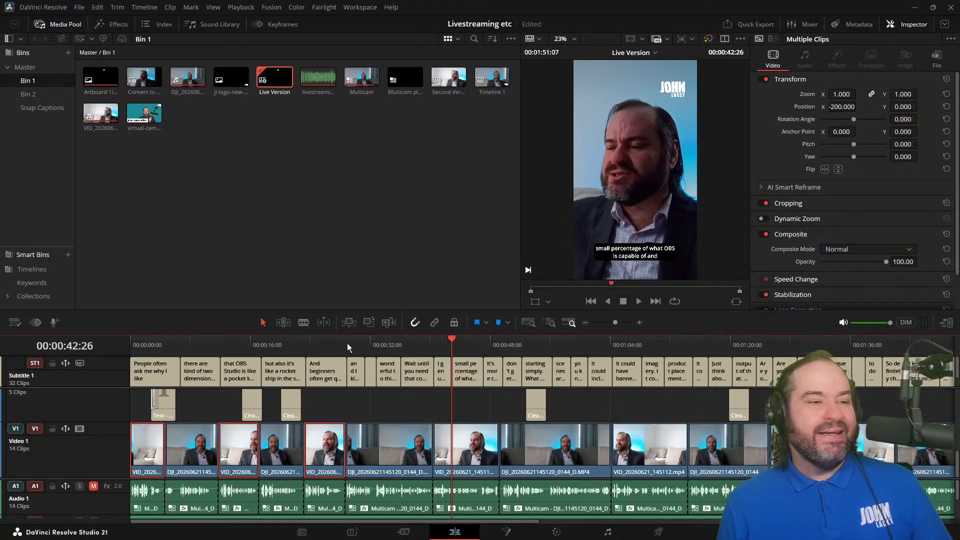
left_click_drag(347, 343, 89, 345)
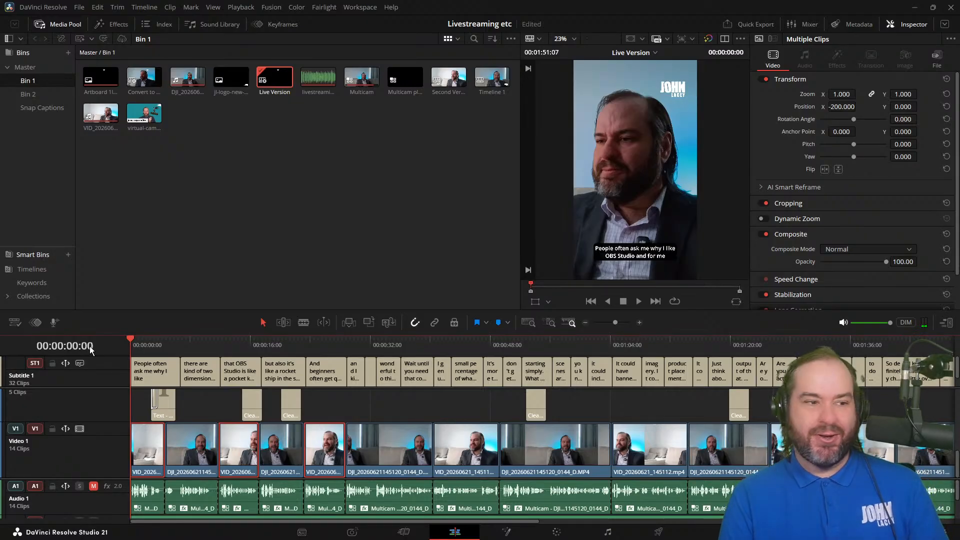
left_click(158, 342)
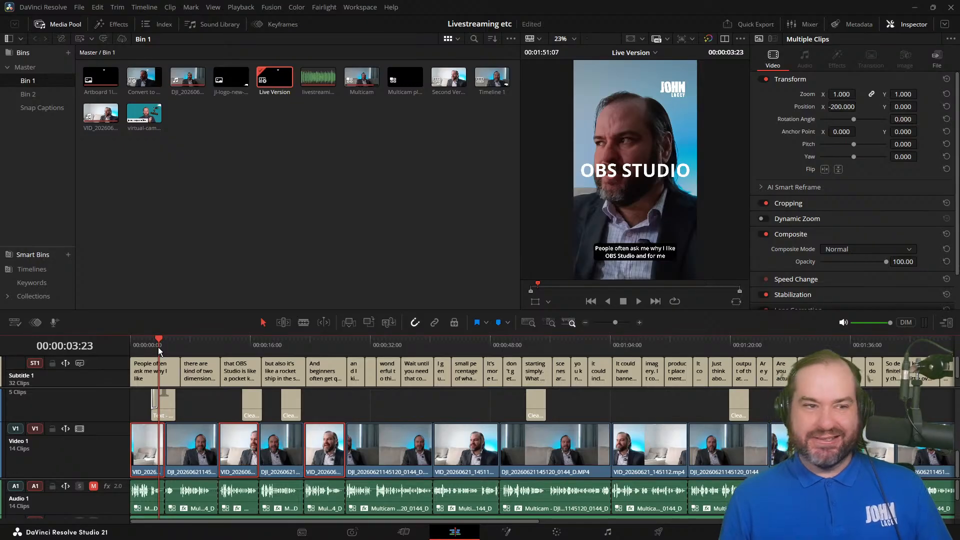
left_click_drag(155, 343, 144, 344)
key("space")
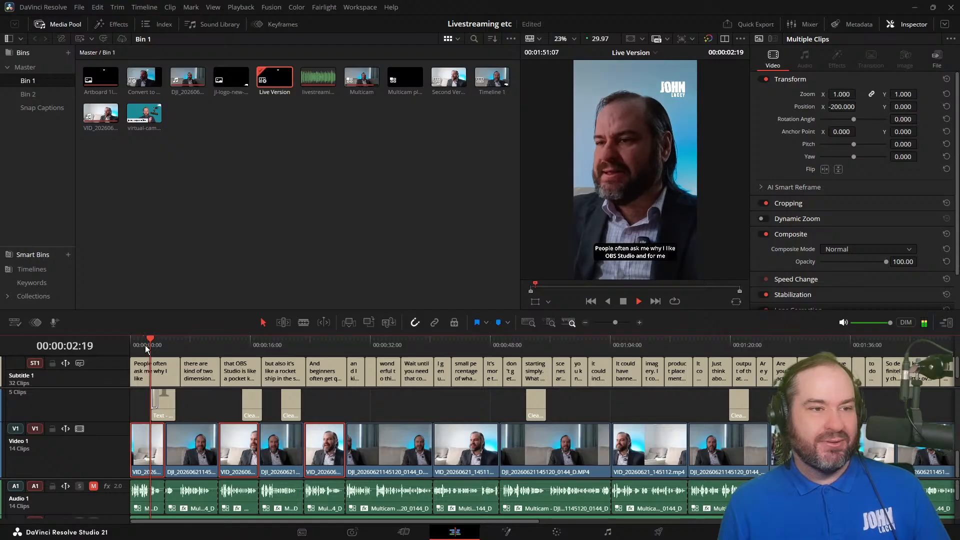
key("space")
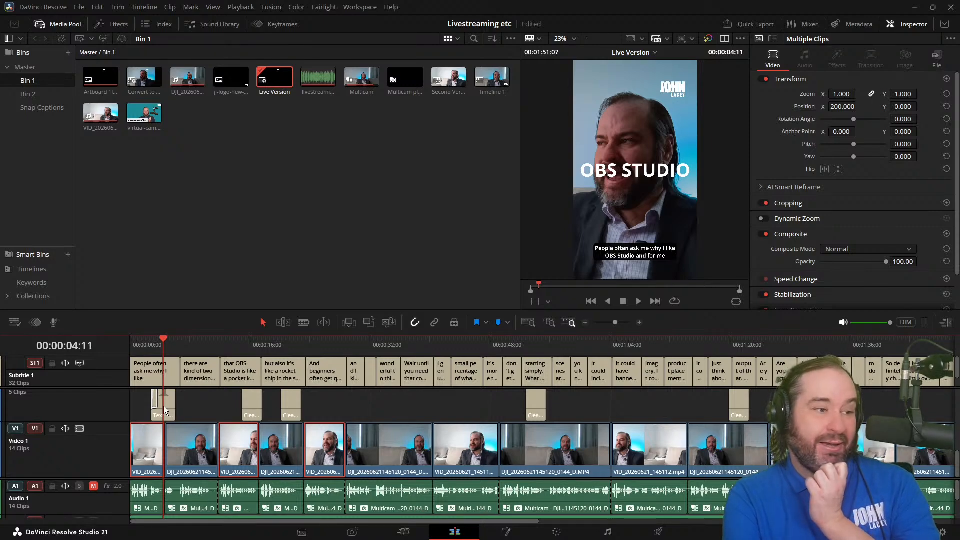
Step: Examine the OBS STUDIO title, the first Video 1 clip and the tracks stacked above Video 1, including the track operations
left_click(169, 414)
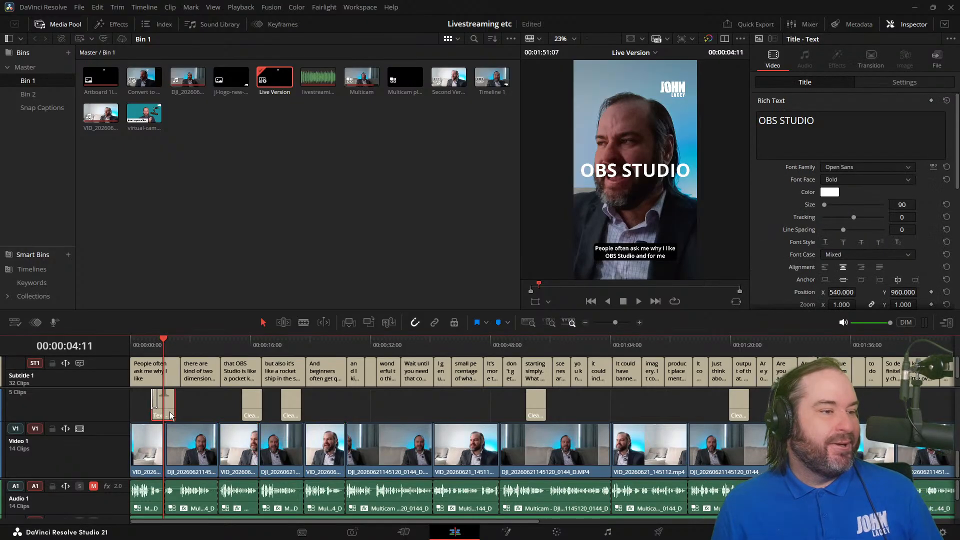
left_click(156, 444)
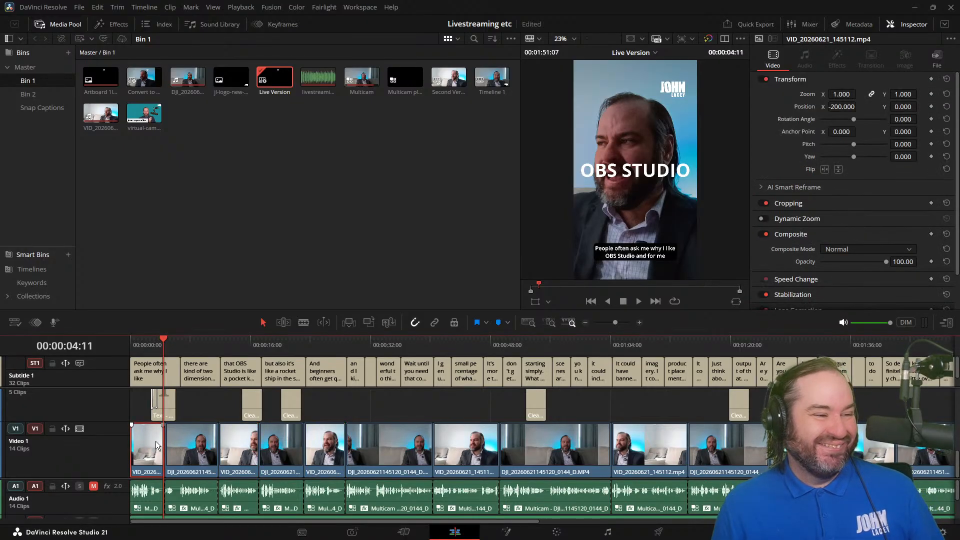
scroll(139, 433, "up", 2)
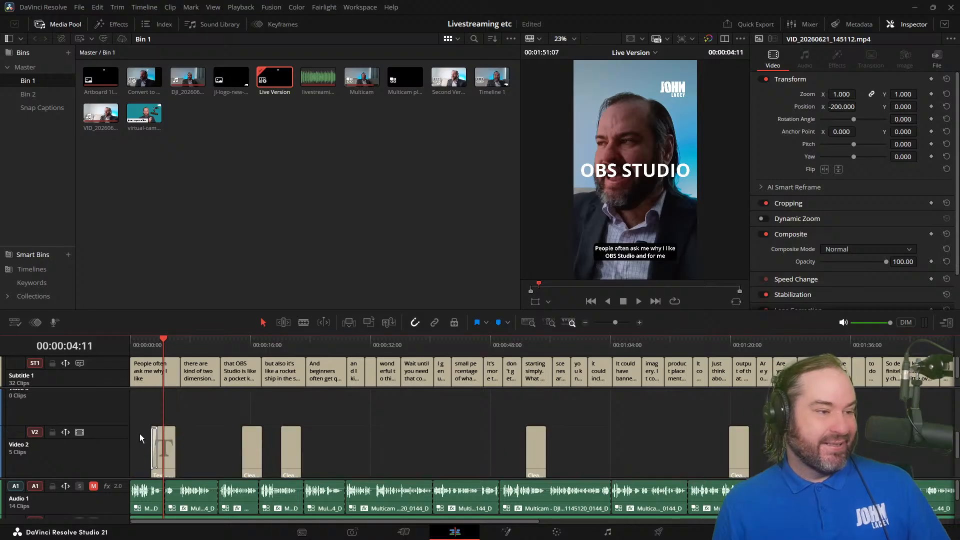
scroll(144, 442, "down", 2)
scroll(143, 442, "up", 5)
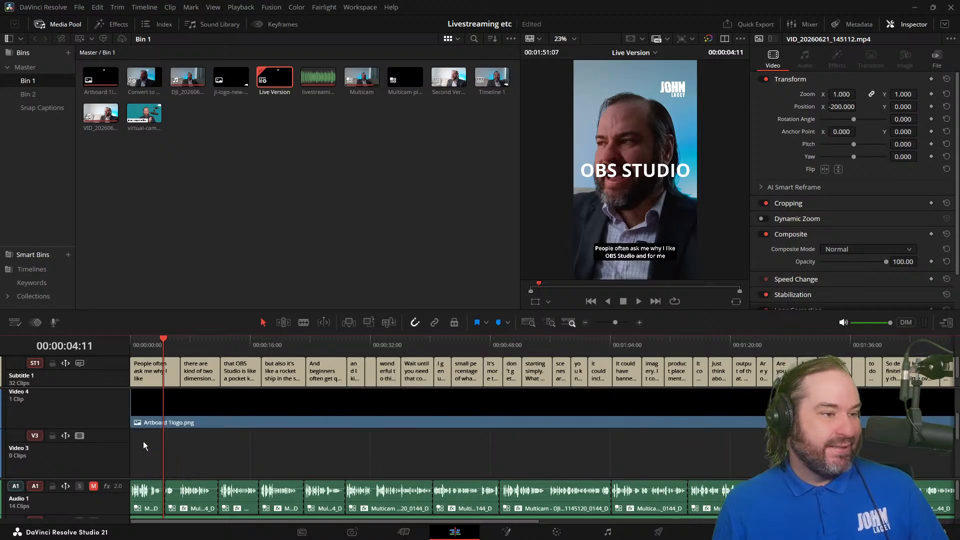
scroll(143, 441, "down", 2)
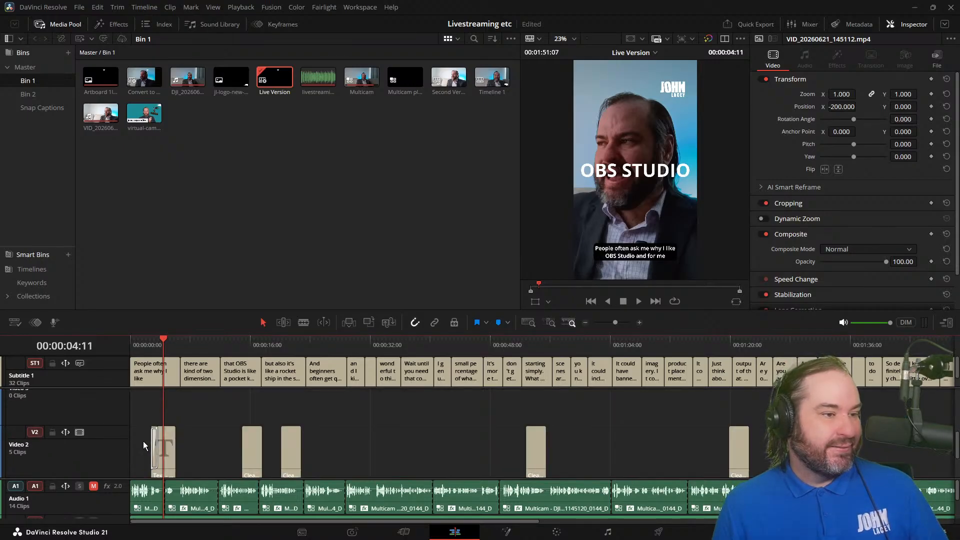
right_click(83, 404)
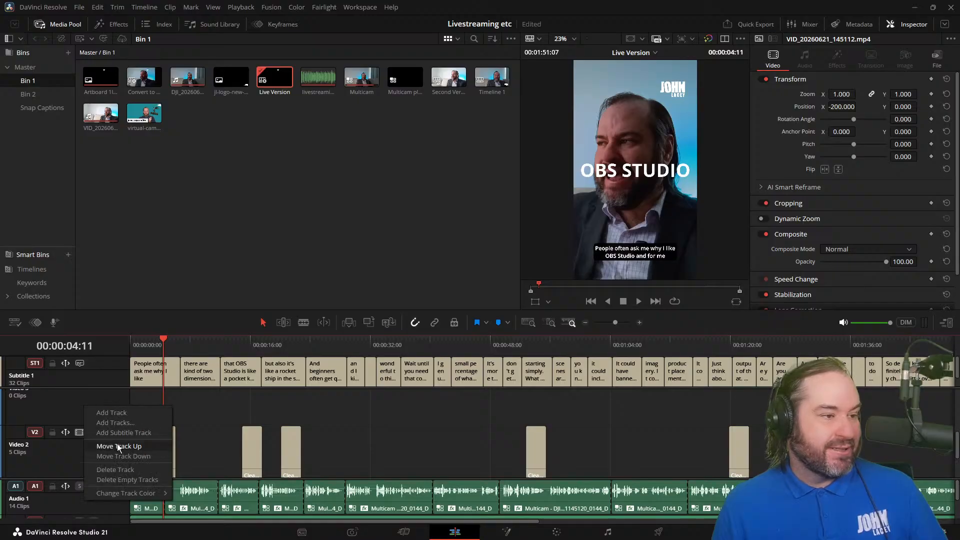
left_click(55, 403)
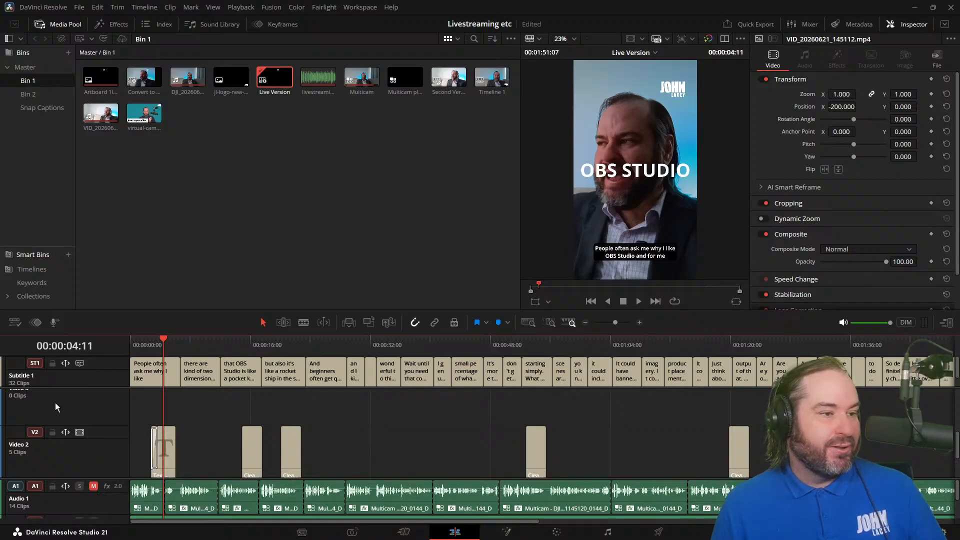
Step: Duplicate the second Video 1 clip onto the empty Video 3 track at the same time position, and view it at about 0:06
scroll(188, 454, "down", 1)
left_click(183, 455)
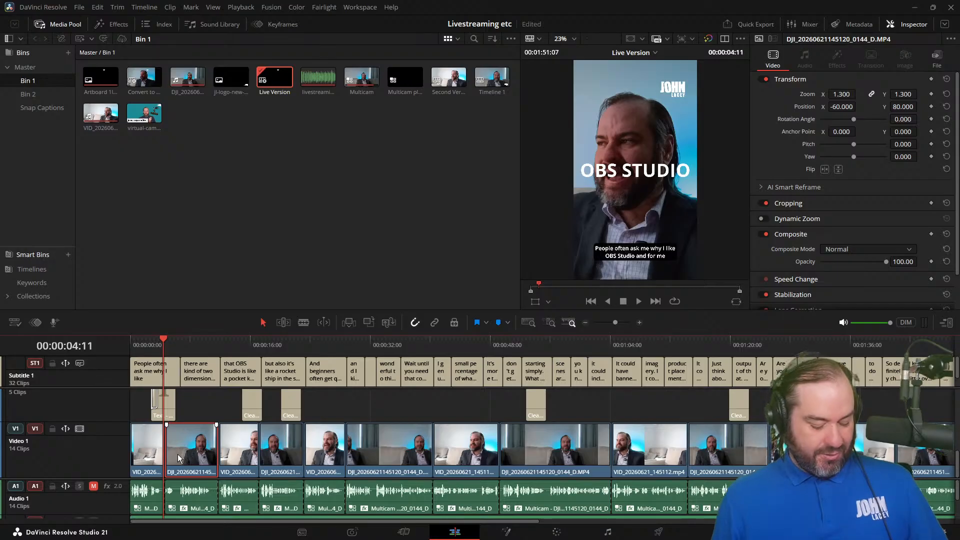
left_click_drag(185, 438, 184, 397)
scroll(184, 447, "up", 2)
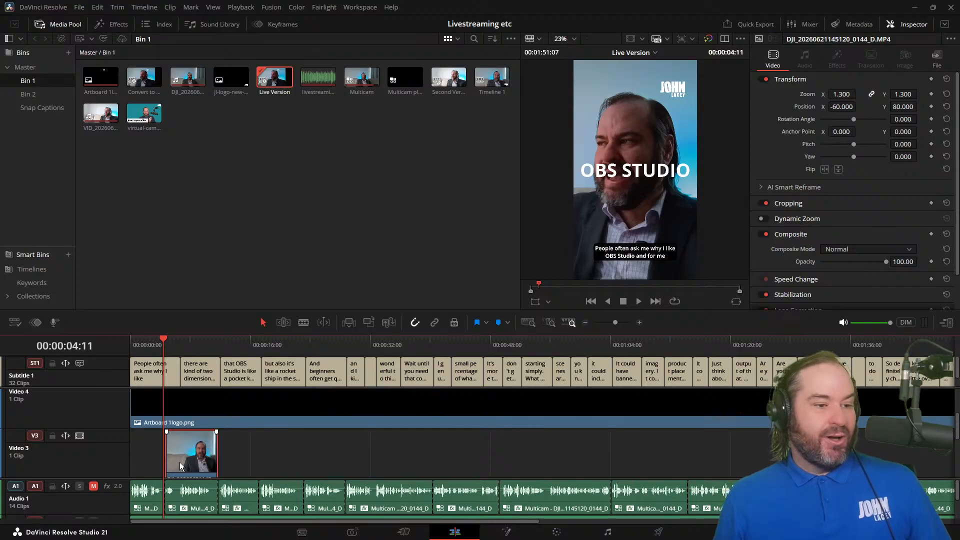
left_click(181, 343)
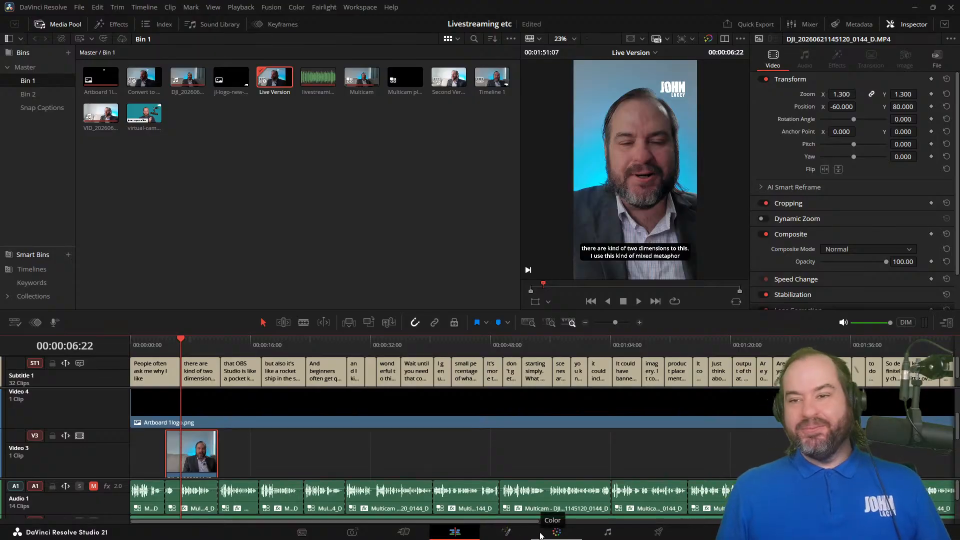
Step: Look through the operations available for the duplicated clip on Video 3
left_click(540, 535)
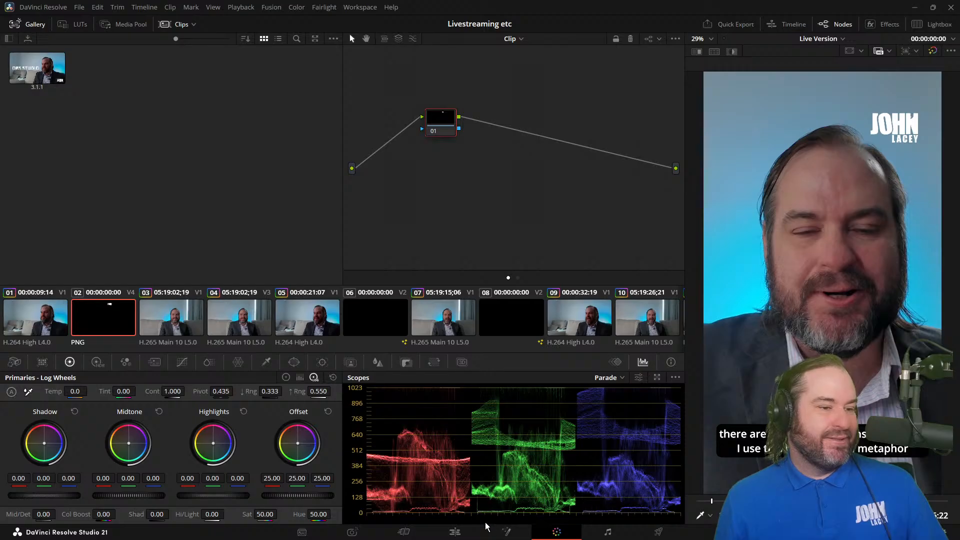
left_click(462, 531)
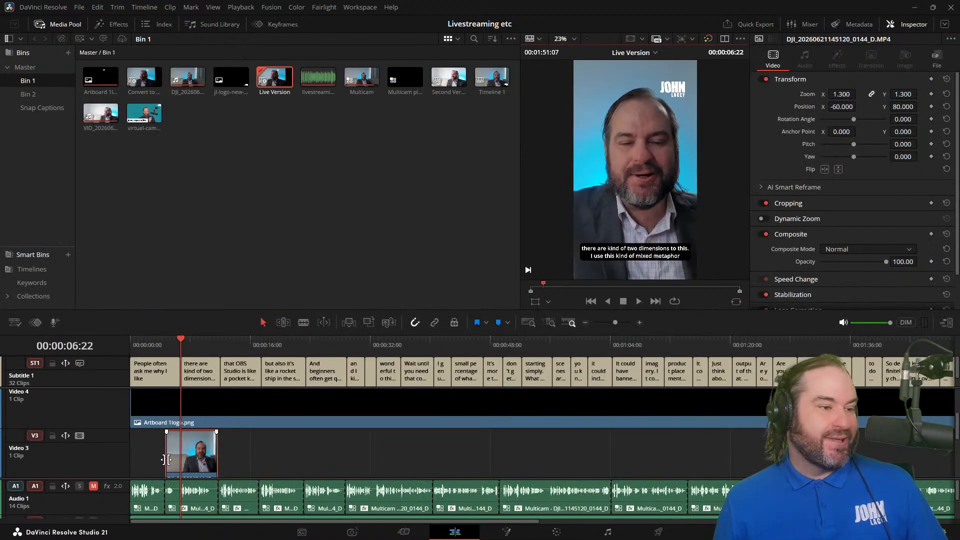
scroll(180, 470, "down", 2)
right_click(182, 424)
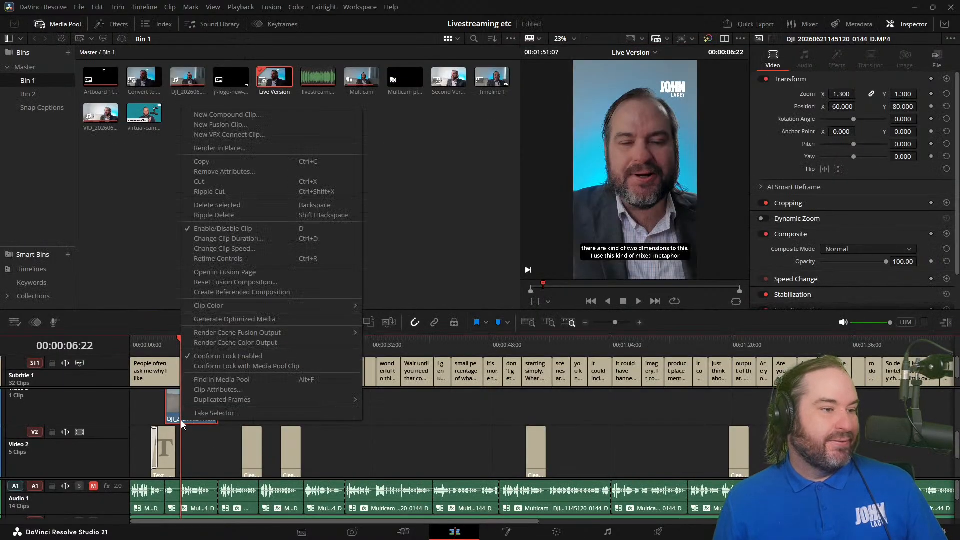
left_click(59, 412)
scroll(58, 413, "up", 2)
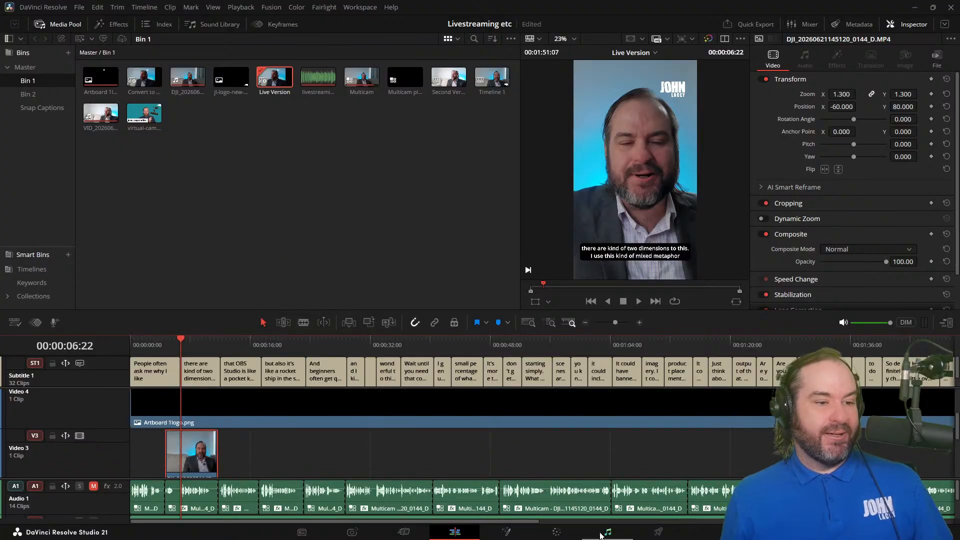
Step: Switch to the Color page, look through the timeline's clips and select clip 04, the duplicate on Video 3
left_click(557, 533)
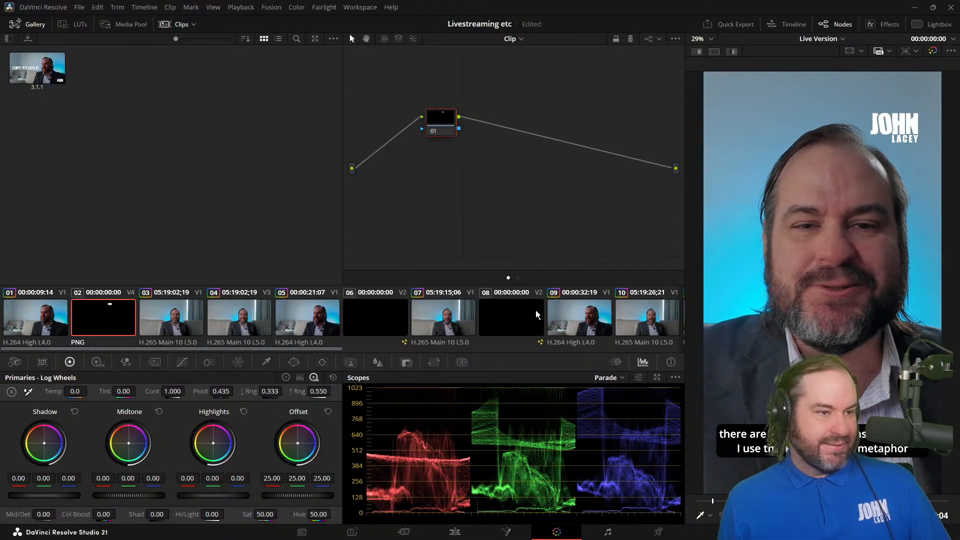
left_click_drag(321, 349, 669, 356)
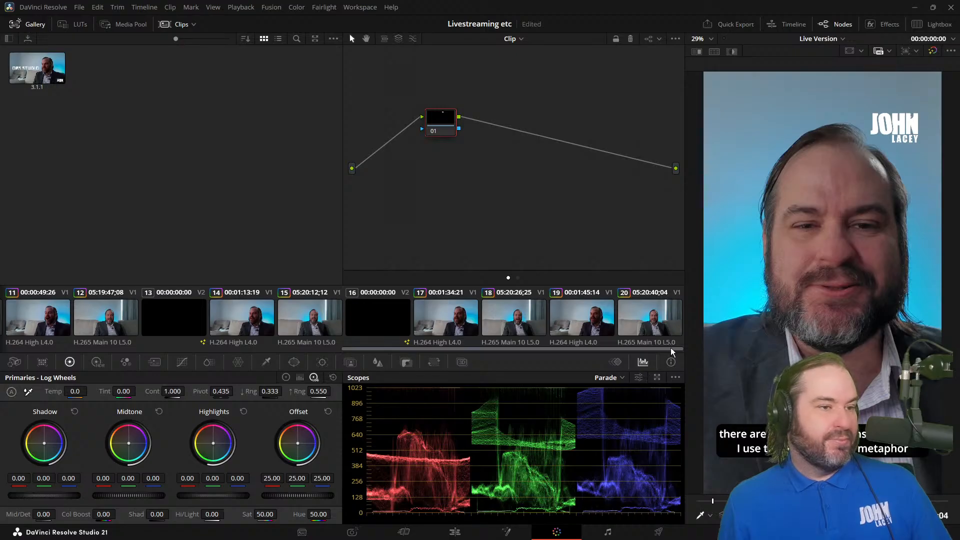
left_click_drag(671, 351, 223, 363)
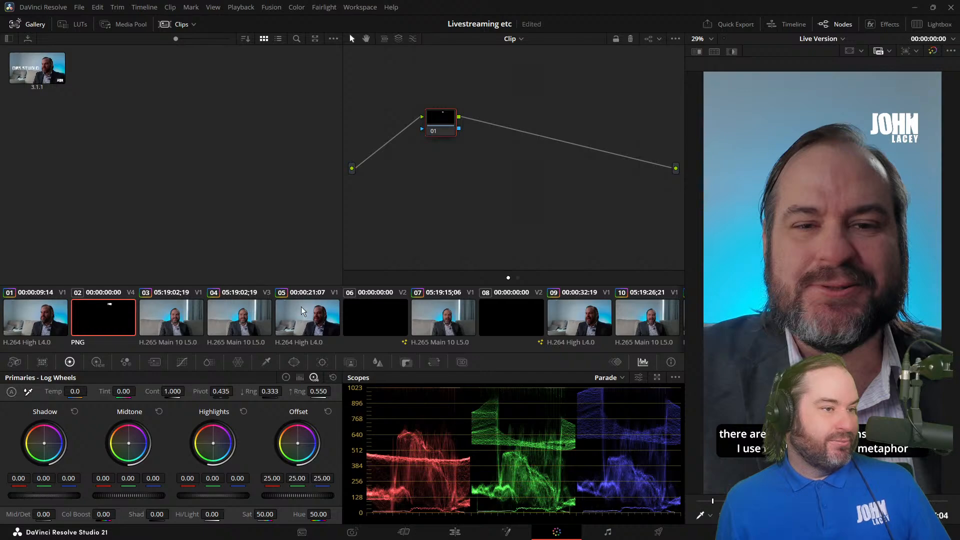
left_click(233, 312)
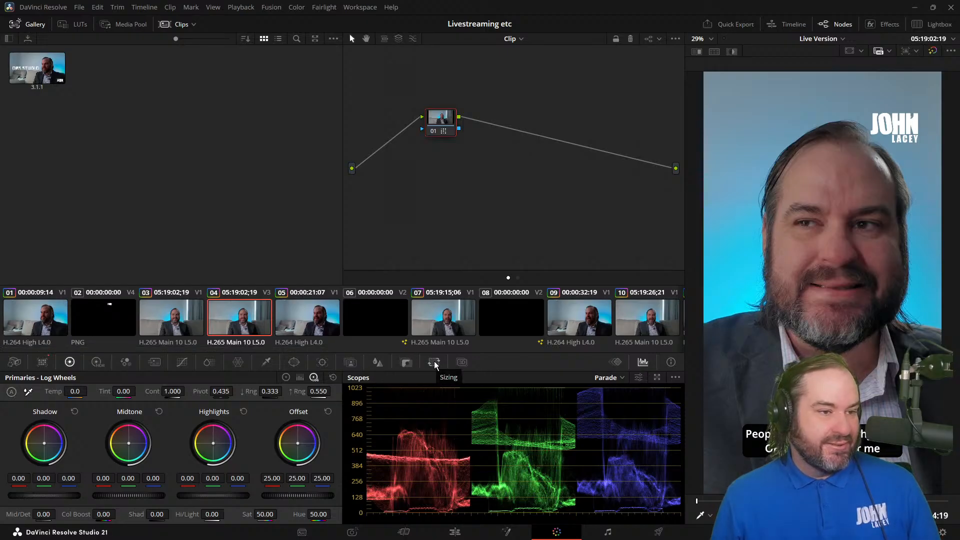
Step: Mask the whole person in clip 04 with AI Magic Mask 2, marking forehead, chin, jacket and chest with the mask overlay shown
left_click(349, 363)
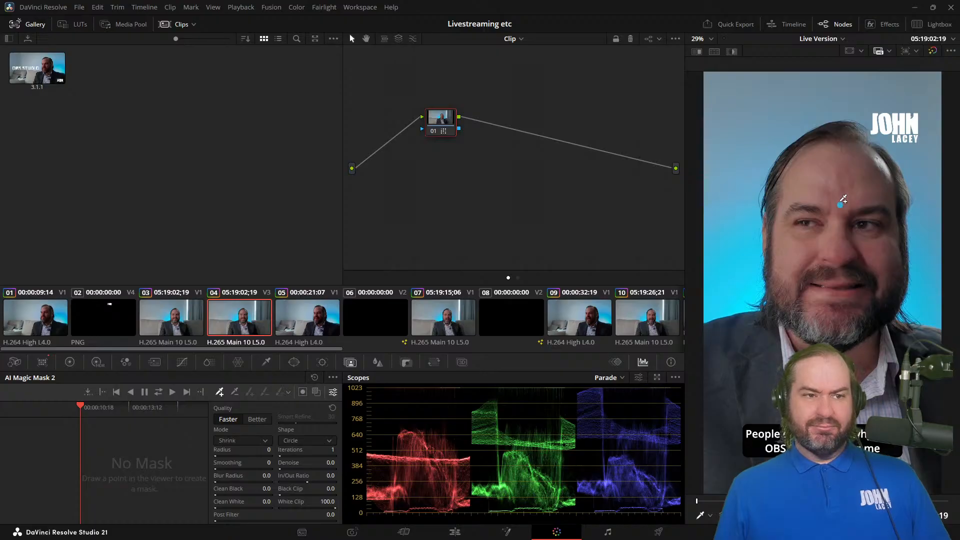
left_click(826, 325)
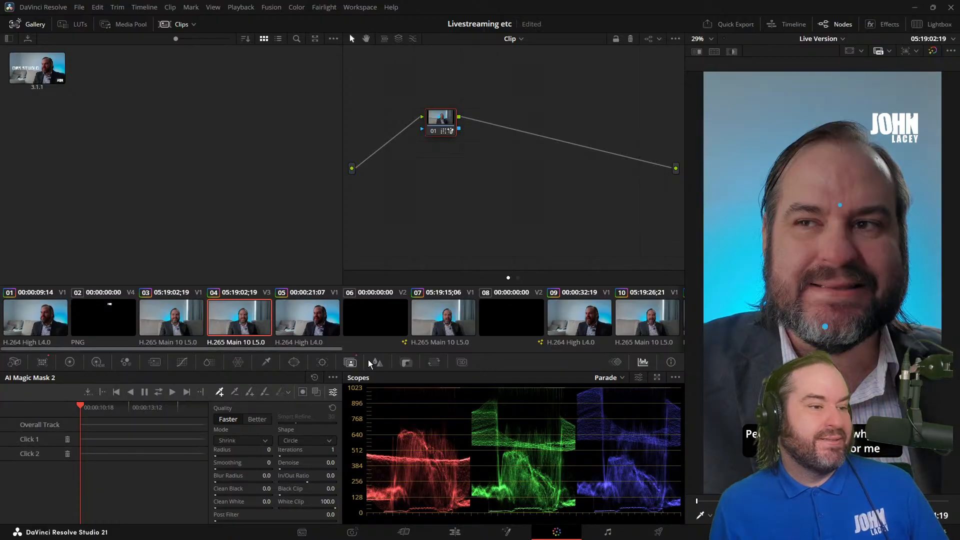
left_click(315, 395)
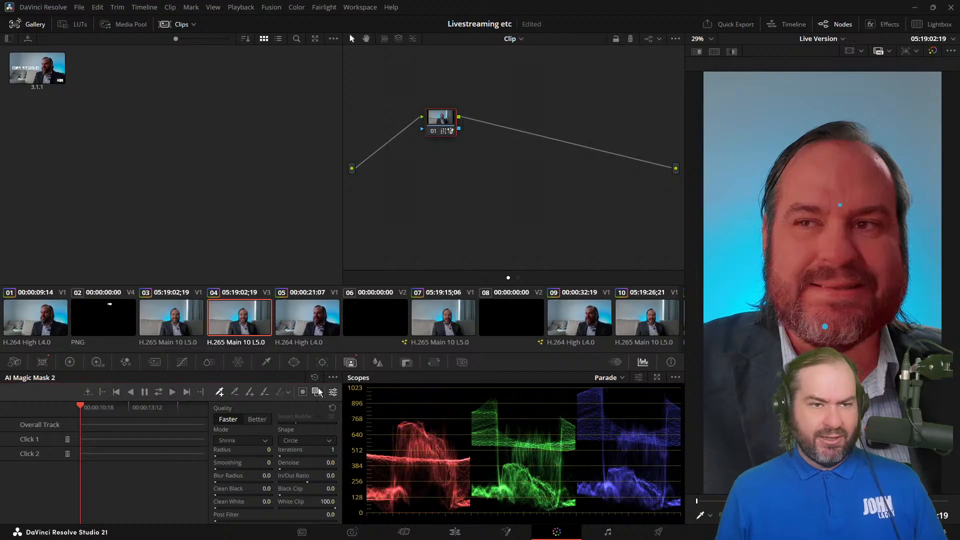
left_click(745, 375)
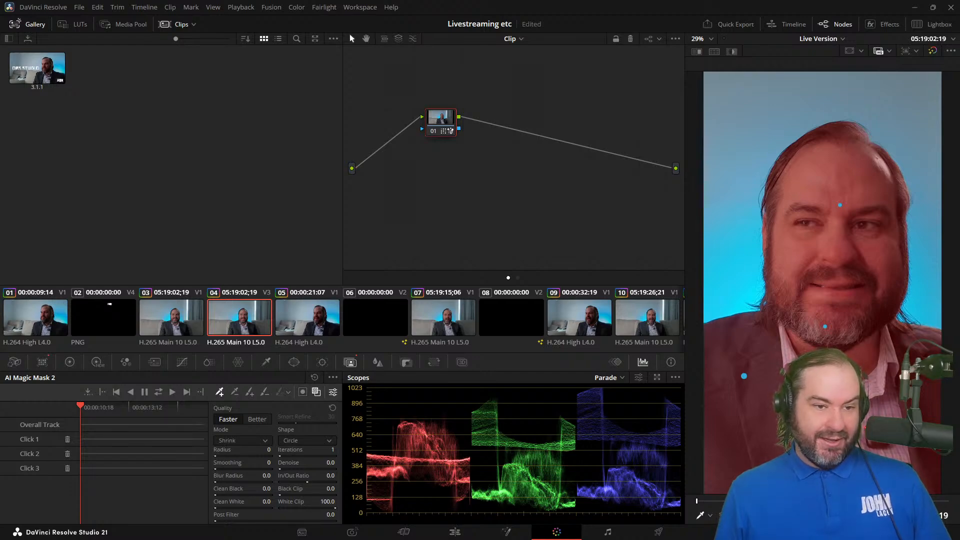
left_click(865, 428)
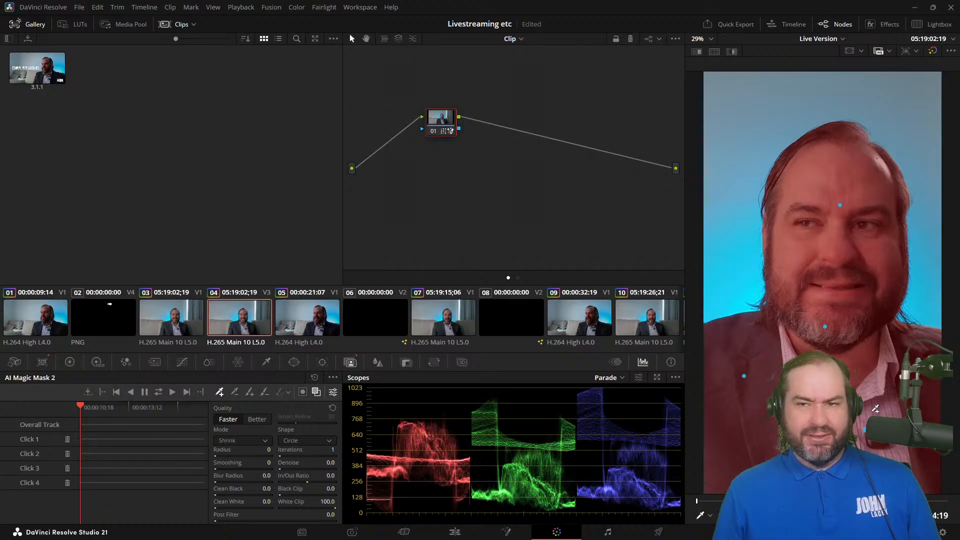
Step: Add an alpha output to clip 04's node graph and connect node 01's alpha output to it
right_click(490, 148)
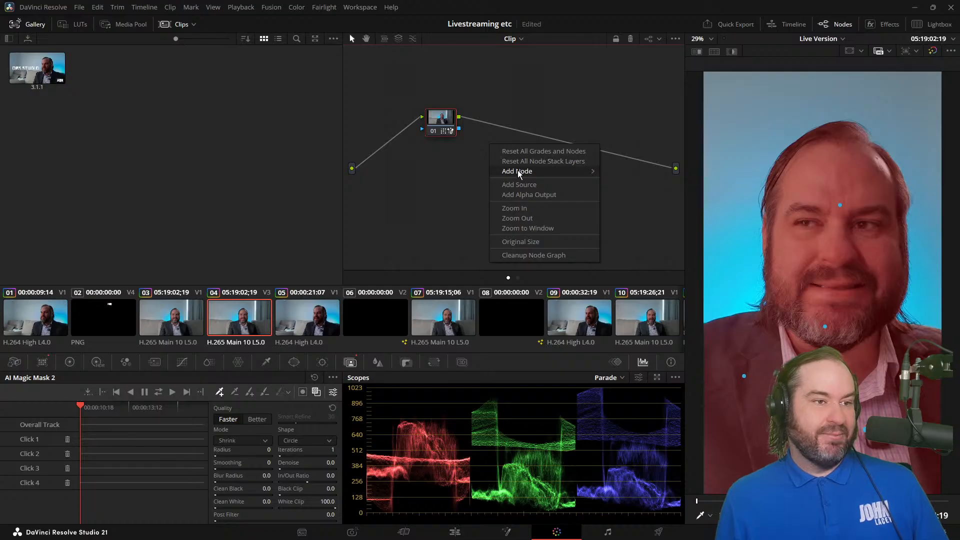
mouse_move(519, 171)
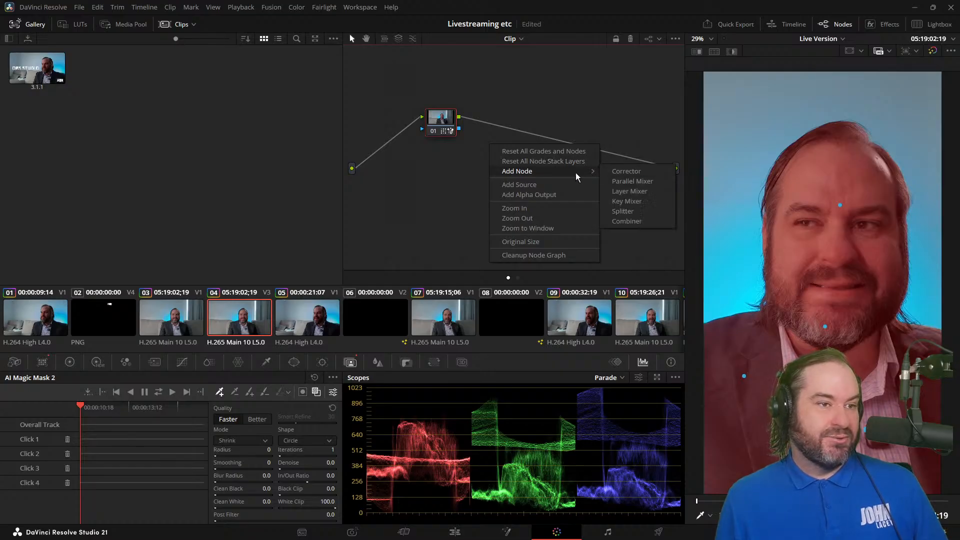
left_click(559, 196)
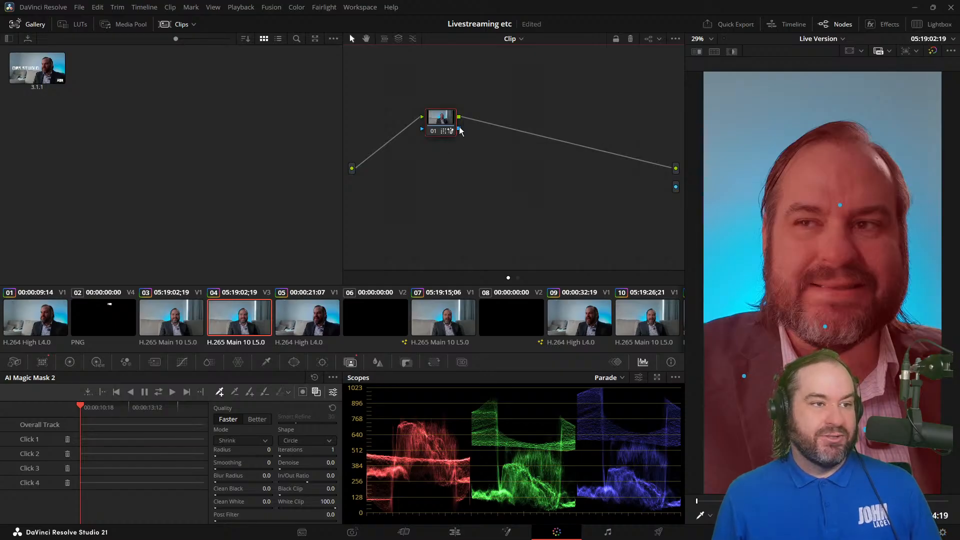
left_click_drag(459, 128, 677, 187)
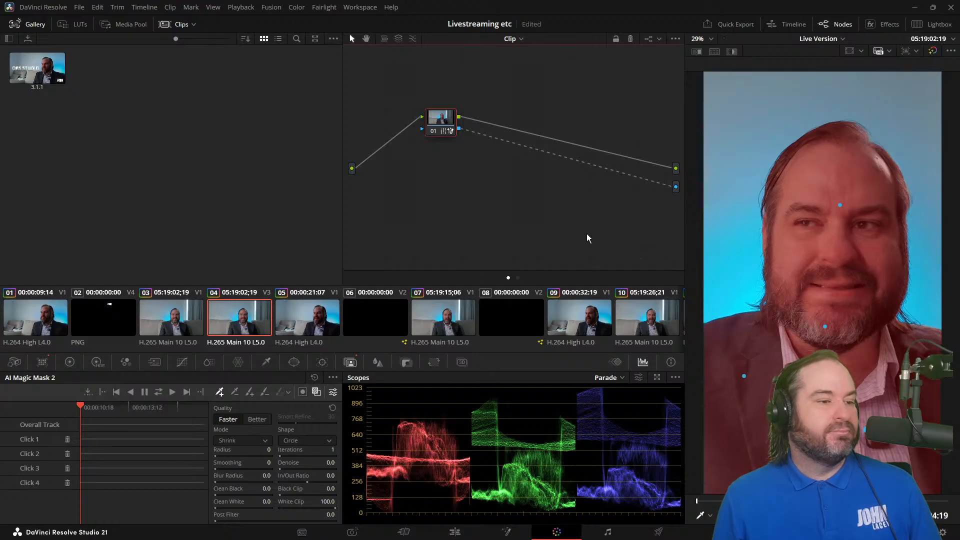
Step: Check the masked duplicate over the title on the Edit page, and return to clip 04 on the Color page
left_click(464, 535)
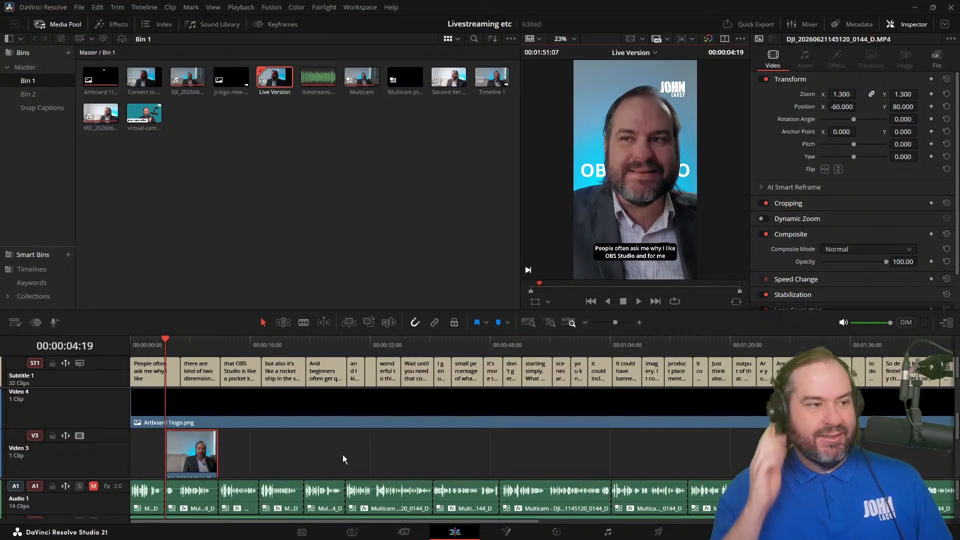
left_click(549, 536)
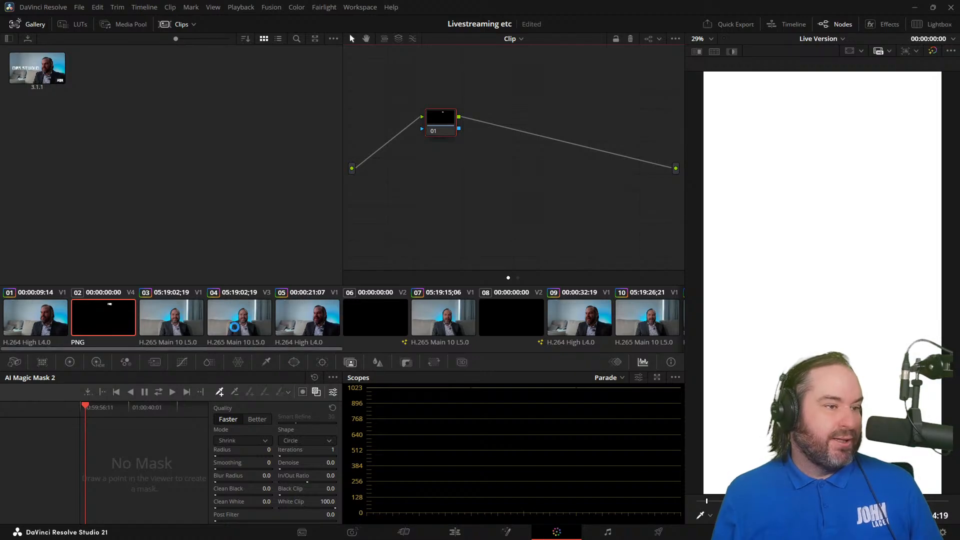
left_click(237, 331)
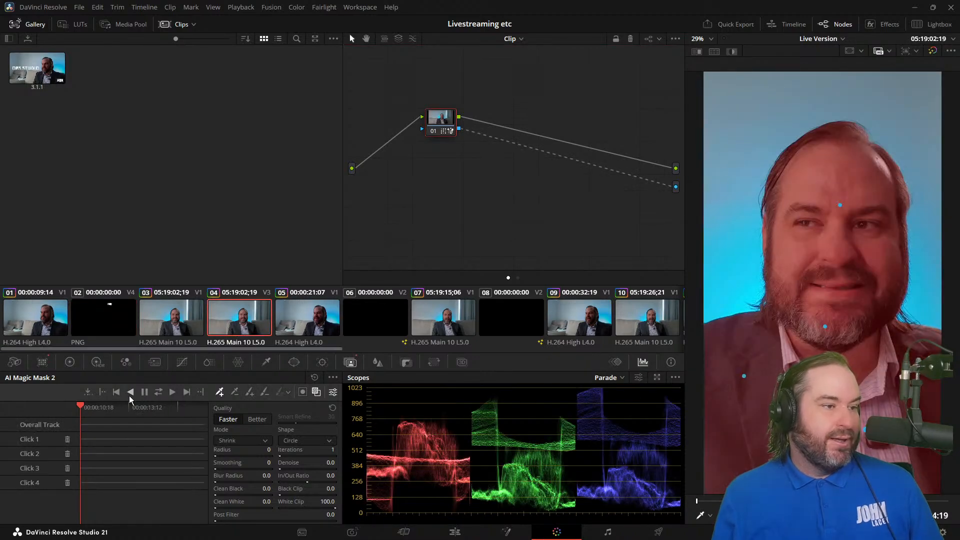
Step: Track clip 04's AI Magic Mask 2 through the whole clip and check the masked title at the clip's start on the Edit page
left_click(160, 395)
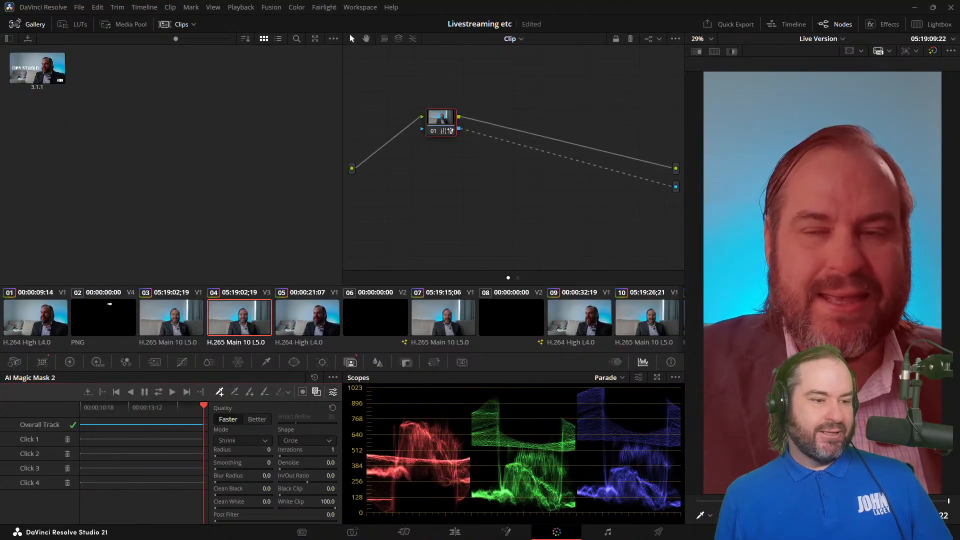
left_click(456, 533)
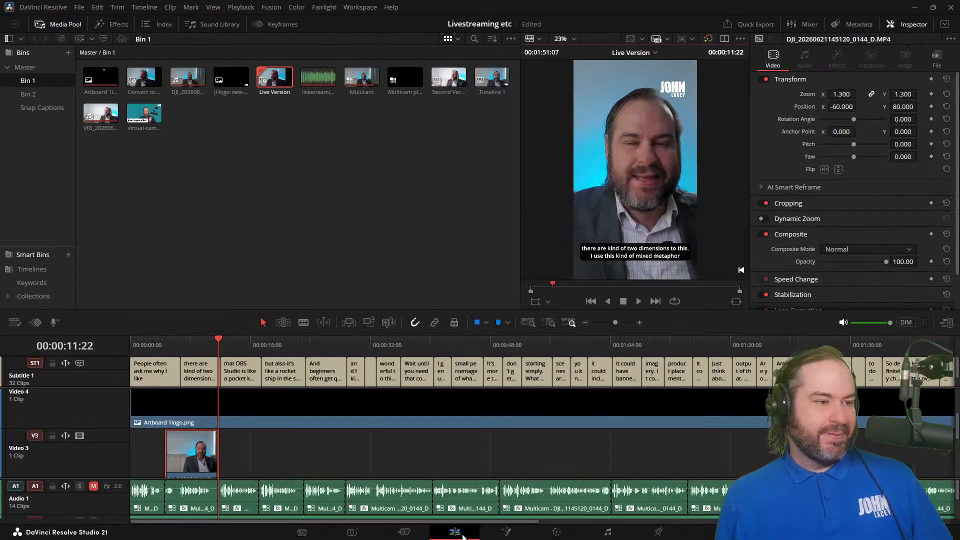
left_click(165, 343)
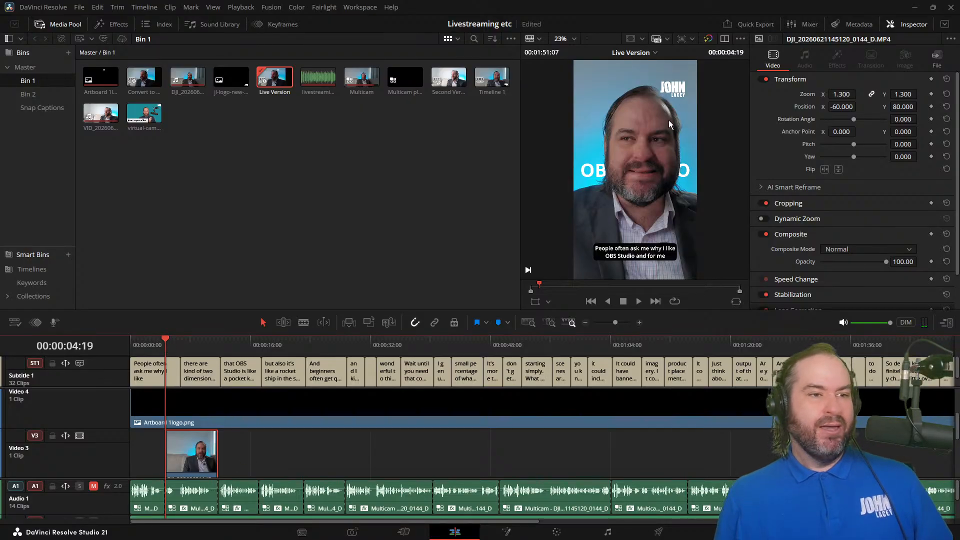
Step: Extend the OBS STUDIO title on Video 2 to the end of the masked clip on Video 3
scroll(253, 452, "down", 2)
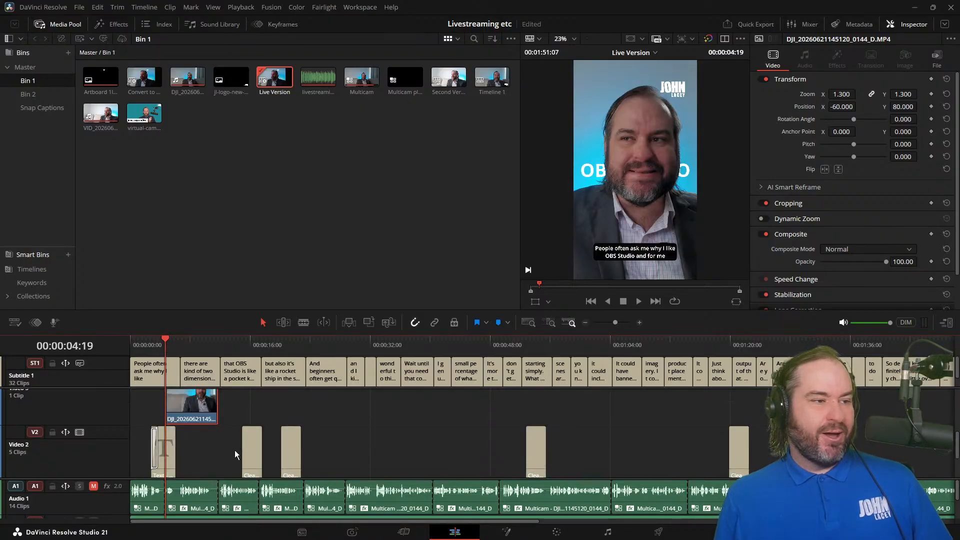
scroll(237, 454, "down", 2)
scroll(210, 454, "up", 2)
scroll(166, 448, "down", 2)
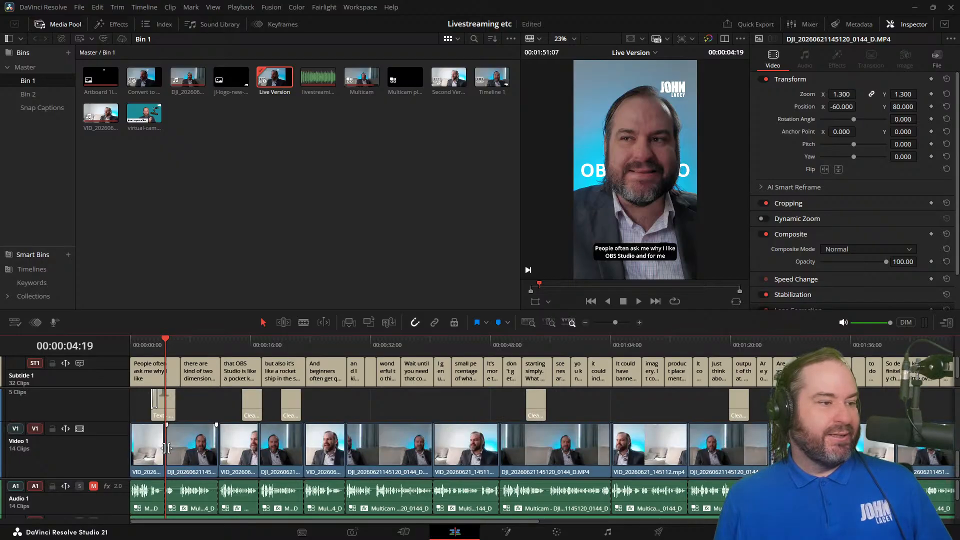
scroll(180, 452, "up", 3)
scroll(192, 456, "down", 1)
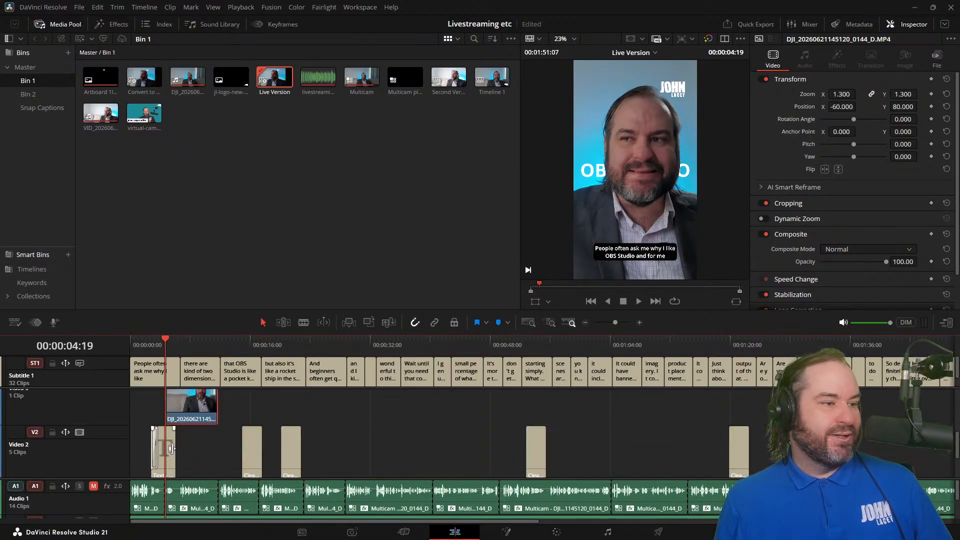
left_click(170, 451)
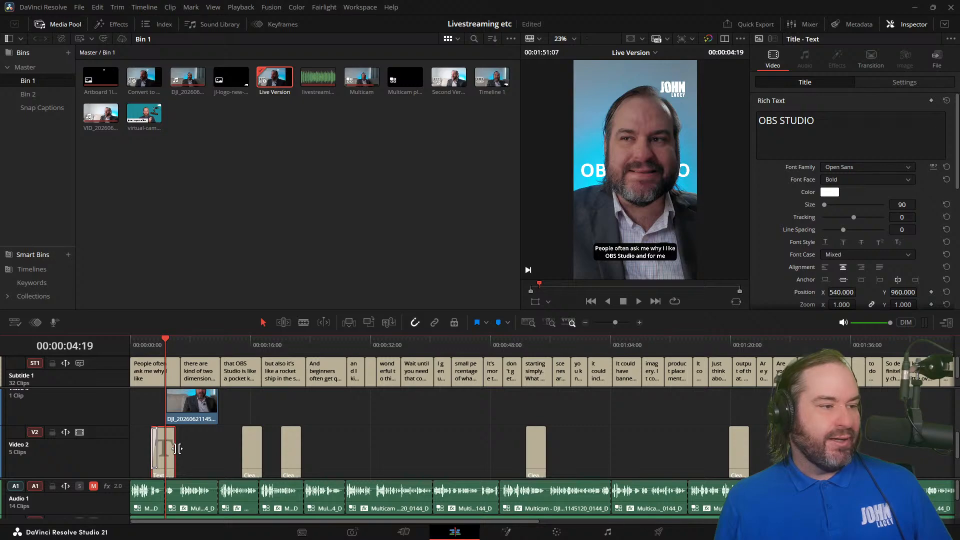
left_click_drag(178, 448, 213, 443)
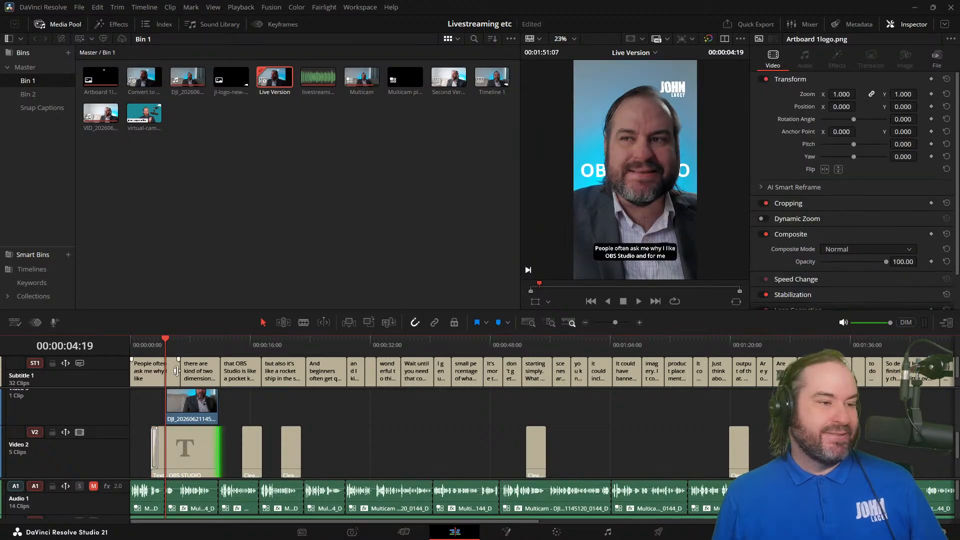
Step: Split the OBS STUDIO title's text into two lines, OBS above STUDIO
left_click(179, 341)
left_click(175, 446)
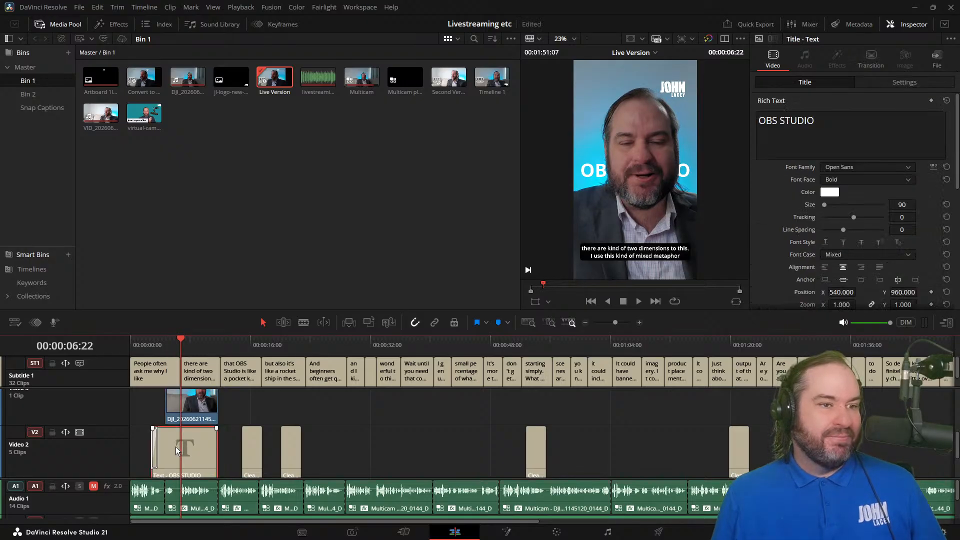
left_click(778, 127)
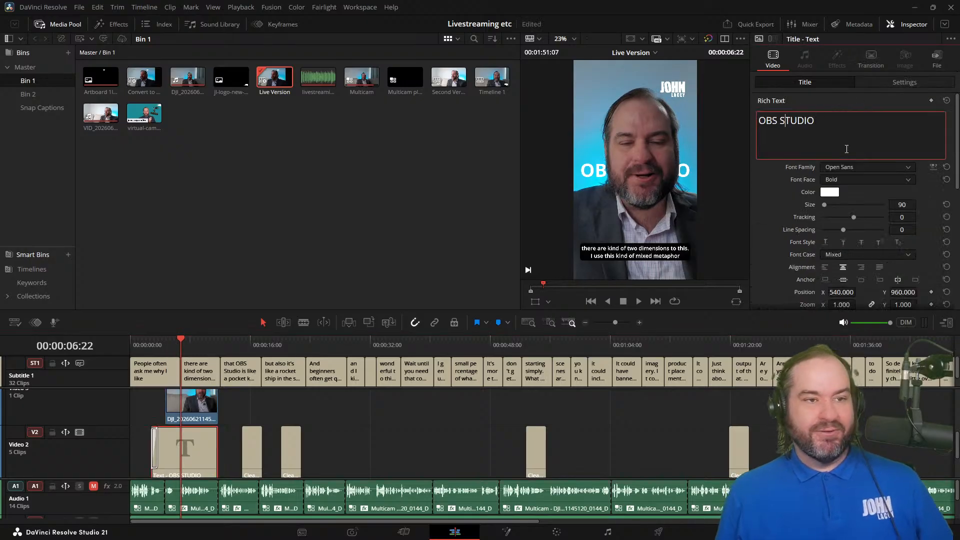
key("BackSpace")
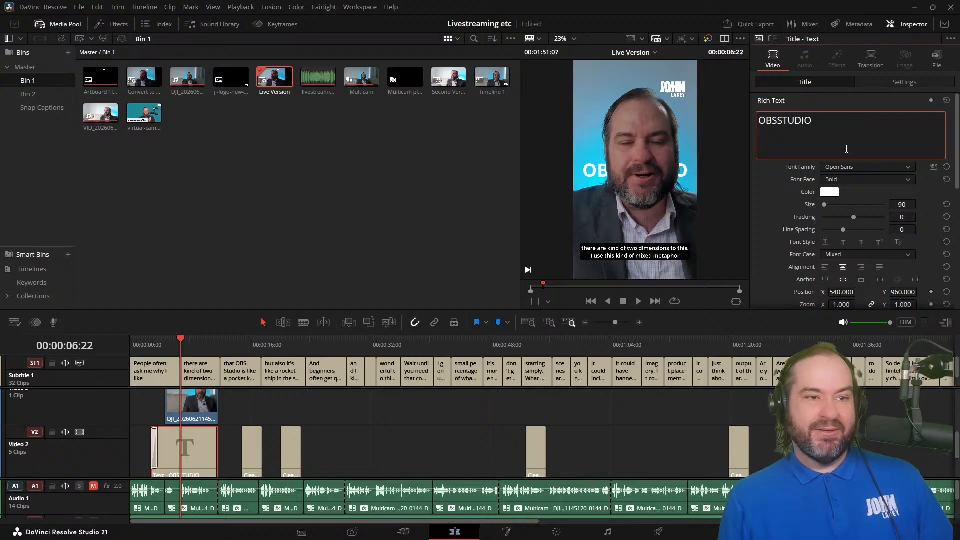
key("Return")
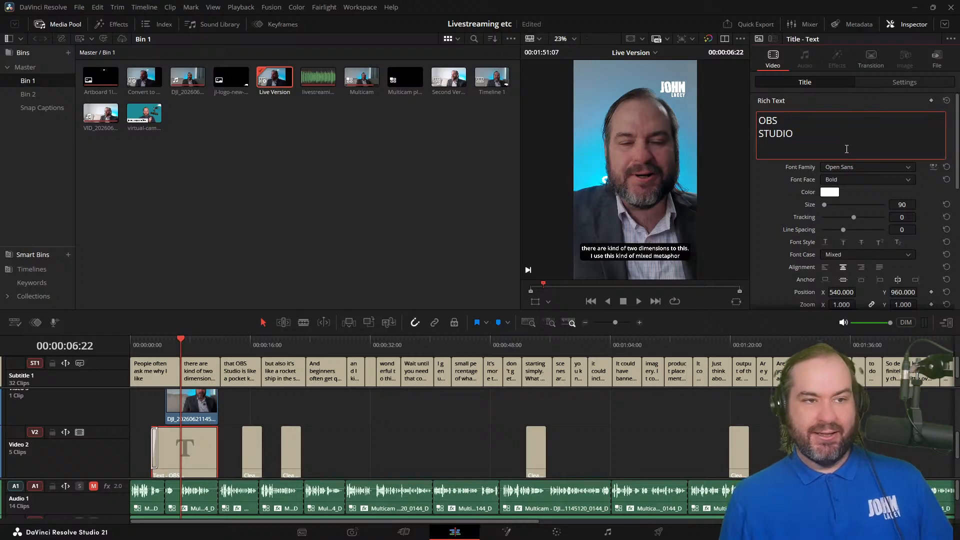
Step: Set the title's font size to 144
left_click(902, 204)
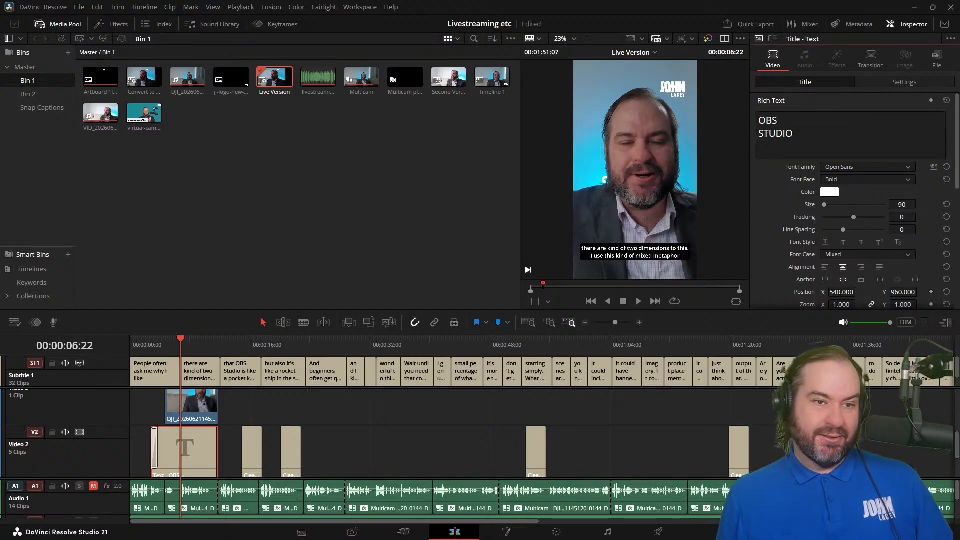
key("BackSpace")
key("BackSpace")
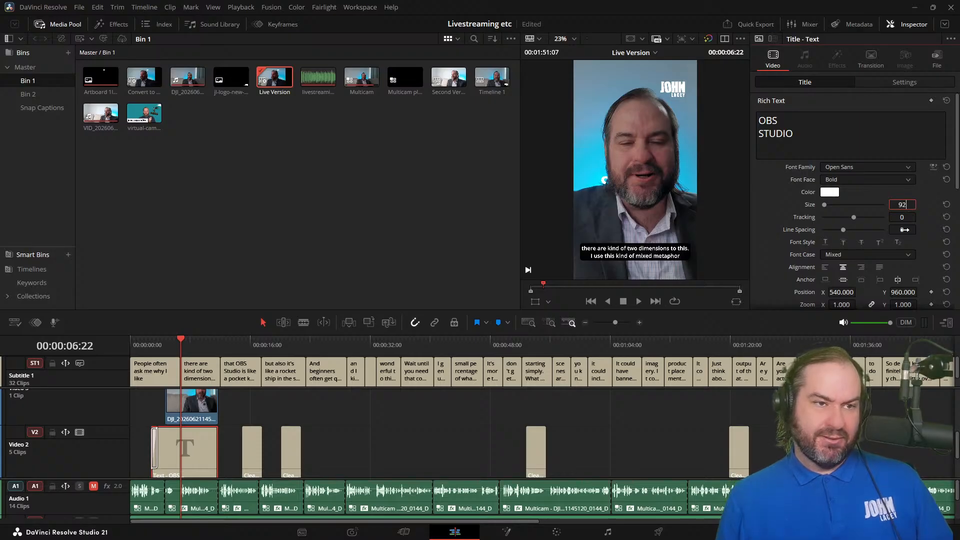
type("129")
key("BackSpace")
key("BackSpace")
type("44")
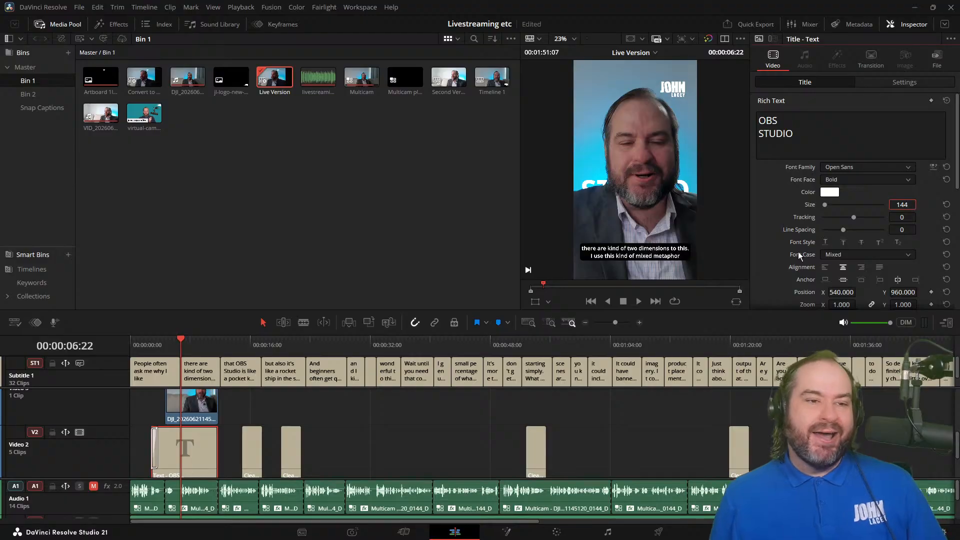
Step: Try a horizontal position of 440 for the title and restore it to 540
scroll(913, 240, "down", 3)
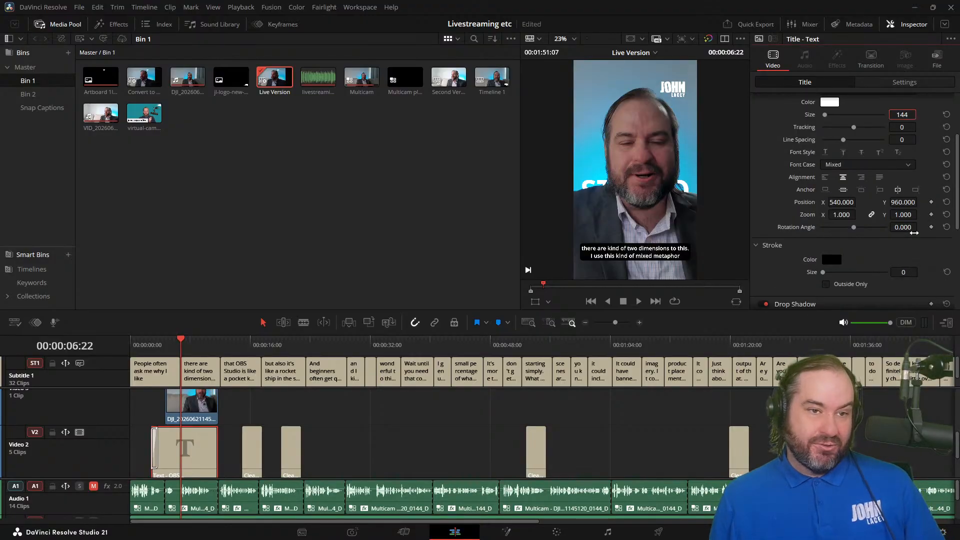
left_click(829, 203)
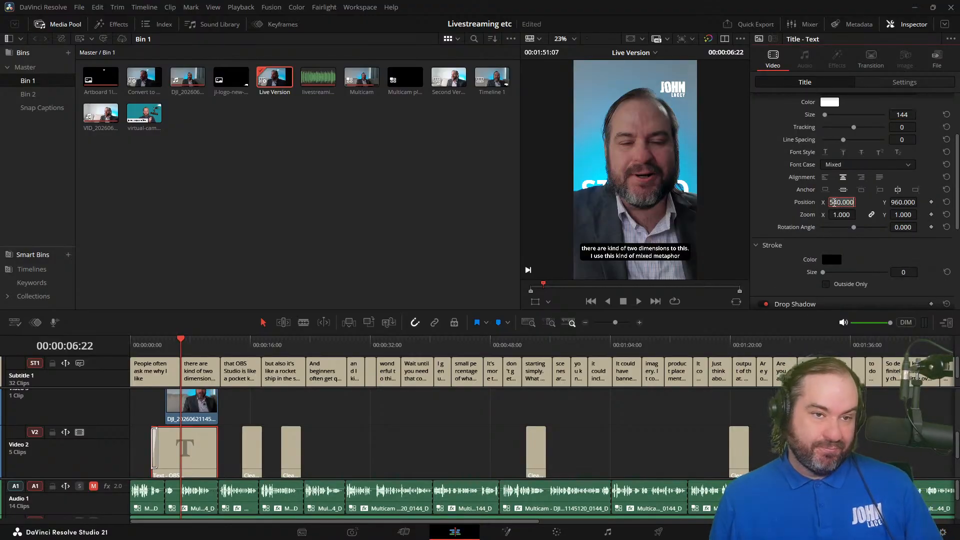
key("BackSpace")
type("3")
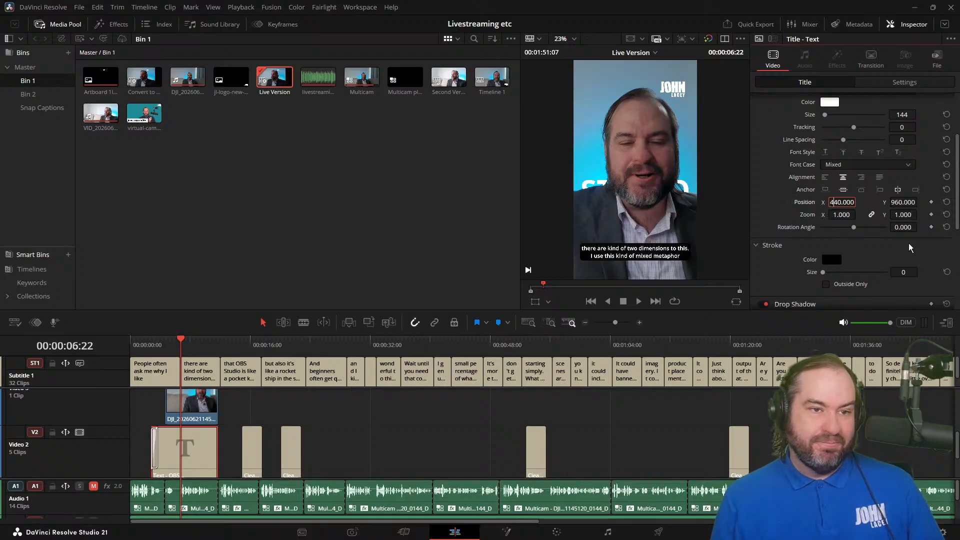
key("BackSpace")
type("5")
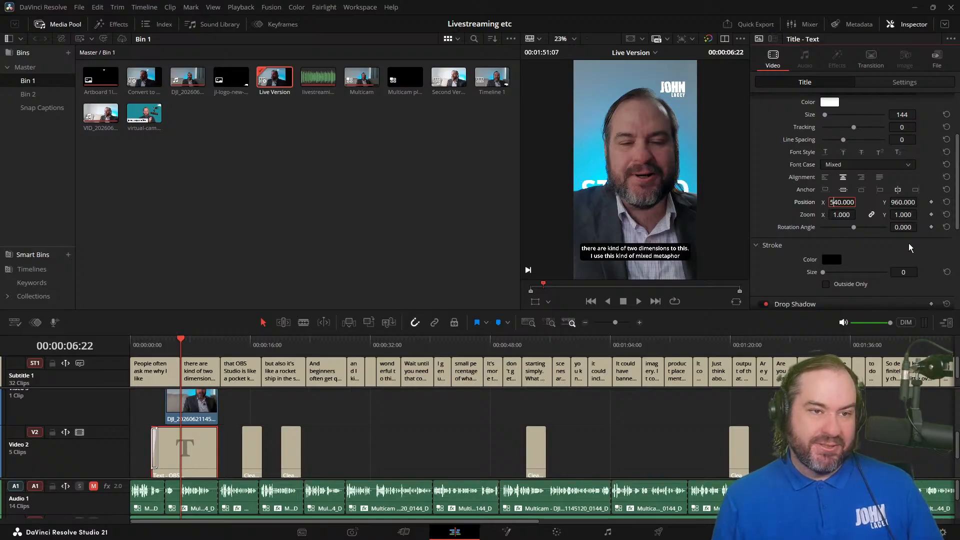
Step: Raise the title by trying different vertical positions and set its Y position to 1260
left_click(891, 202)
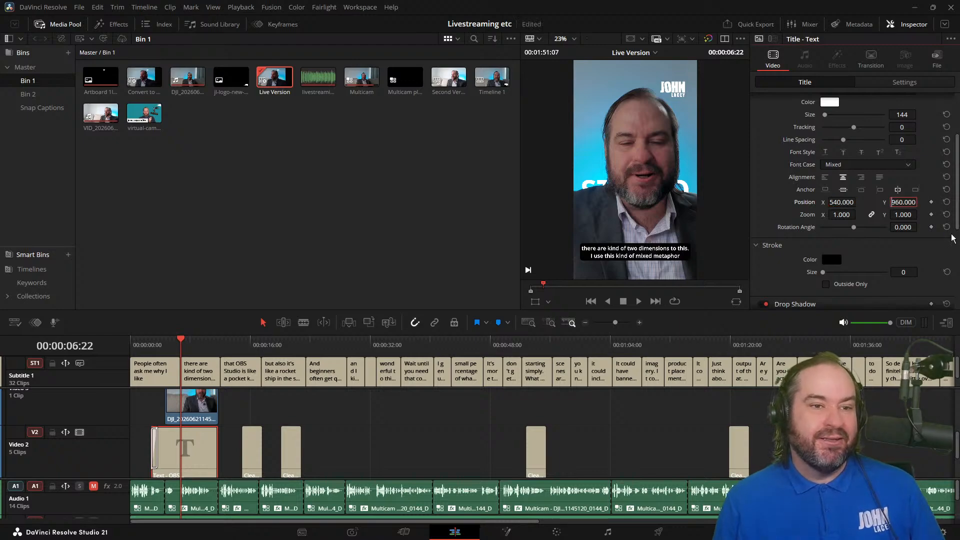
key("Delete")
type("11")
key("BackSpace")
type("5")
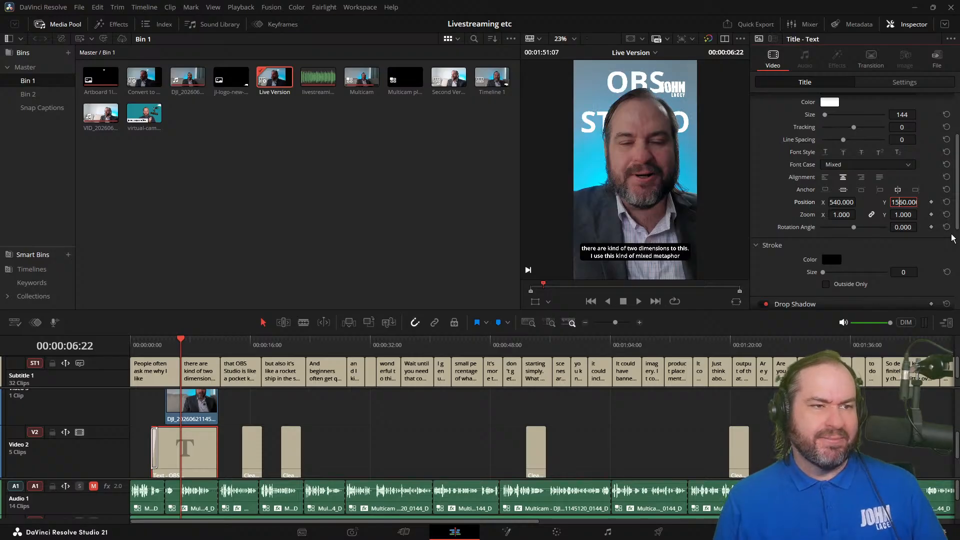
key("BackSpace")
type("4")
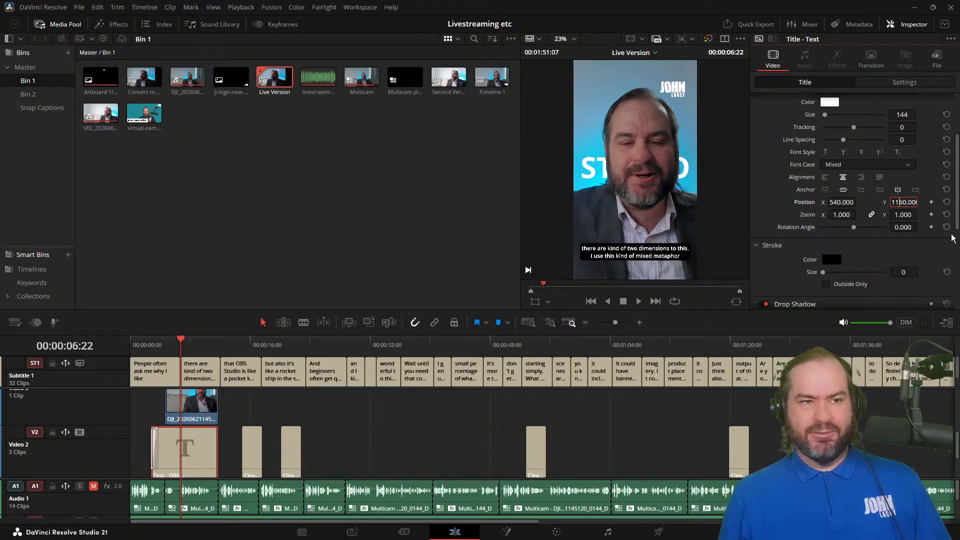
key("BackSpace")
type("2")
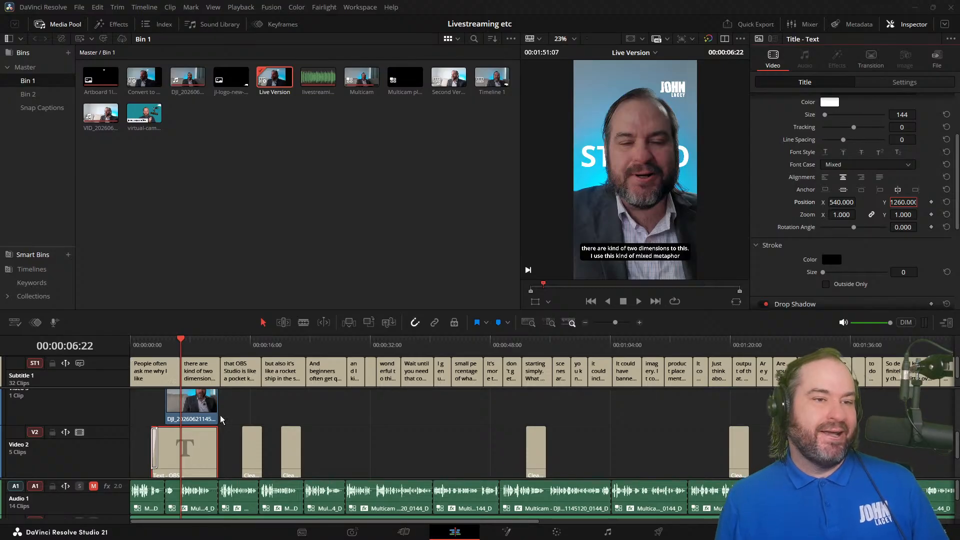
scroll(826, 149, "up", 3)
left_click(836, 140)
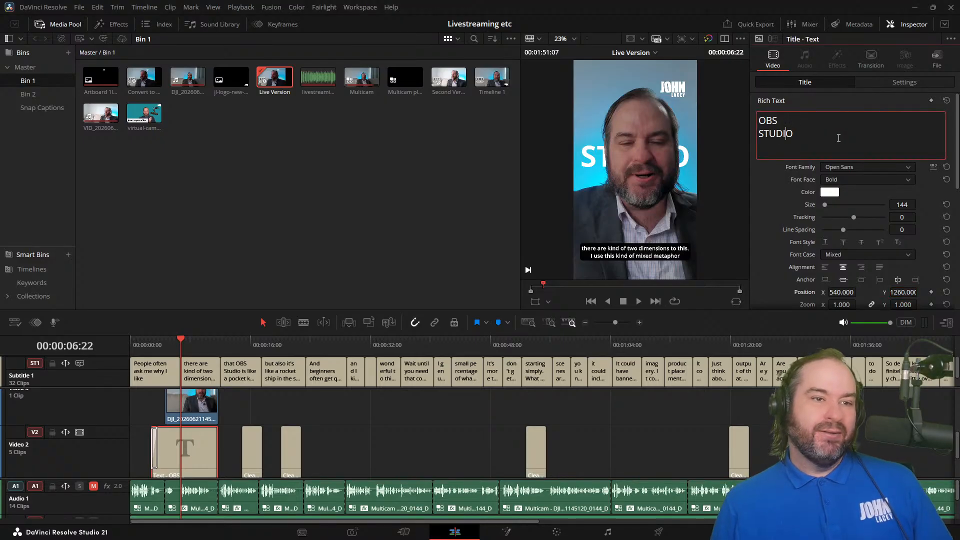
key("shift+Home")
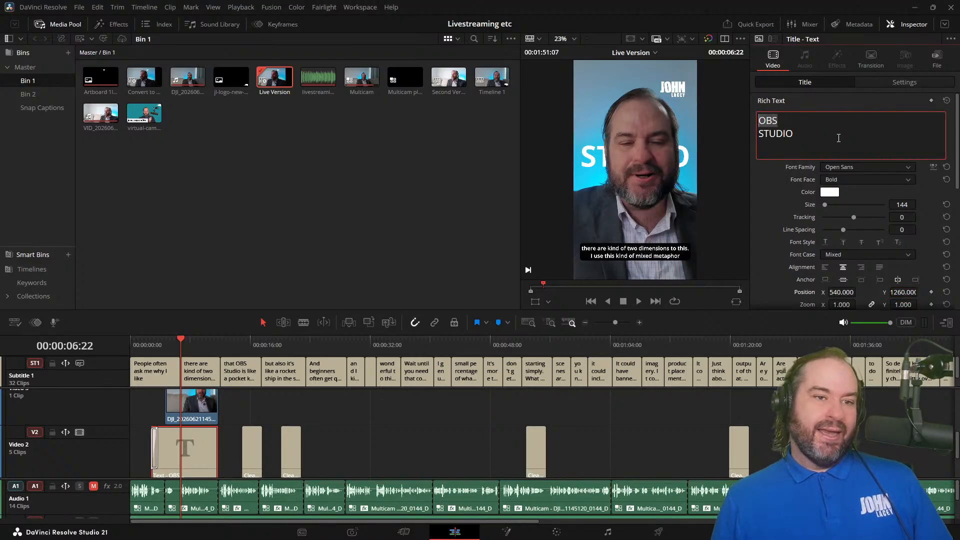
key("ctrl+a")
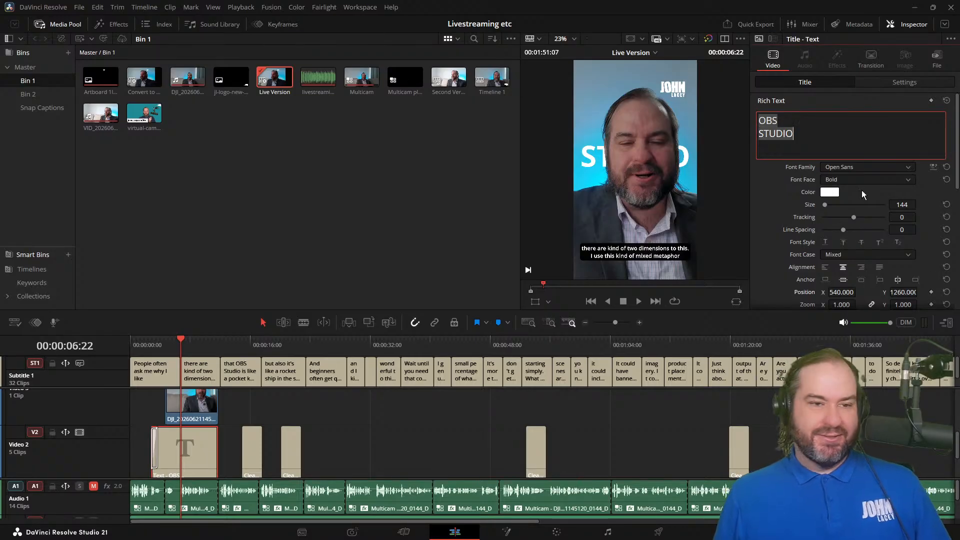
left_click(882, 152)
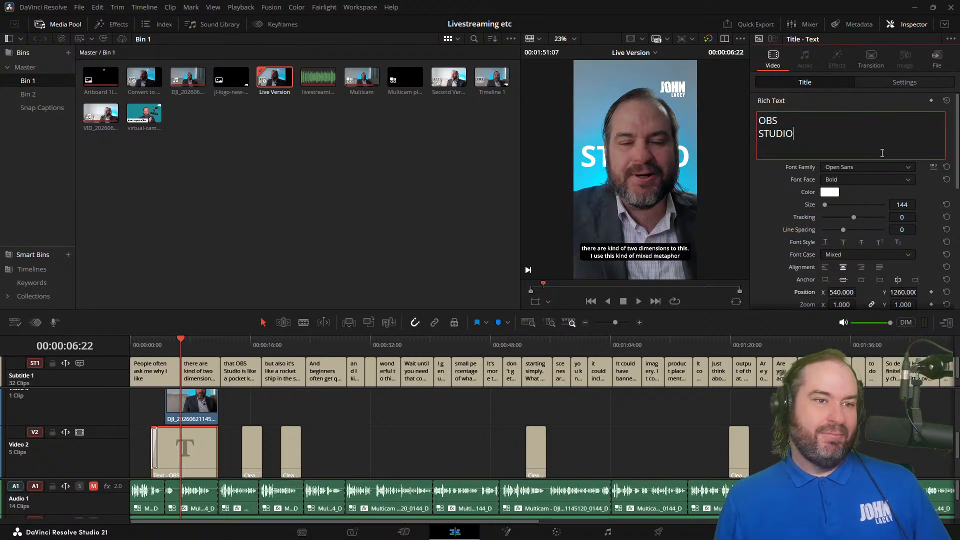
Step: Delete the OBS STUDIO title from Video 2 and show the effects library in place of the media pool
left_click(186, 454)
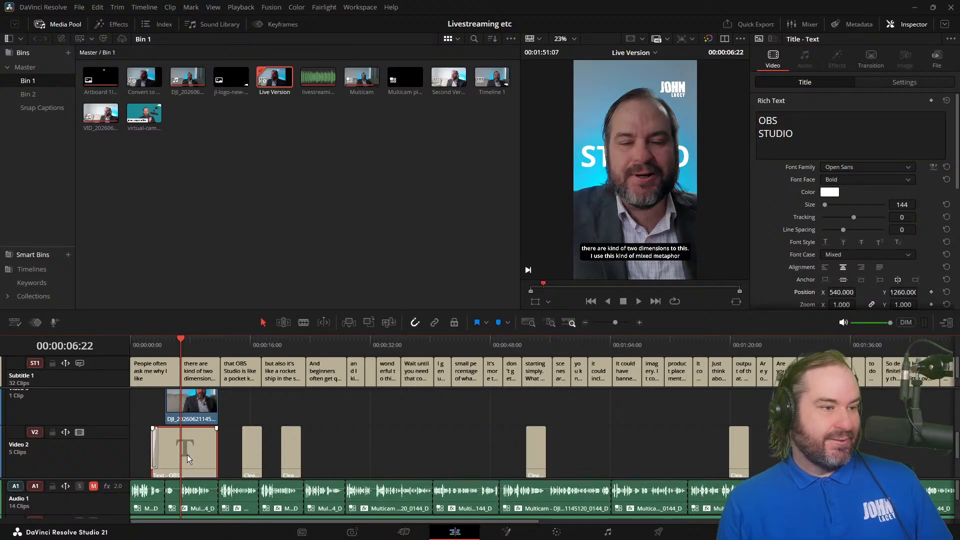
key("Delete")
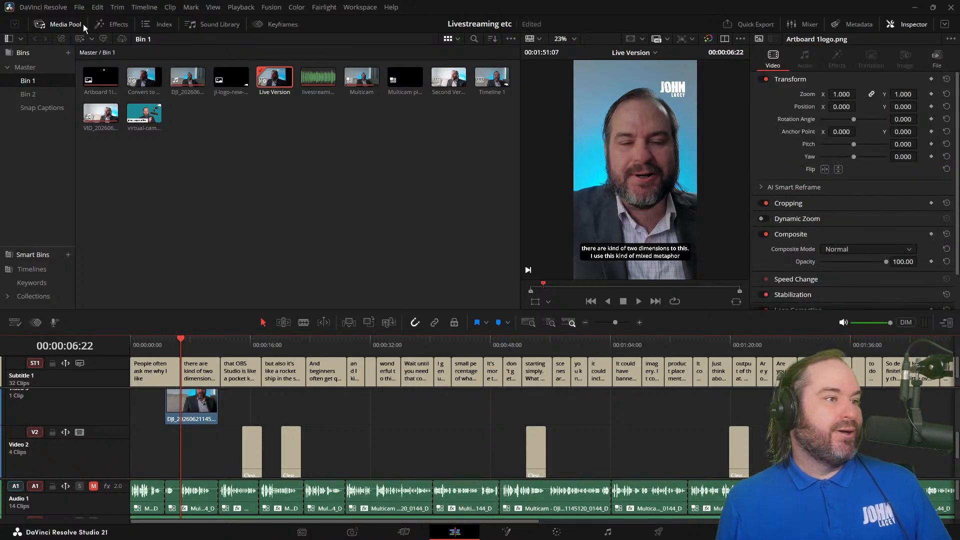
left_click(100, 23)
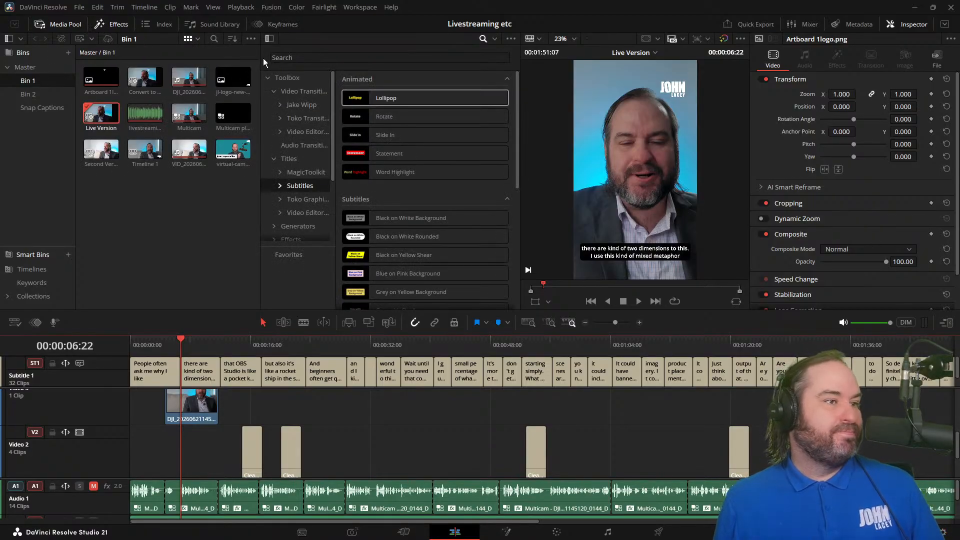
left_click(56, 25)
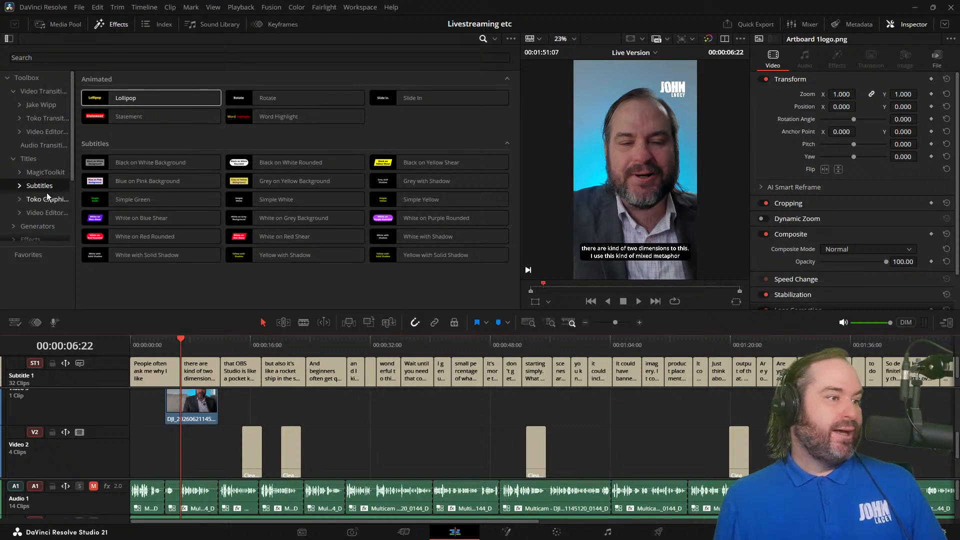
Step: Search all folders of the effects library for TEXT
left_click(489, 39)
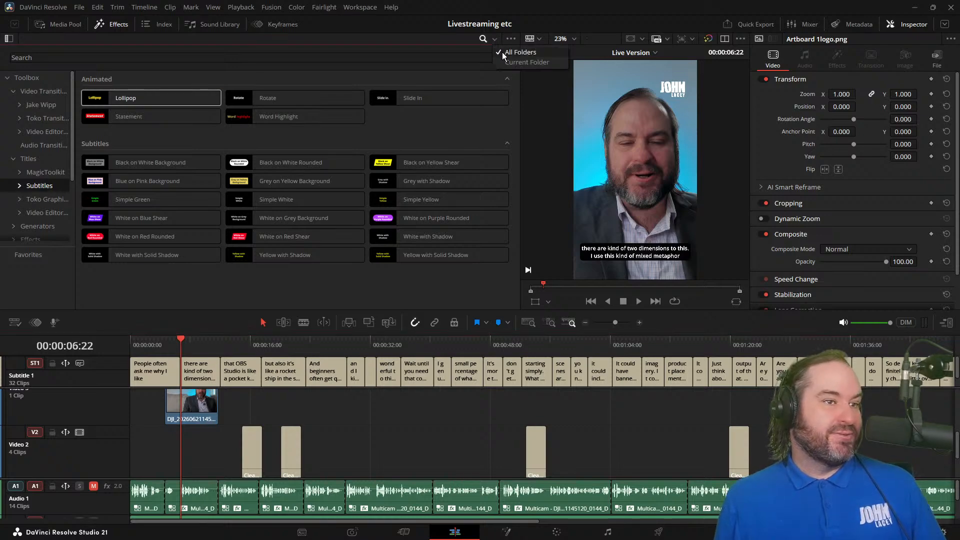
left_click(503, 53)
left_click(219, 56)
type("TEXT")
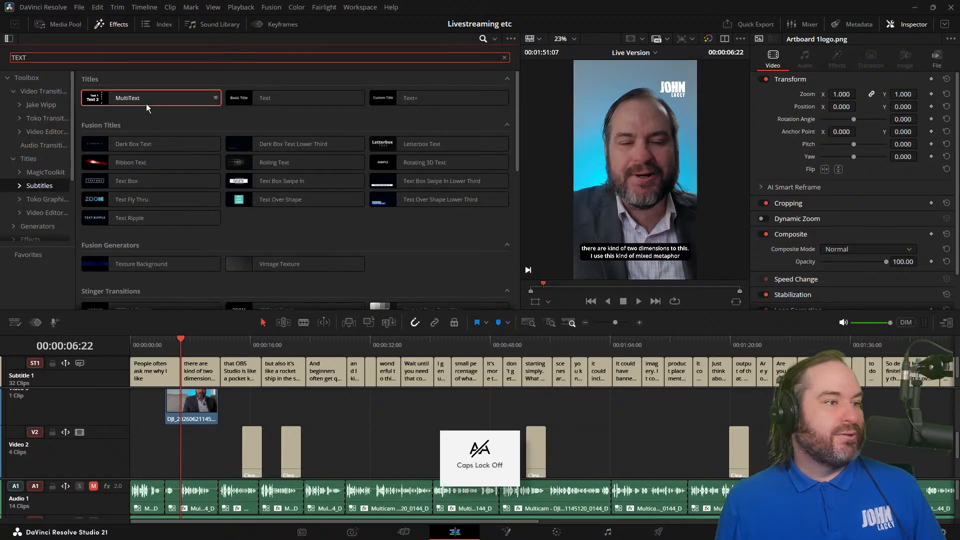
Step: Add a MultiText title to Video 2 beneath the masked clip, ending at that clip's end, and place the playhead over it
left_click_drag(146, 103, 182, 446)
left_click(191, 338)
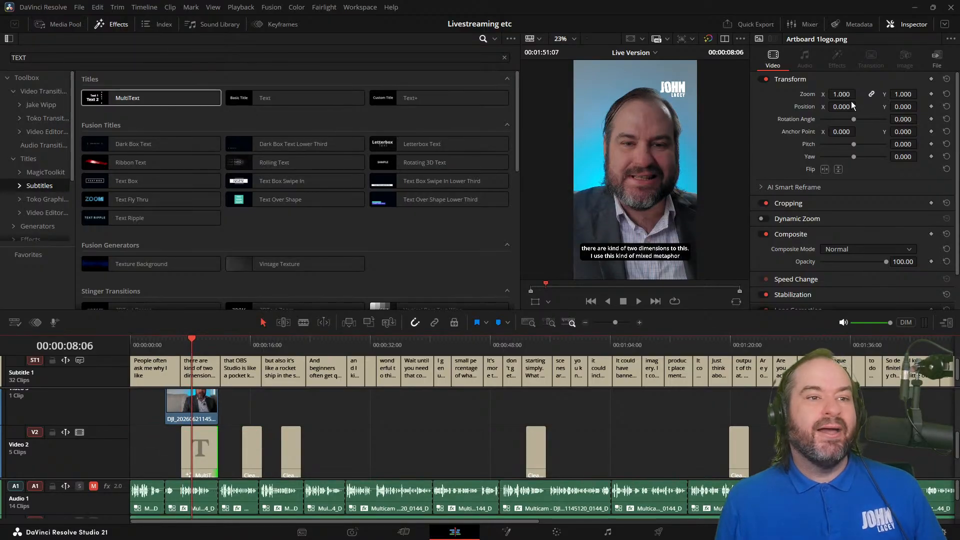
scroll(766, 160, "down", 2)
scroll(767, 159, "up", 2)
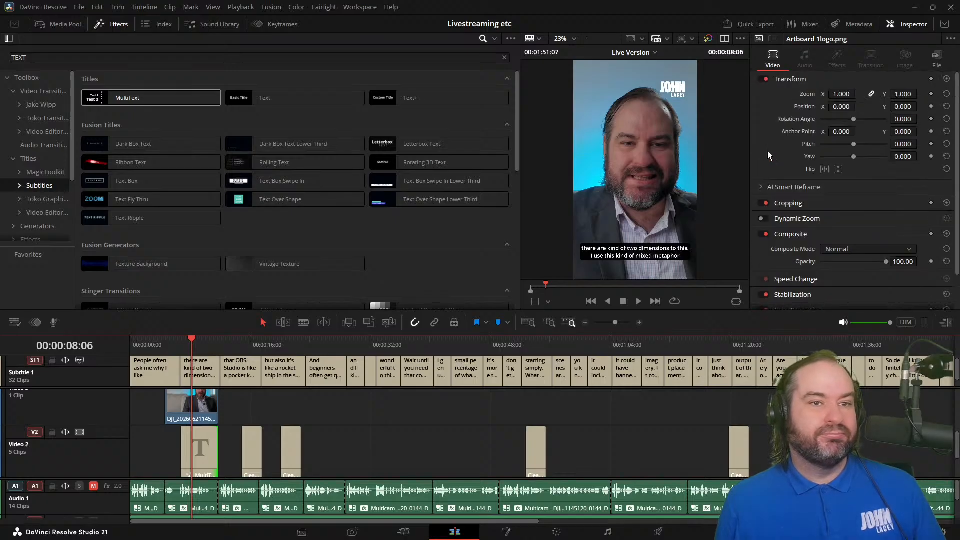
Step: Select the new MultiText title on Video 2 and replace its default text with OBS
left_click(210, 452)
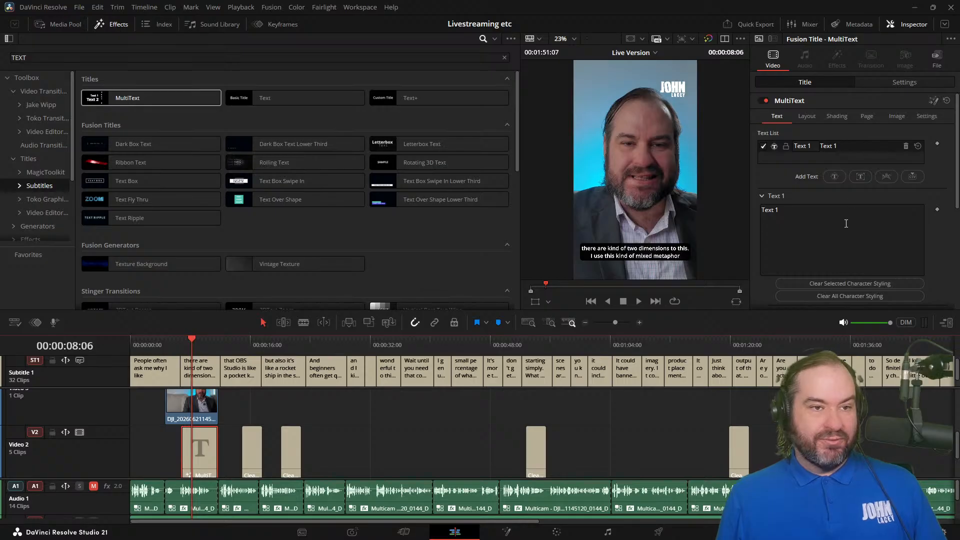
left_click_drag(796, 213, 733, 227)
type("OBS")
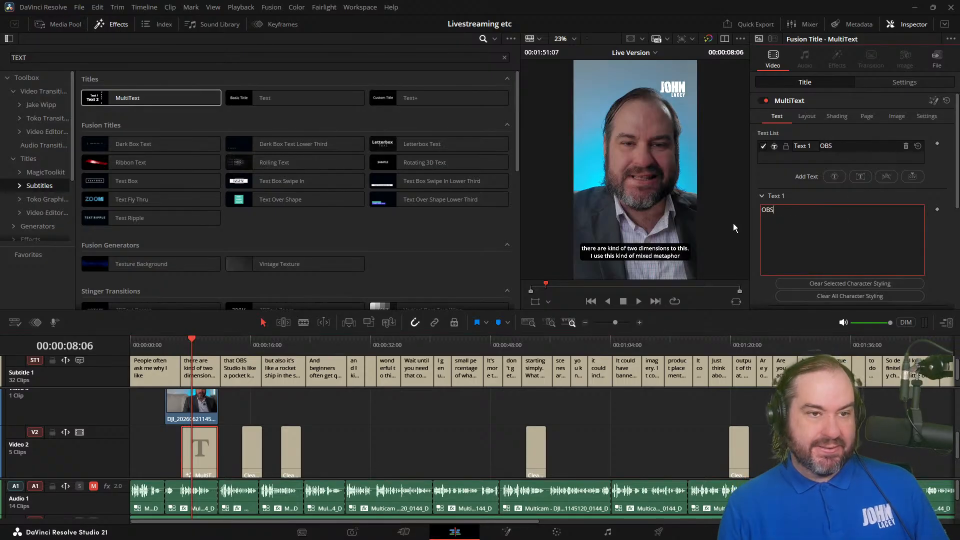
Step: Enlarge the OBS text behind the speaker to a font size of 0.88
scroll(900, 255, "down", 3)
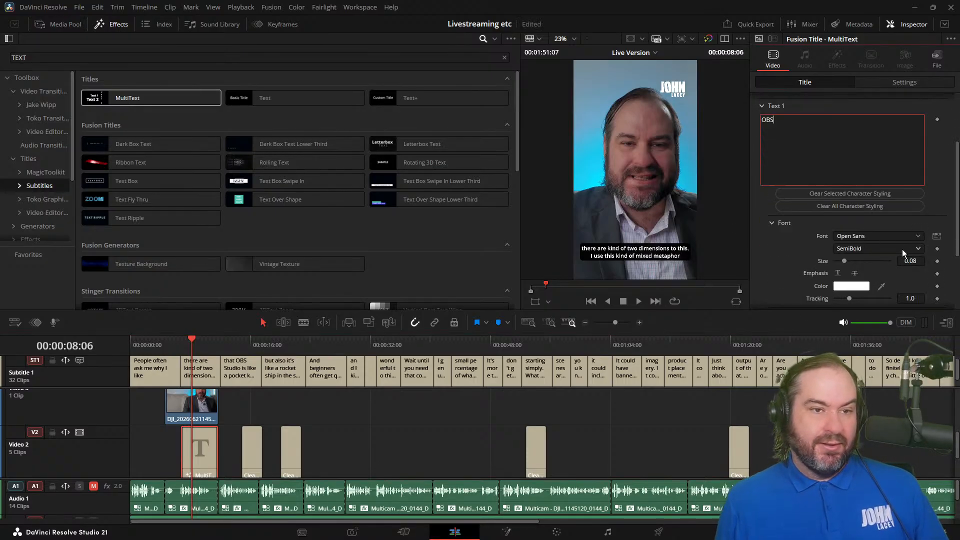
left_click(910, 261)
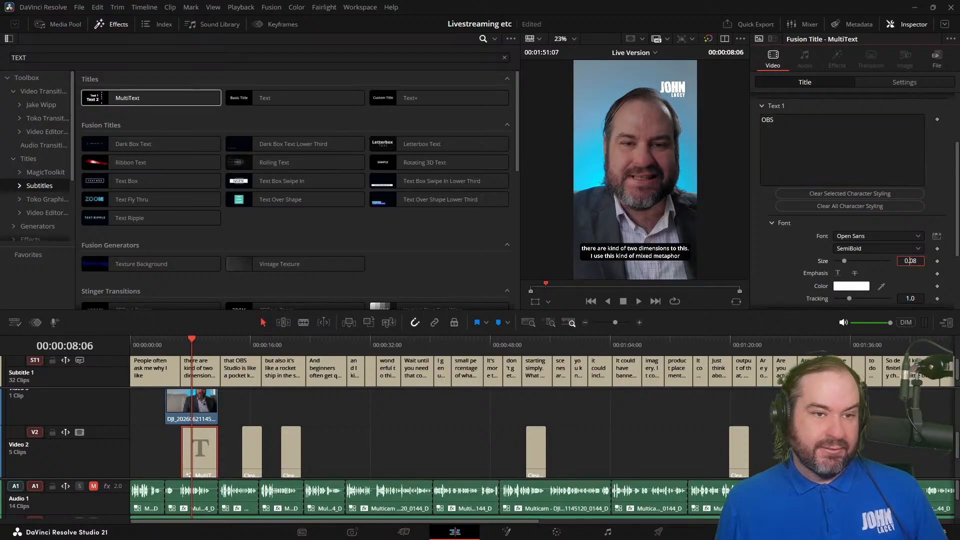
key("Up")
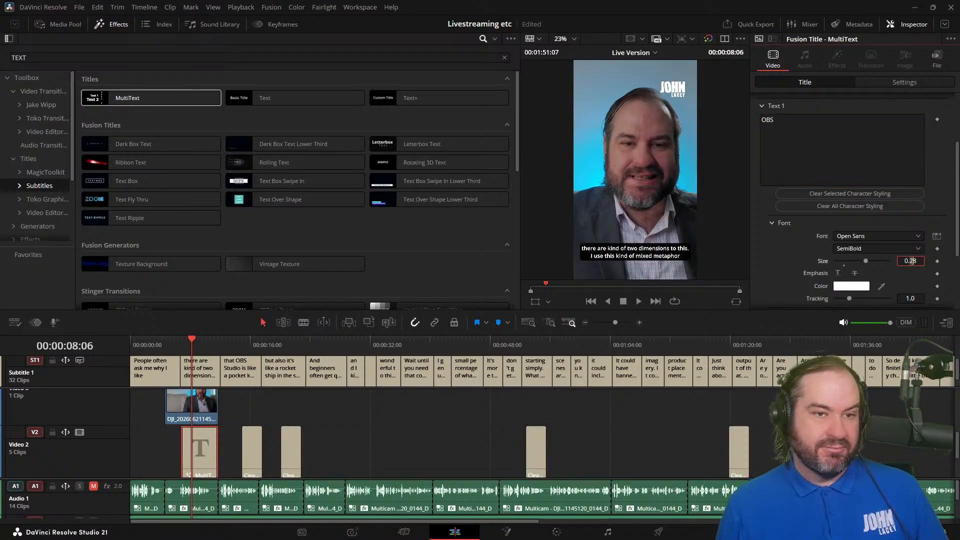
key("Up")
key("Up")
key("Up")
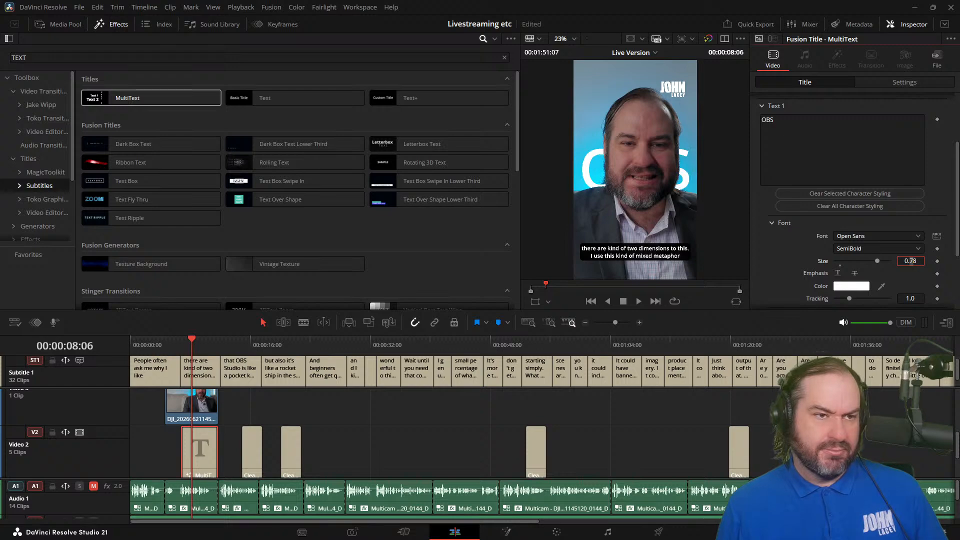
key("Up")
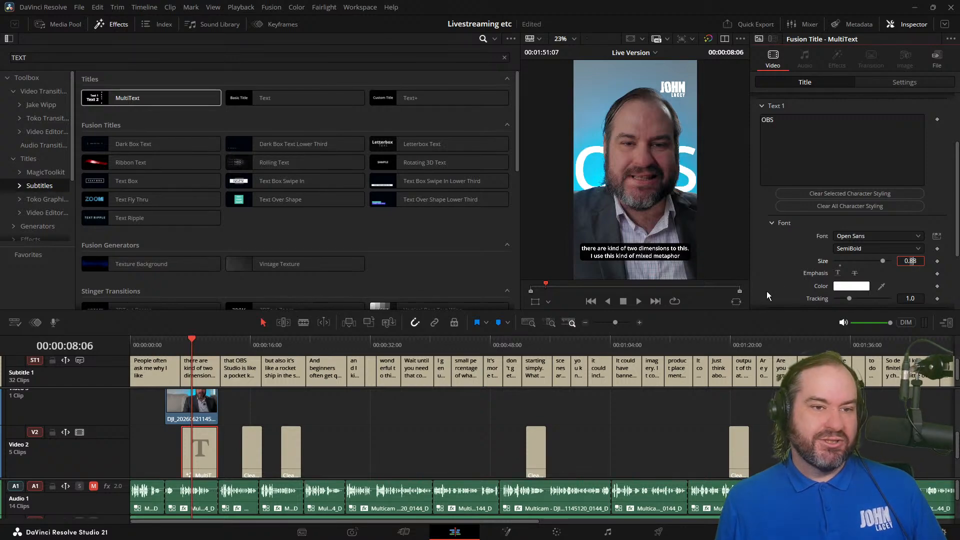
Step: Raise the OBS text by trying different vertical centers and set its layout Center Y to 0.7
scroll(780, 274, "down", 4)
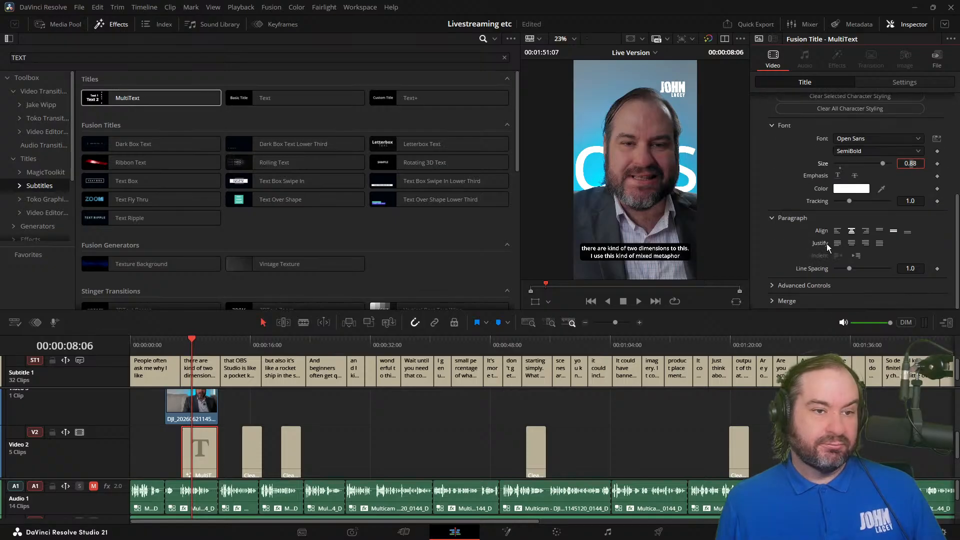
scroll(826, 244, "up", 7)
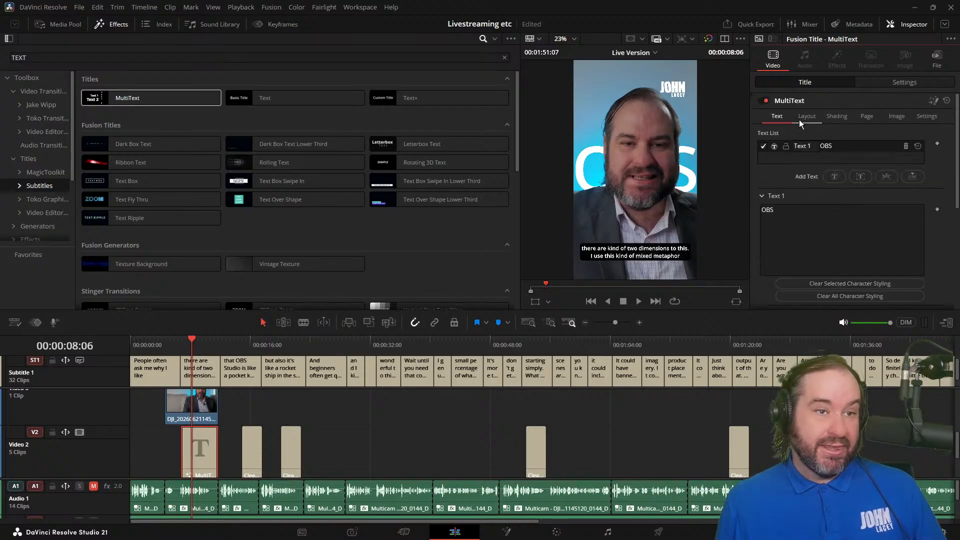
left_click(799, 117)
scroll(936, 228, "down", 1)
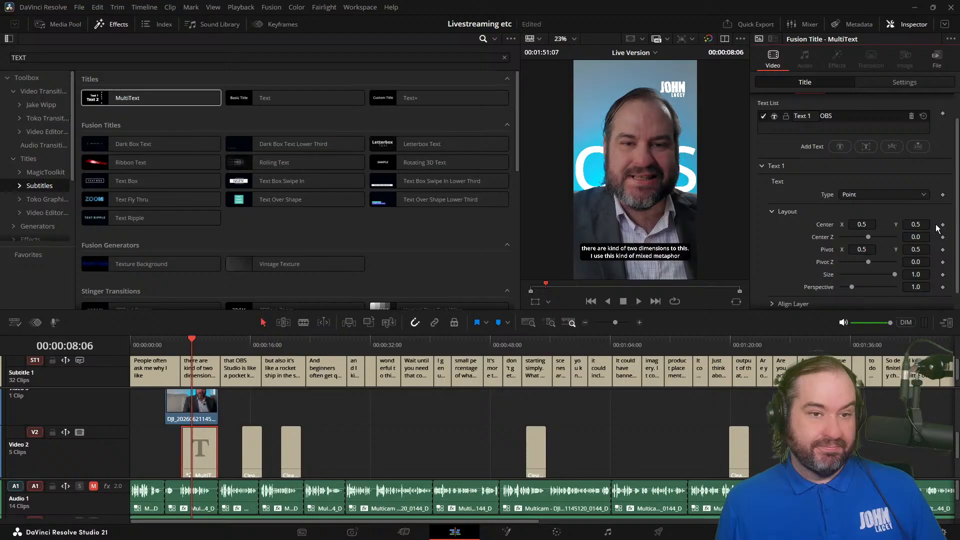
left_click(910, 224)
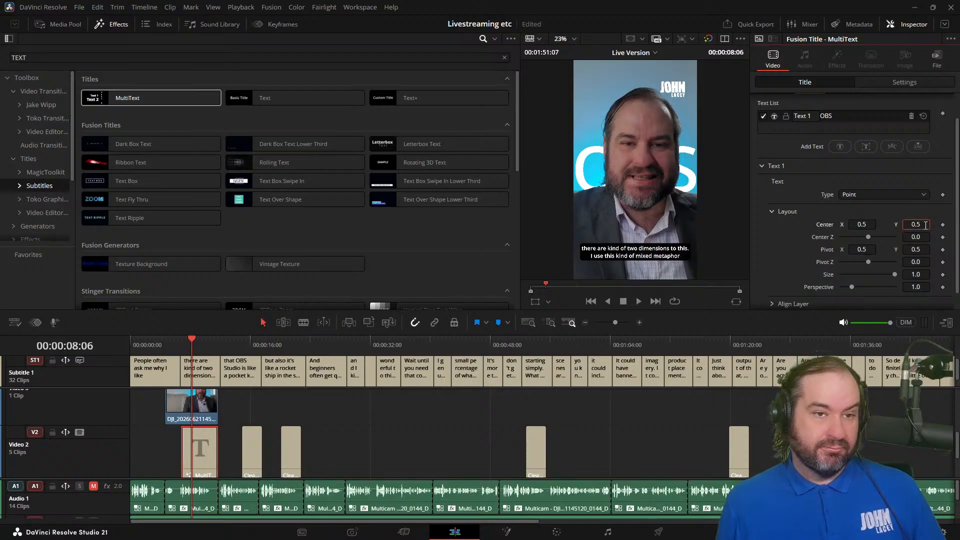
left_click(925, 226)
key("Down")
key("Up")
key("Up")
key("Up")
key("Up")
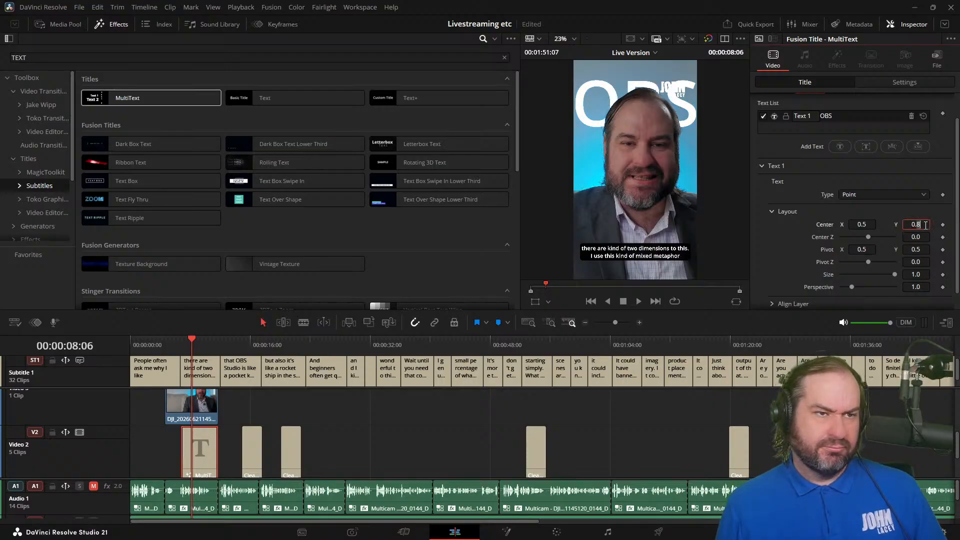
key("Down")
key("Up")
key("Down")
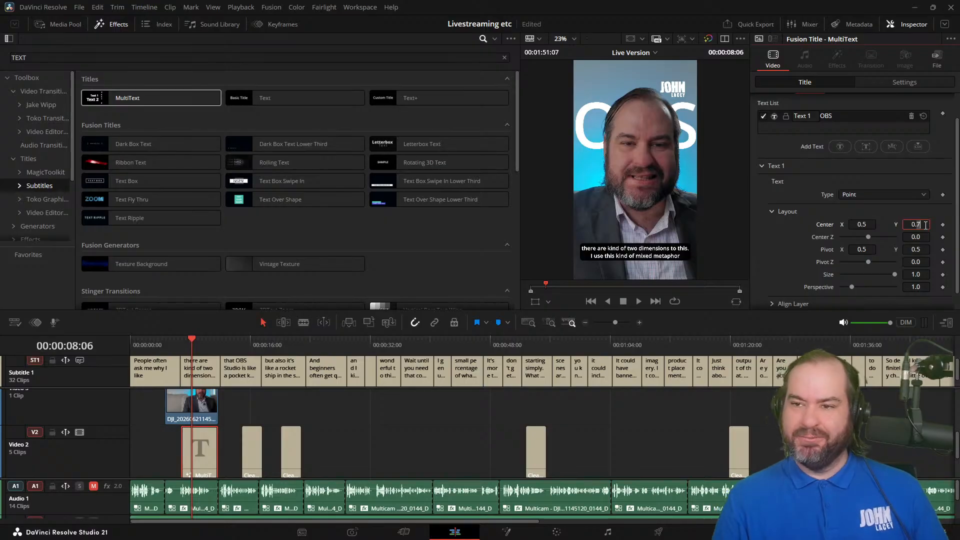
Step: Reduce the OBS text's font size, trying 0.82 and settling on 0.49
scroll(821, 184, "up", 2)
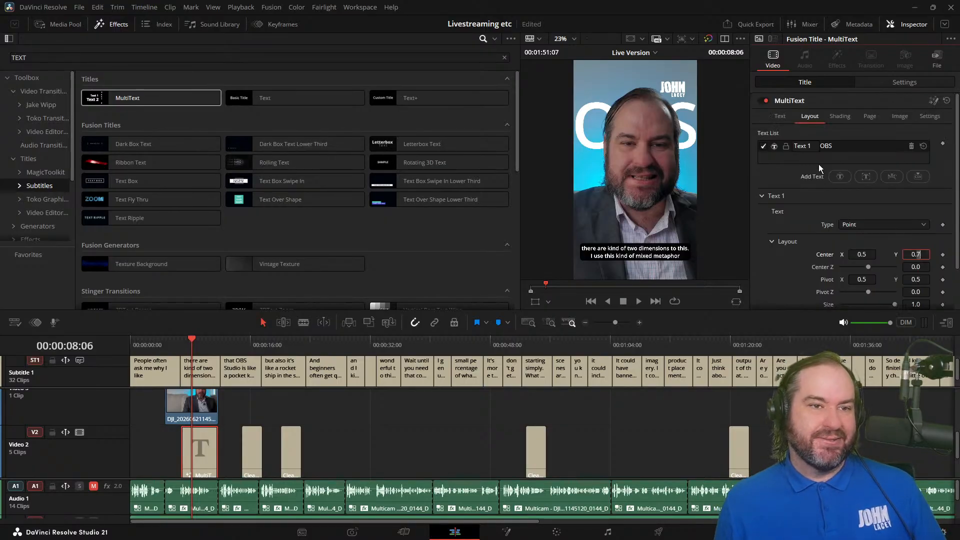
left_click(791, 122)
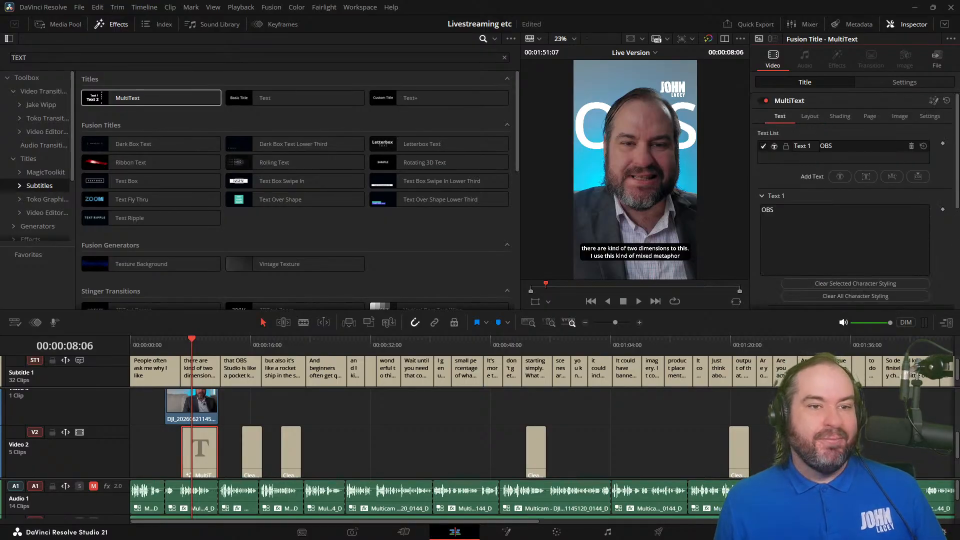
scroll(909, 223, "down", 5)
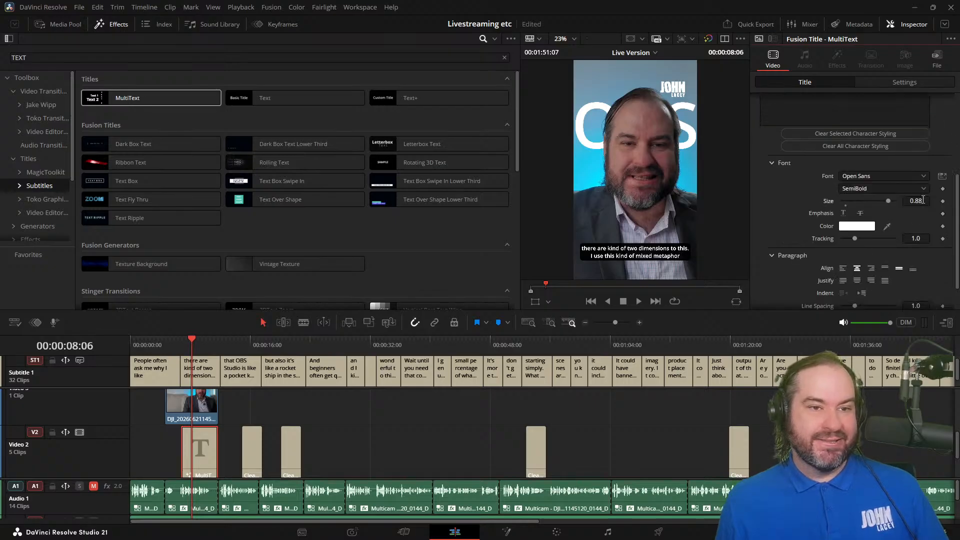
left_click(922, 200)
key("BackSpace")
type("2")
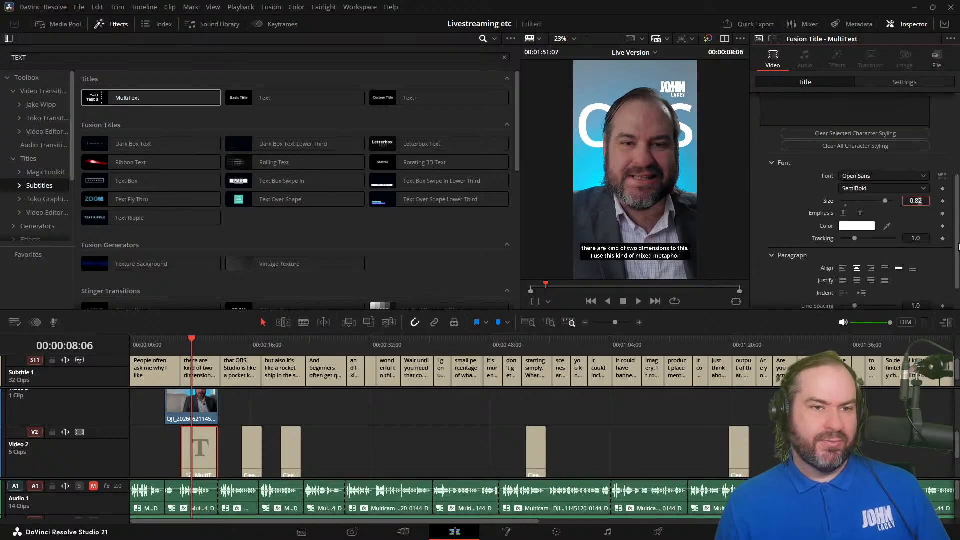
key("BackSpace")
key("BackSpace")
type("49")
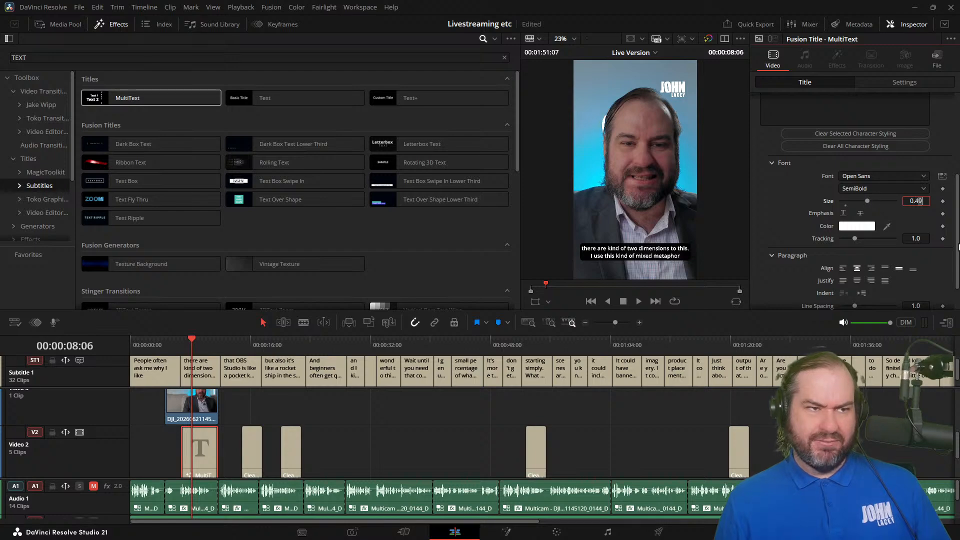
Step: Adjust the OBS text's letter tracking by trying wider and tighter spacing, and set it to 0.3
scroll(779, 255, "down", 2)
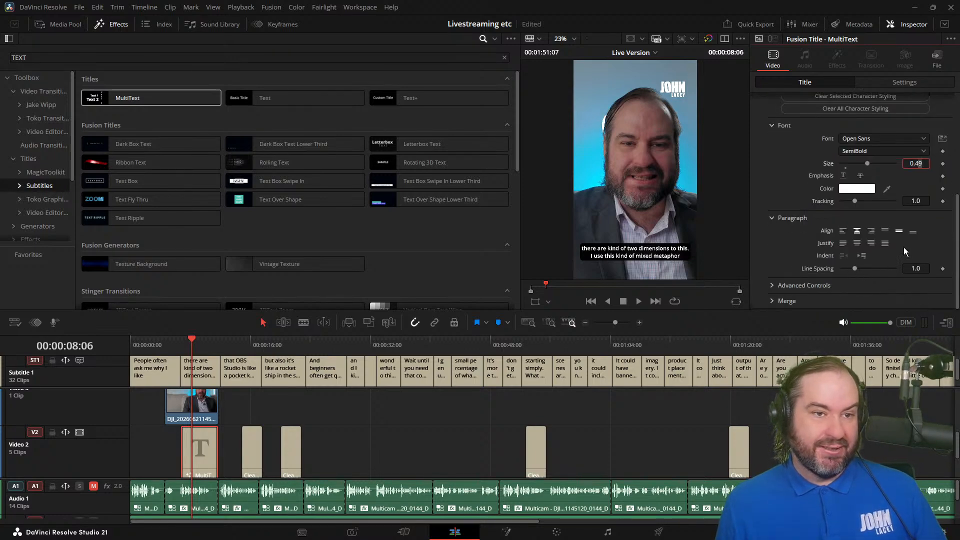
left_click(917, 200)
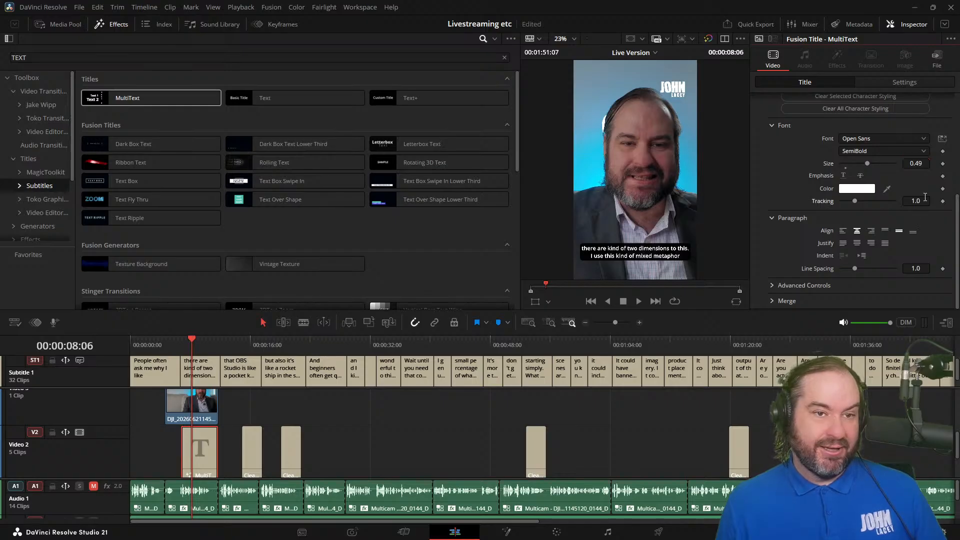
key("BackSpace")
type("1")
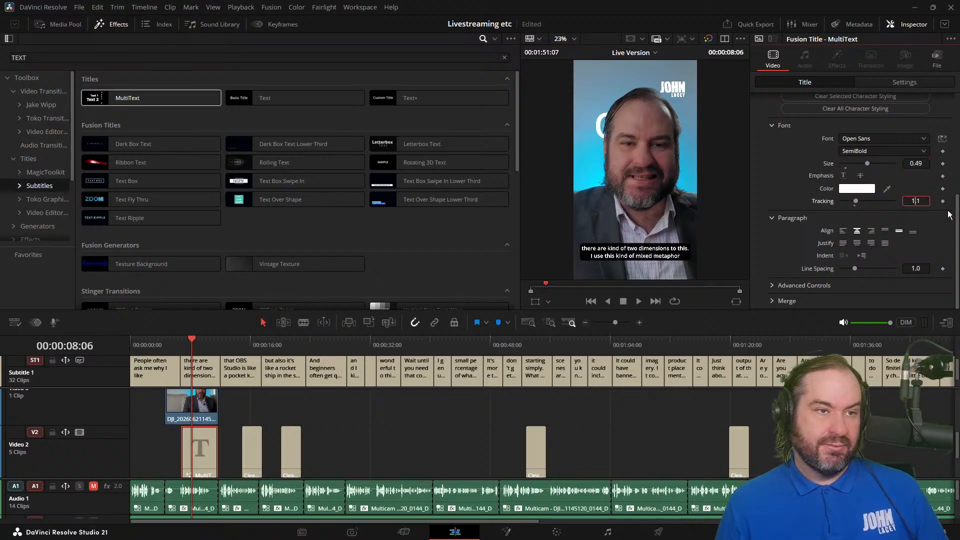
key("BackSpace")
type("3")
key("Down")
key("Right")
key("Right")
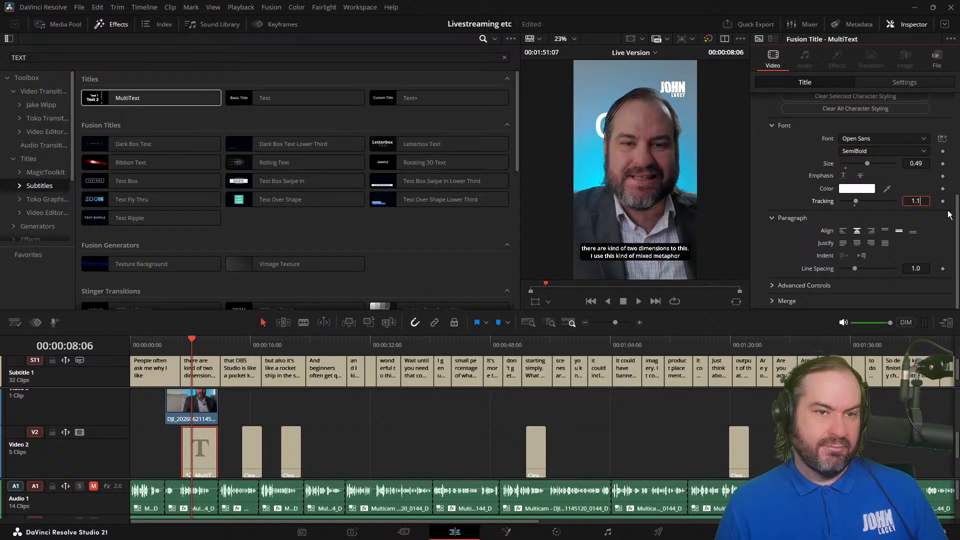
key("Up")
key("Up")
key("Up")
key("Up")
key("Up")
key("Up")
key("Up")
key("Up")
key("Up")
key("Down")
key("Down")
key("Down")
key("Down")
key("Down")
key("Down")
key("Down")
key("Down")
key("Down")
key("Down")
key("Down")
key("Down")
key("Down")
key("Down")
key("Down")
key("Down")
key("Down")
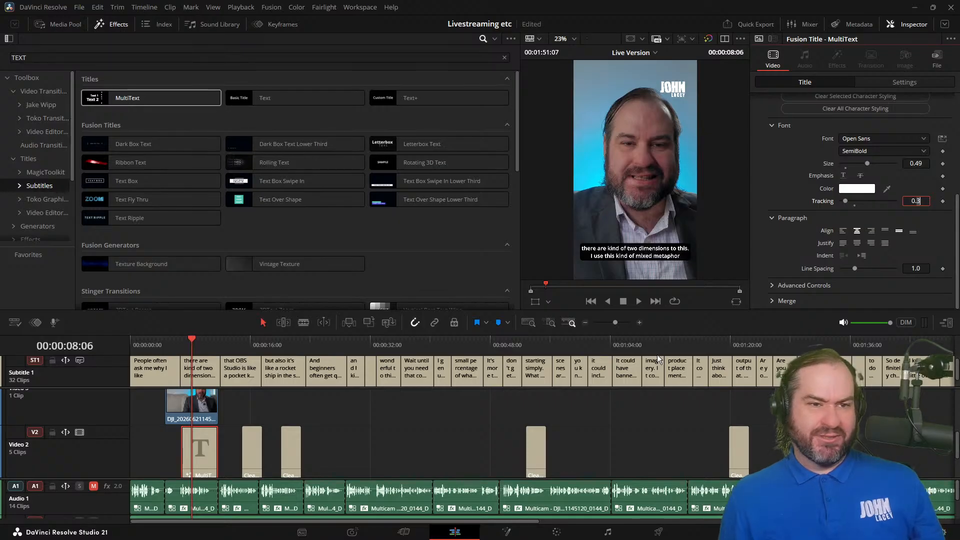
Step: Add a second text element to the MultiText title and set its text to STUDIO
scroll(902, 155, "up", 3)
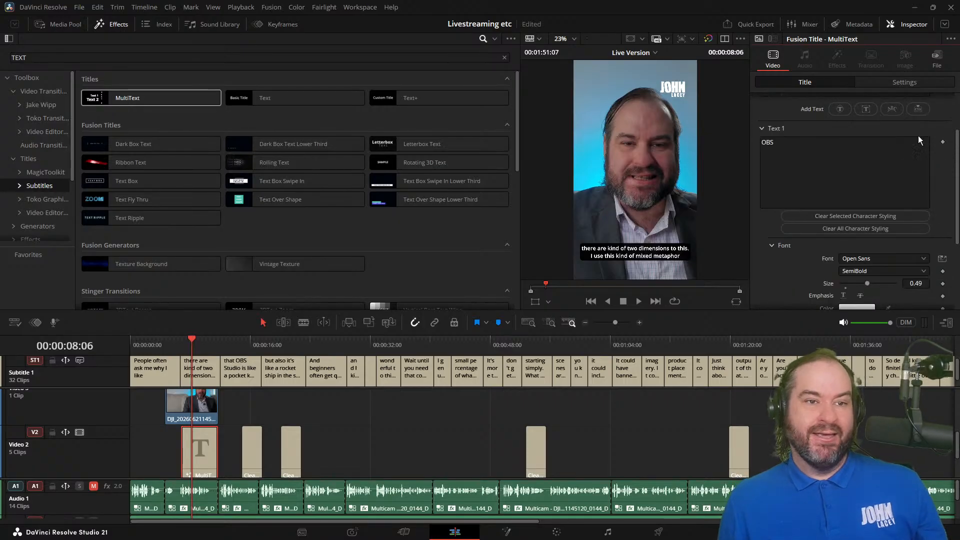
scroll(903, 154, "up", 2)
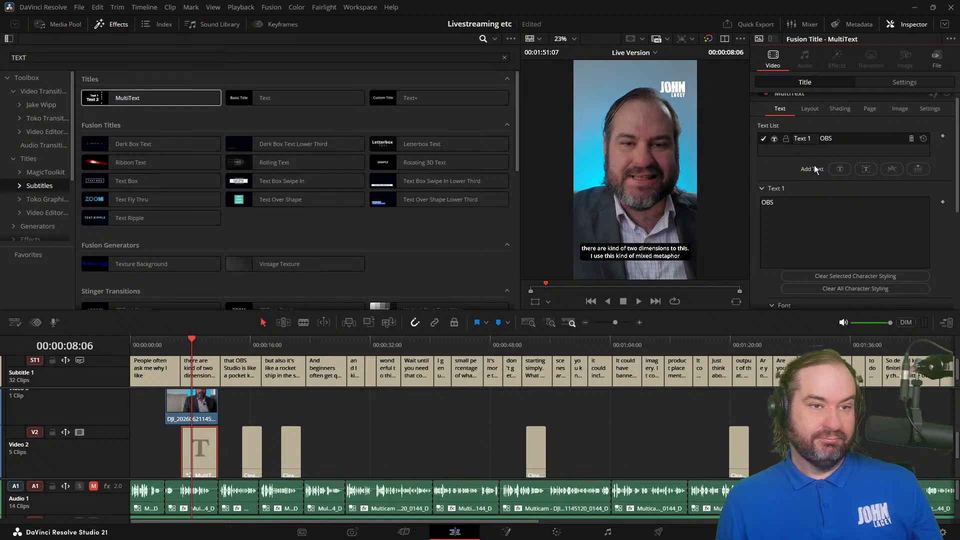
scroll(820, 175, "up", 1)
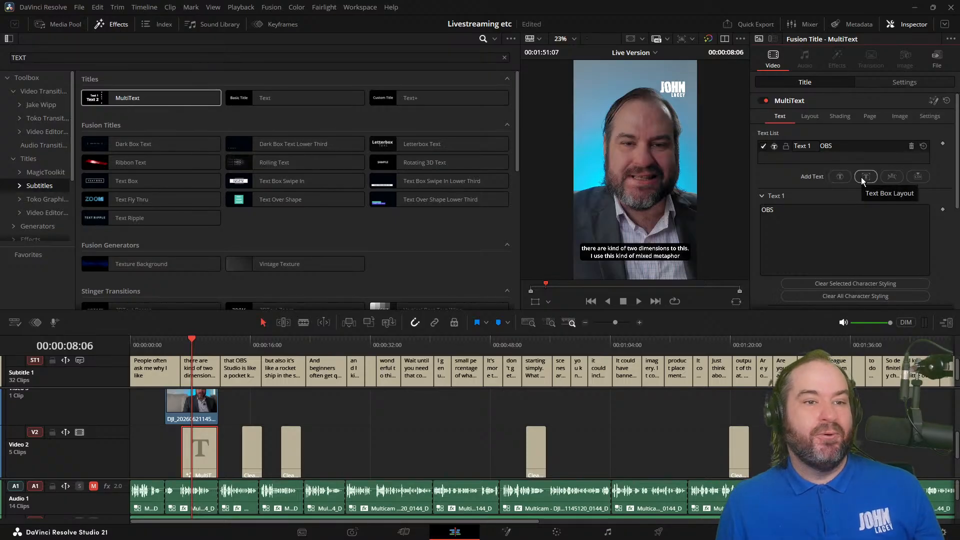
left_click(844, 177)
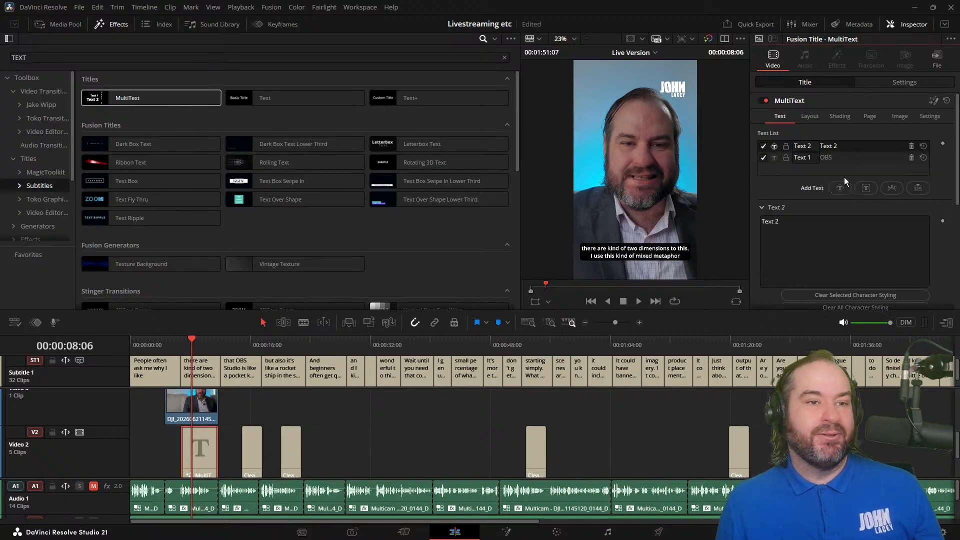
left_click(838, 253)
key("ctrl+a")
type("STUDIO")
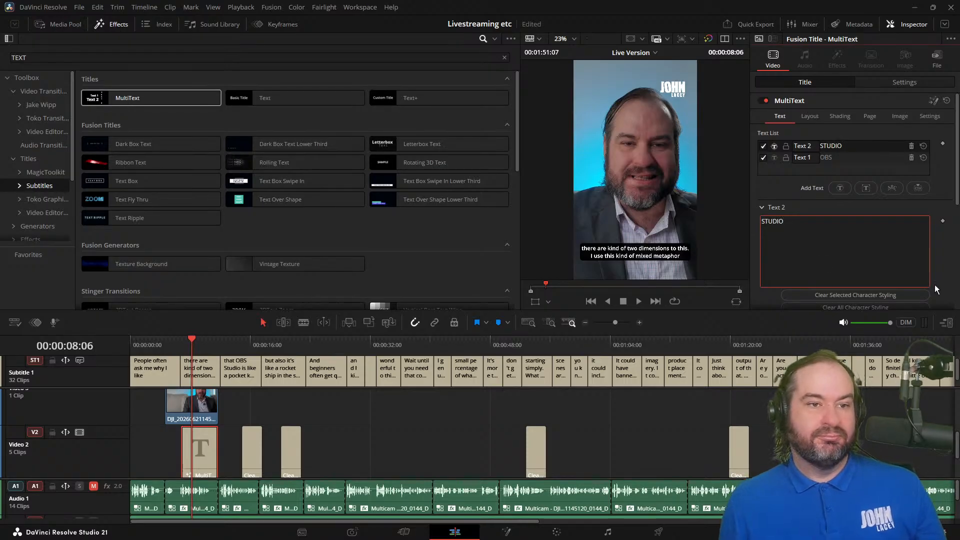
Step: Enlarge the STUDIO text to a font size of 0.45 so it spans the vertical frame
scroll(930, 280, "down", 5)
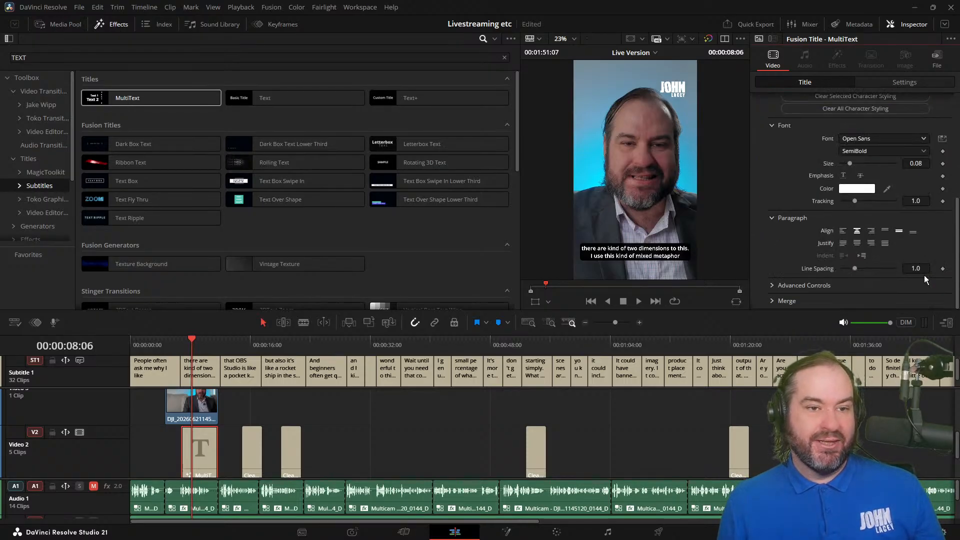
scroll(923, 273, "up", 2)
left_click(923, 223)
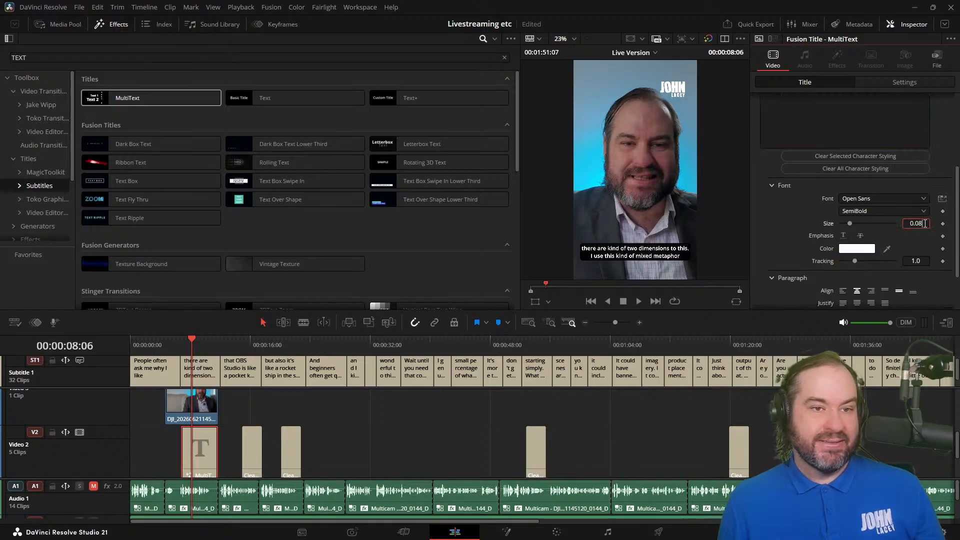
key("Up")
key("Up")
key("Up")
key("Up")
key("Up")
key("Up")
key("Up")
key("Up")
key("Up")
key("Up")
key("Up")
key("Up")
key("Up")
key("Up")
key("Up")
key("Up")
key("Up")
key("Up")
key("Up")
key("Up")
key("Up")
key("Up")
key("Up")
key("Up")
key("Up")
key("Up")
key("Up")
key("Up")
key("Up")
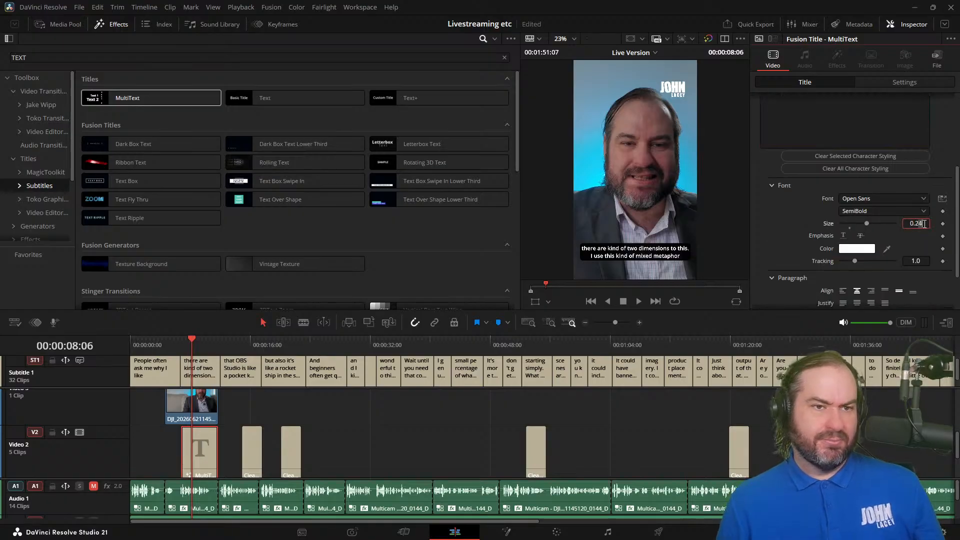
key("Up")
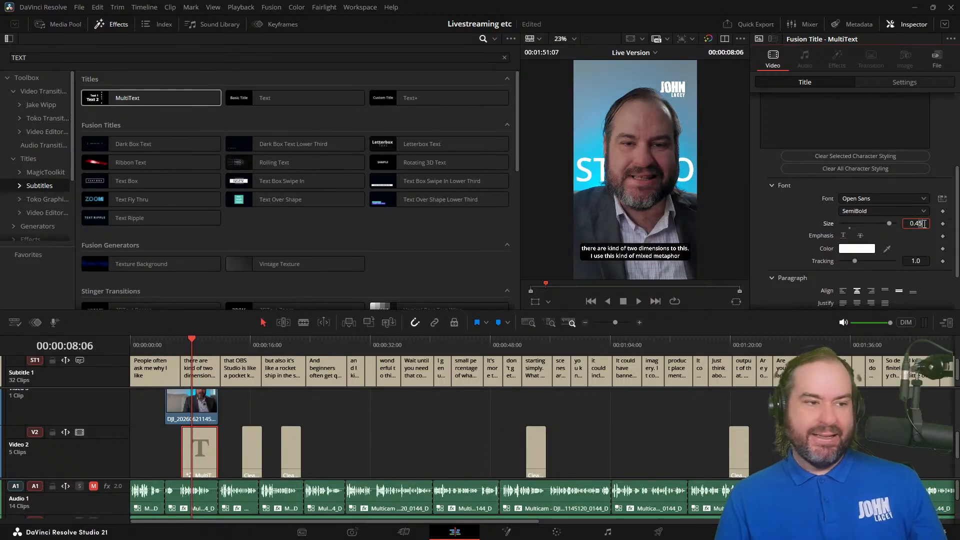
scroll(893, 187, "up", 3)
scroll(893, 186, "up", 1)
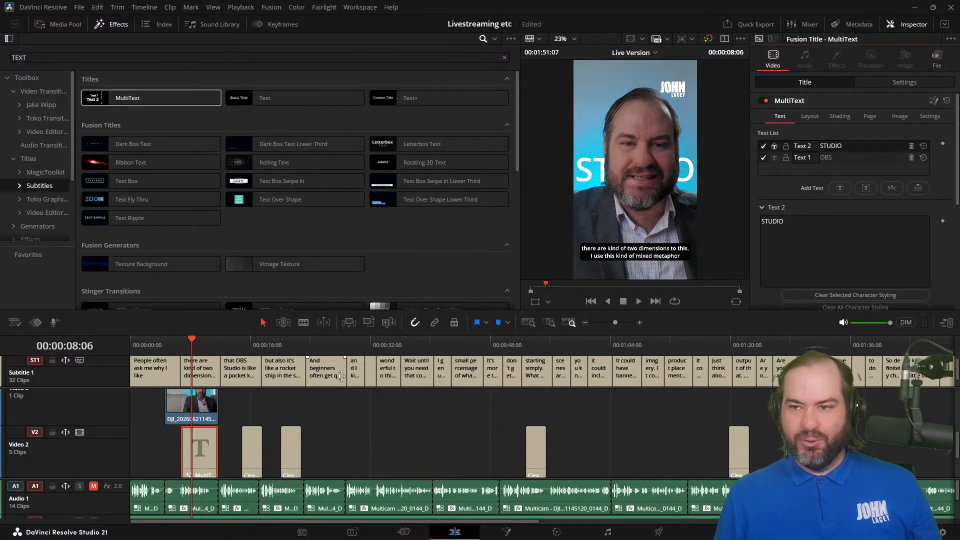
scroll(212, 438, "down", 2)
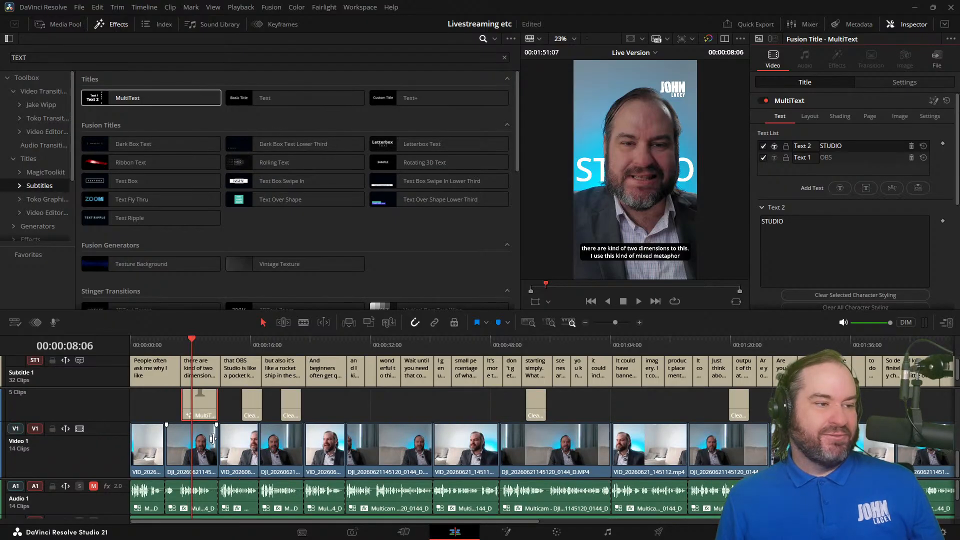
scroll(197, 462, "up", 3)
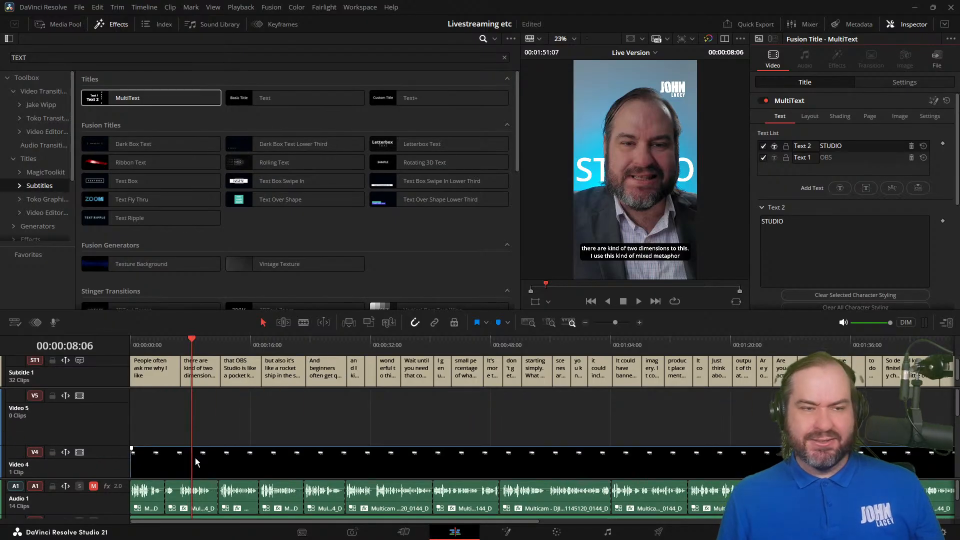
Step: Try lowering the opacity of the speaker clip under the title on Video 1 to 43, and restore it to 100
scroll(197, 462, "down", 3)
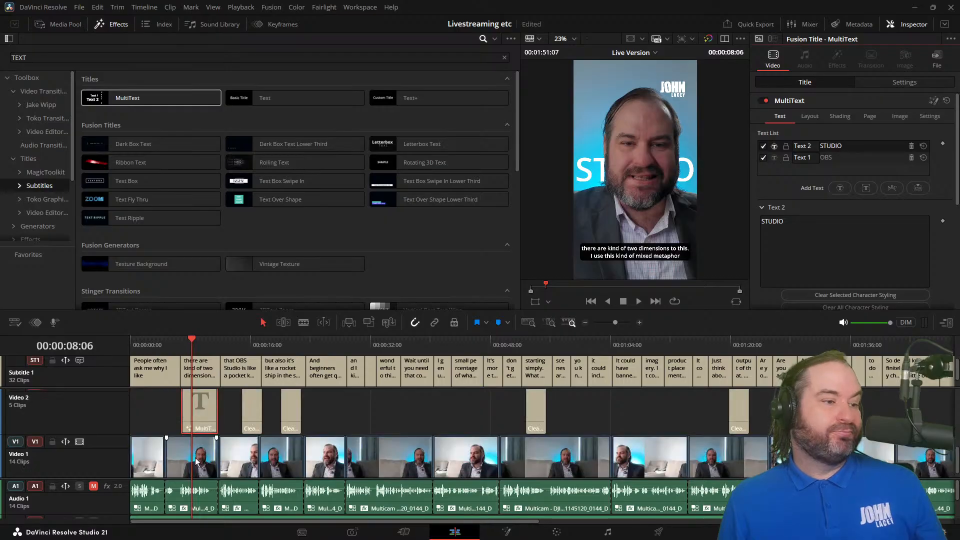
left_click(196, 462)
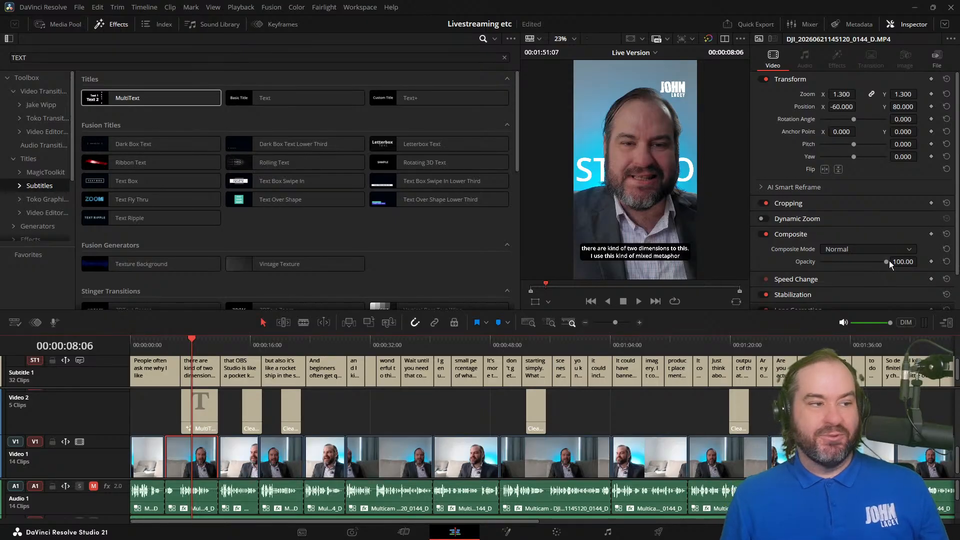
left_click_drag(888, 260, 746, 257)
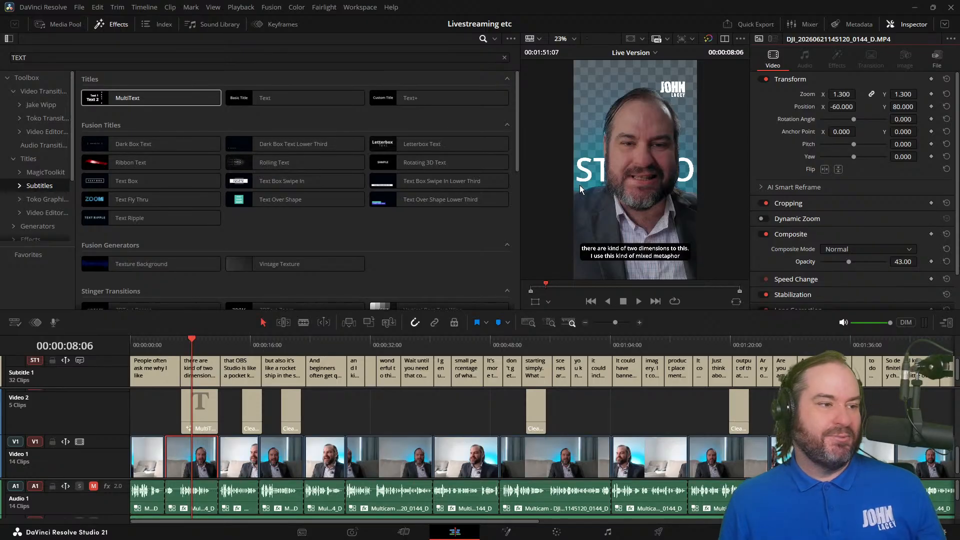
left_click_drag(849, 263, 895, 264)
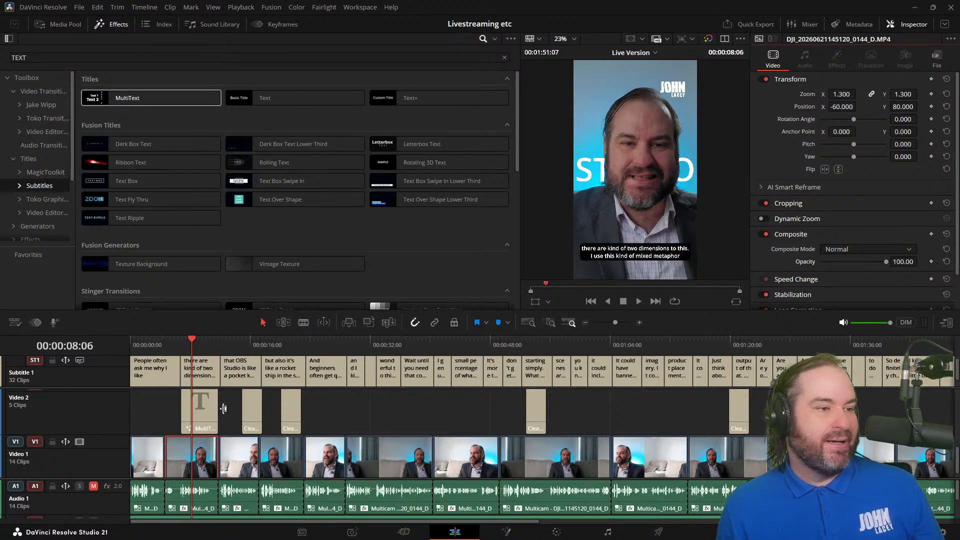
Step: Delete the MultiText title from Video 2, return to the start of the timeline, and save the project
left_click(196, 418)
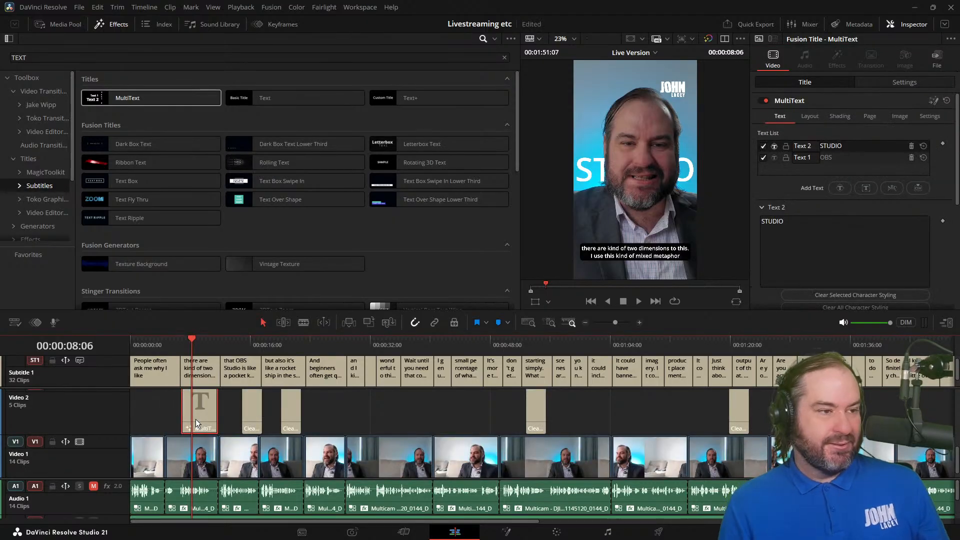
key("BackSpace")
key("j")
key("j")
key("j")
key("j")
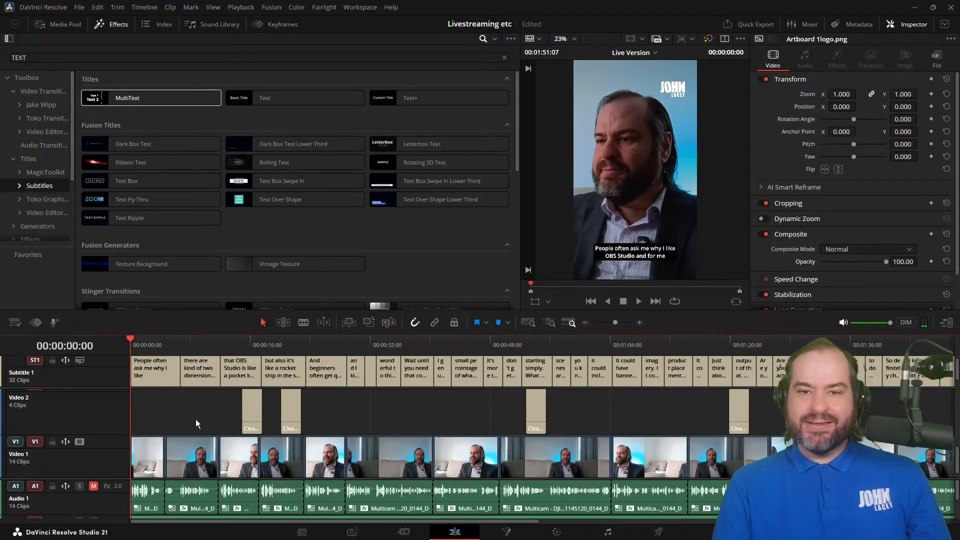
key("ctrl+s")
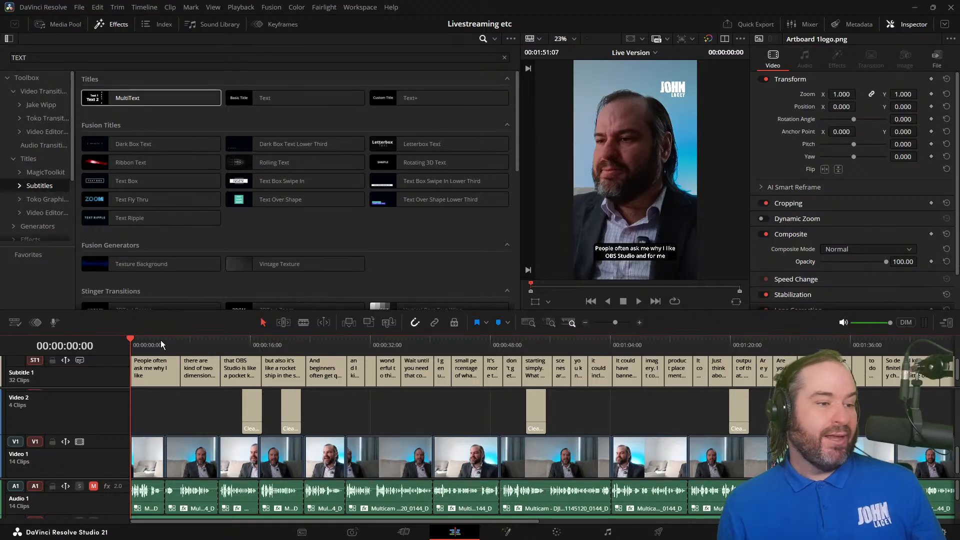
Step: Start a new multicam clip from the DJI and VID camera clips in Bin 1 and name it Multicam Live Demo
left_click(79, 24)
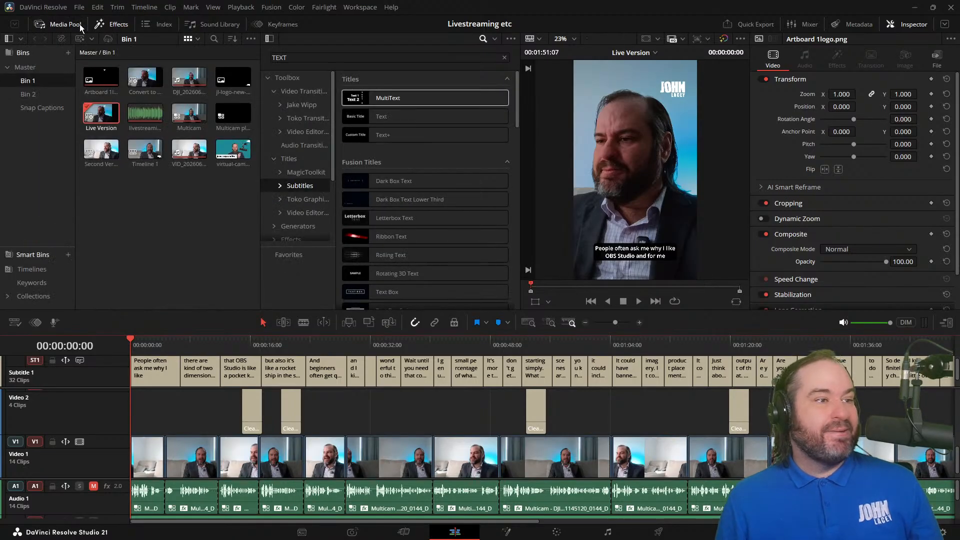
left_click(166, 208)
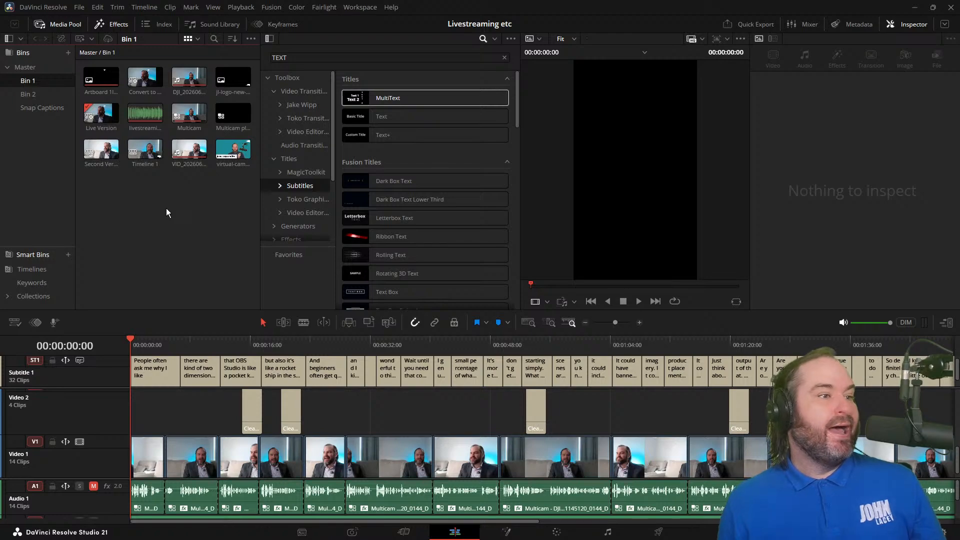
left_click(189, 77)
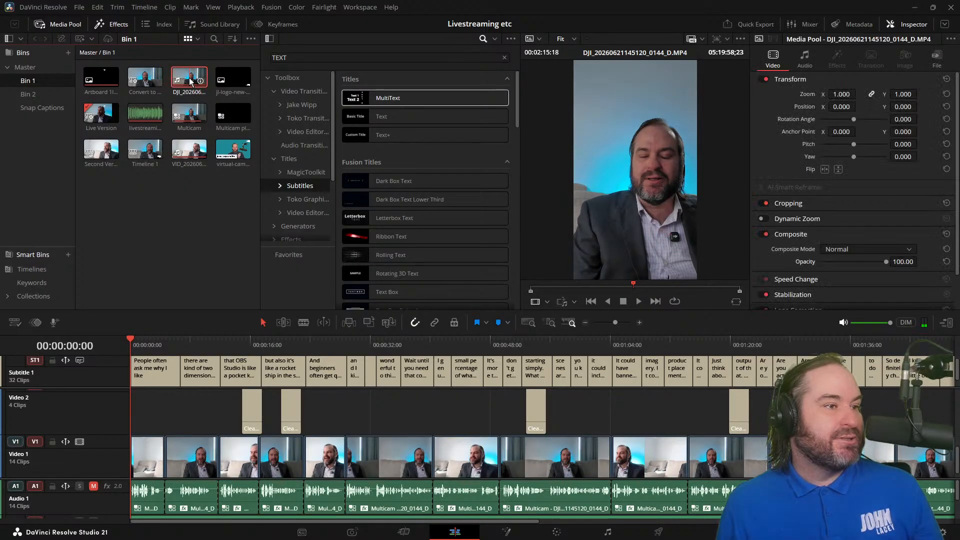
left_click(191, 159, "ctrl")
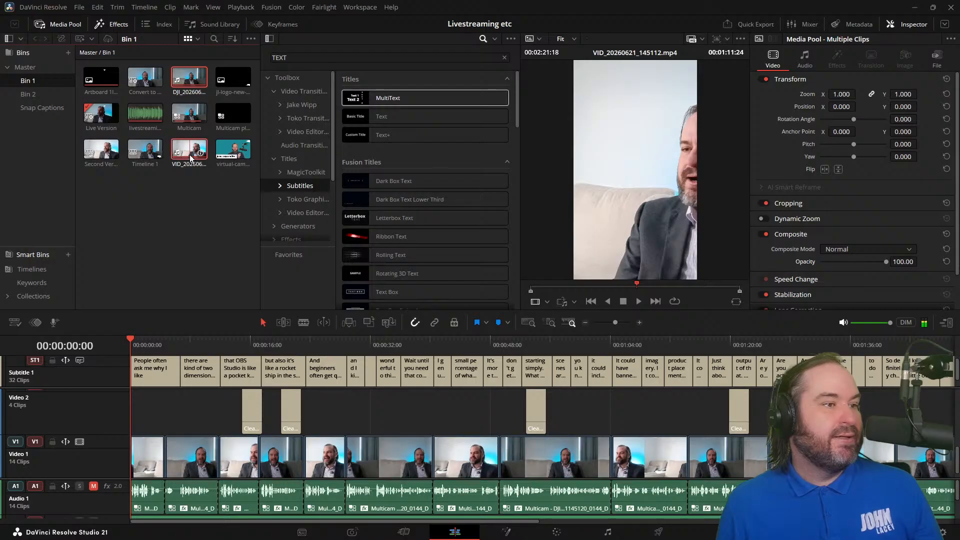
right_click(191, 159)
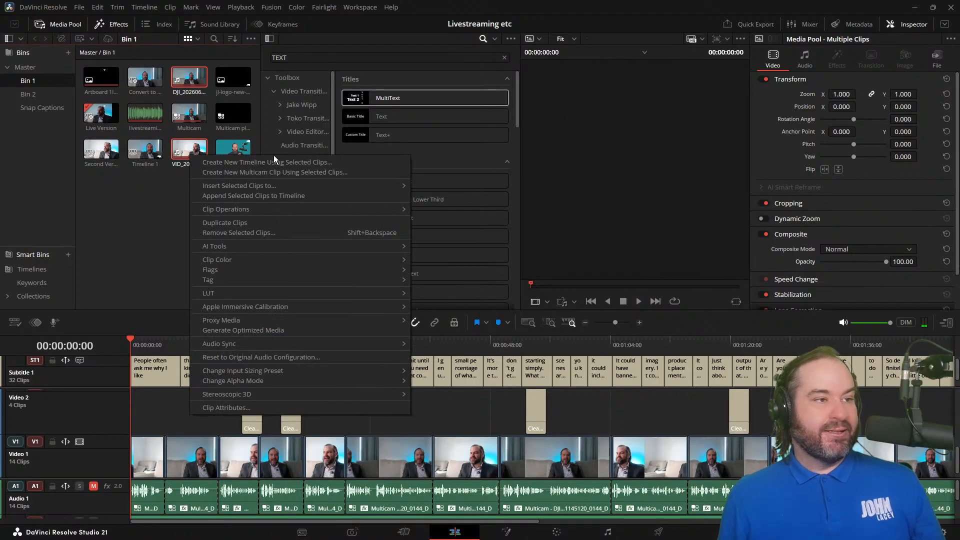
left_click(293, 173)
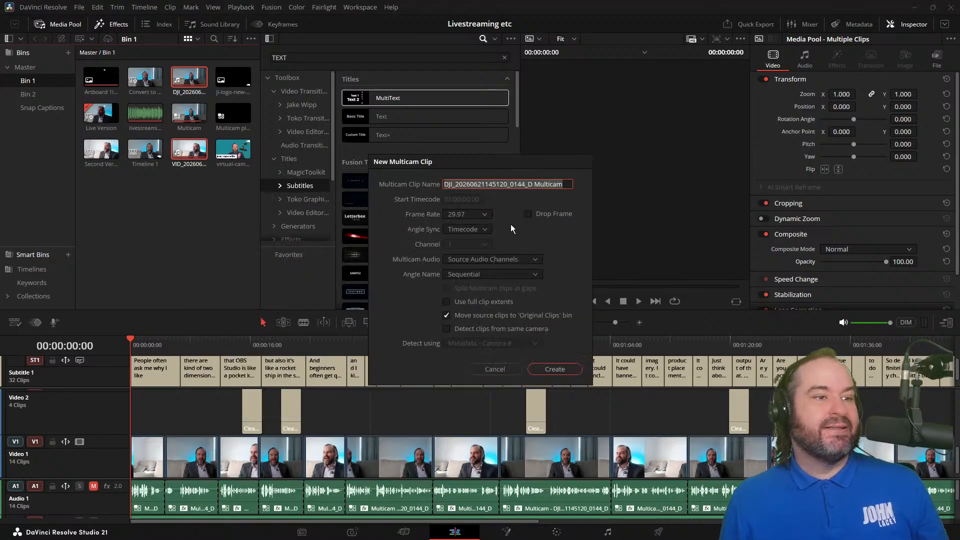
key("BackSpace")
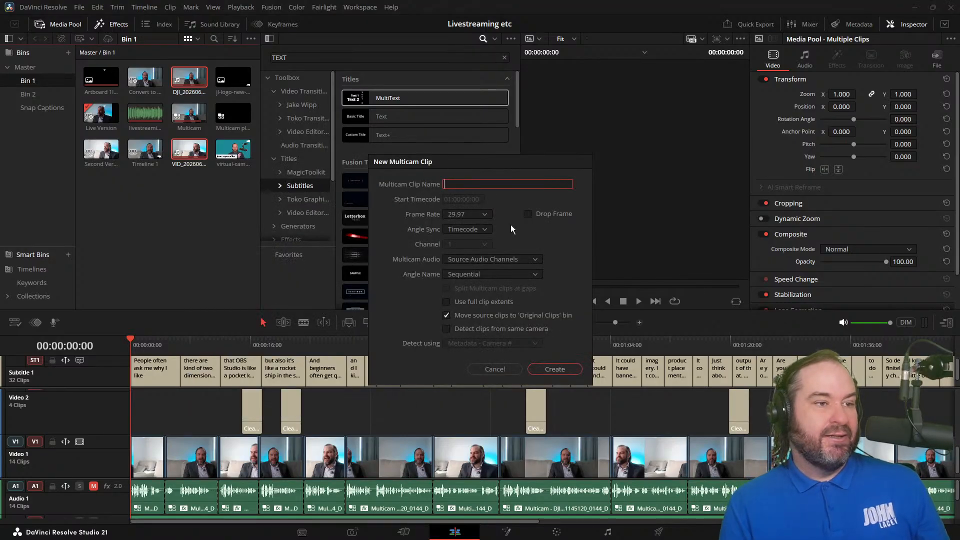
type("Multicam")
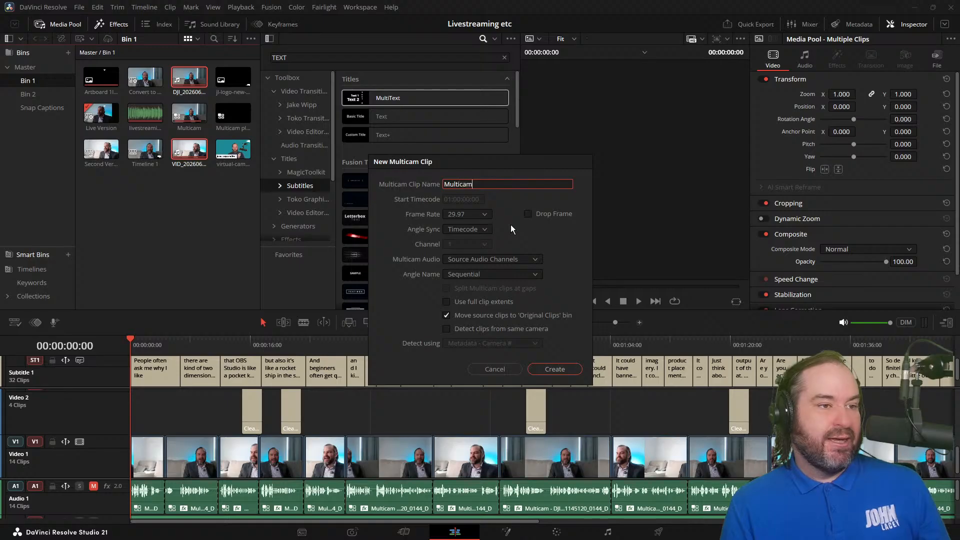
type(" Live Demo")
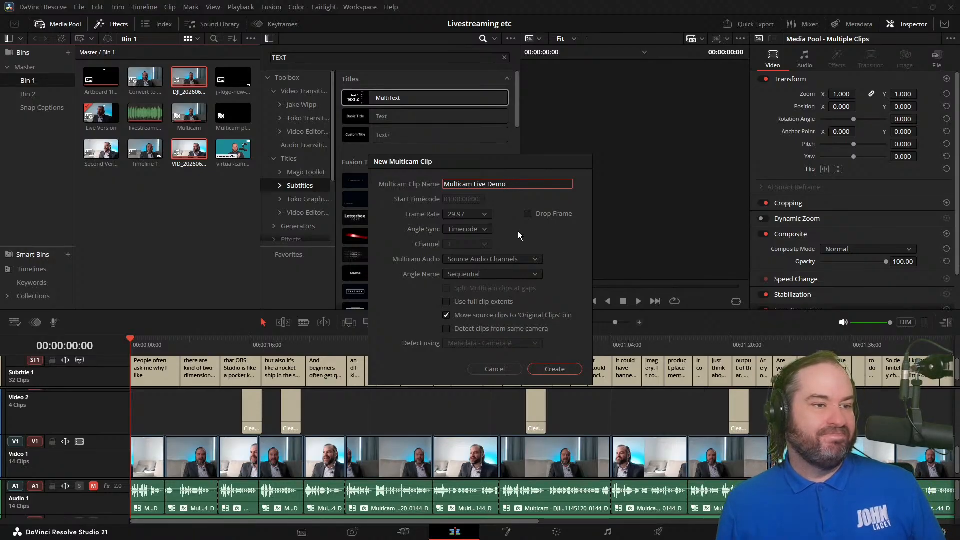
Step: Create the multicam clip with angles synced by Sound and named by File Name, without moving source clips to the 'Original Clips' bin
left_click(514, 259)
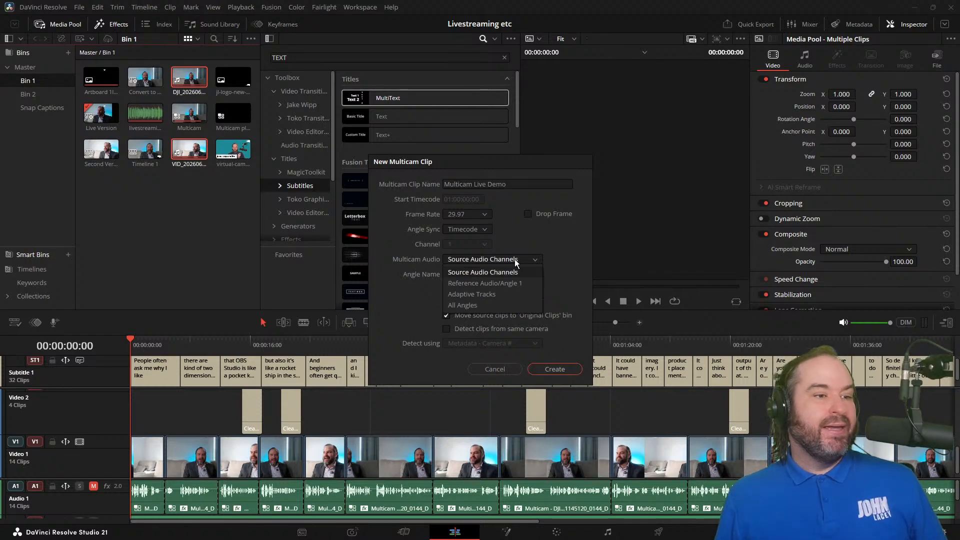
left_click(515, 259)
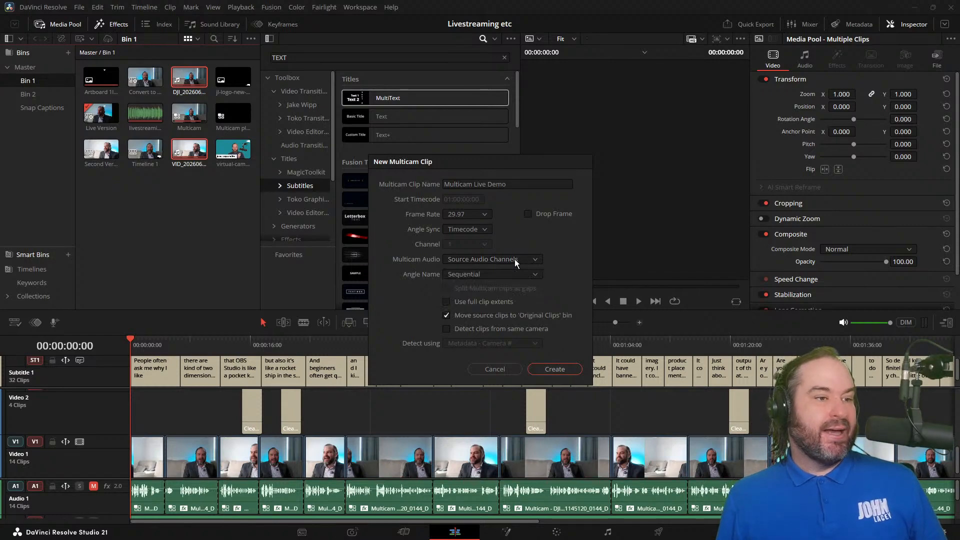
left_click(484, 230)
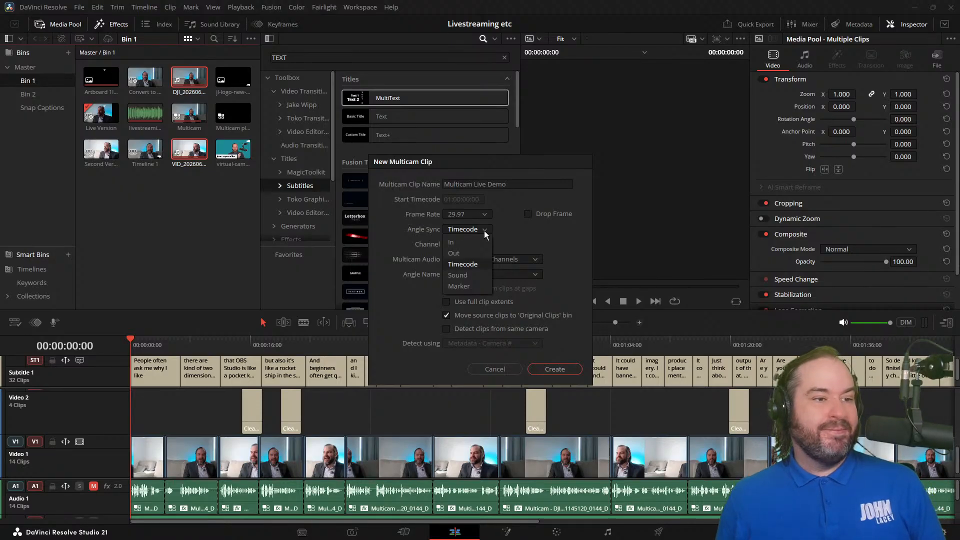
left_click(484, 277)
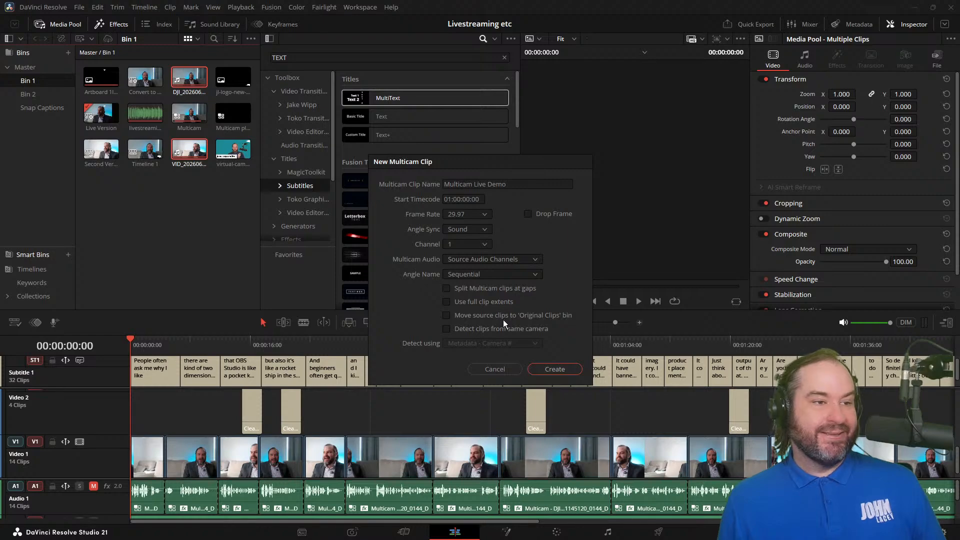
left_click(516, 274)
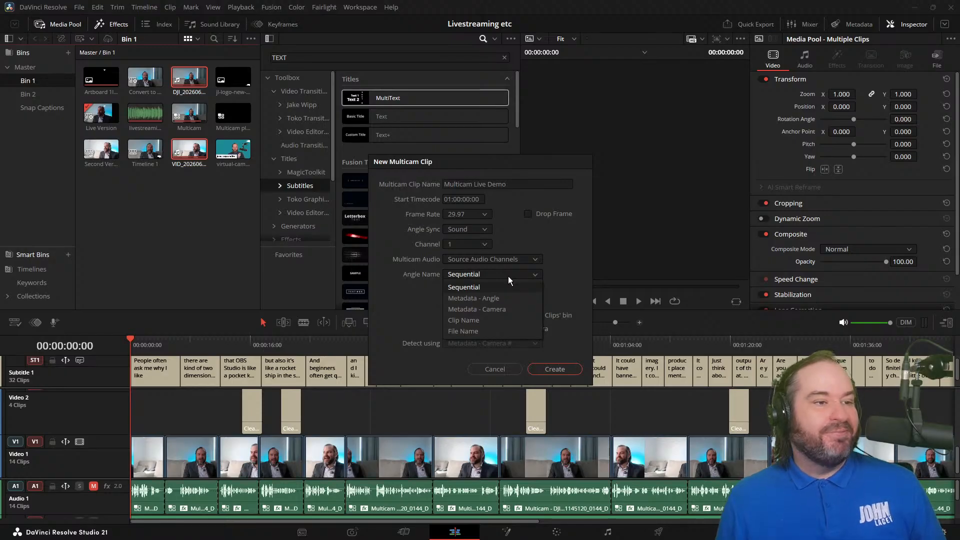
left_click(484, 331)
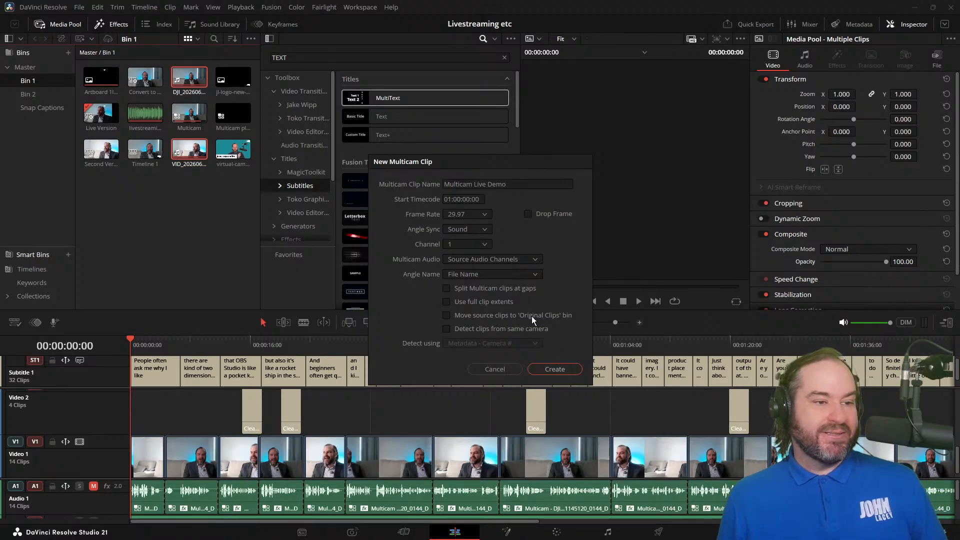
left_click(551, 368)
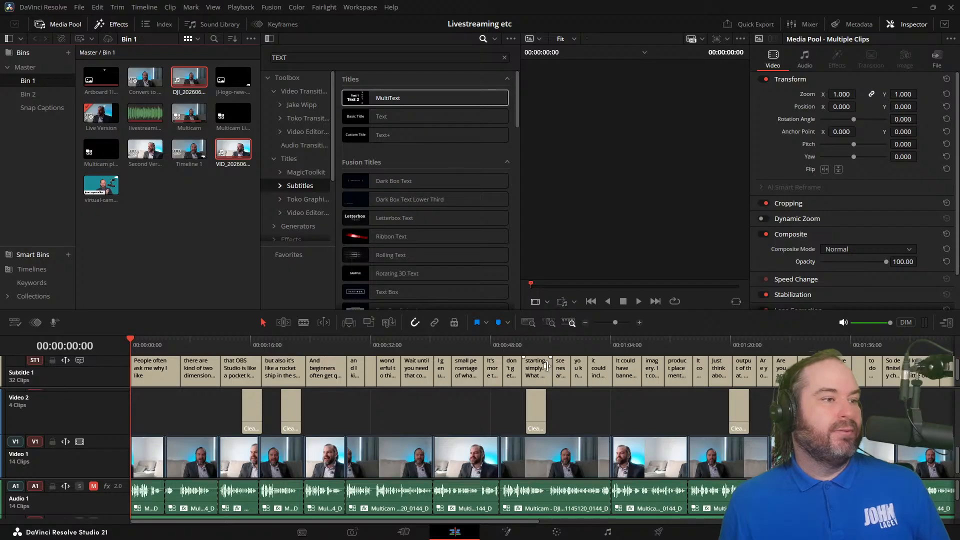
Step: Create a new timeline from the Multicam Live Demo clip and name it Multicam Live Demo 2
right_click(167, 230)
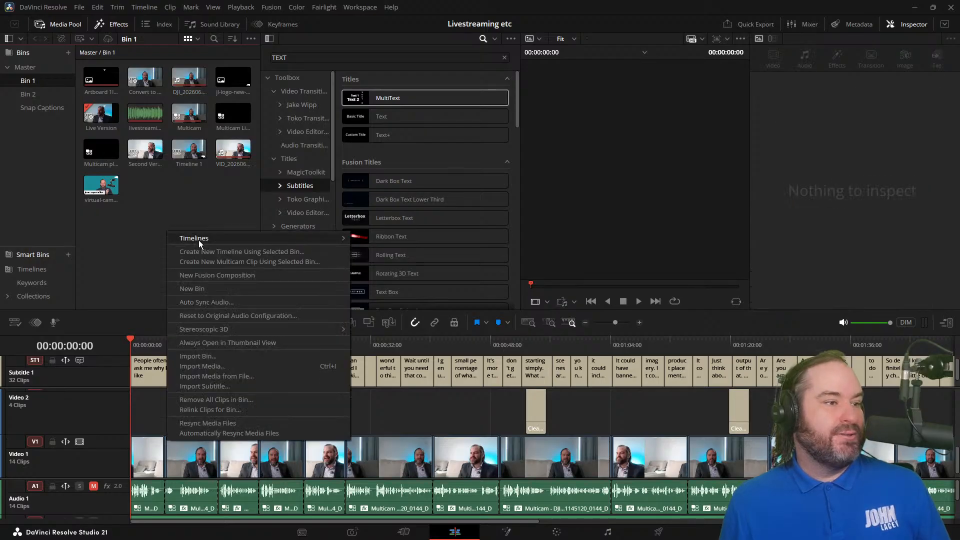
left_click(168, 203)
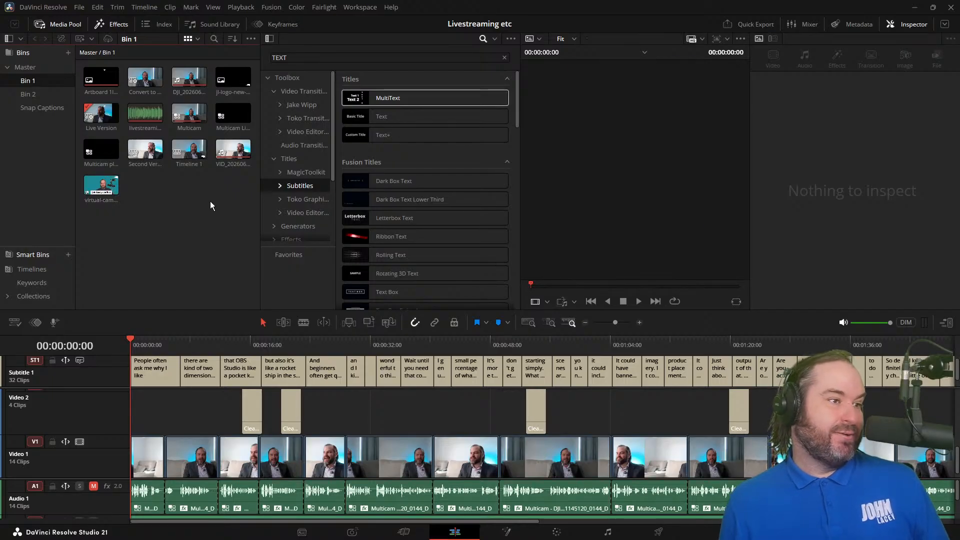
right_click(233, 122)
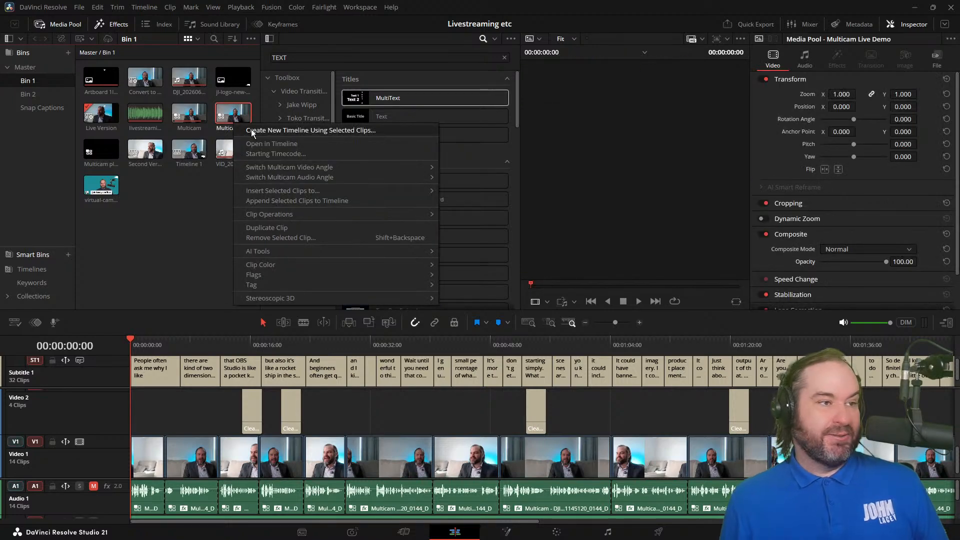
left_click(275, 130)
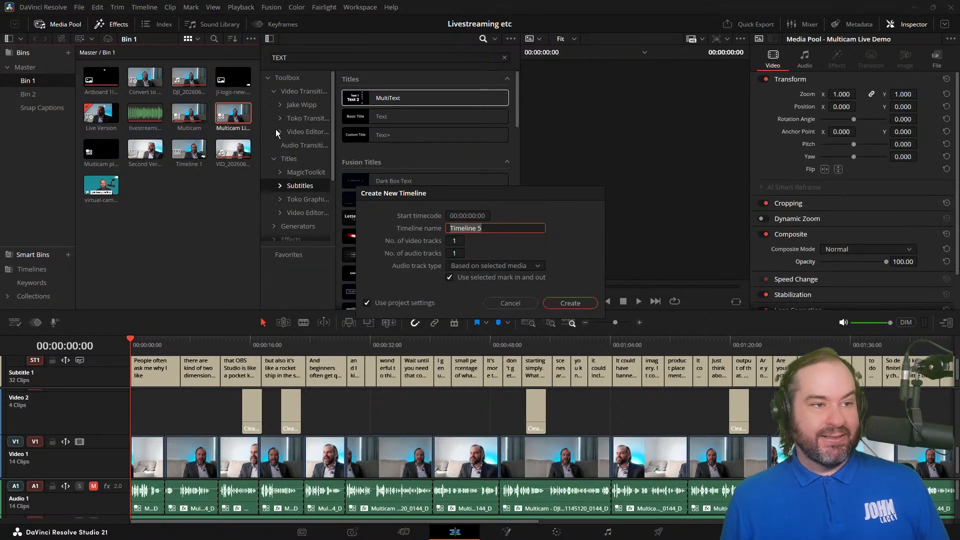
type("M")
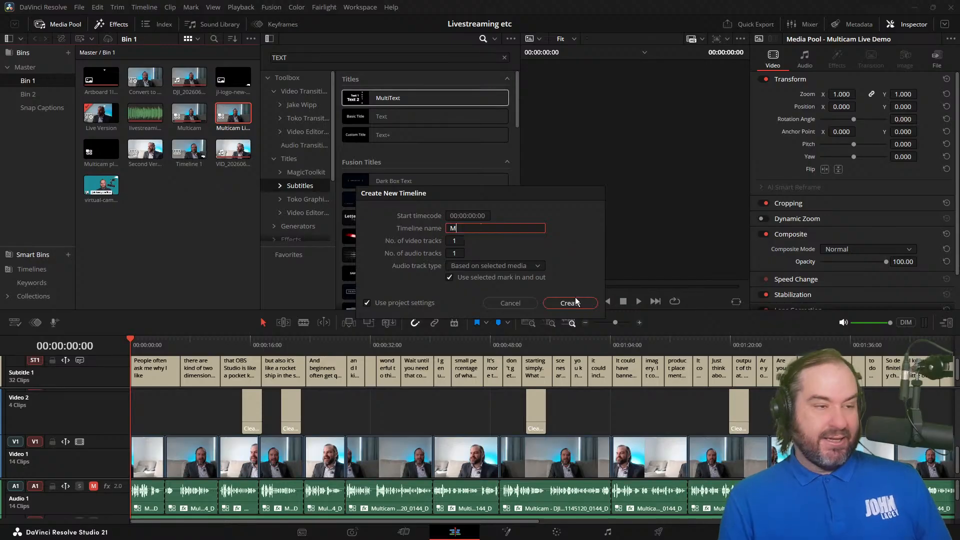
type("ulticam Live Demo")
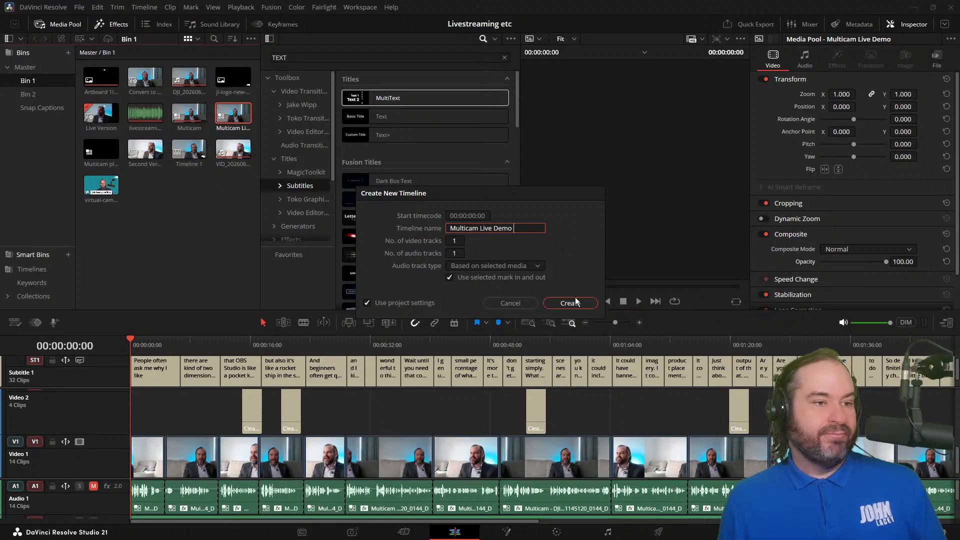
type("2")
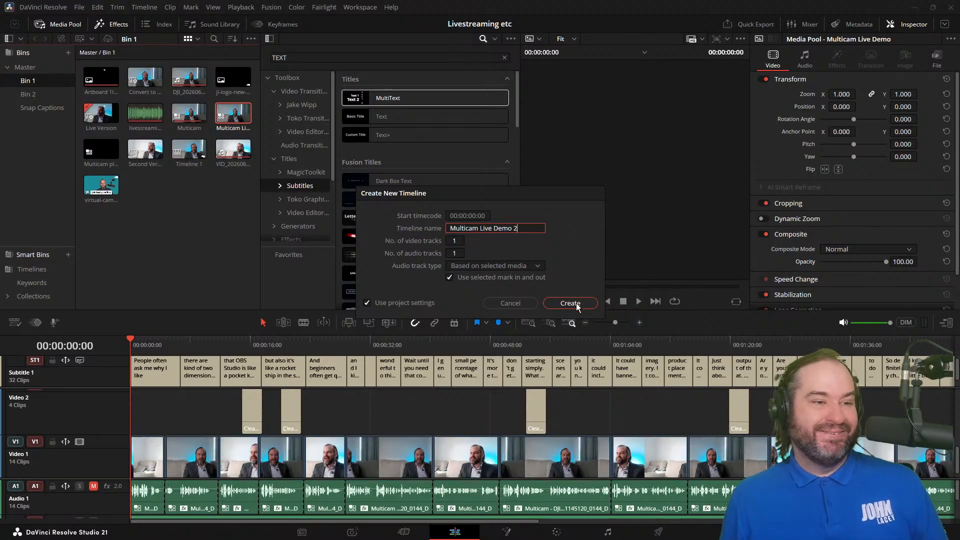
left_click(576, 303)
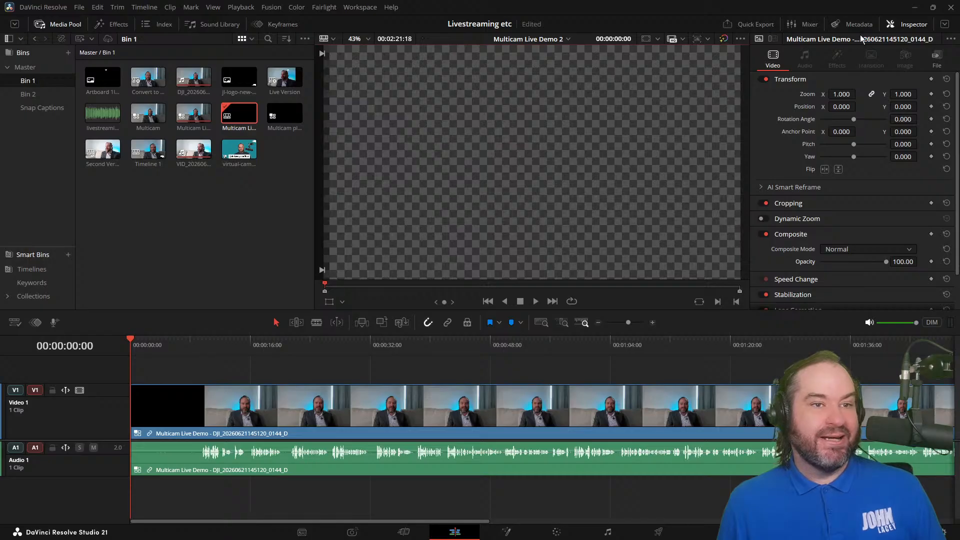
Step: Hide the Inspector to widen the viewer and select the multicam clip on Video 1
left_click(891, 25)
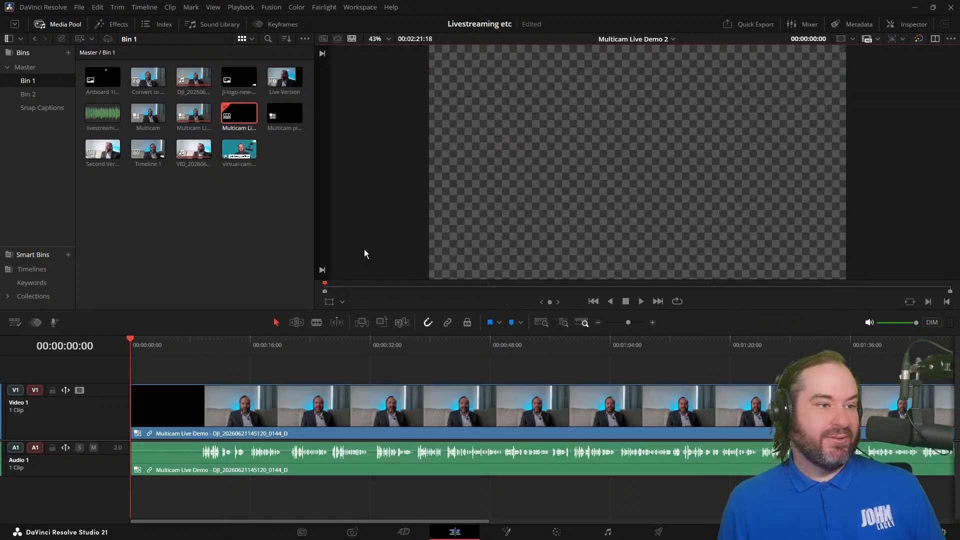
left_click(850, 38)
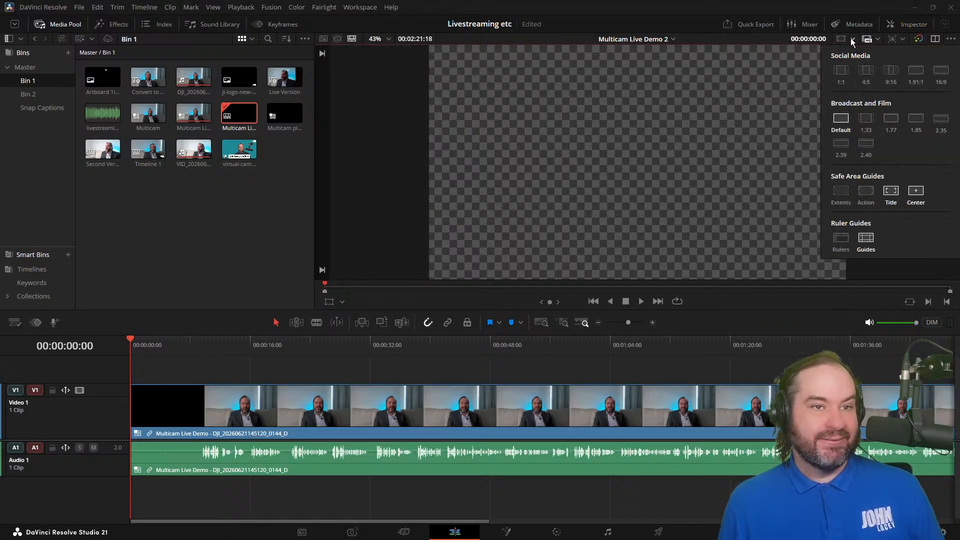
left_click(874, 38)
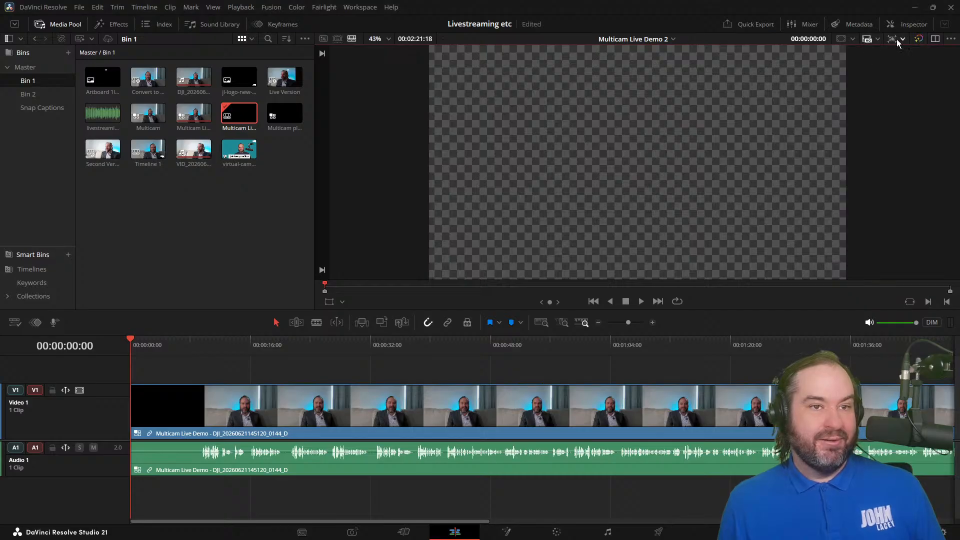
left_click(187, 415)
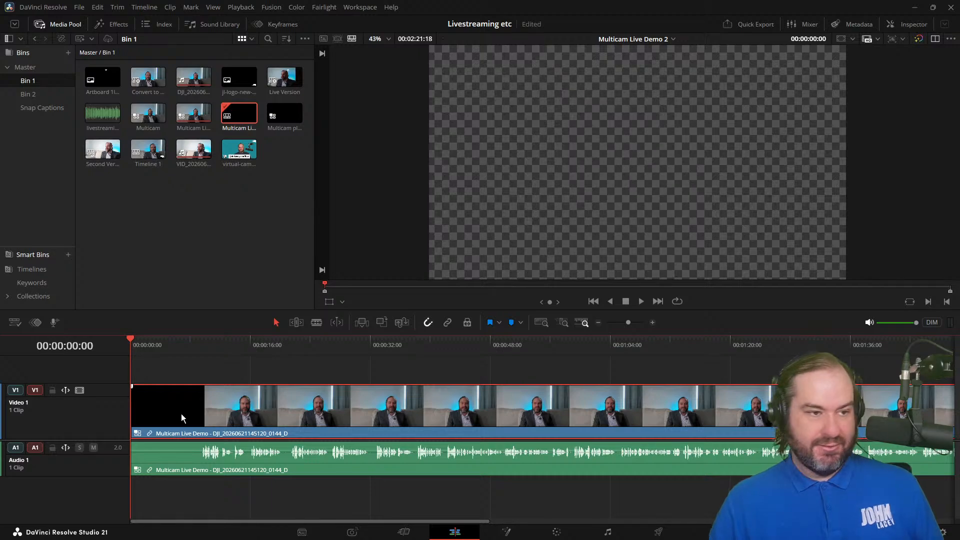
key("q")
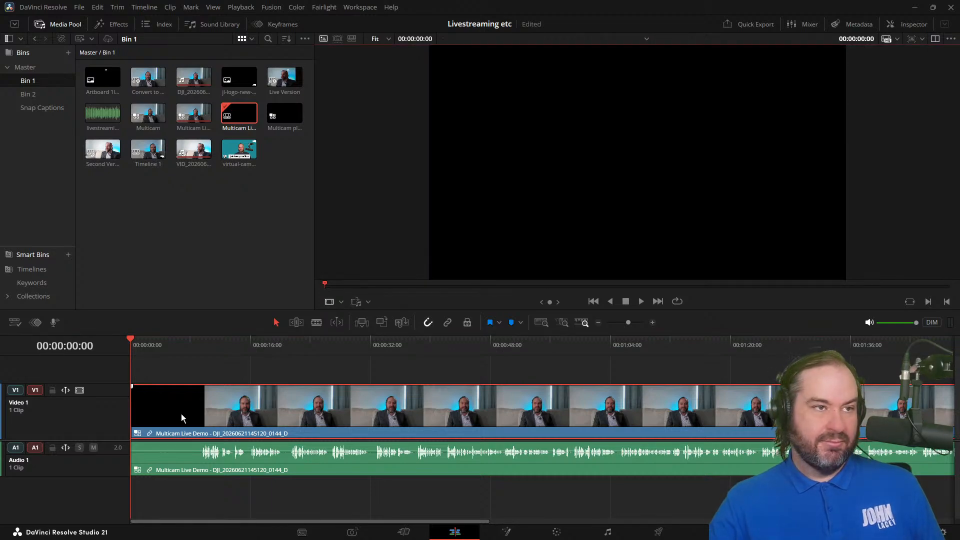
key("q")
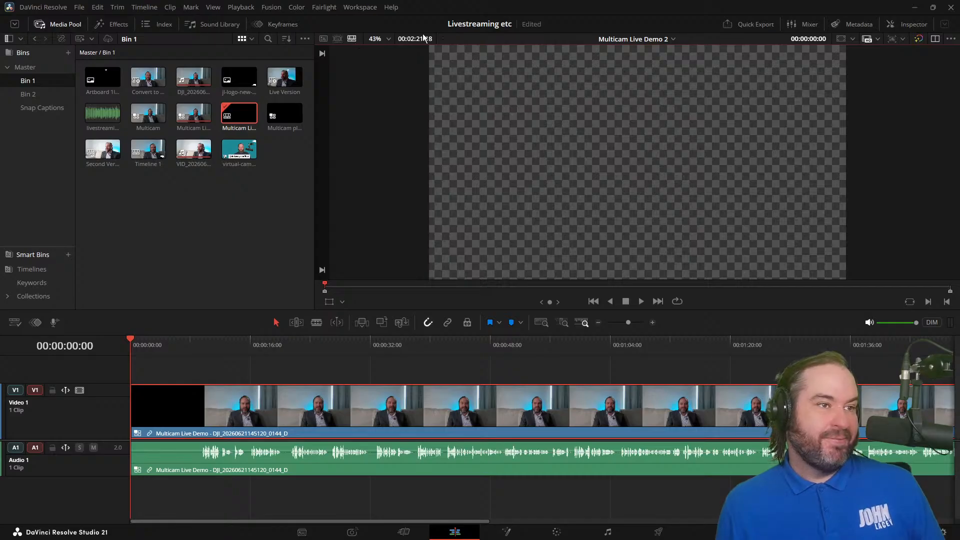
left_click(672, 40)
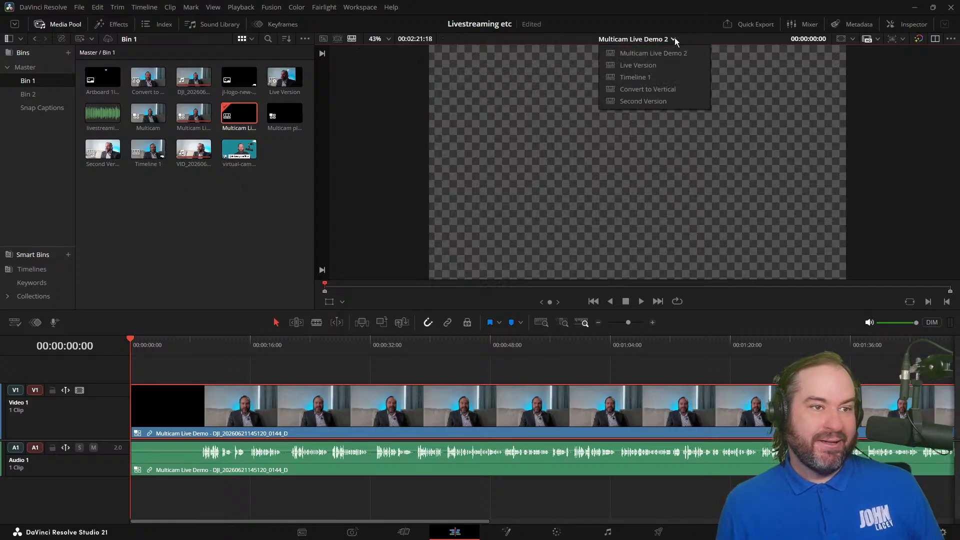
left_click(681, 41)
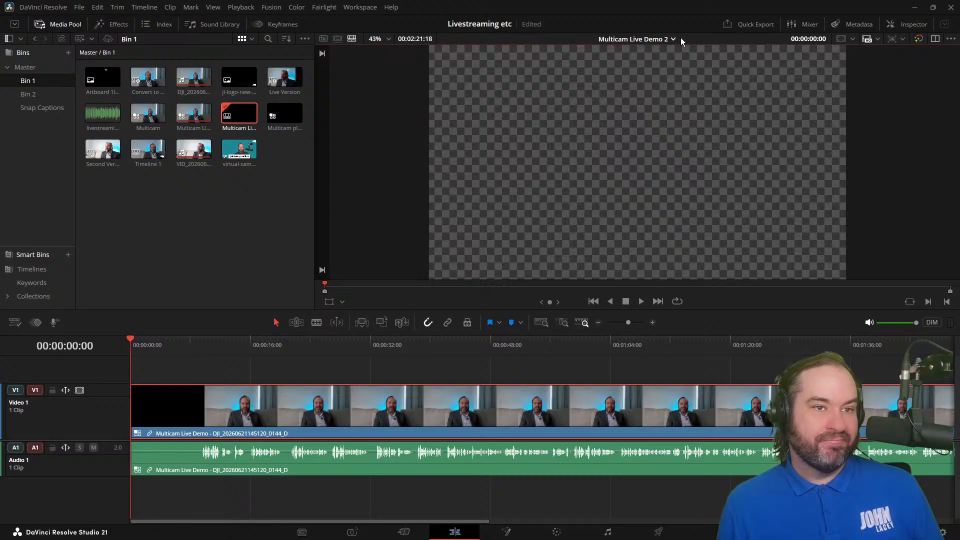
left_click(852, 39)
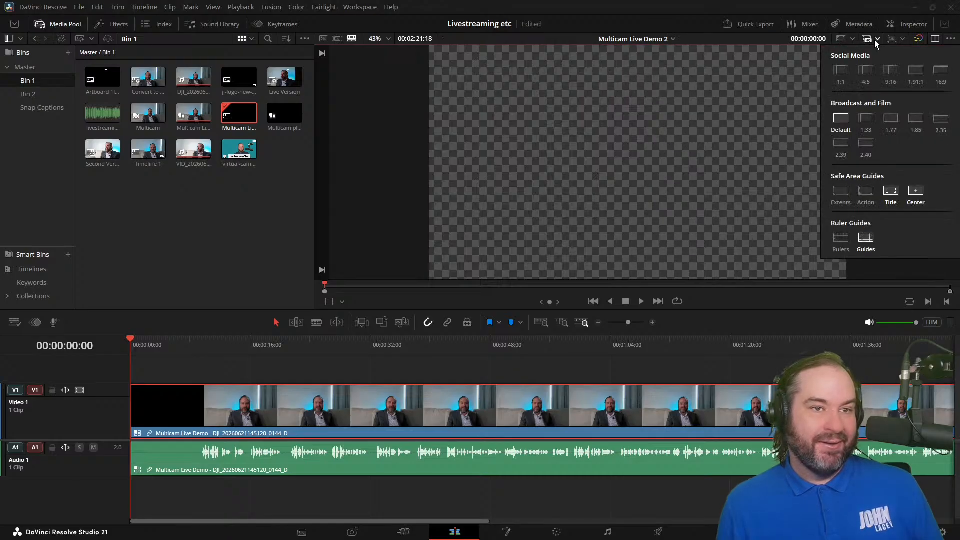
left_click(902, 39)
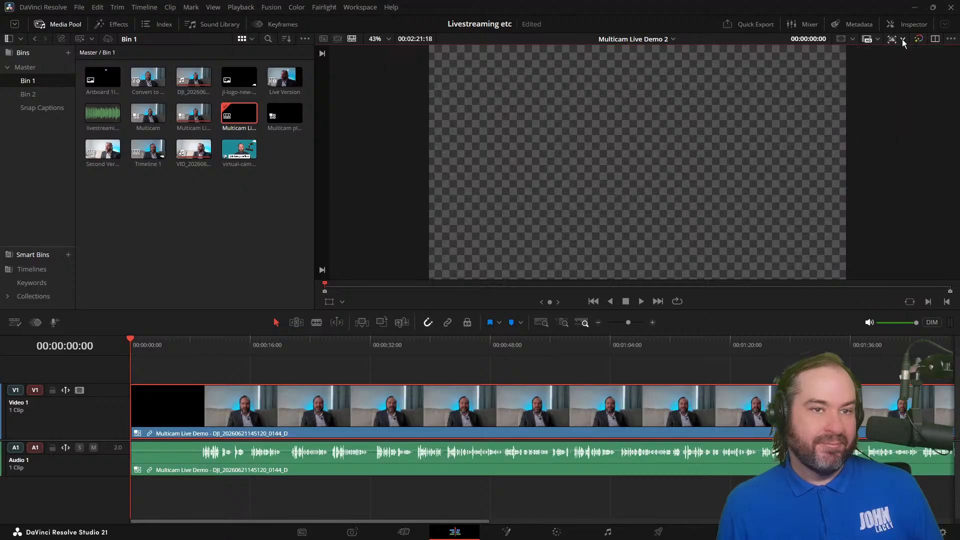
Step: Switch to dual viewers and set the source viewer to Multicam mode
left_click(935, 39)
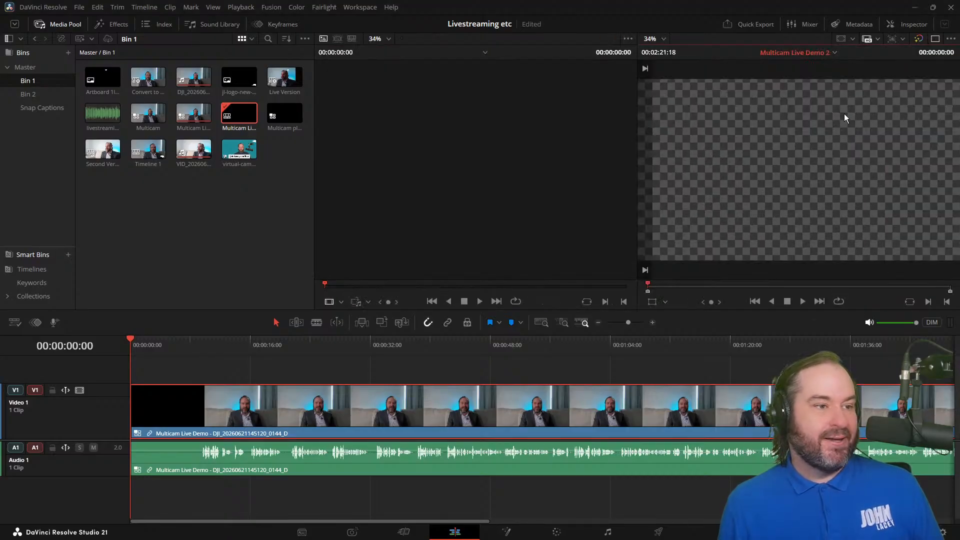
left_click(340, 301)
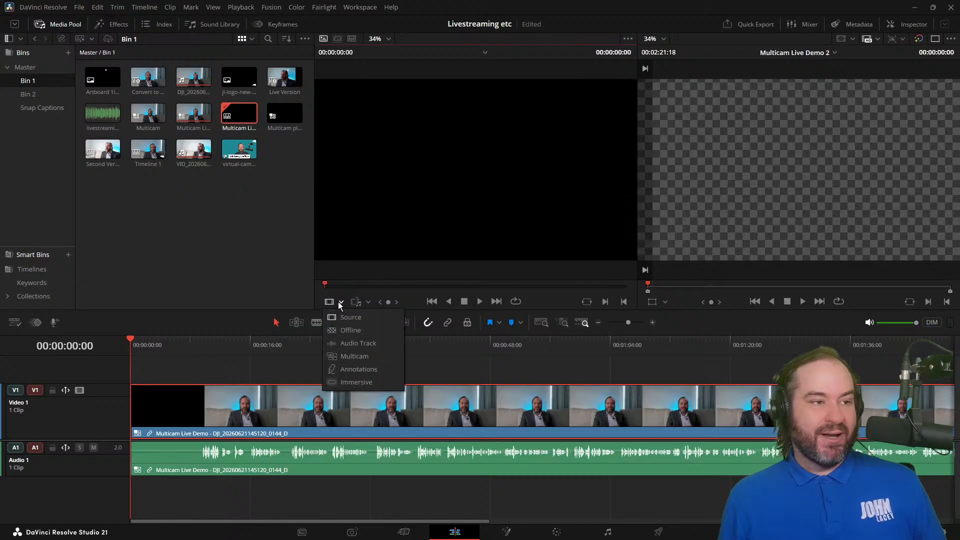
left_click(375, 356)
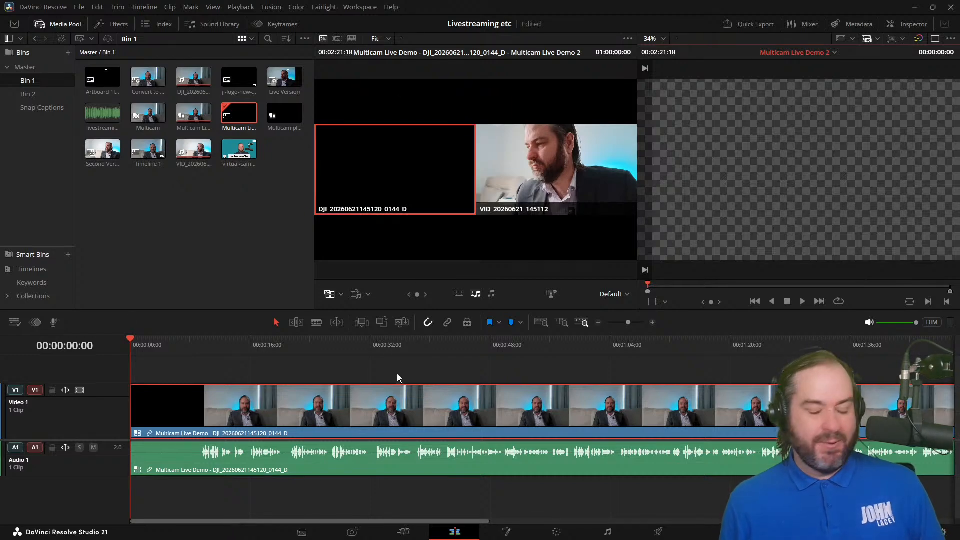
Step: Play the timeline to about 00:00:09:14 and set multicam angle editing to Insert Video Only
key("space")
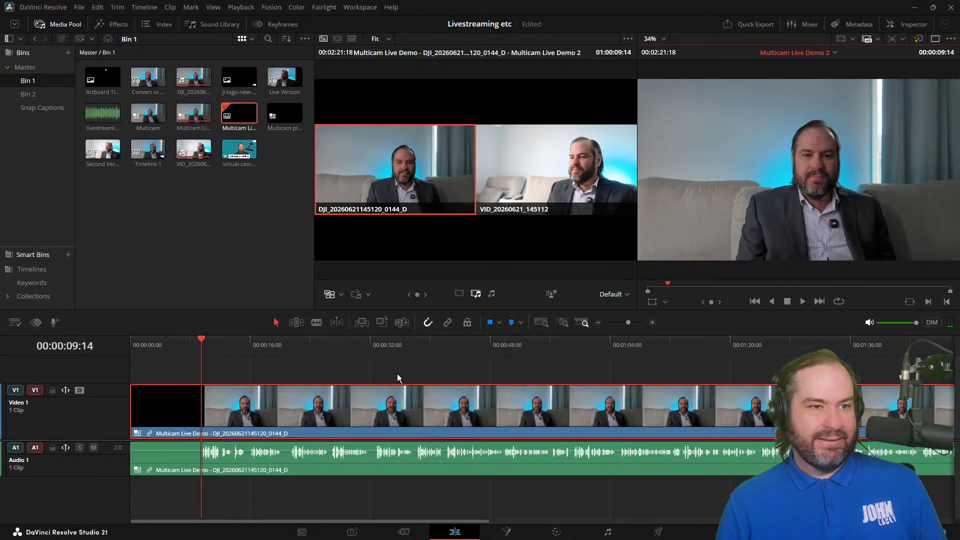
key("space")
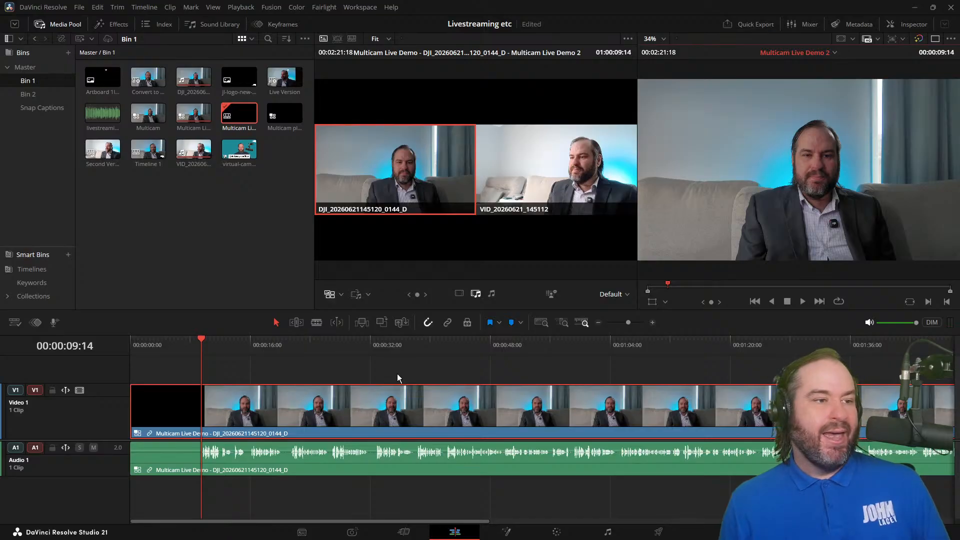
left_click(342, 294)
left_click(342, 295)
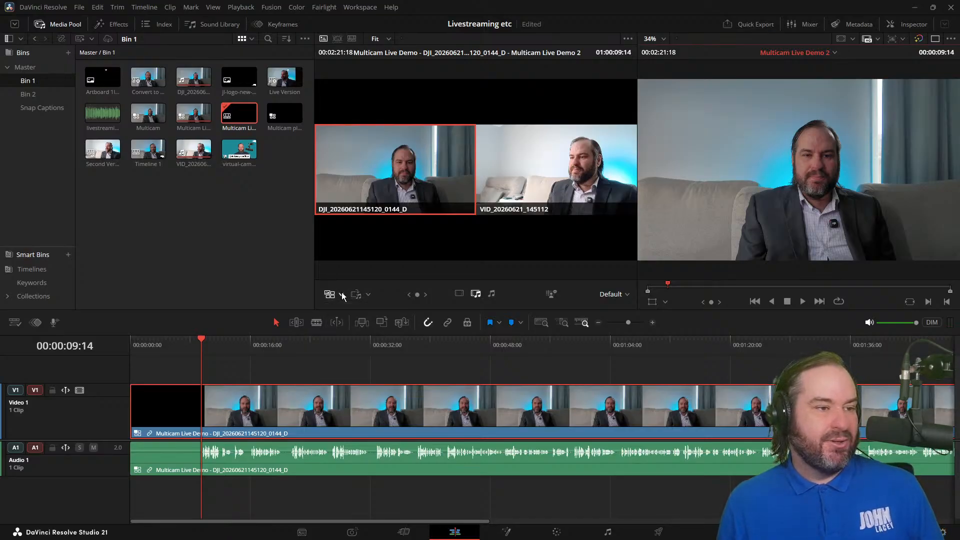
left_click(368, 295)
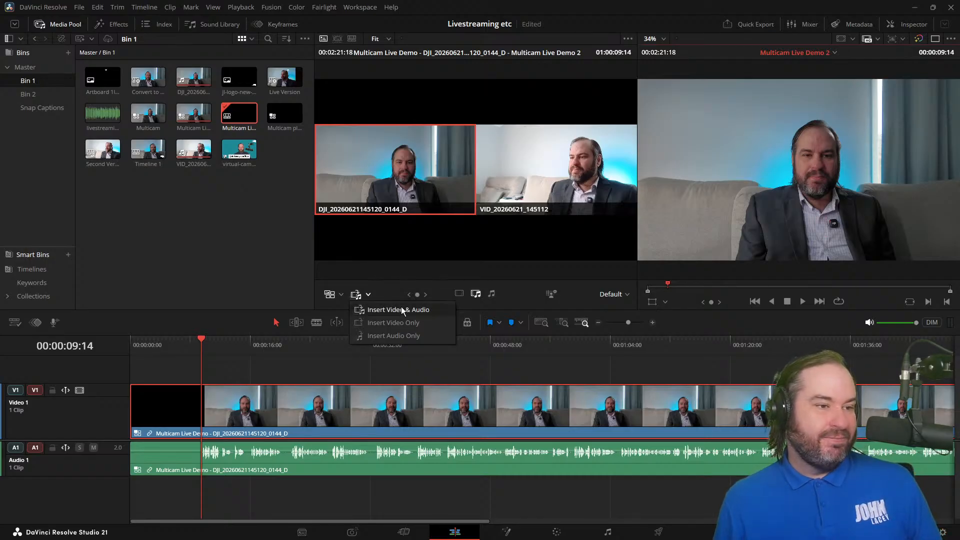
left_click(421, 323)
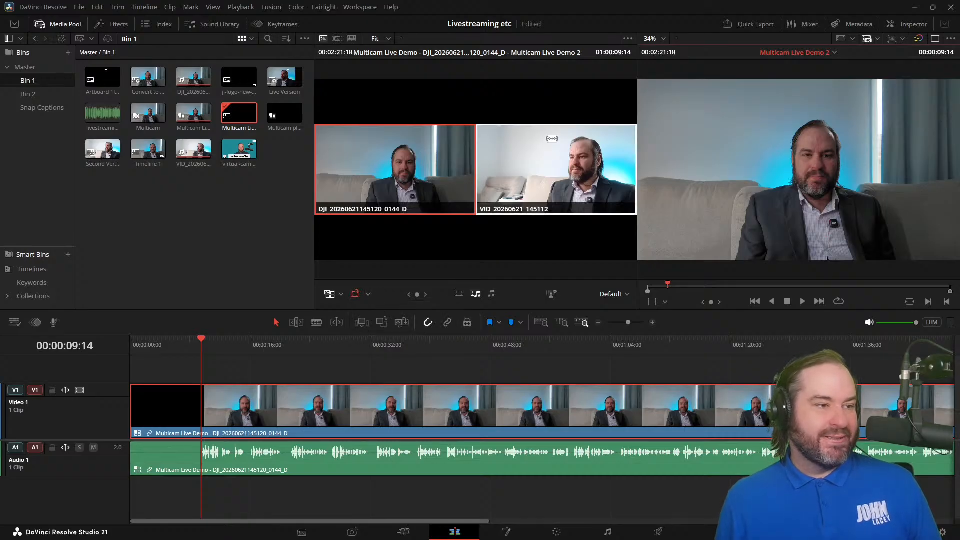
Step: Try cutting to the VID_20260621_145112 angle at 00:00:09:14, undo the cut, and deselect the timeline clips
left_click(552, 138)
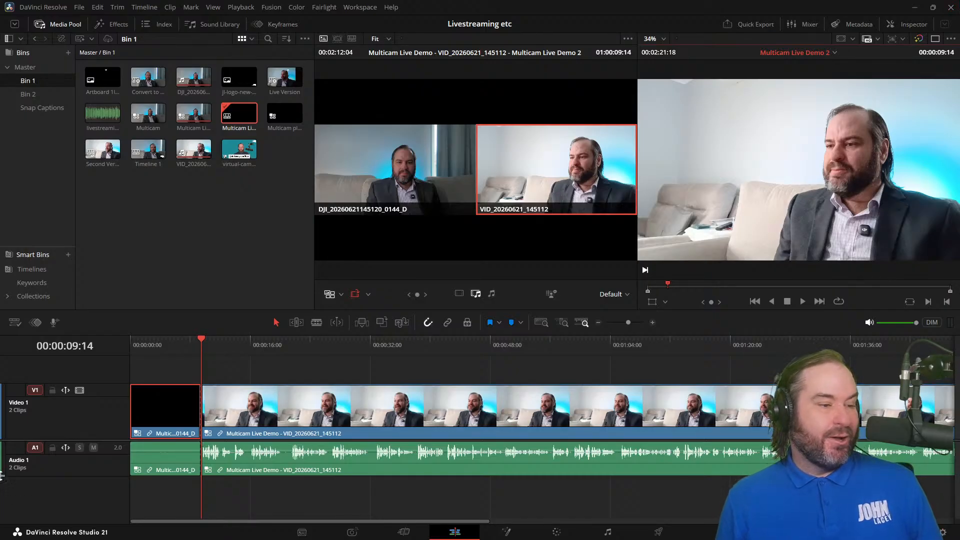
key("ctrl+z")
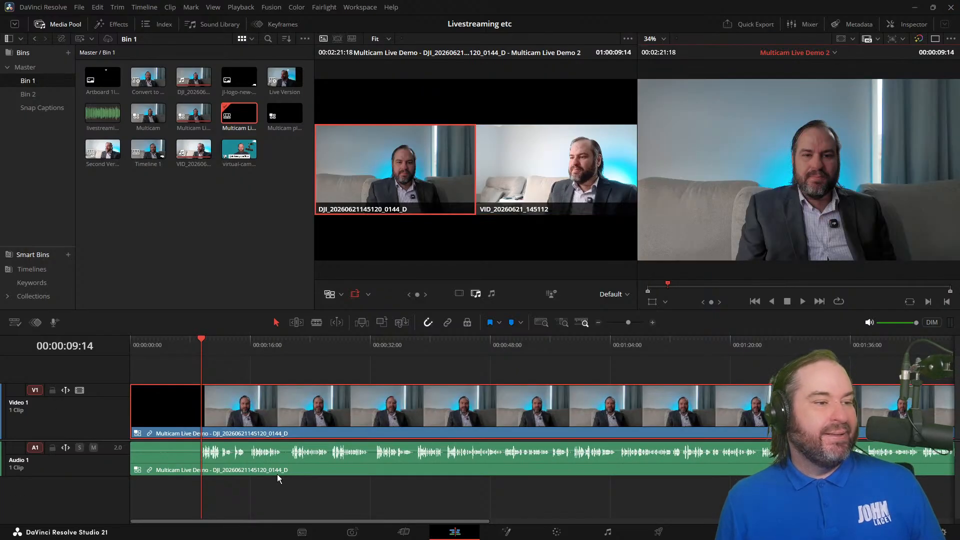
left_click(272, 467)
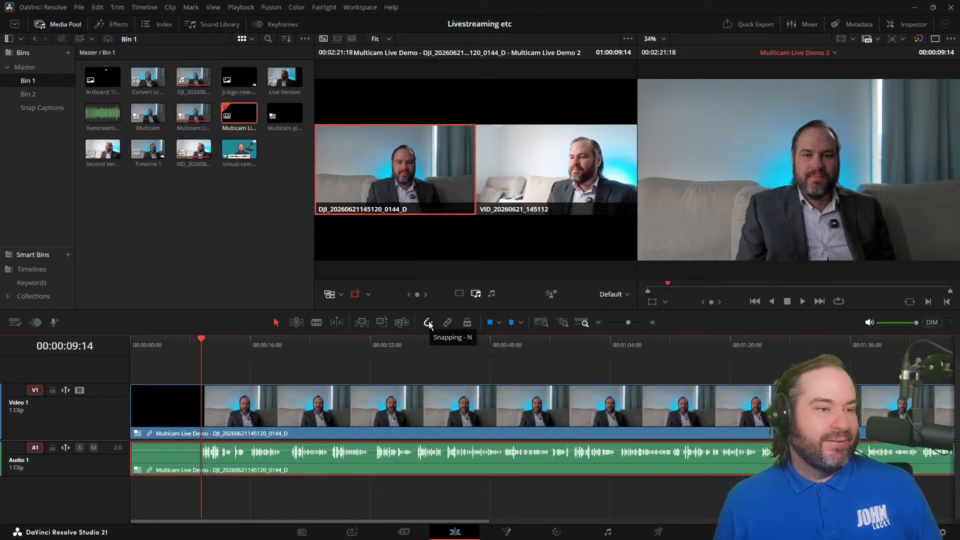
left_click(449, 427)
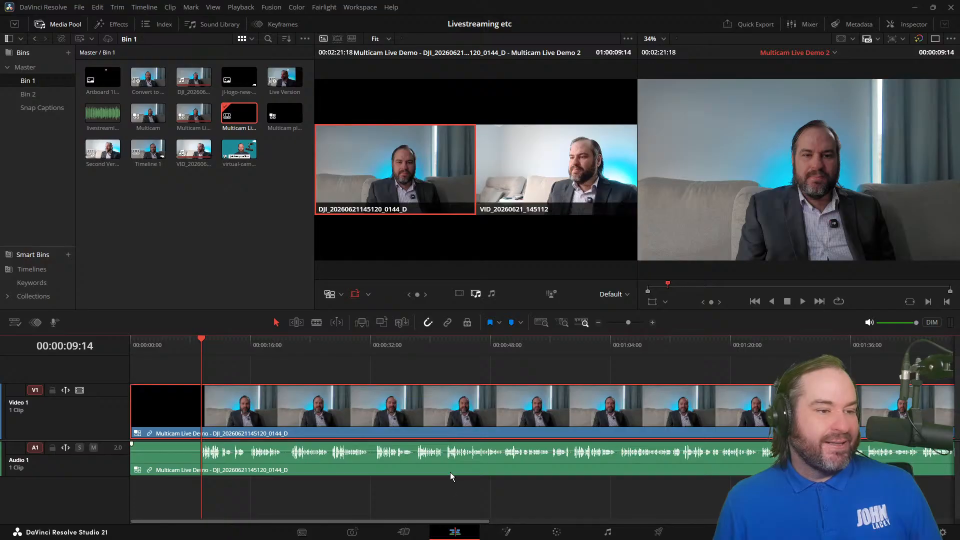
left_click(446, 371)
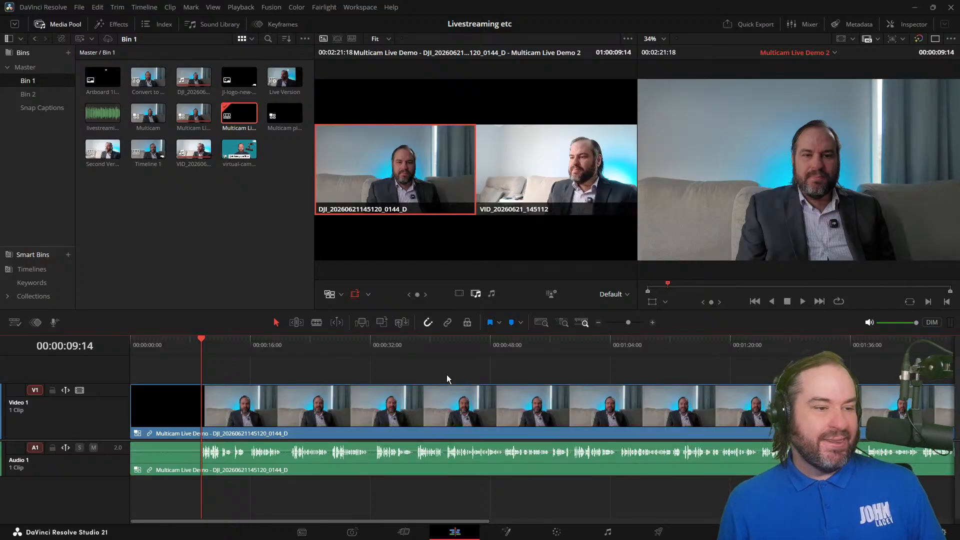
Step: Toggle the source tape on the Cut page to view the bin's clips and return to the Edit page
left_click(404, 532)
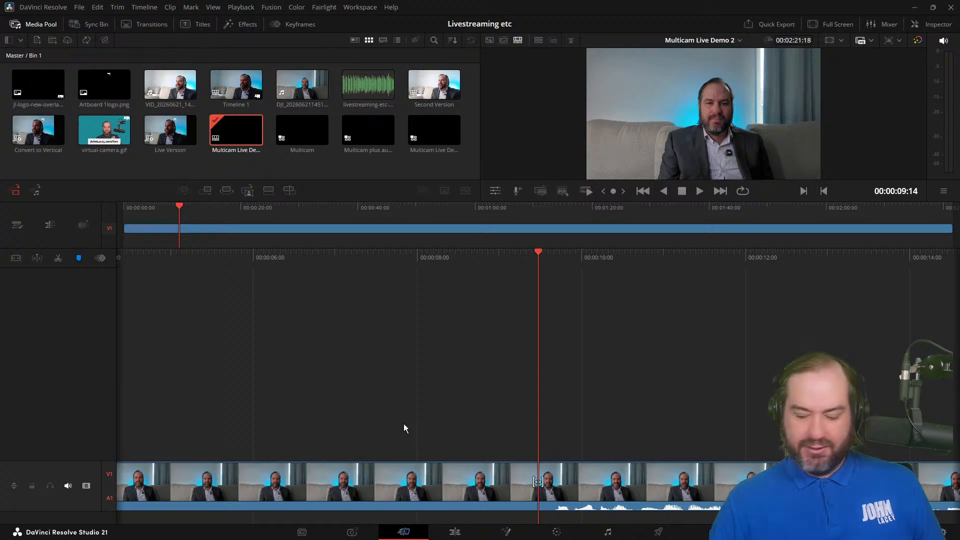
key("q")
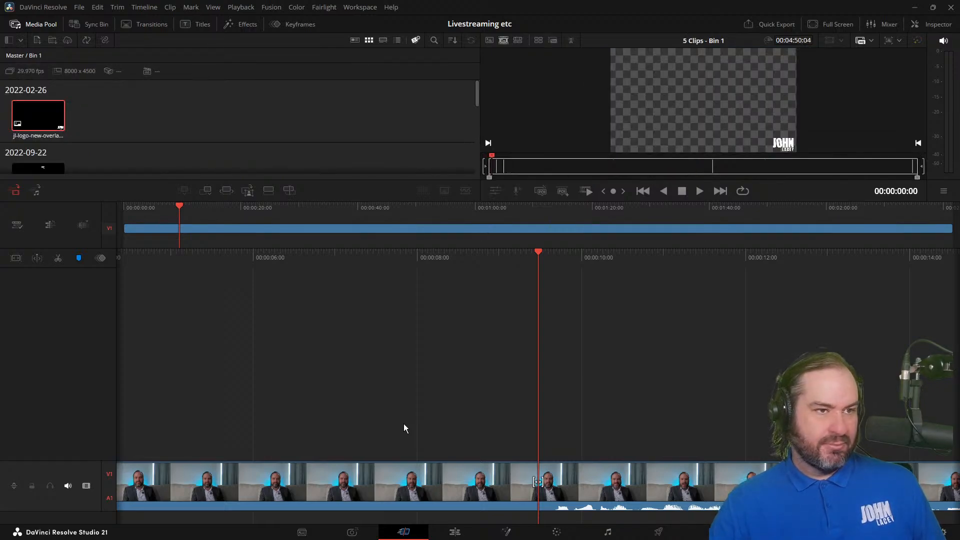
key("Down")
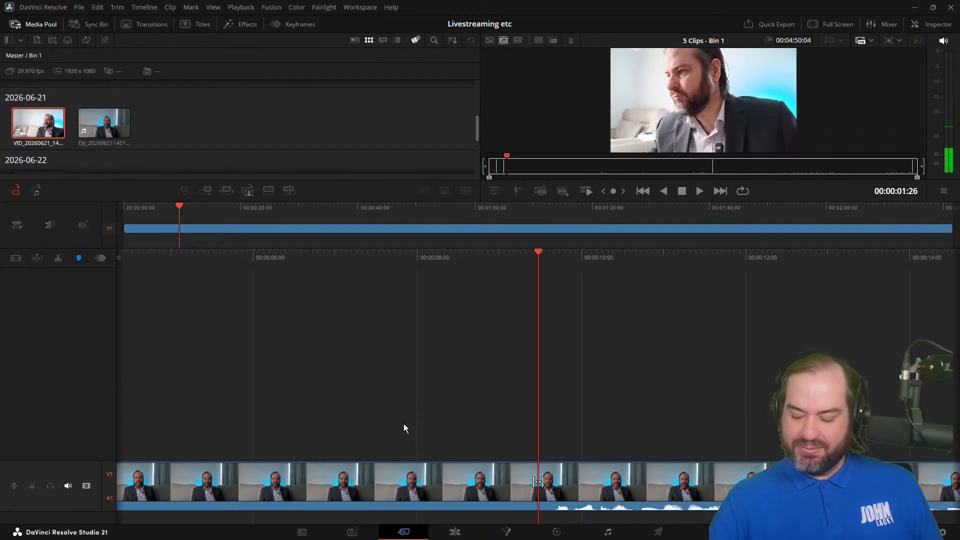
key("q")
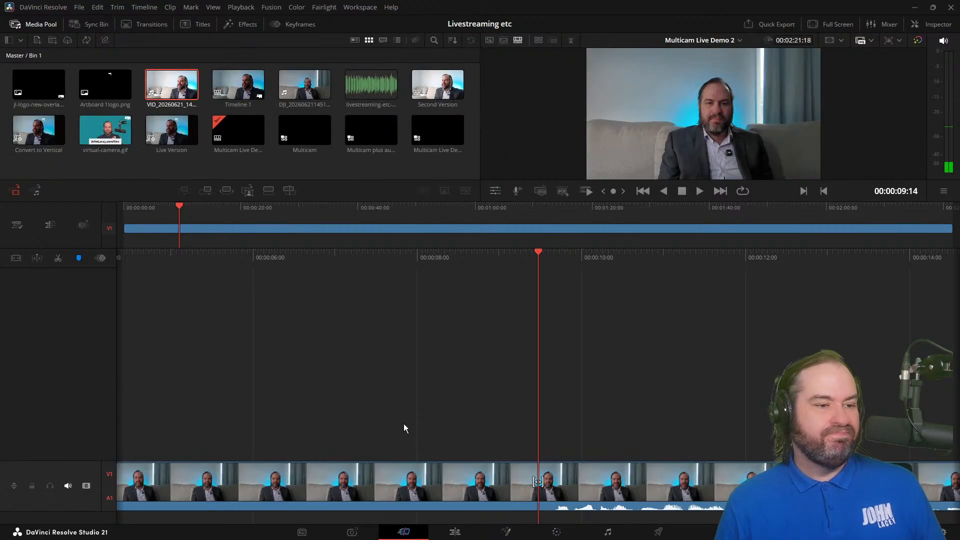
left_click(453, 533)
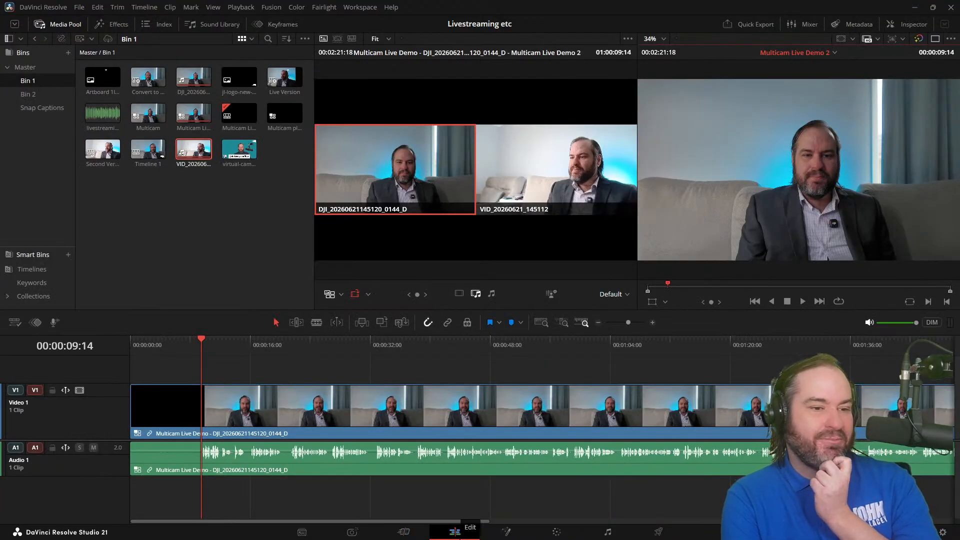
Step: Examine the multicam options available for the Audio 1 clip, including Switch Multicam Clip Angle, without changing the angle
left_click(404, 467)
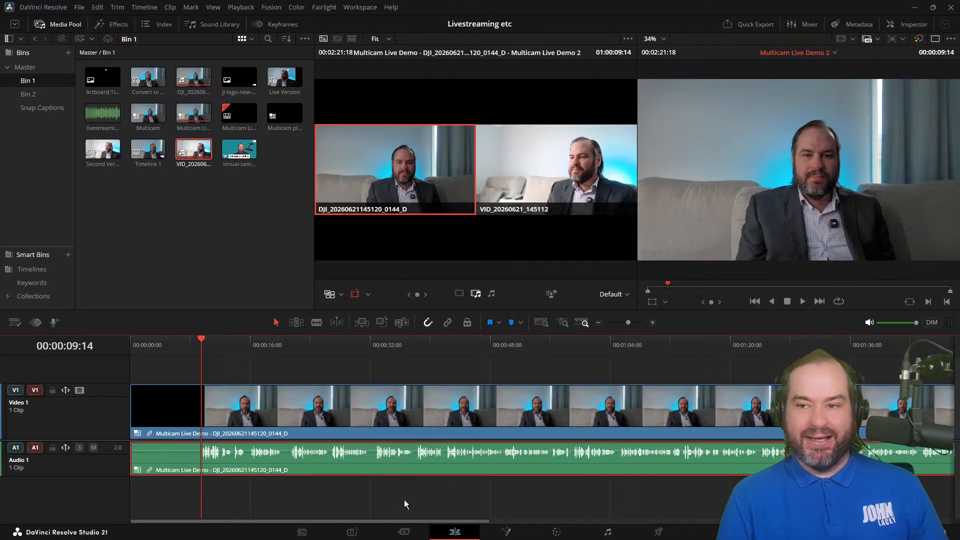
right_click(410, 461)
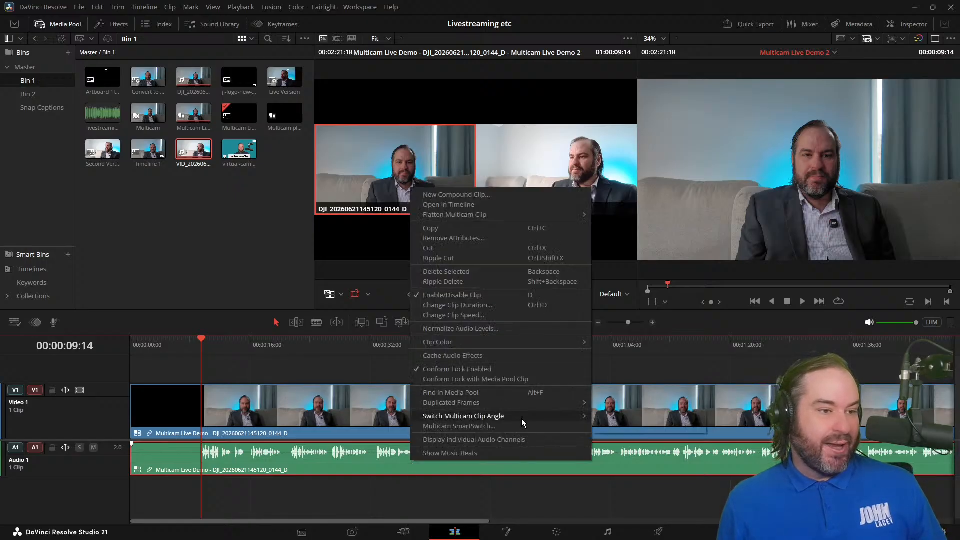
mouse_move(520, 419)
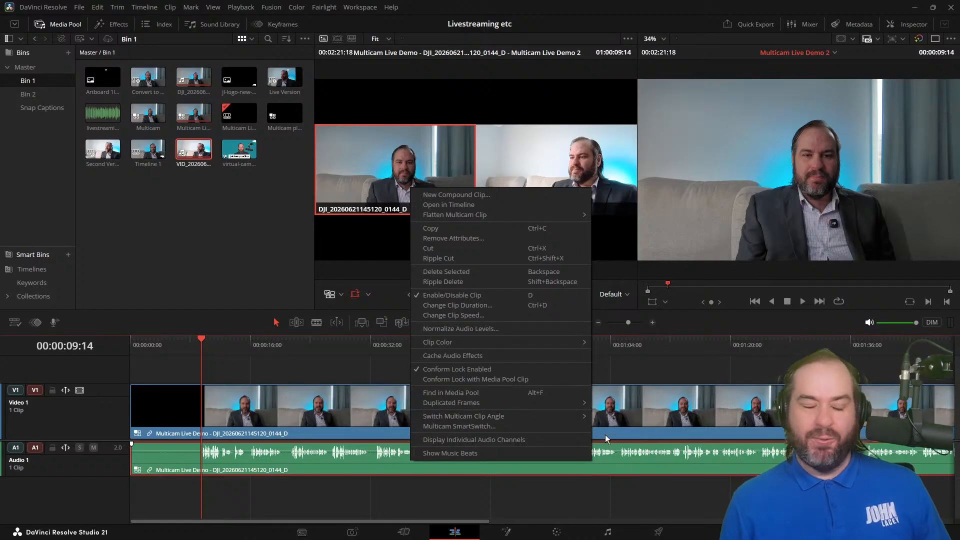
left_click(277, 339)
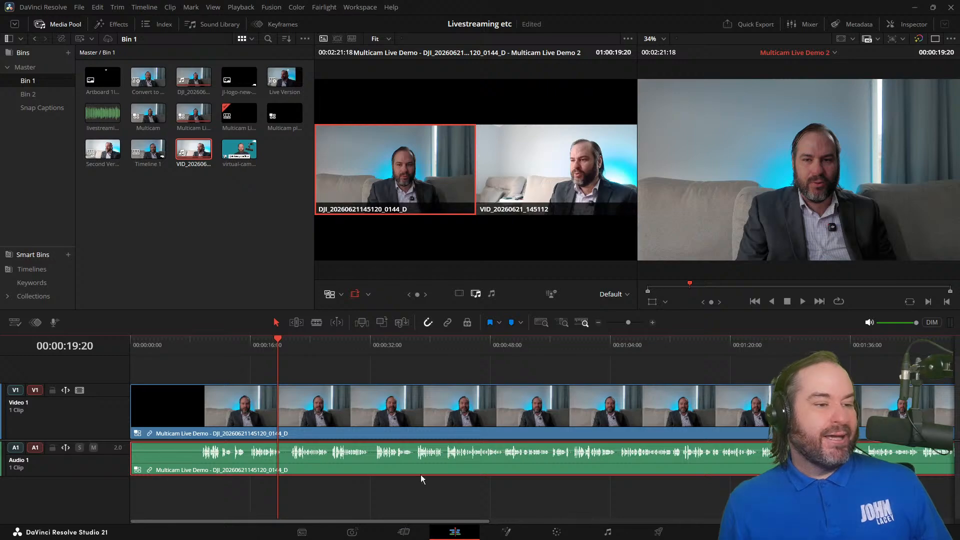
Step: Cut the multicam clip to the VID_20260621_145112 angle at 00:00:09:10
mouse_move(208, 349)
left_mouse_down()
mouse_move(216, 354)
mouse_move(200, 356)
left_mouse_up()
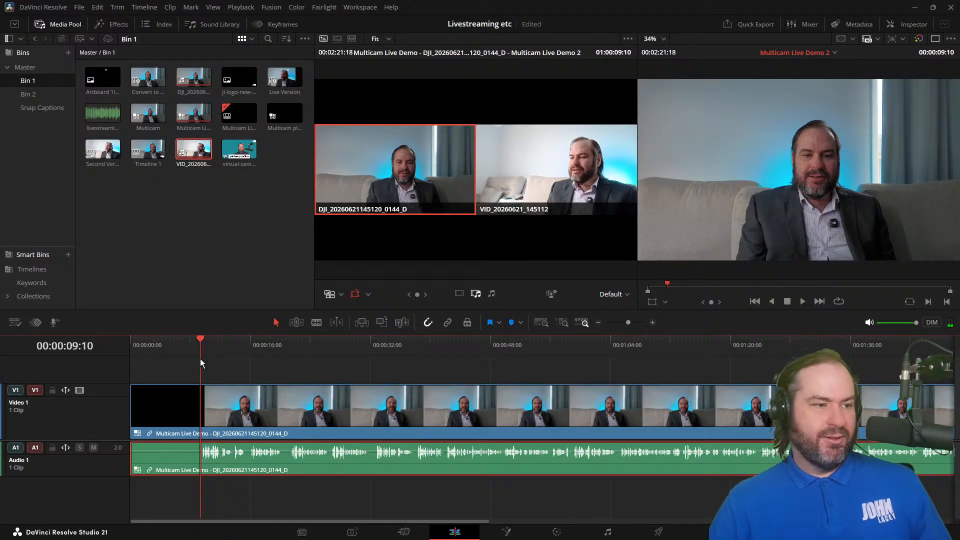
key("2")
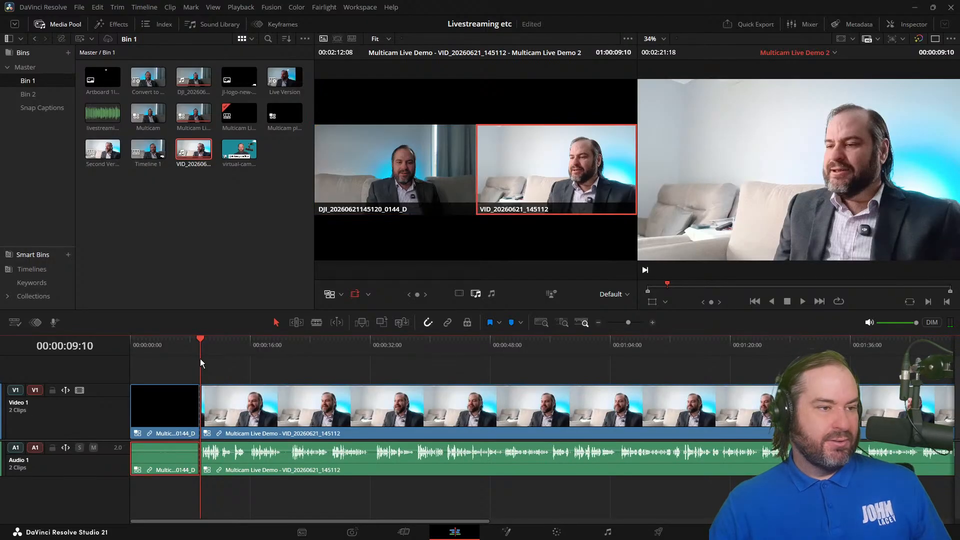
Step: Play on and cut to the DJI angle at 00:00:26:08, the VID angle at 00:00:36:26 and the DJI angle at 00:00:46:18, saving the project
key("l")
key("l")
key("l")
key("l")
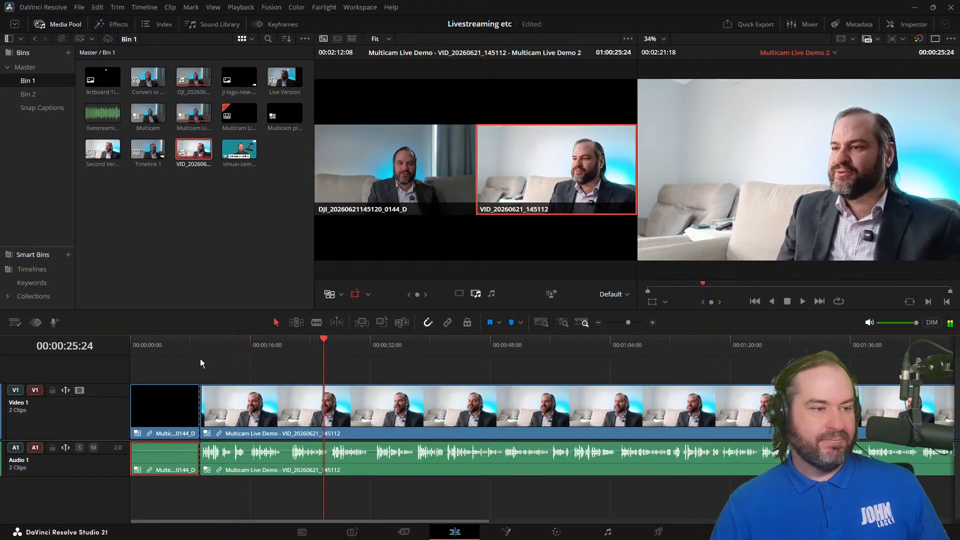
key("1")
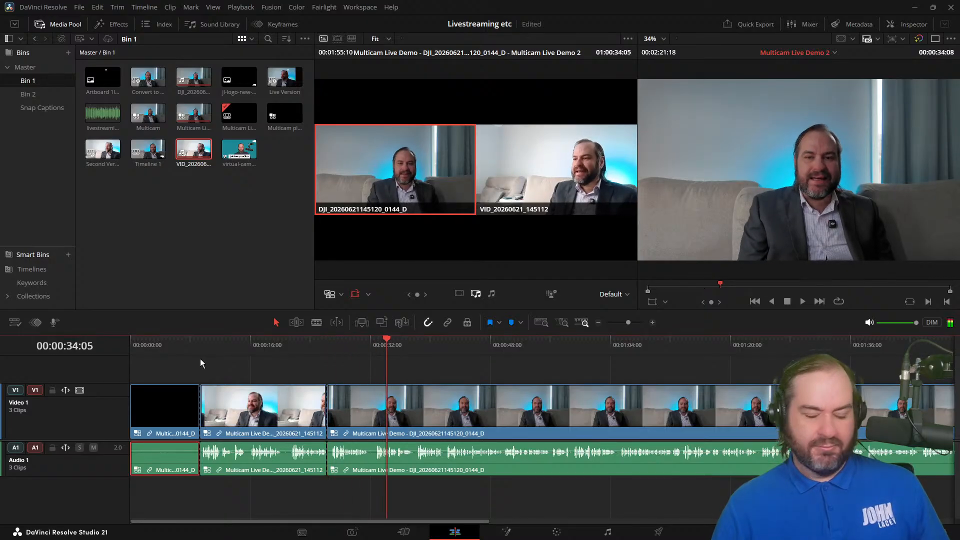
key("2")
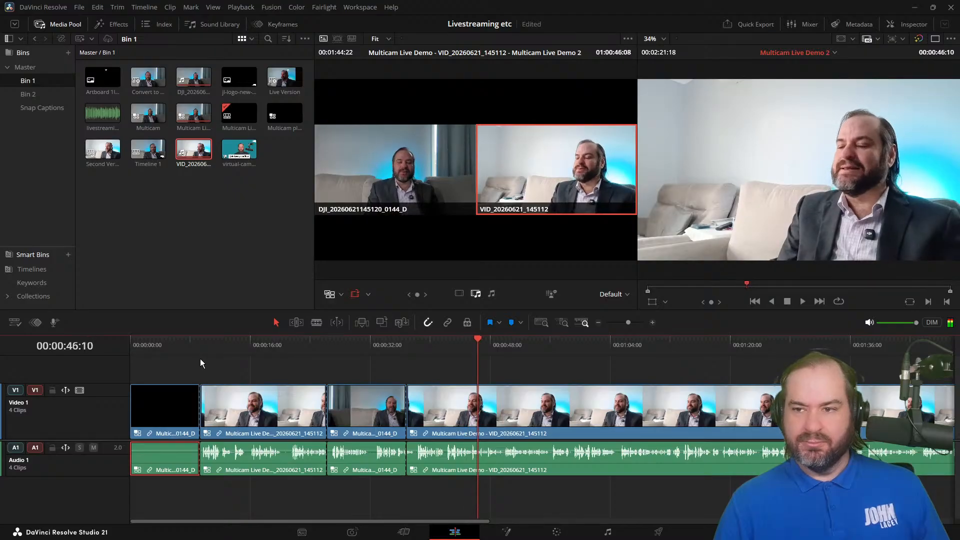
key("1")
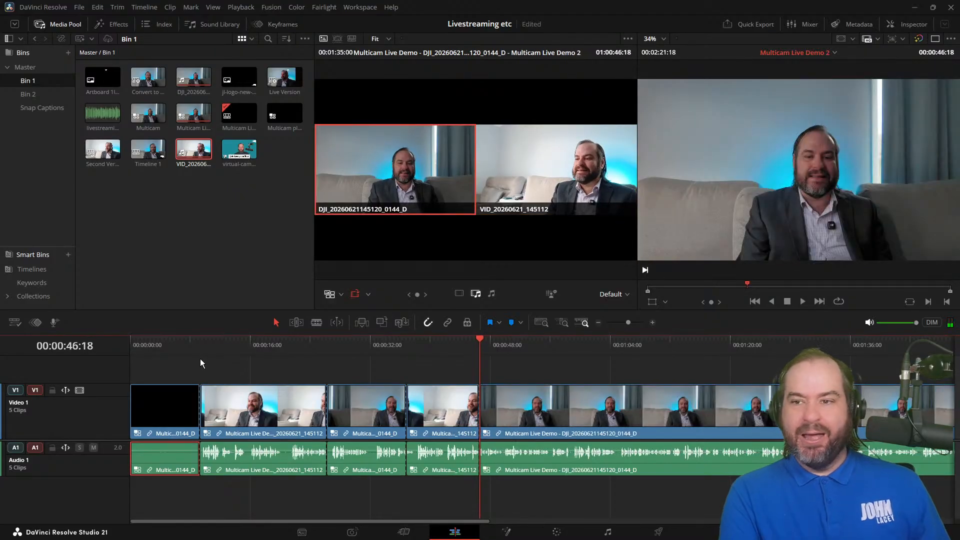
key("ctrl+s")
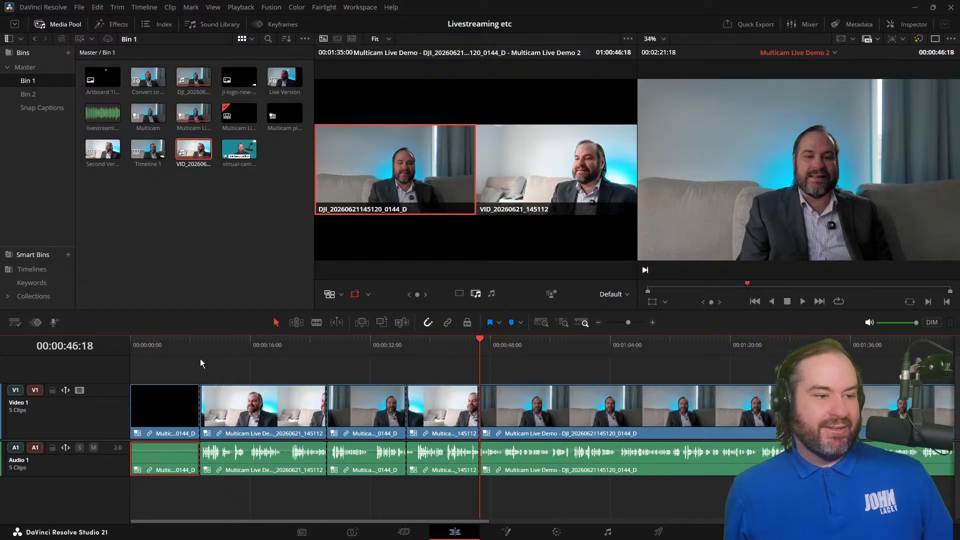
left_click(299, 460)
left_click(366, 458, "shift")
left_click(445, 458, "shift")
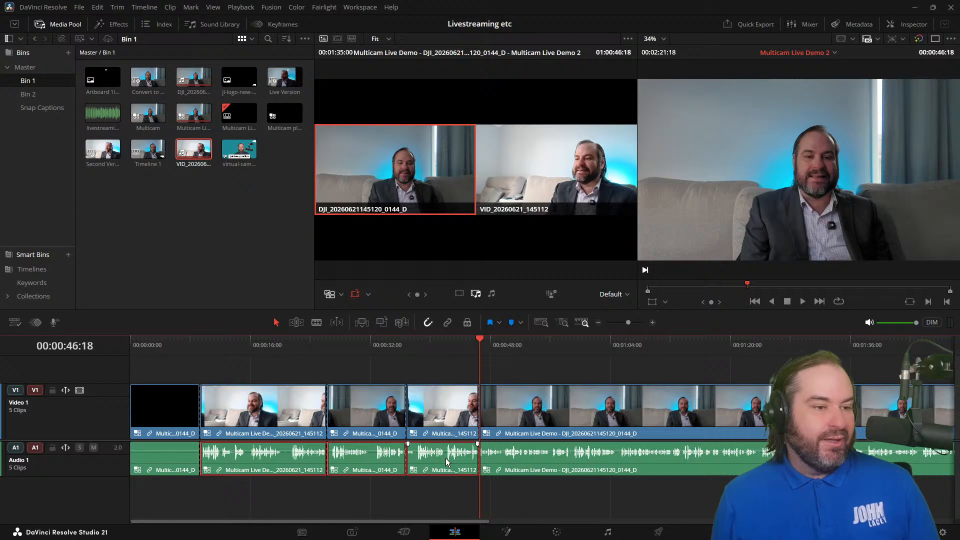
left_click(268, 348)
left_click(242, 362)
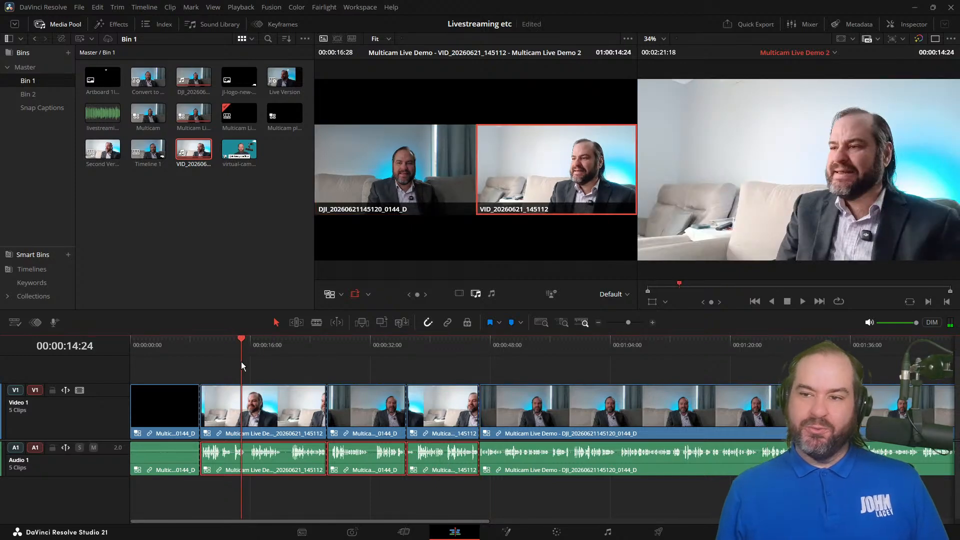
right_click(301, 470)
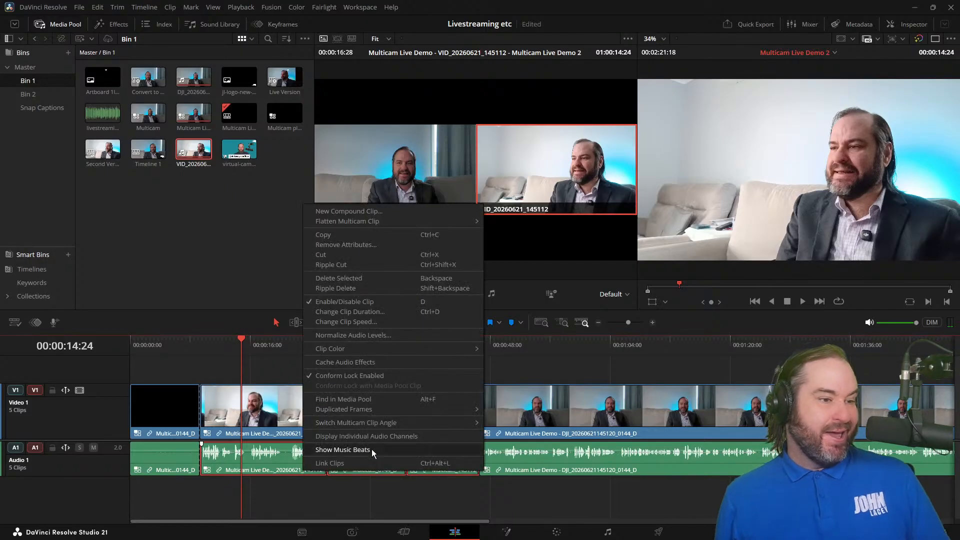
mouse_move(421, 423)
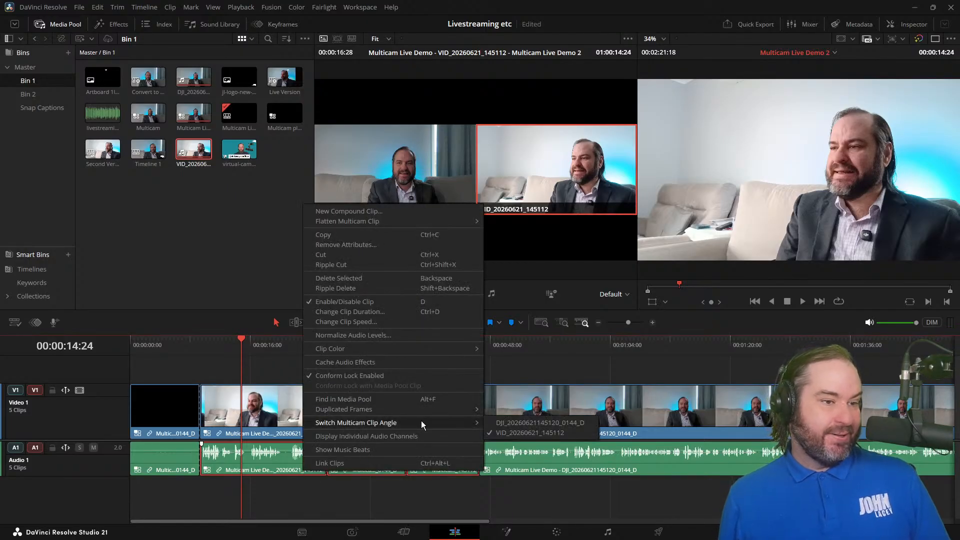
left_click(511, 422)
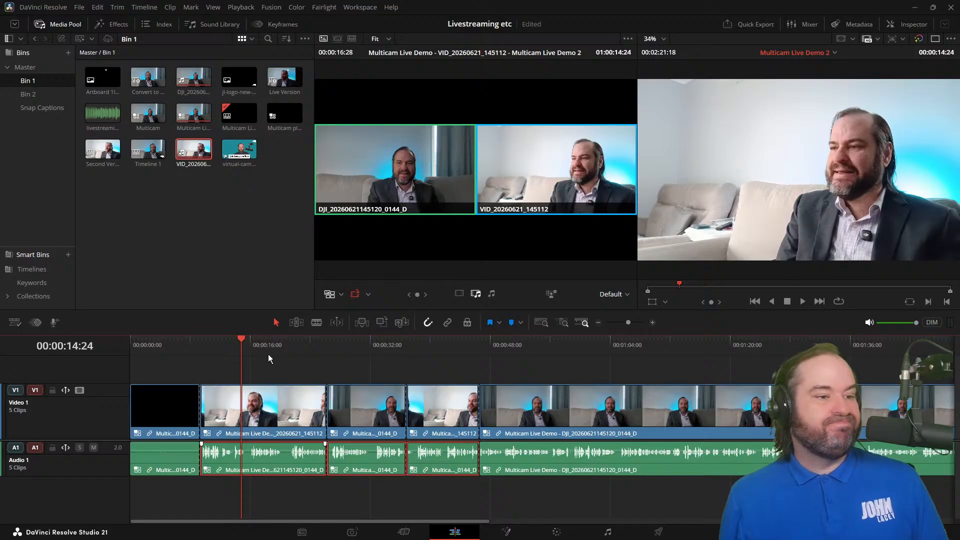
Step: On the Color page, shot match the two VID-angle clips 02 and 04 to the DJI-angle clip 03
left_click_drag(194, 354, 201, 354)
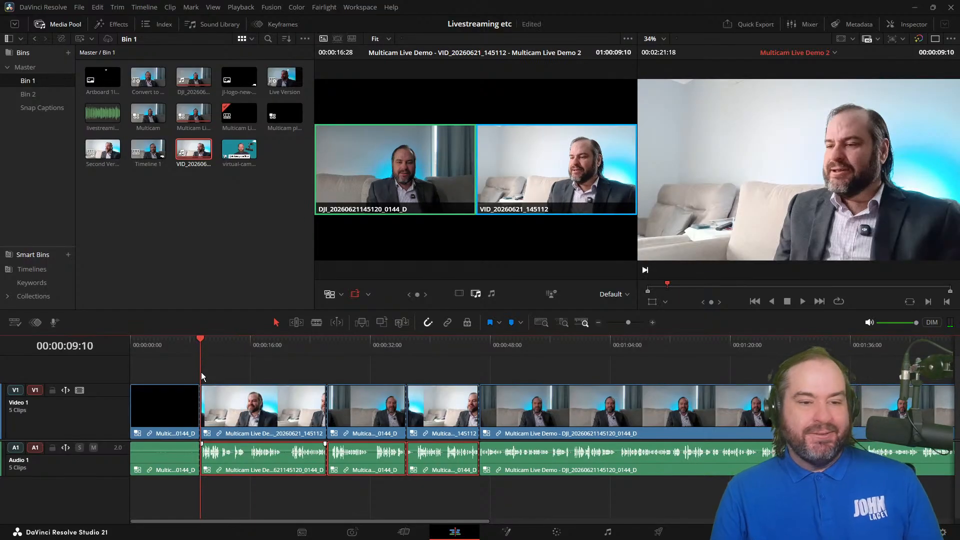
left_click(292, 348)
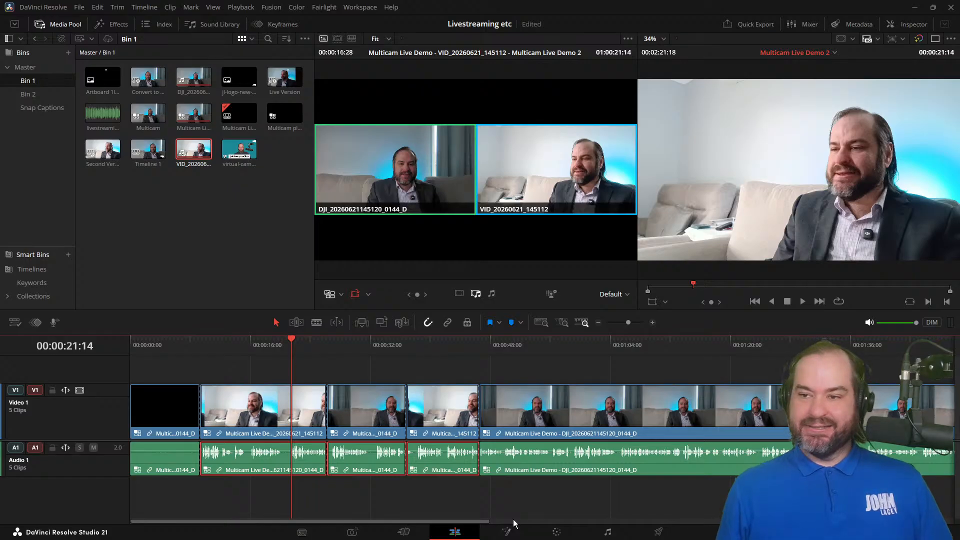
left_click(556, 533)
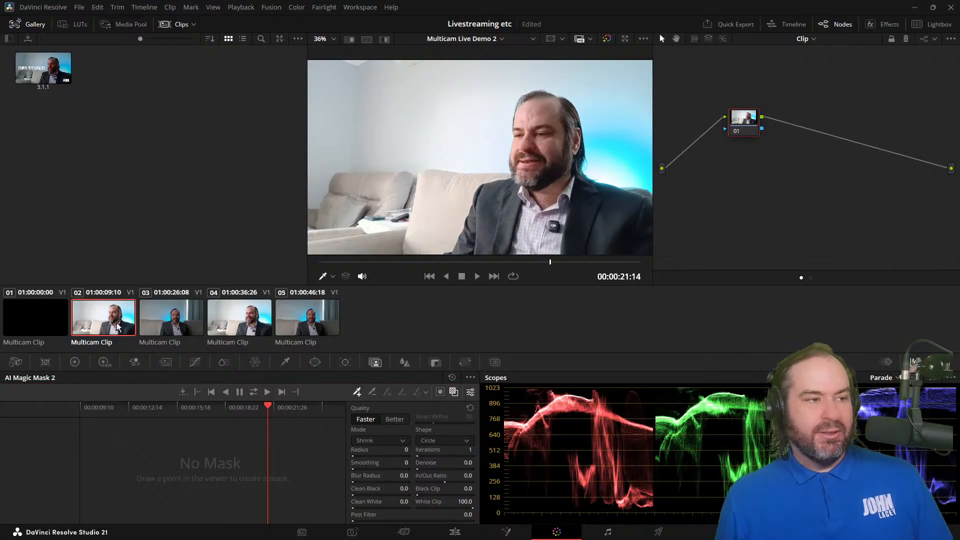
left_click(185, 328)
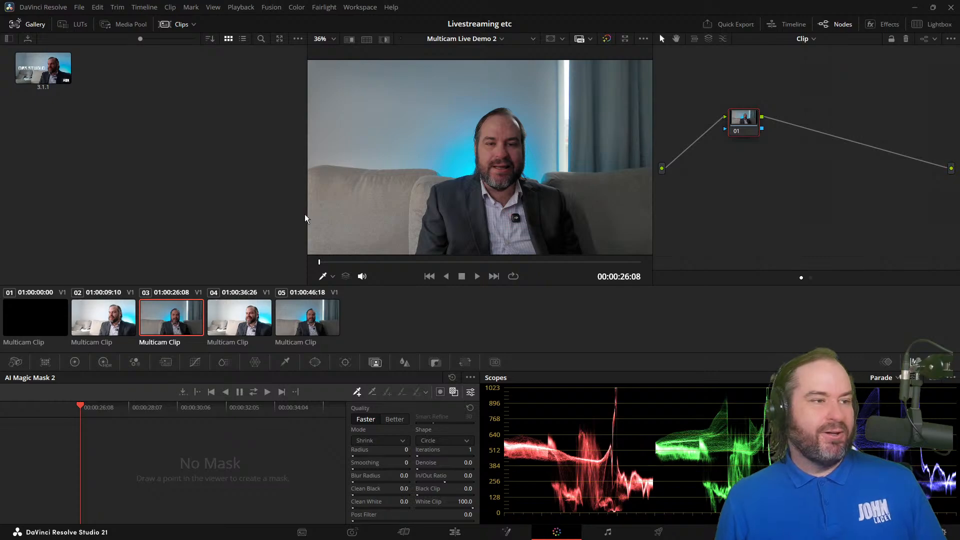
left_click(117, 316)
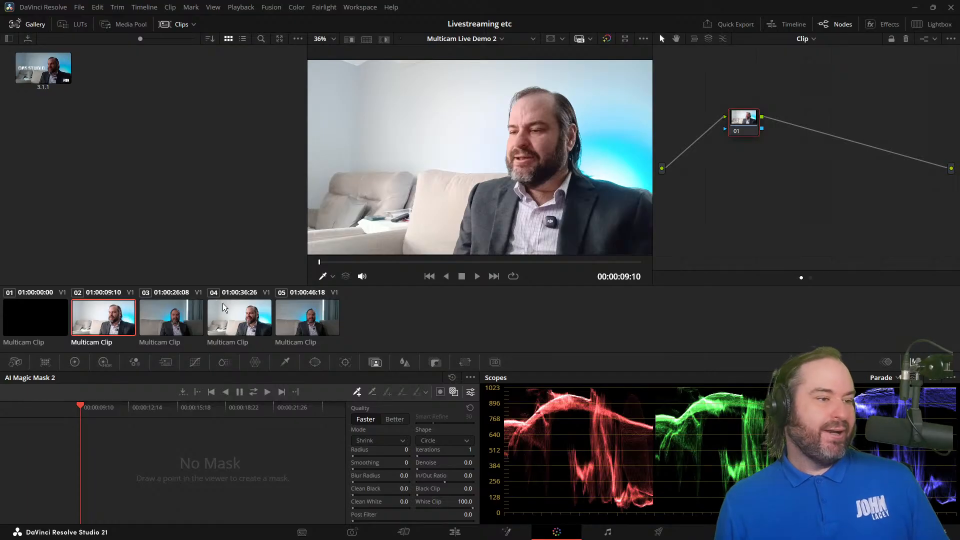
left_click(232, 323)
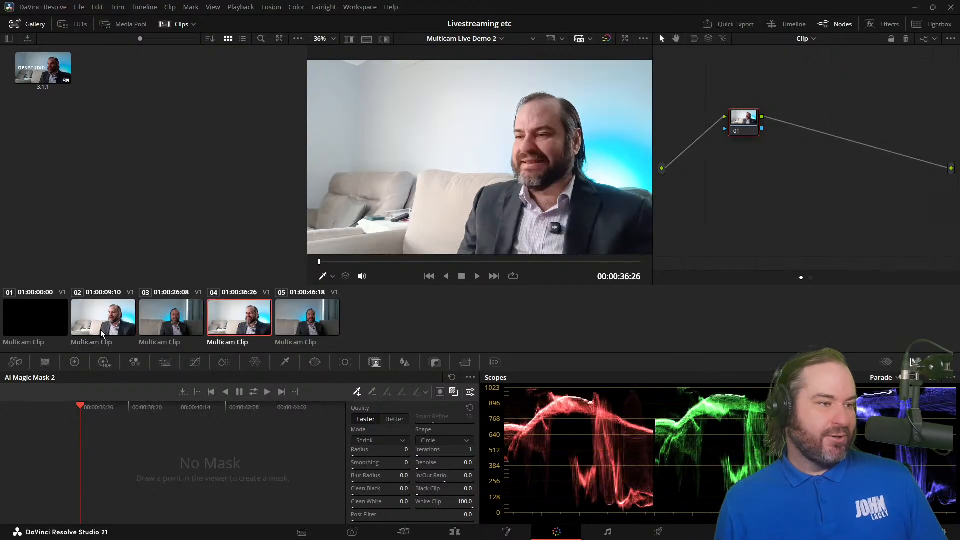
right_click(190, 328)
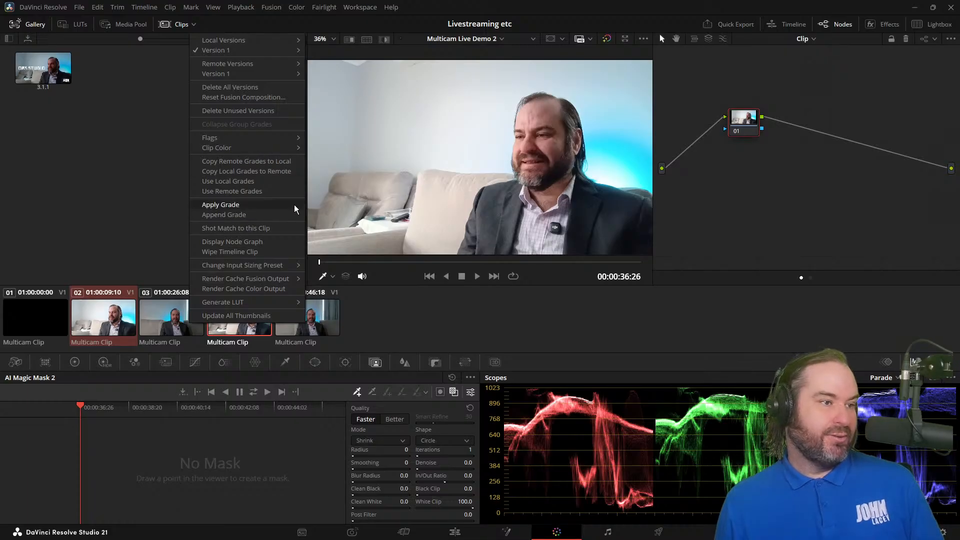
left_click(286, 229)
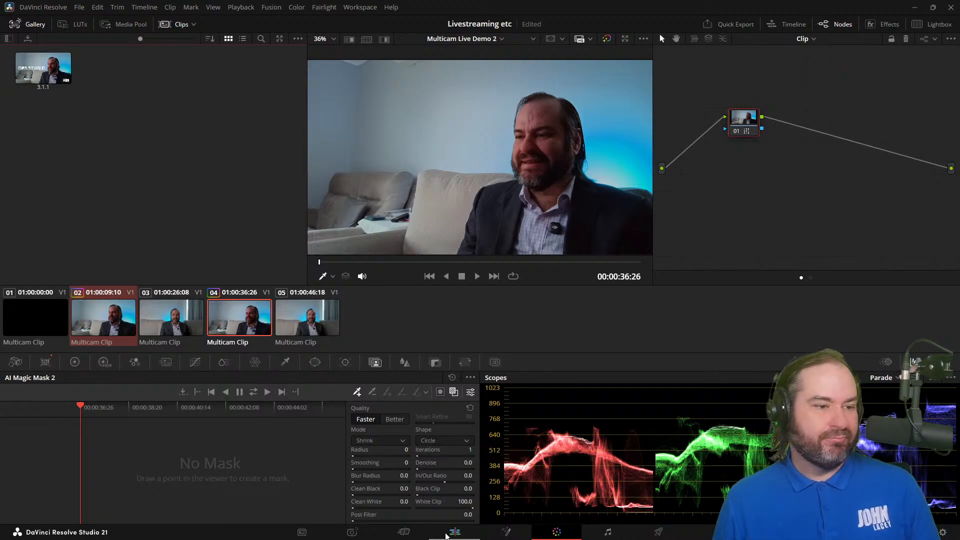
Step: Review the matched VID-angle clips on the Edit page at 00:00:40:20 and 00:00:19:18, comparing with the Color page
left_click(454, 534)
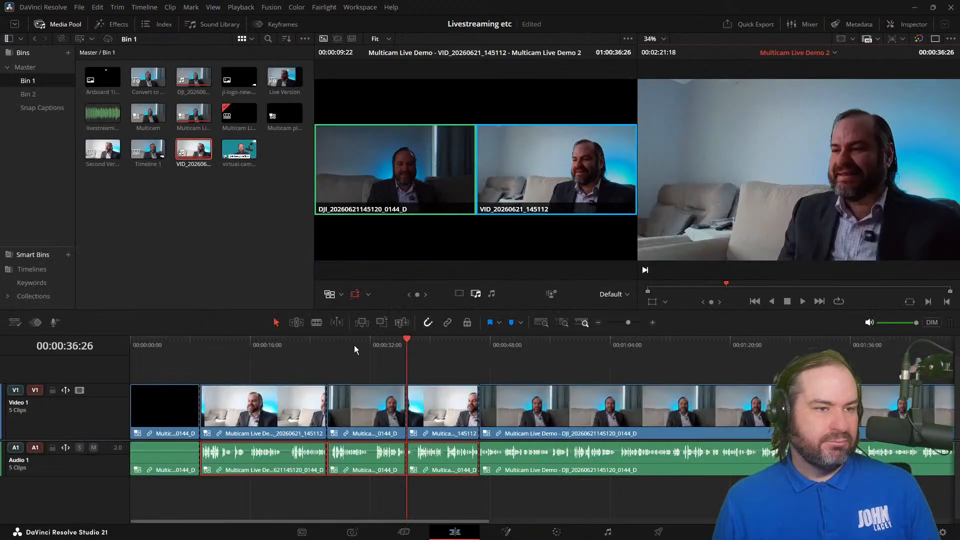
left_click(434, 345)
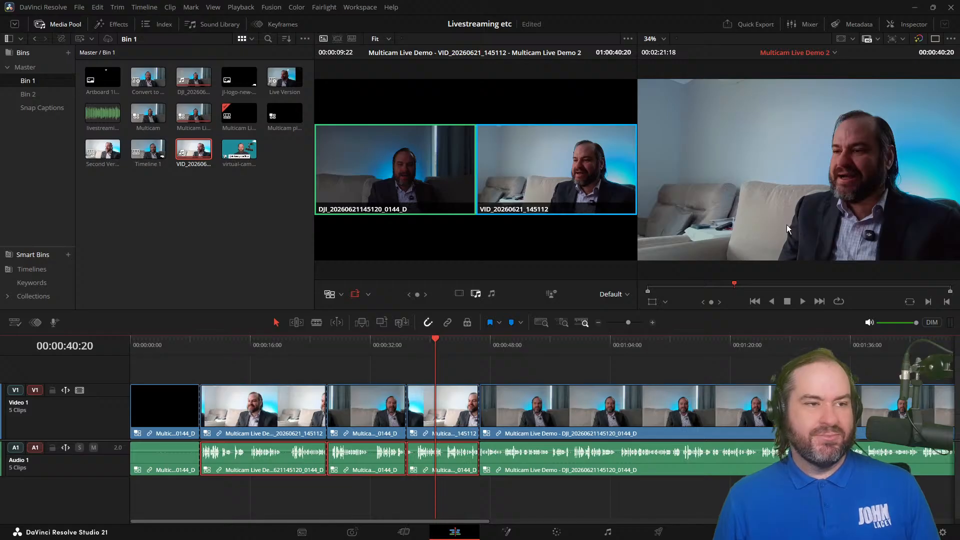
left_click_drag(348, 340, 277, 349)
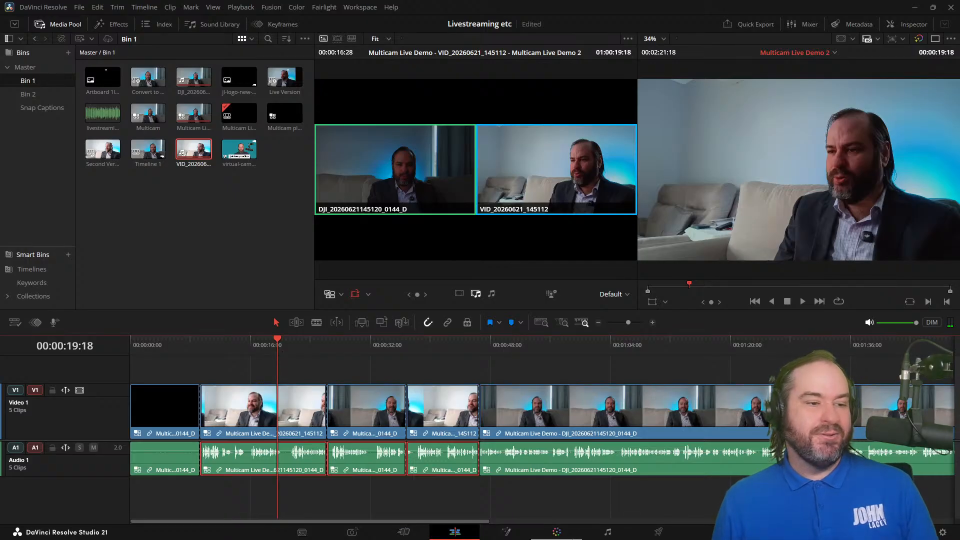
left_click(557, 532)
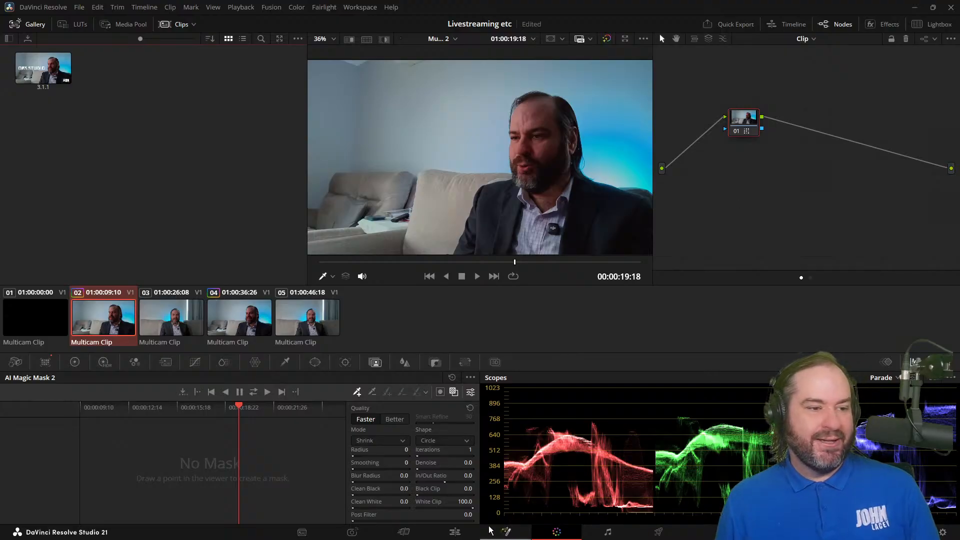
left_click(457, 534)
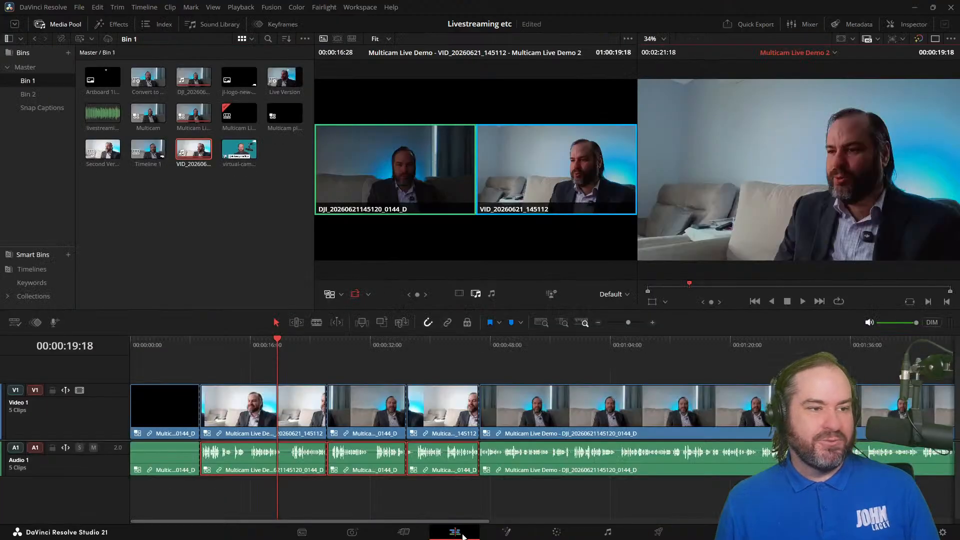
Step: Ripple delete the black opening clip together with its linked audio from the start of the timeline
left_click(469, 505)
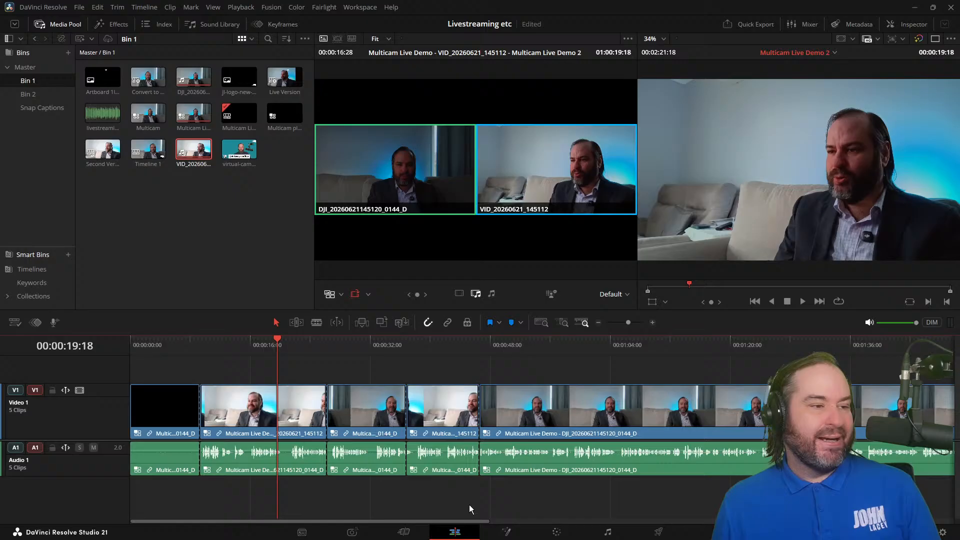
left_click(464, 410)
left_click(484, 409)
left_click(508, 412)
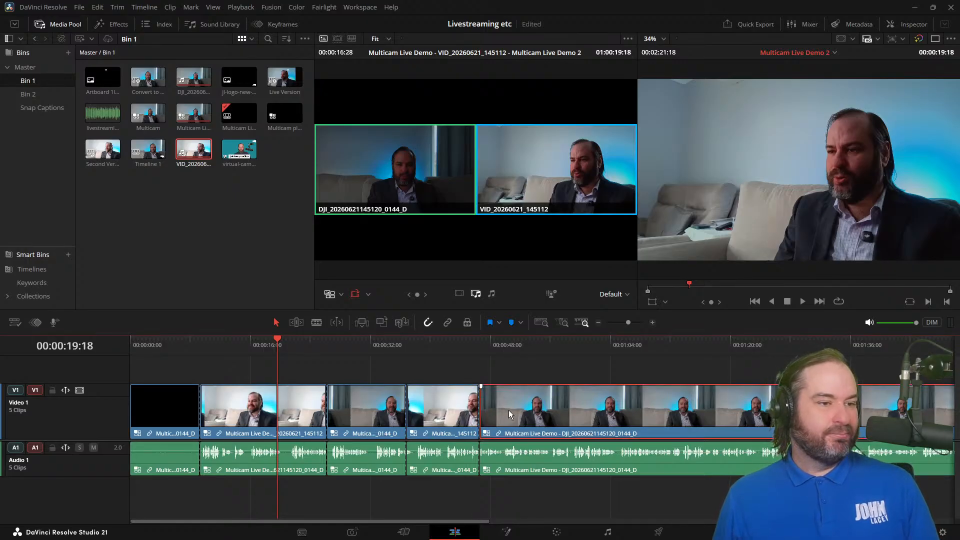
left_click(455, 421)
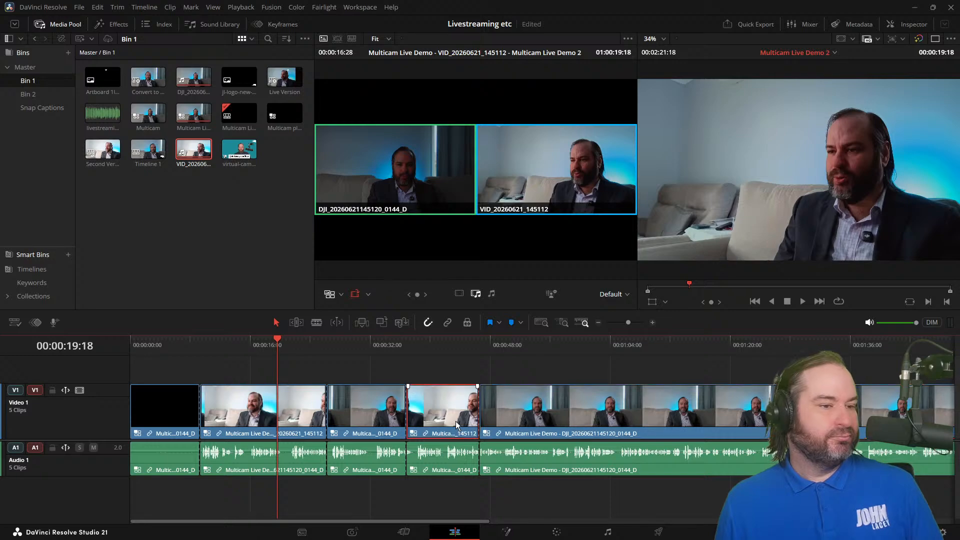
left_click(375, 423)
left_click(167, 417)
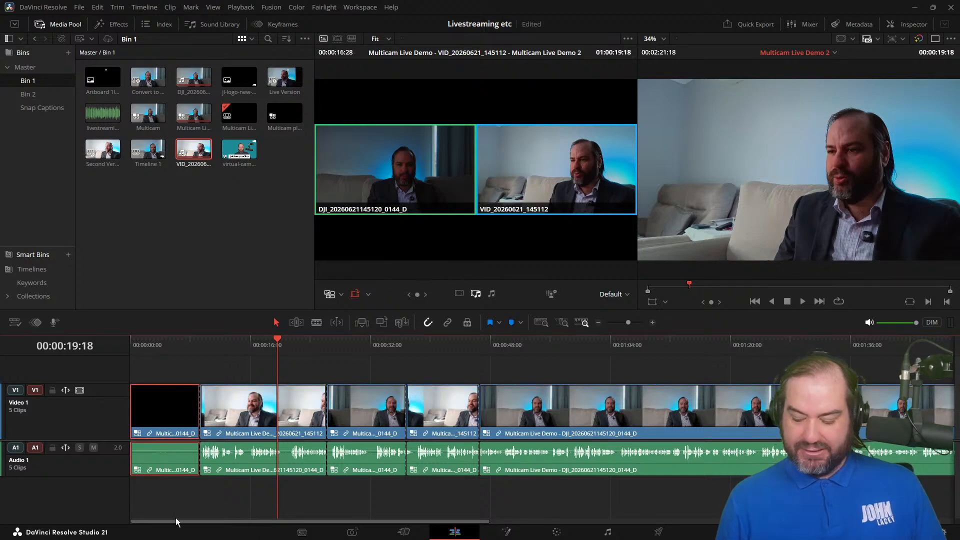
key("Delete")
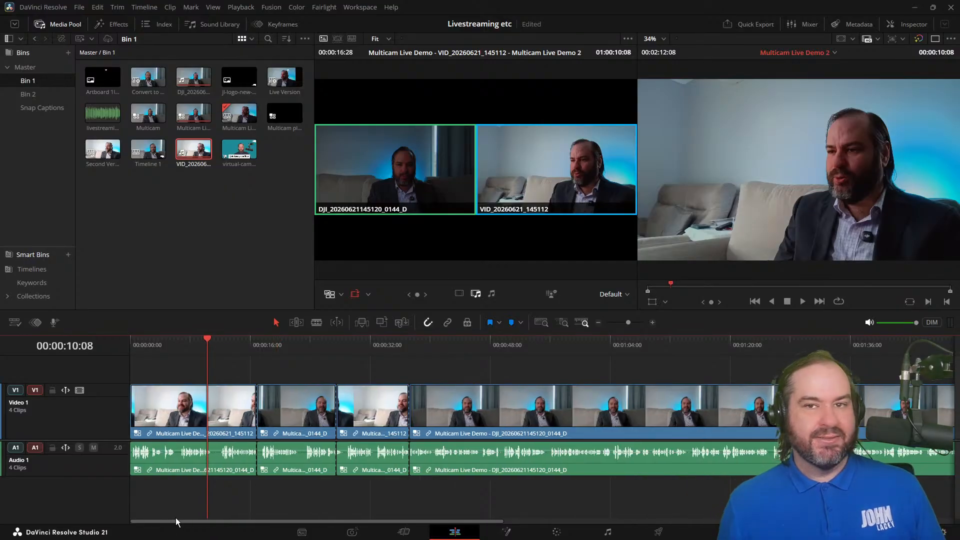
Step: Play the shortened timeline in reverse and stop at 00:00:02:02
key("j")
key("j")
key("j")
key("j")
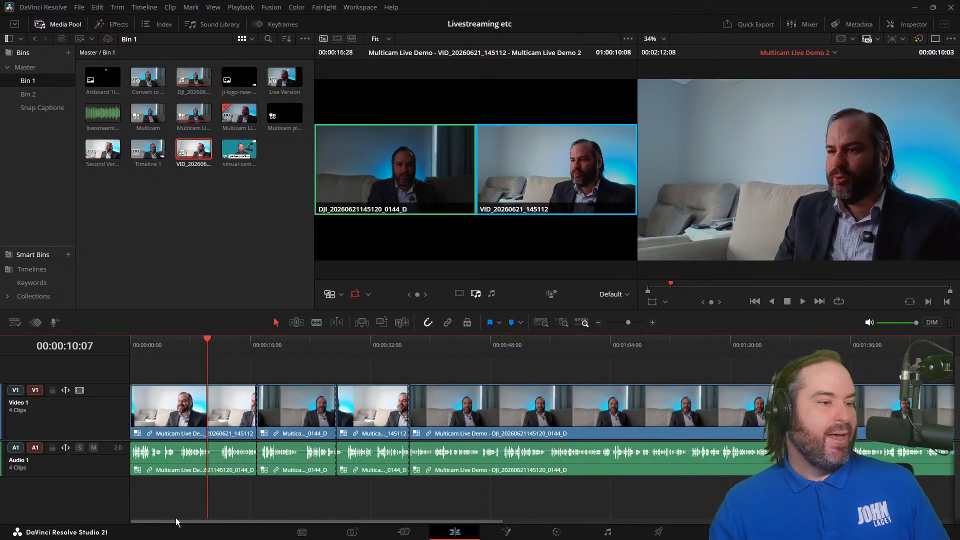
key("k")
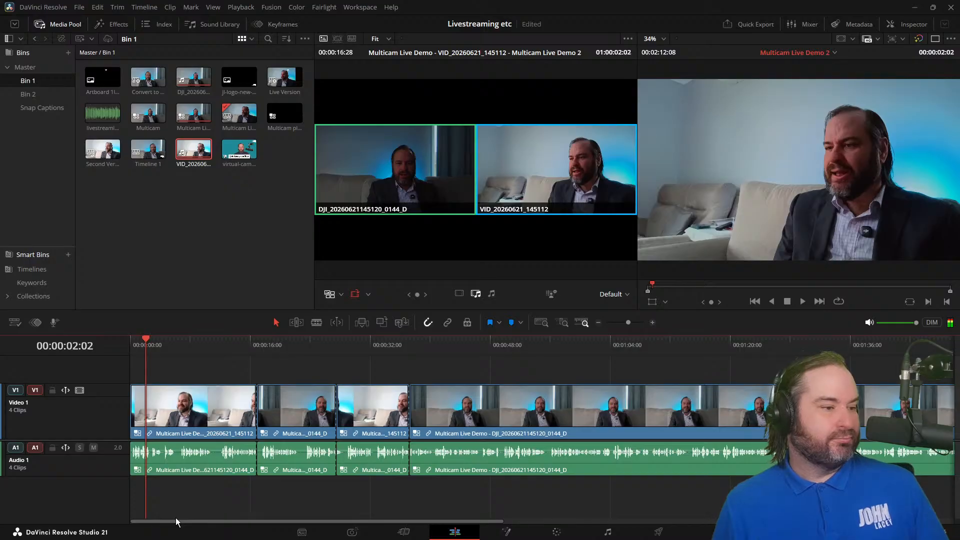
left_click(185, 425)
left_click(319, 412, "ctrl")
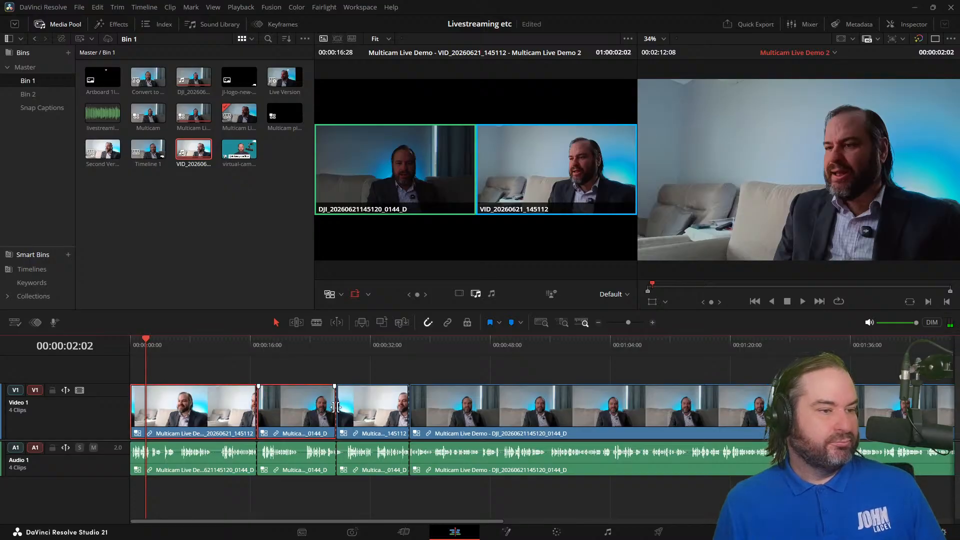
left_click(354, 412, "ctrl")
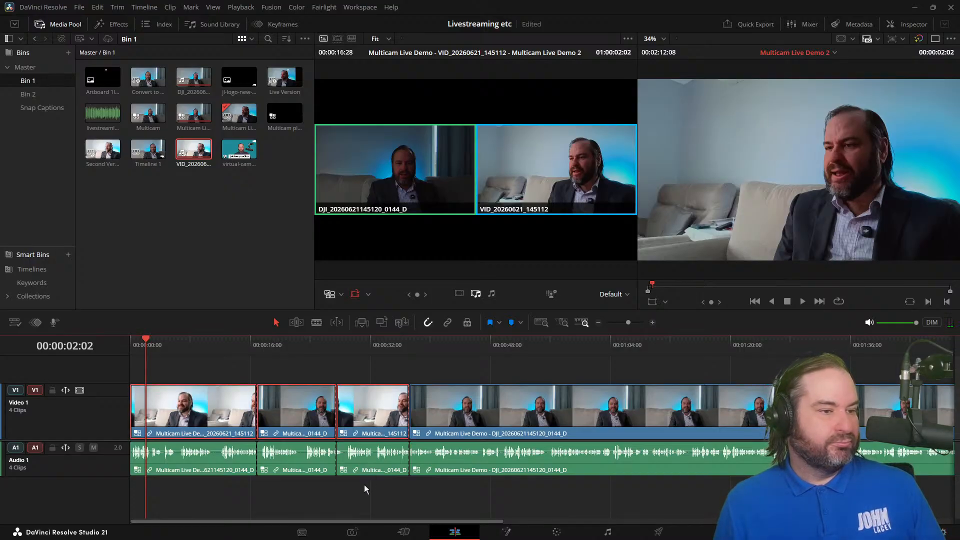
left_click(312, 353)
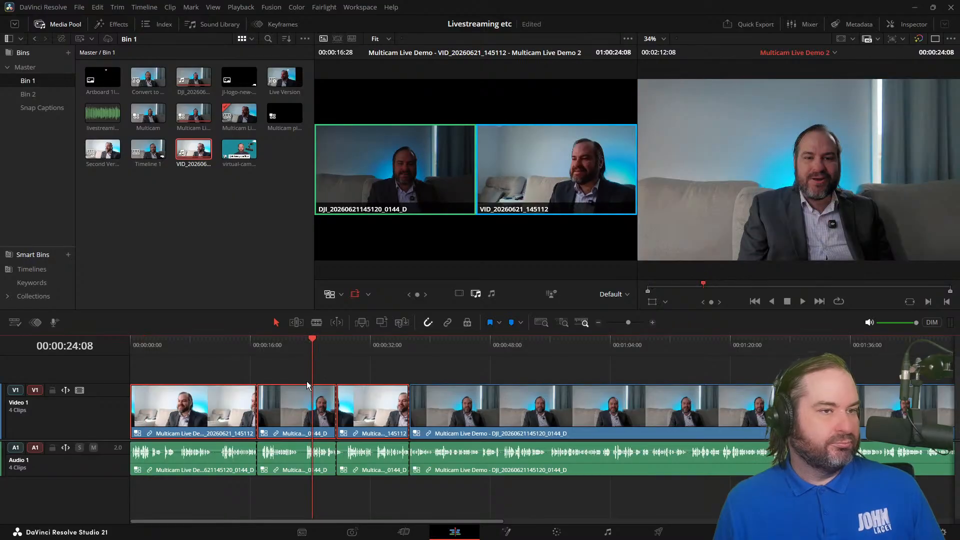
Step: Flatten all four multicam video clips on Video 1, copying their multicam grades, and move the playhead to 00:00:16:28
left_click(270, 424)
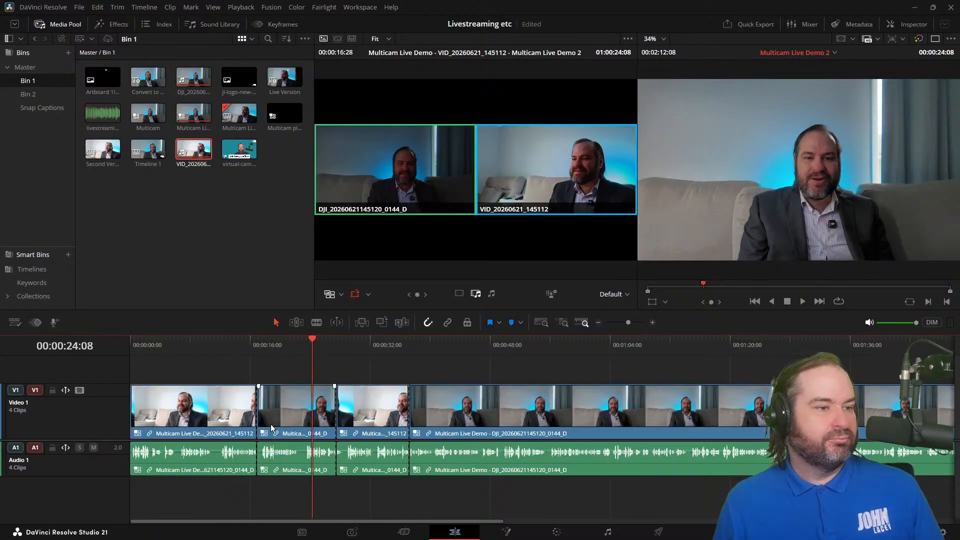
right_click(271, 423)
left_click(217, 414)
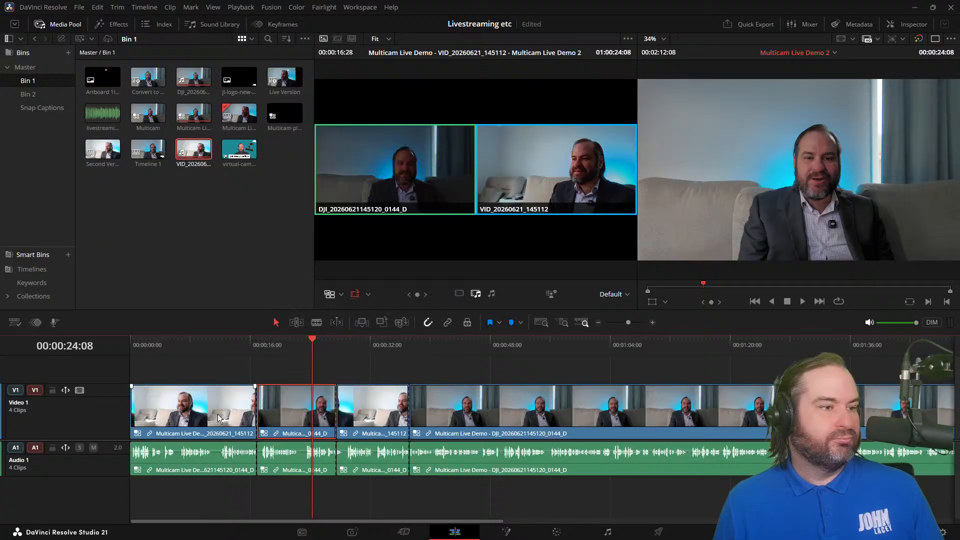
left_click(922, 409, "shift")
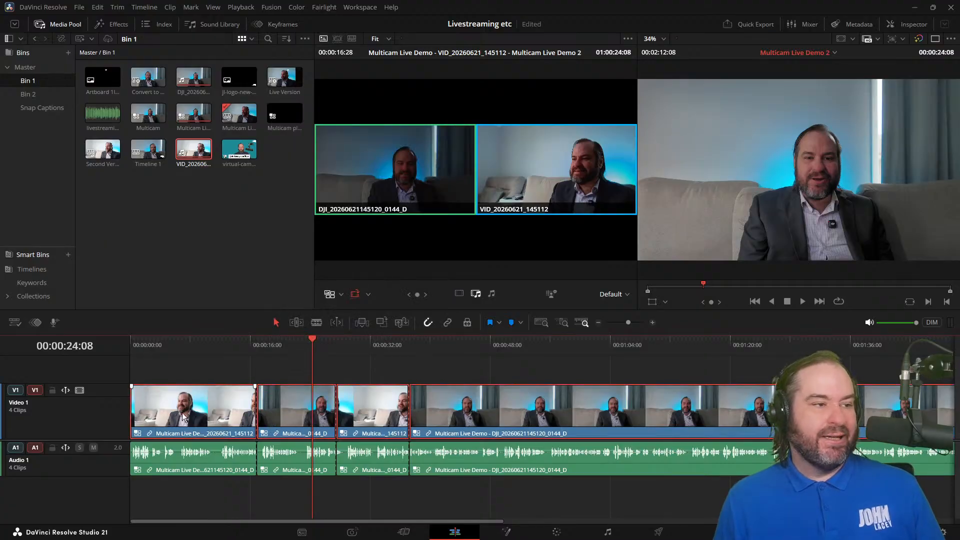
right_click(182, 414)
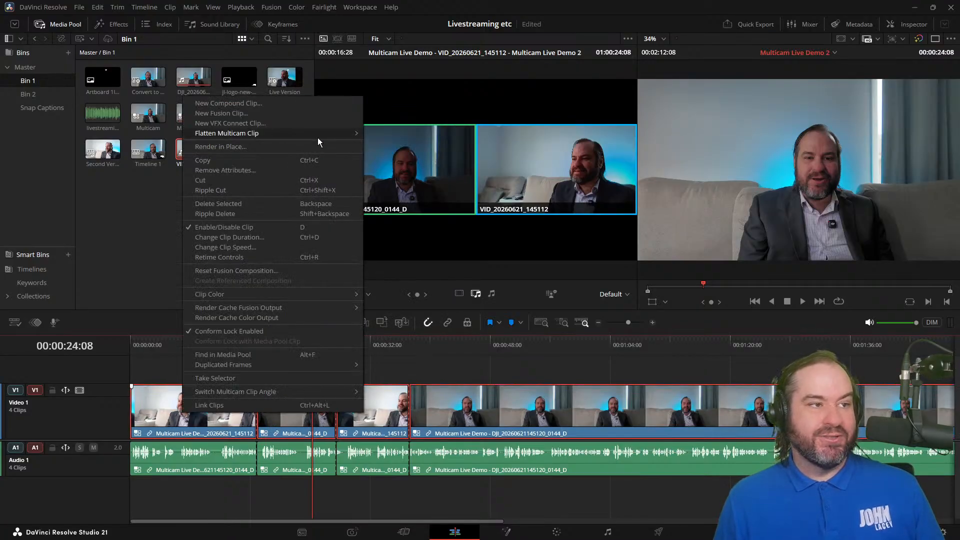
mouse_move(317, 137)
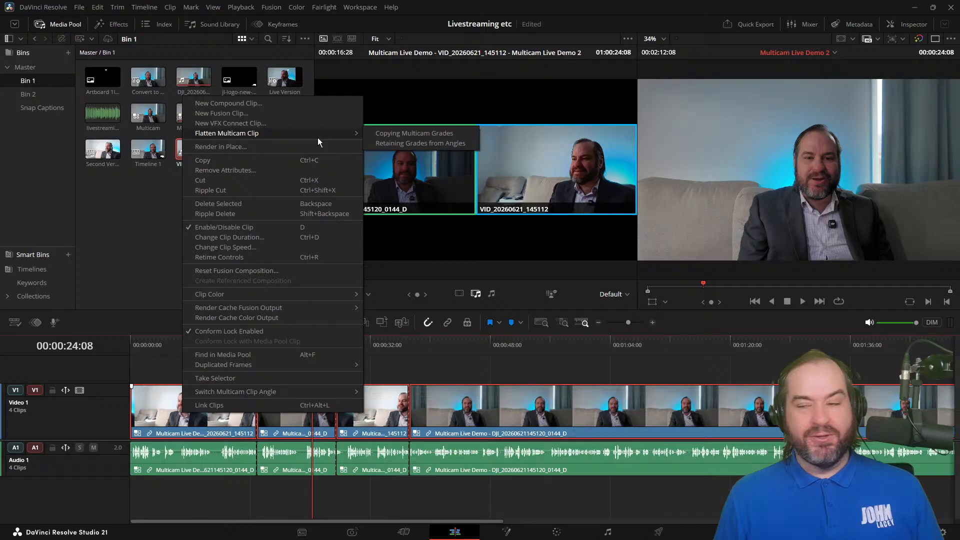
left_click(447, 133)
left_click_drag(284, 346, 257, 347)
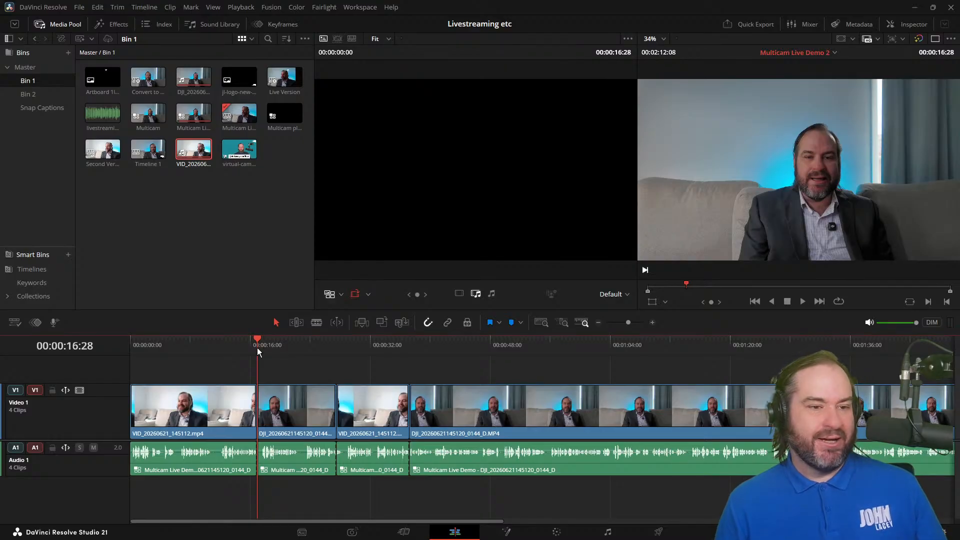
Step: Set the Multicam Live Demo 2 timeline to its own settings instead of the project's, with a vertical resolution of 1080 x 1920 HD
right_click(198, 154)
left_click(180, 178)
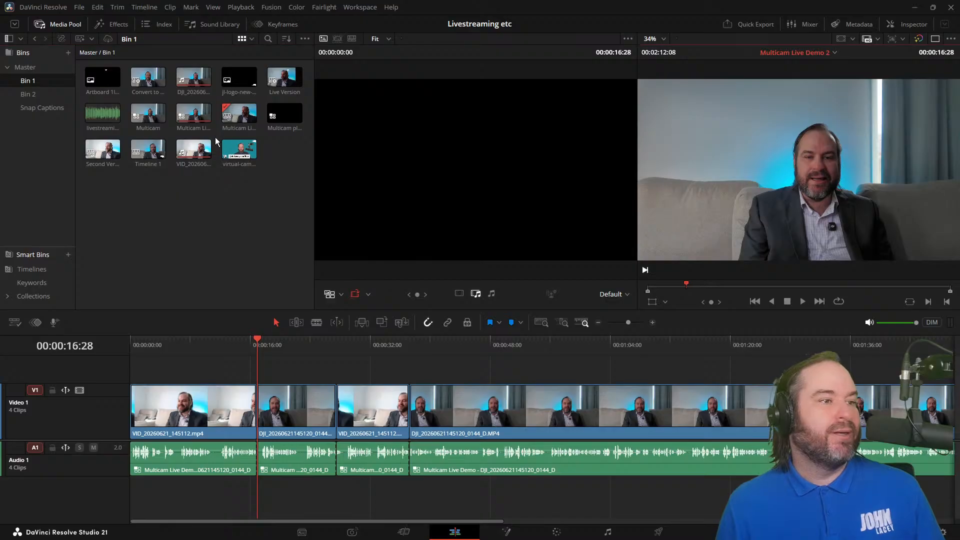
right_click(239, 120)
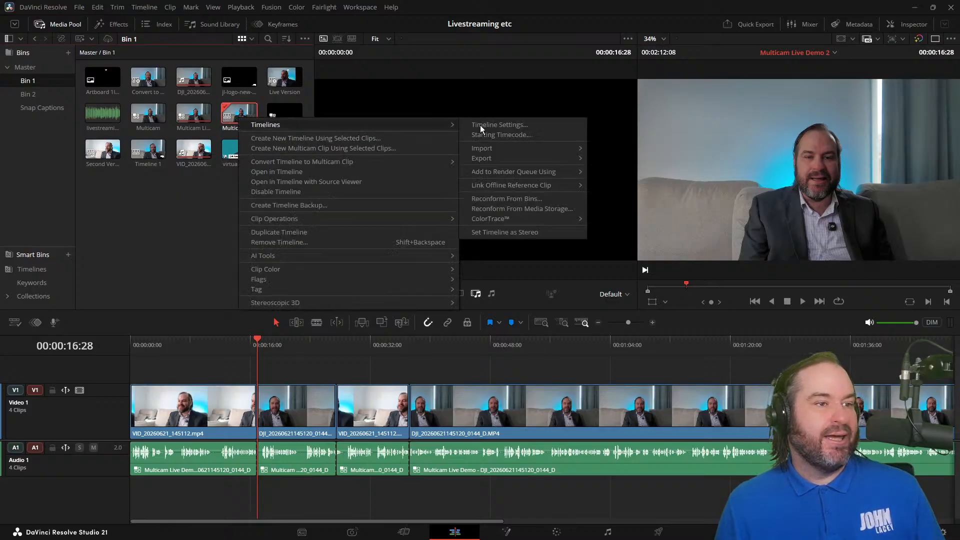
left_click(511, 125)
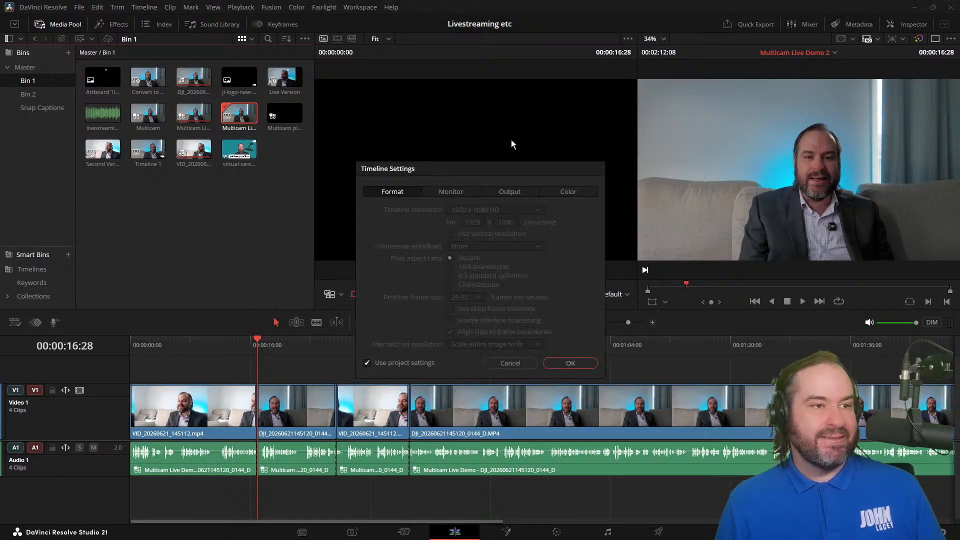
left_click(401, 361)
left_click(496, 231)
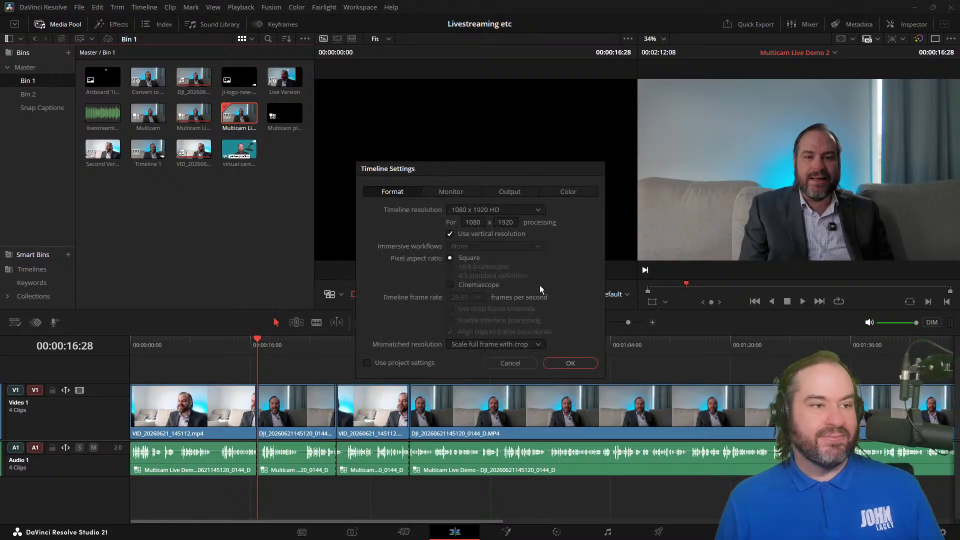
left_click(574, 364)
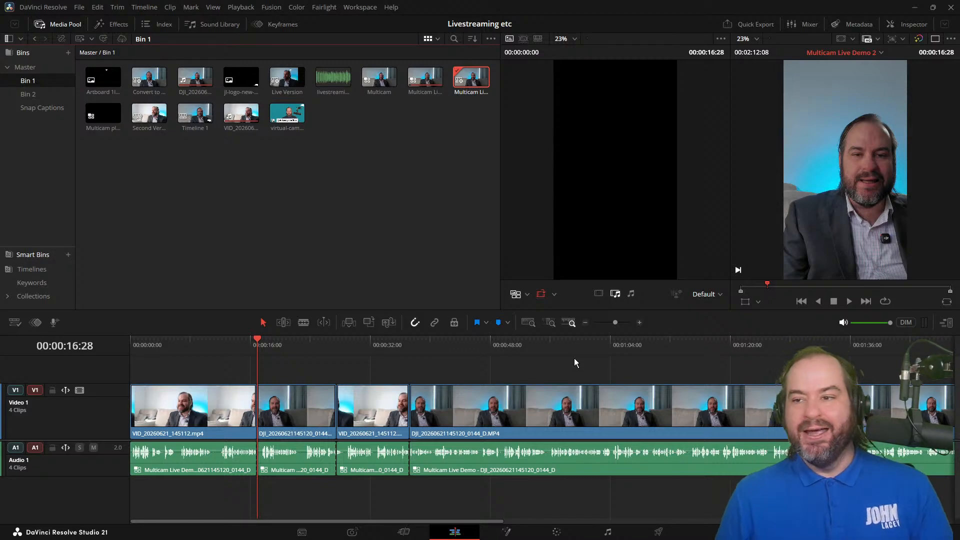
Step: Check the vertical framing of the DJI clip at 00:00:46:22 and the VID clip at 00:00:28:18
left_click_drag(464, 350, 481, 349)
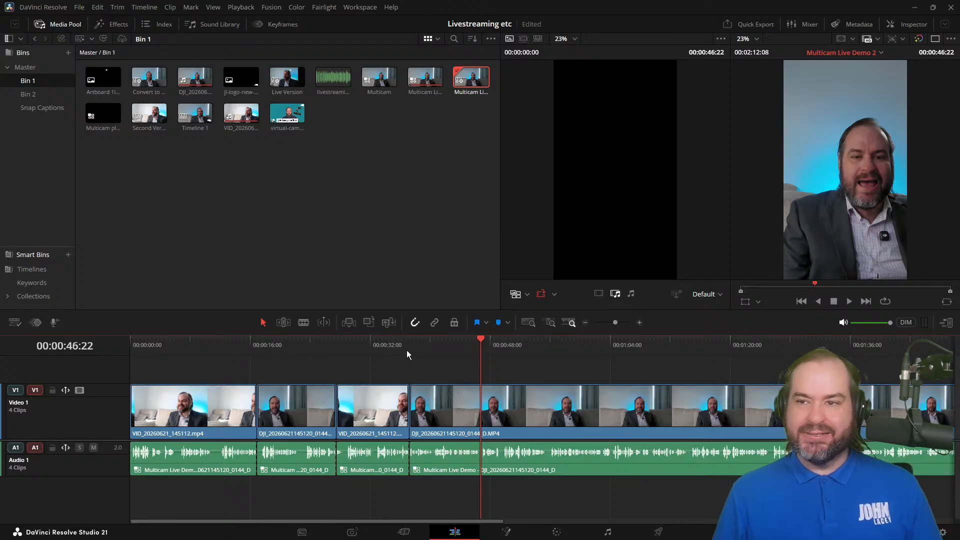
left_click_drag(406, 345, 344, 349)
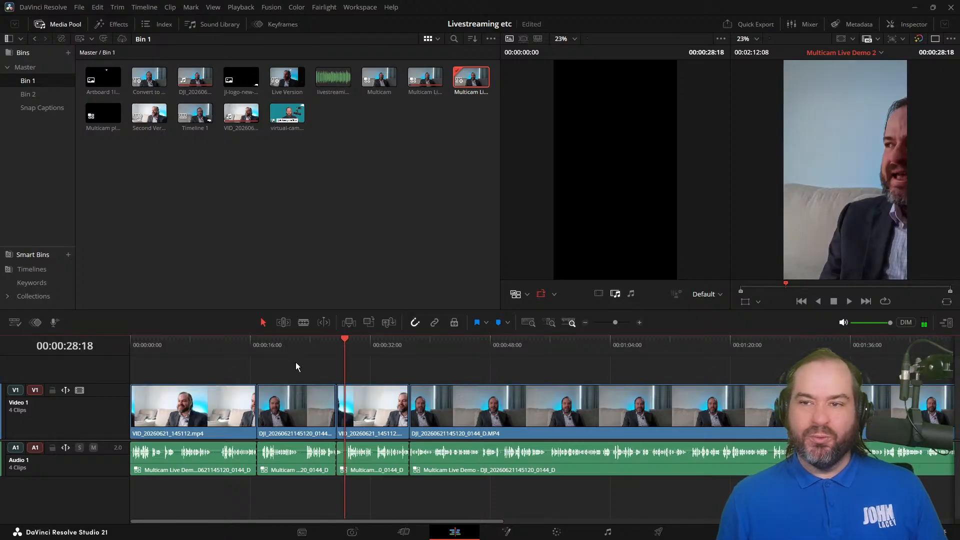